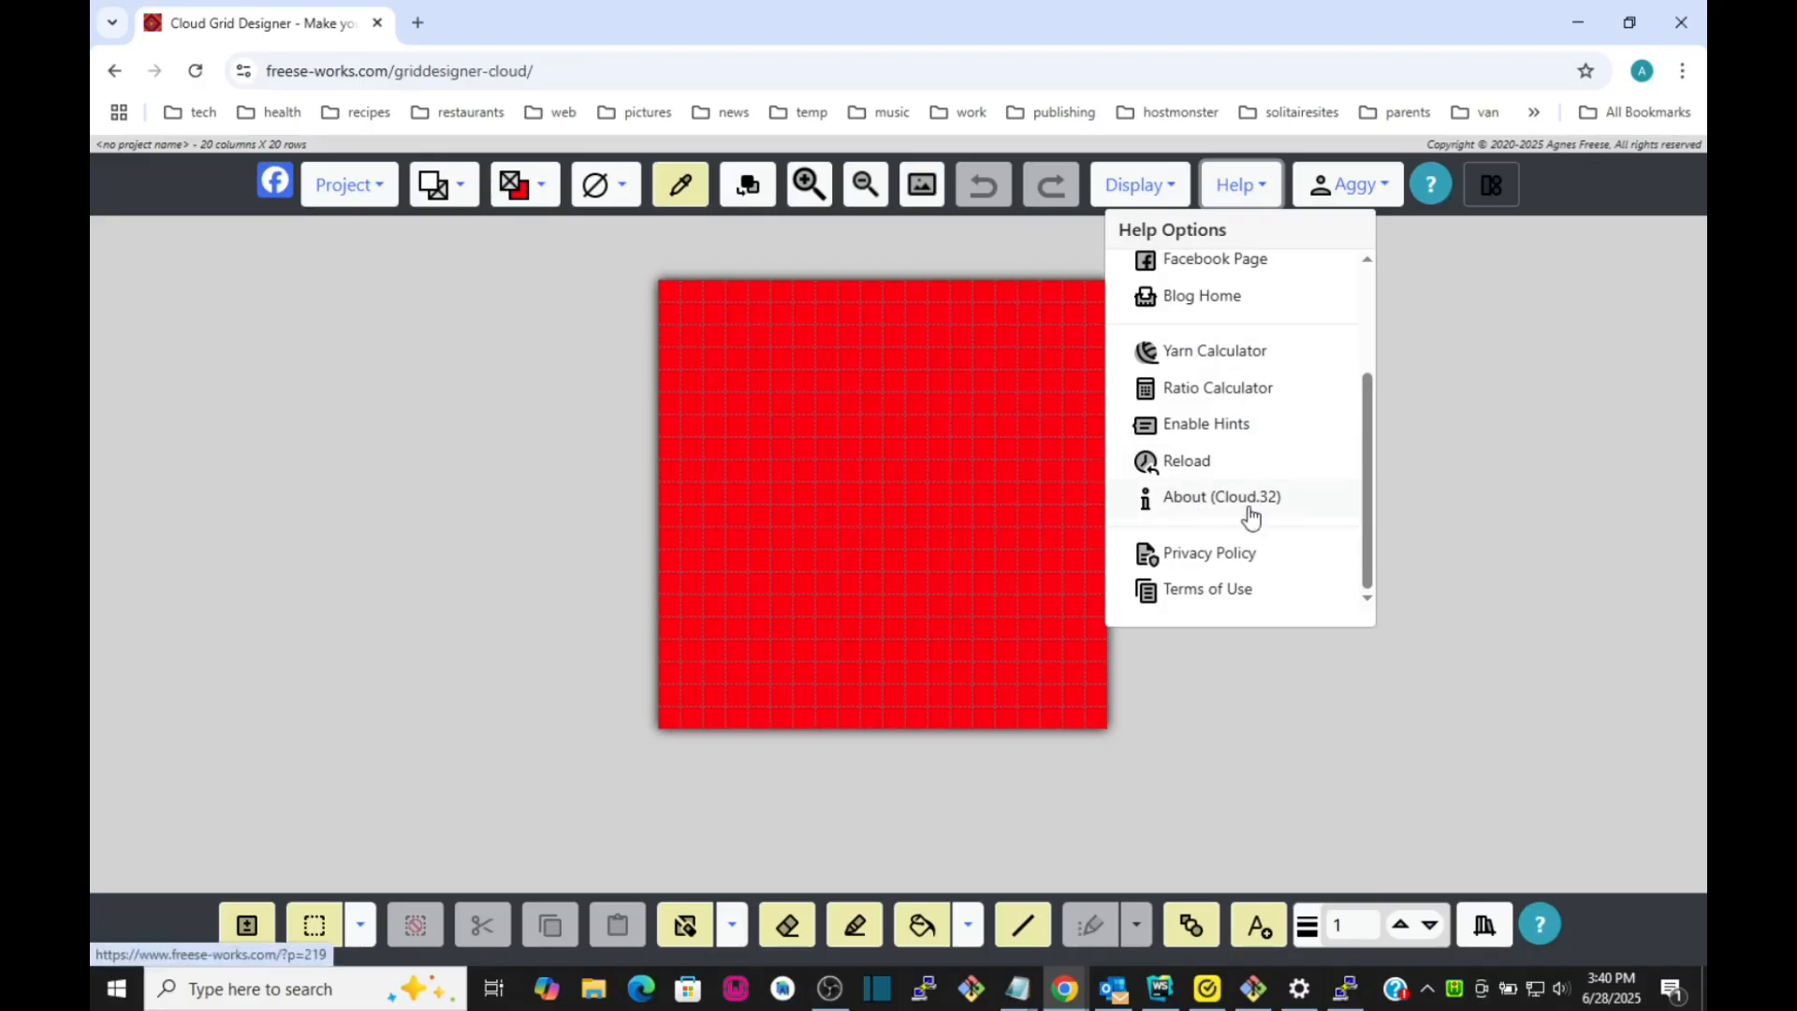
left_click(1137, 192)
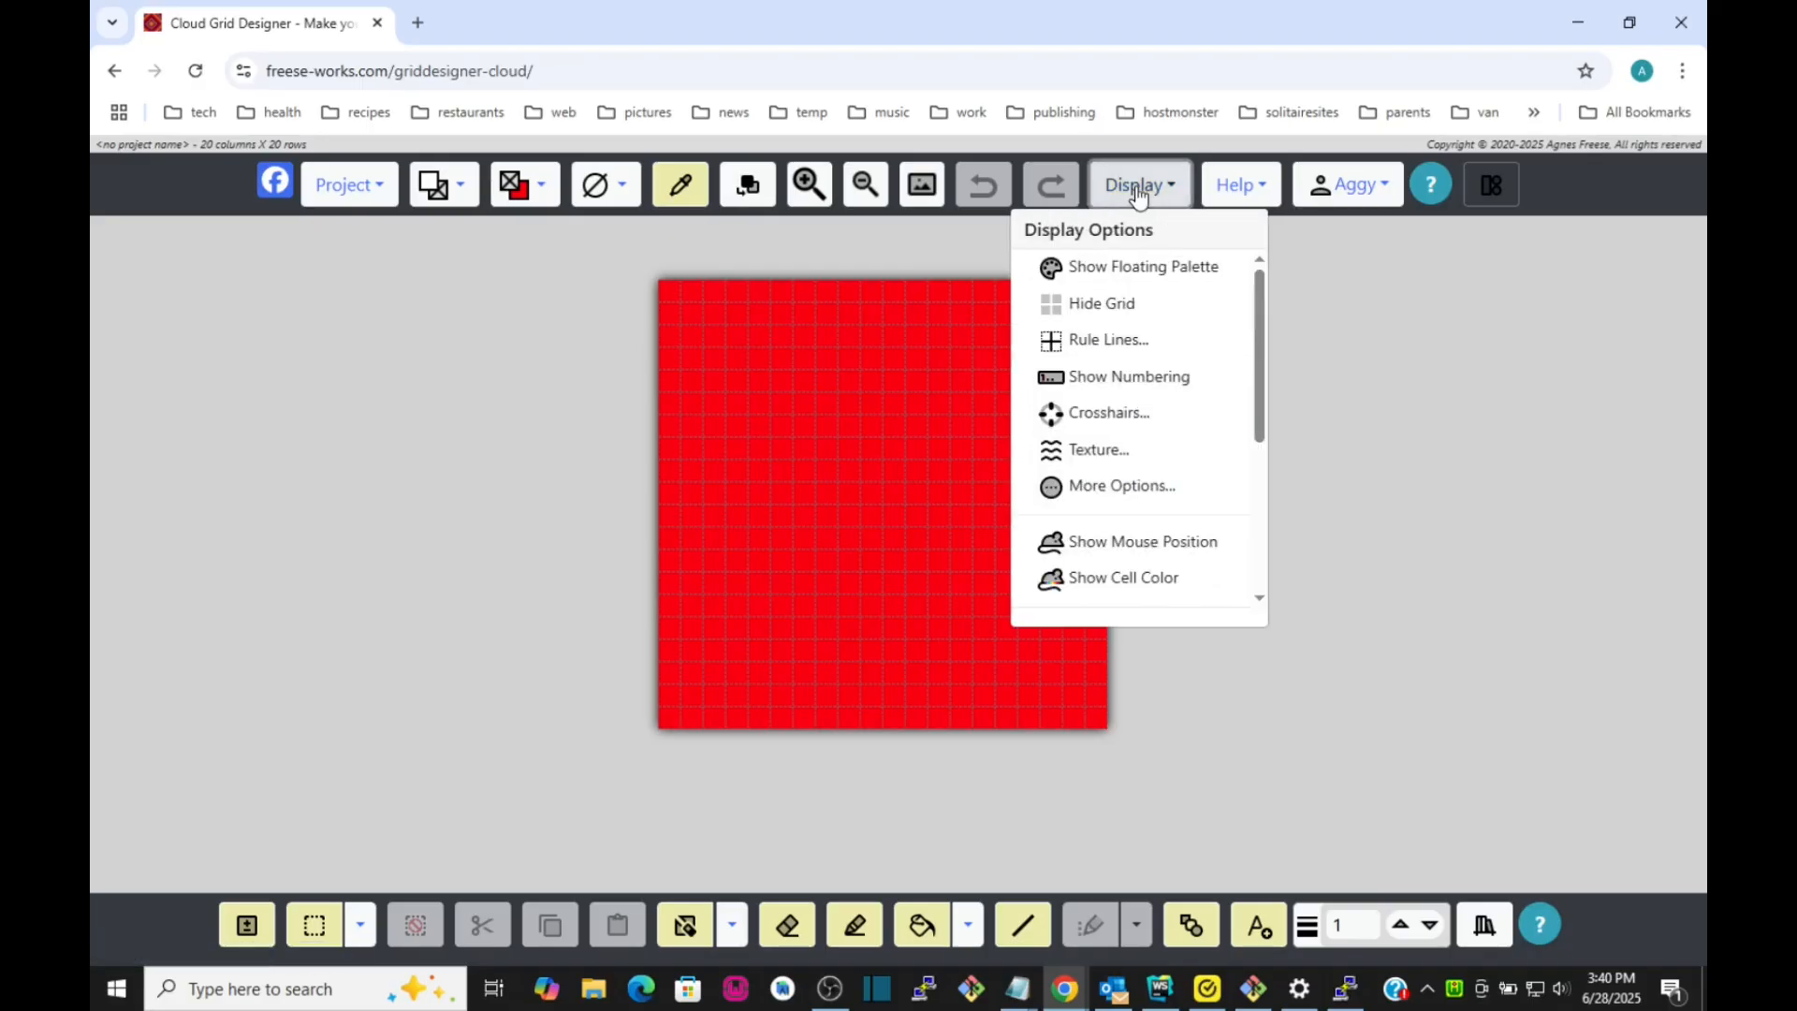
left_click(1138, 192)
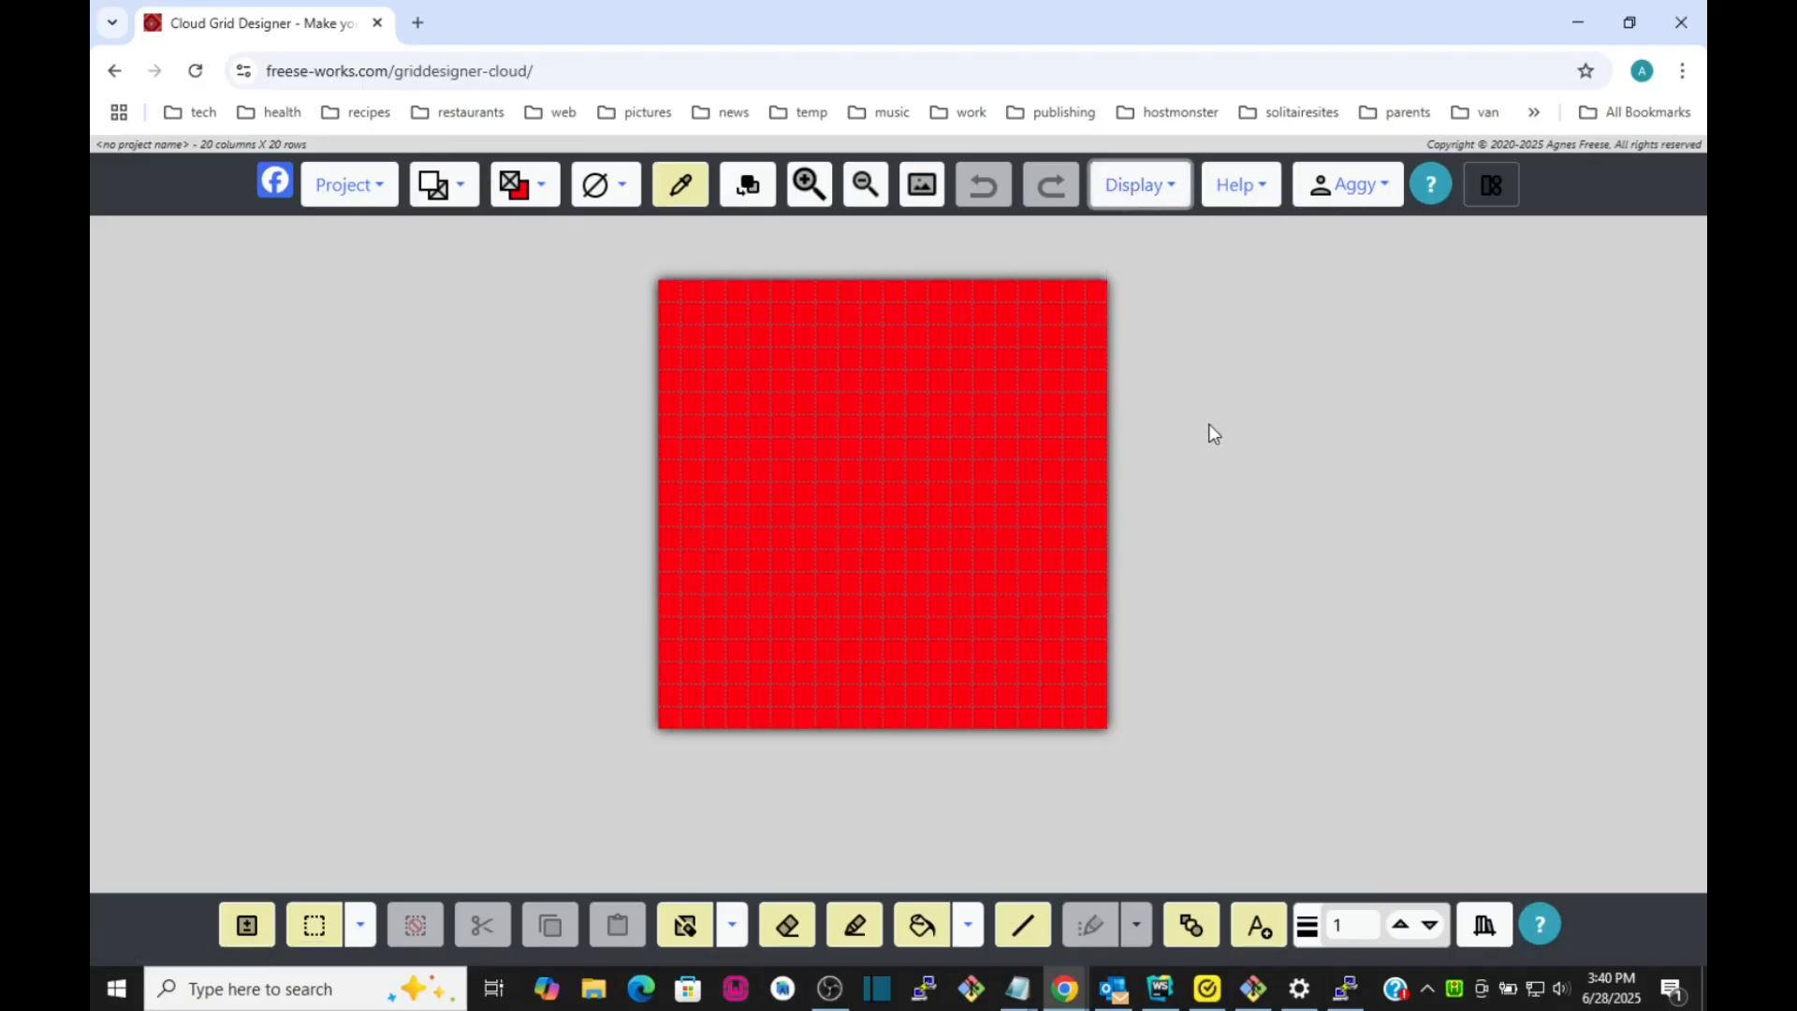
left_click_drag(1067, 405, 1075, 405)
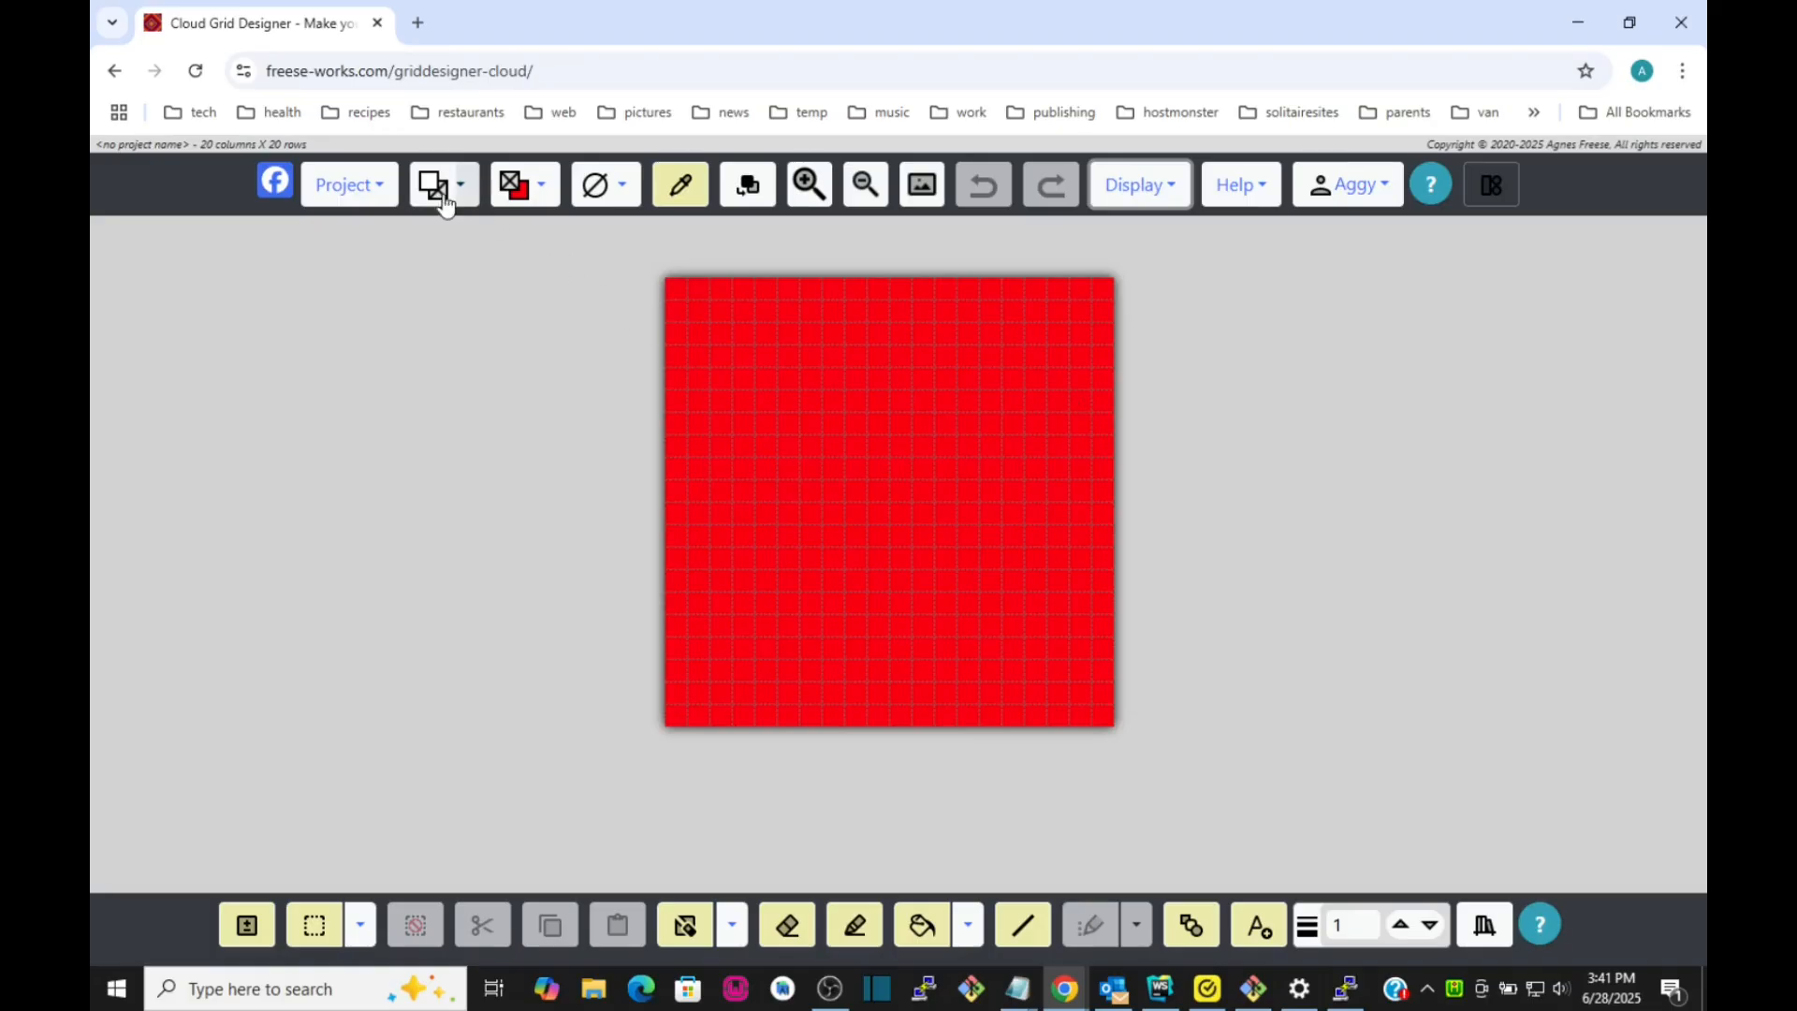
left_click(627, 188)
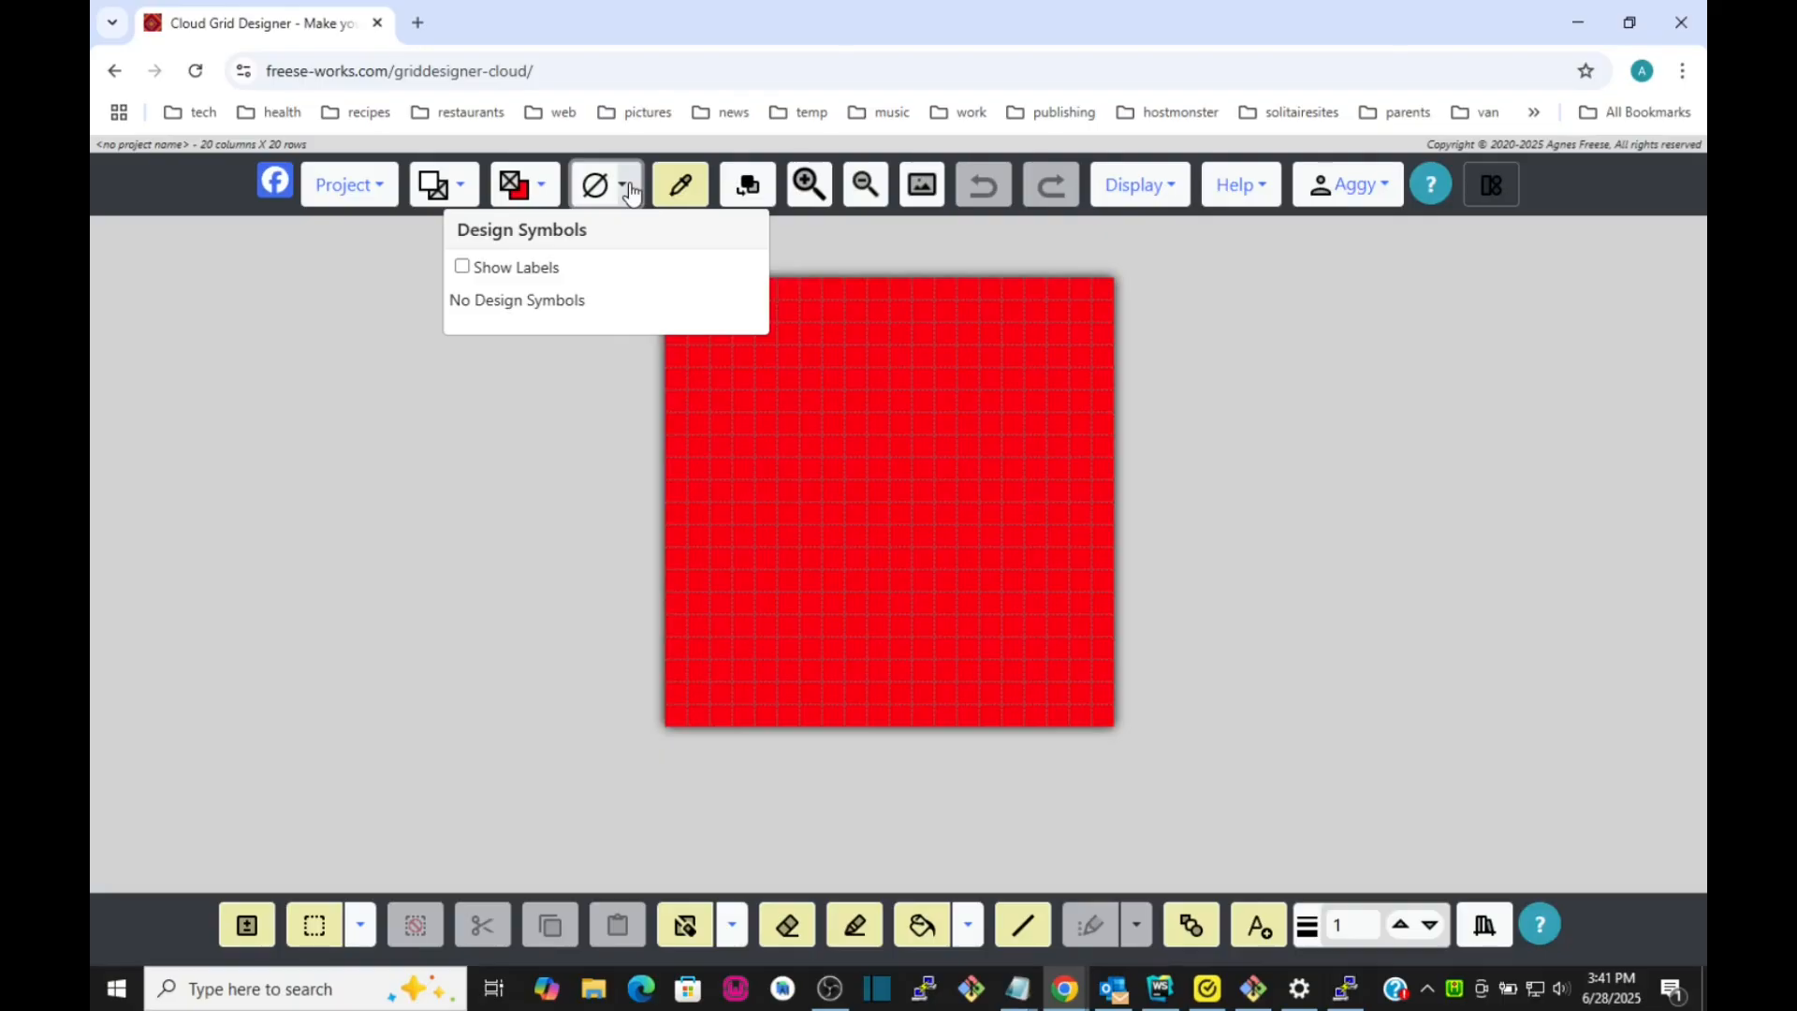
left_click(627, 187)
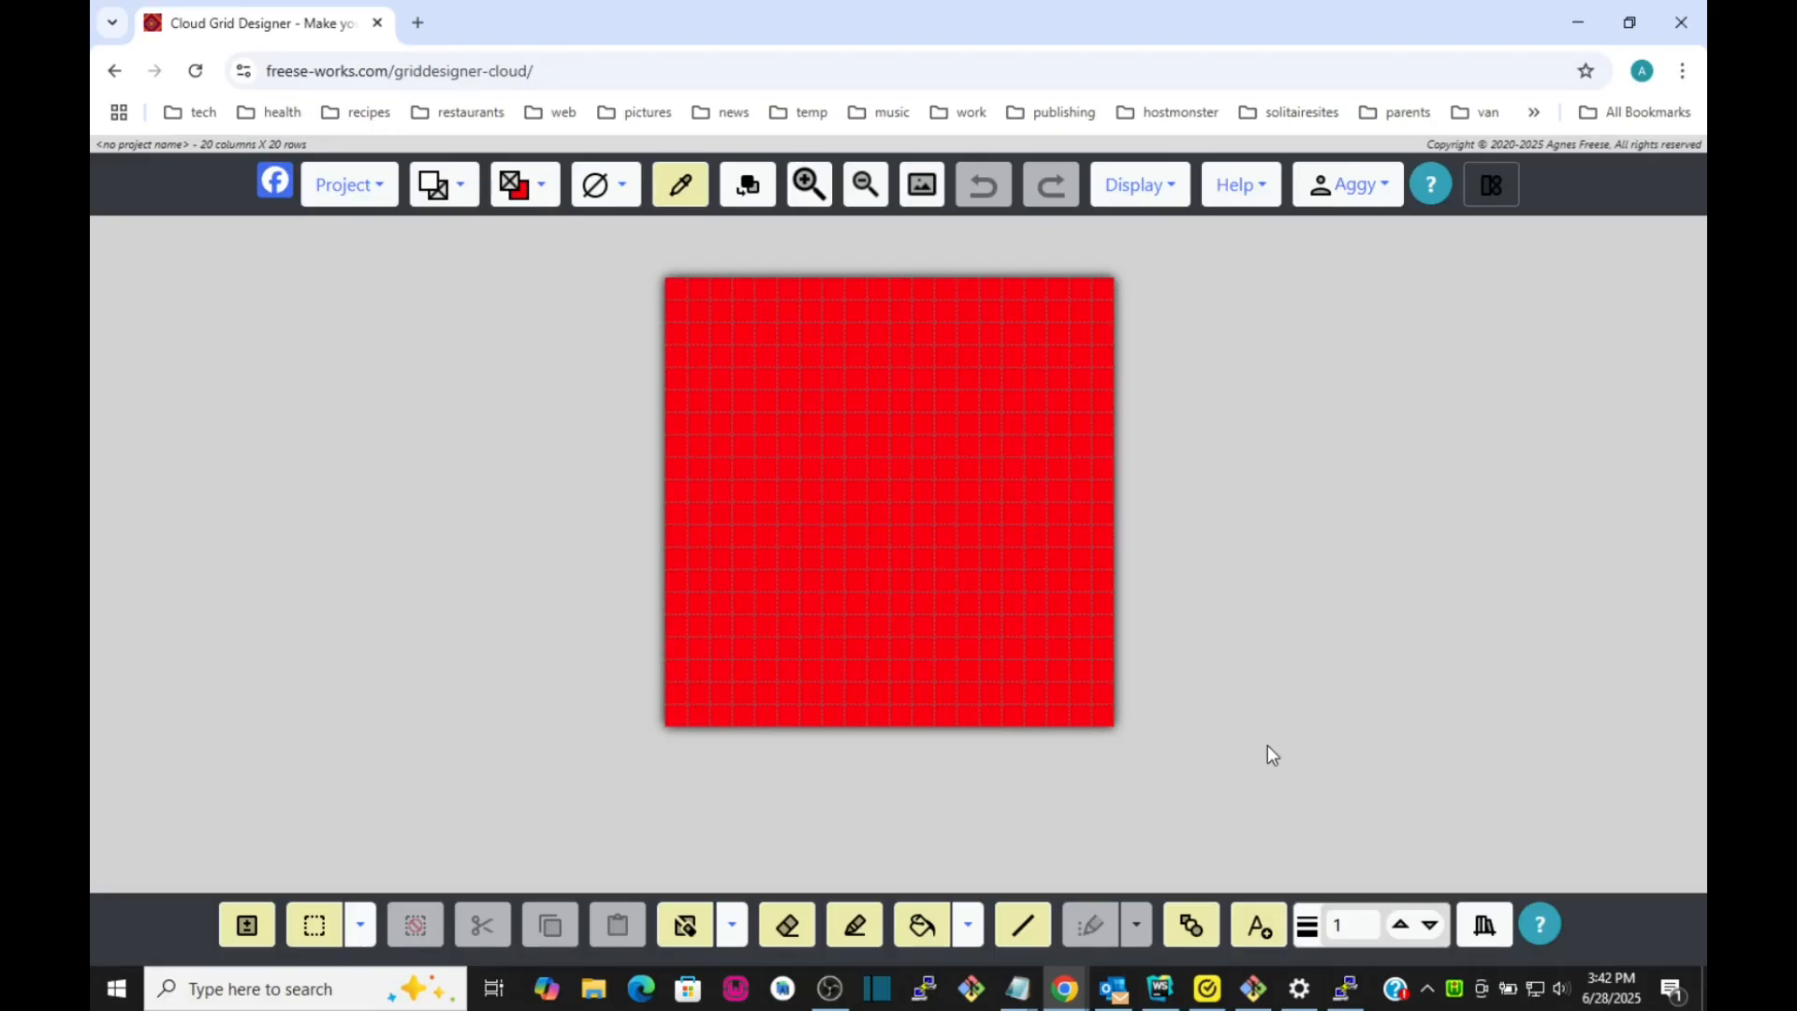
left_click_drag(1019, 547, 1007, 553)
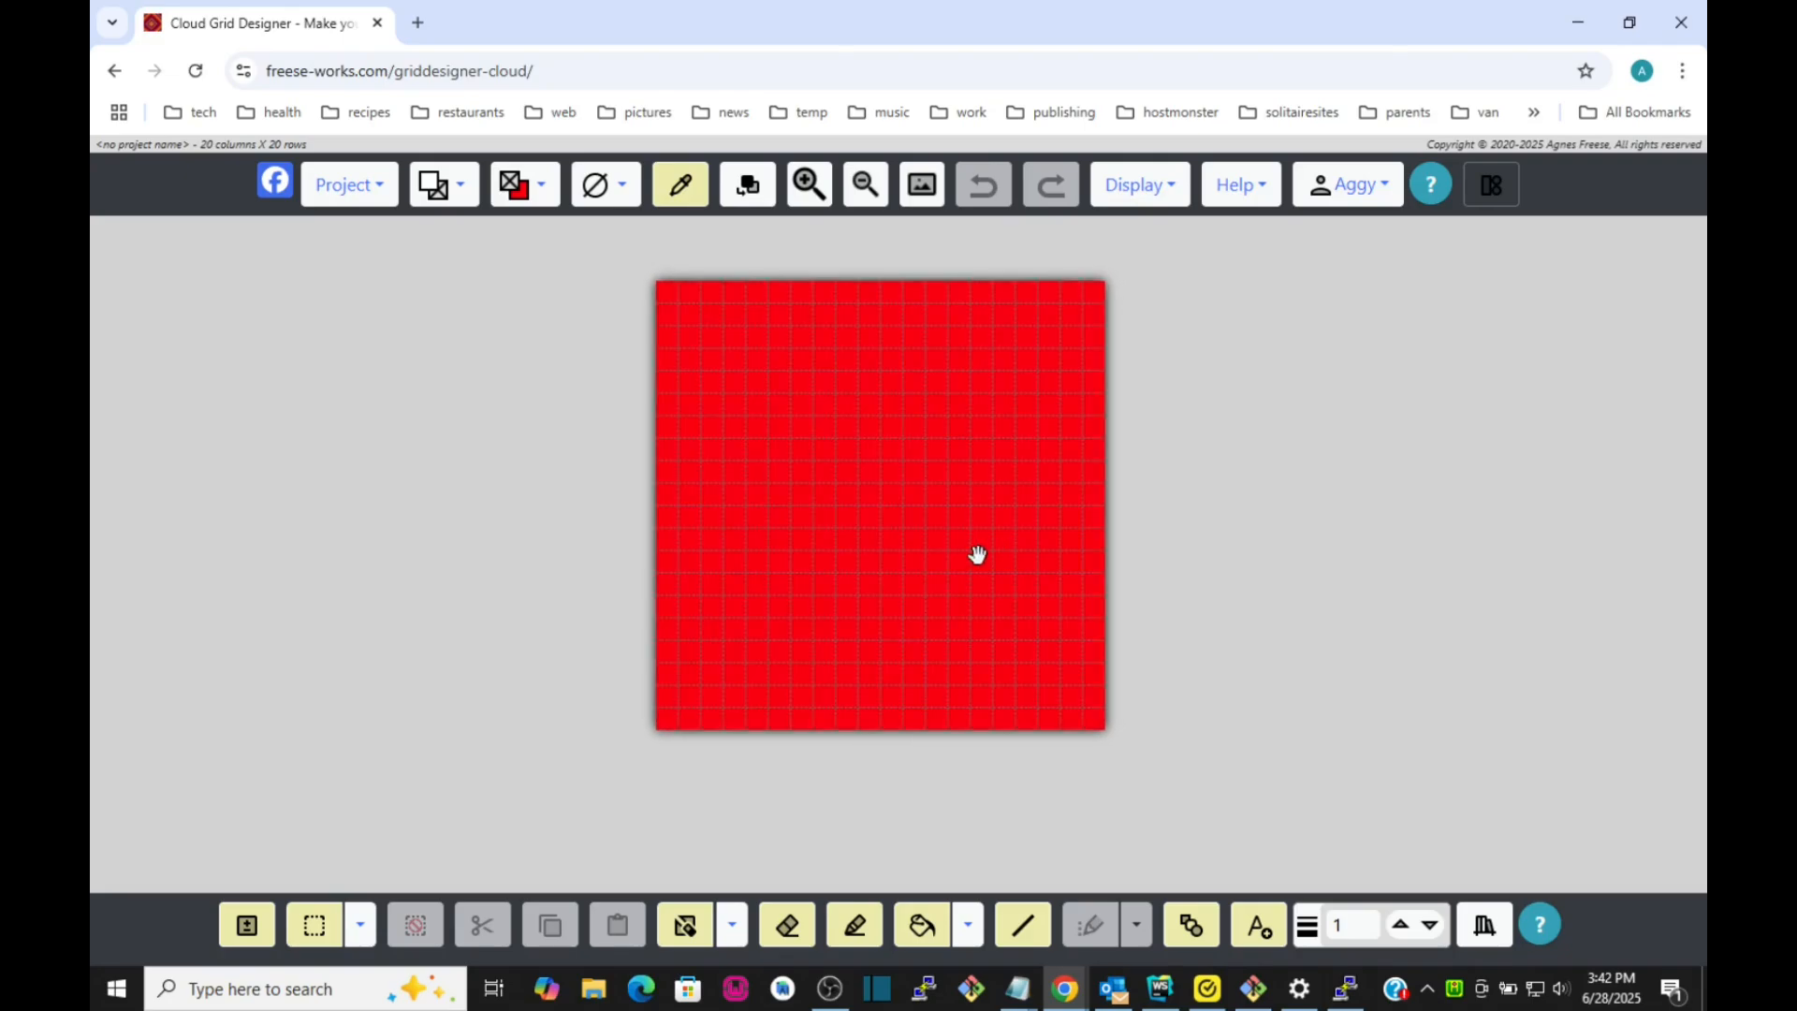
Start a new project layout and set its project type to Mosaic/Overlay Crochet.
left_click(348, 185)
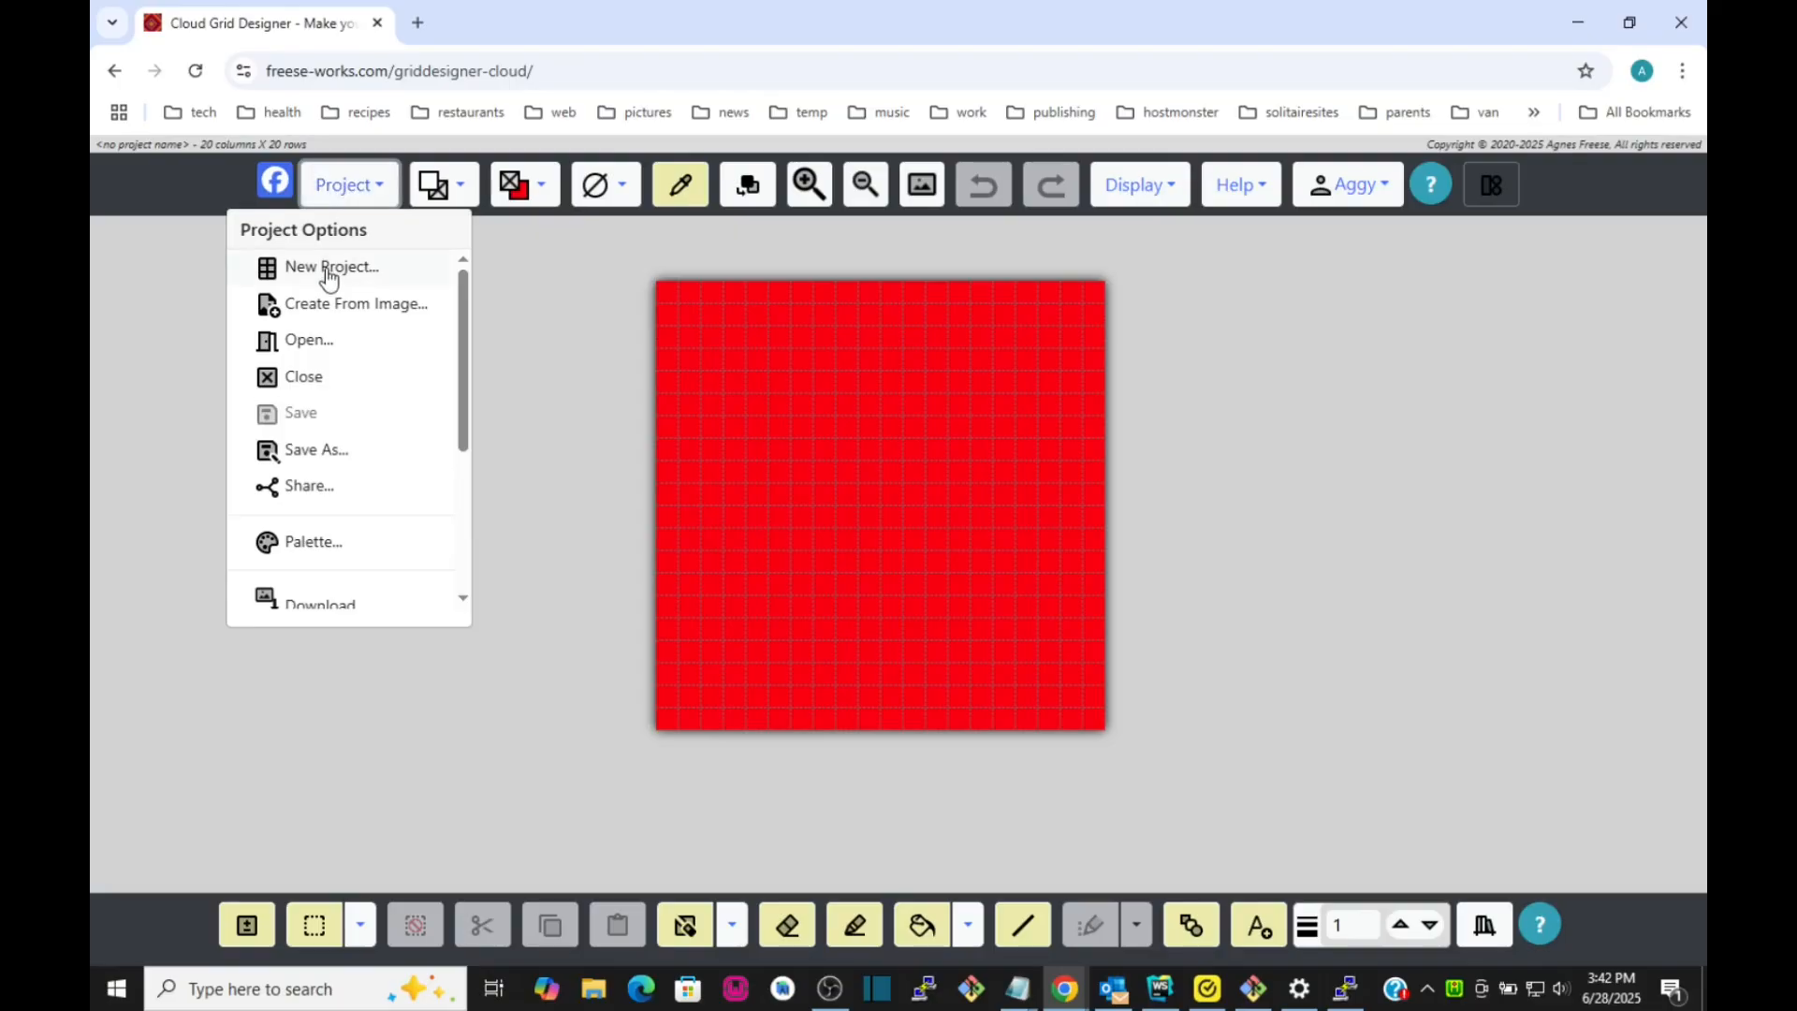
left_click(330, 269)
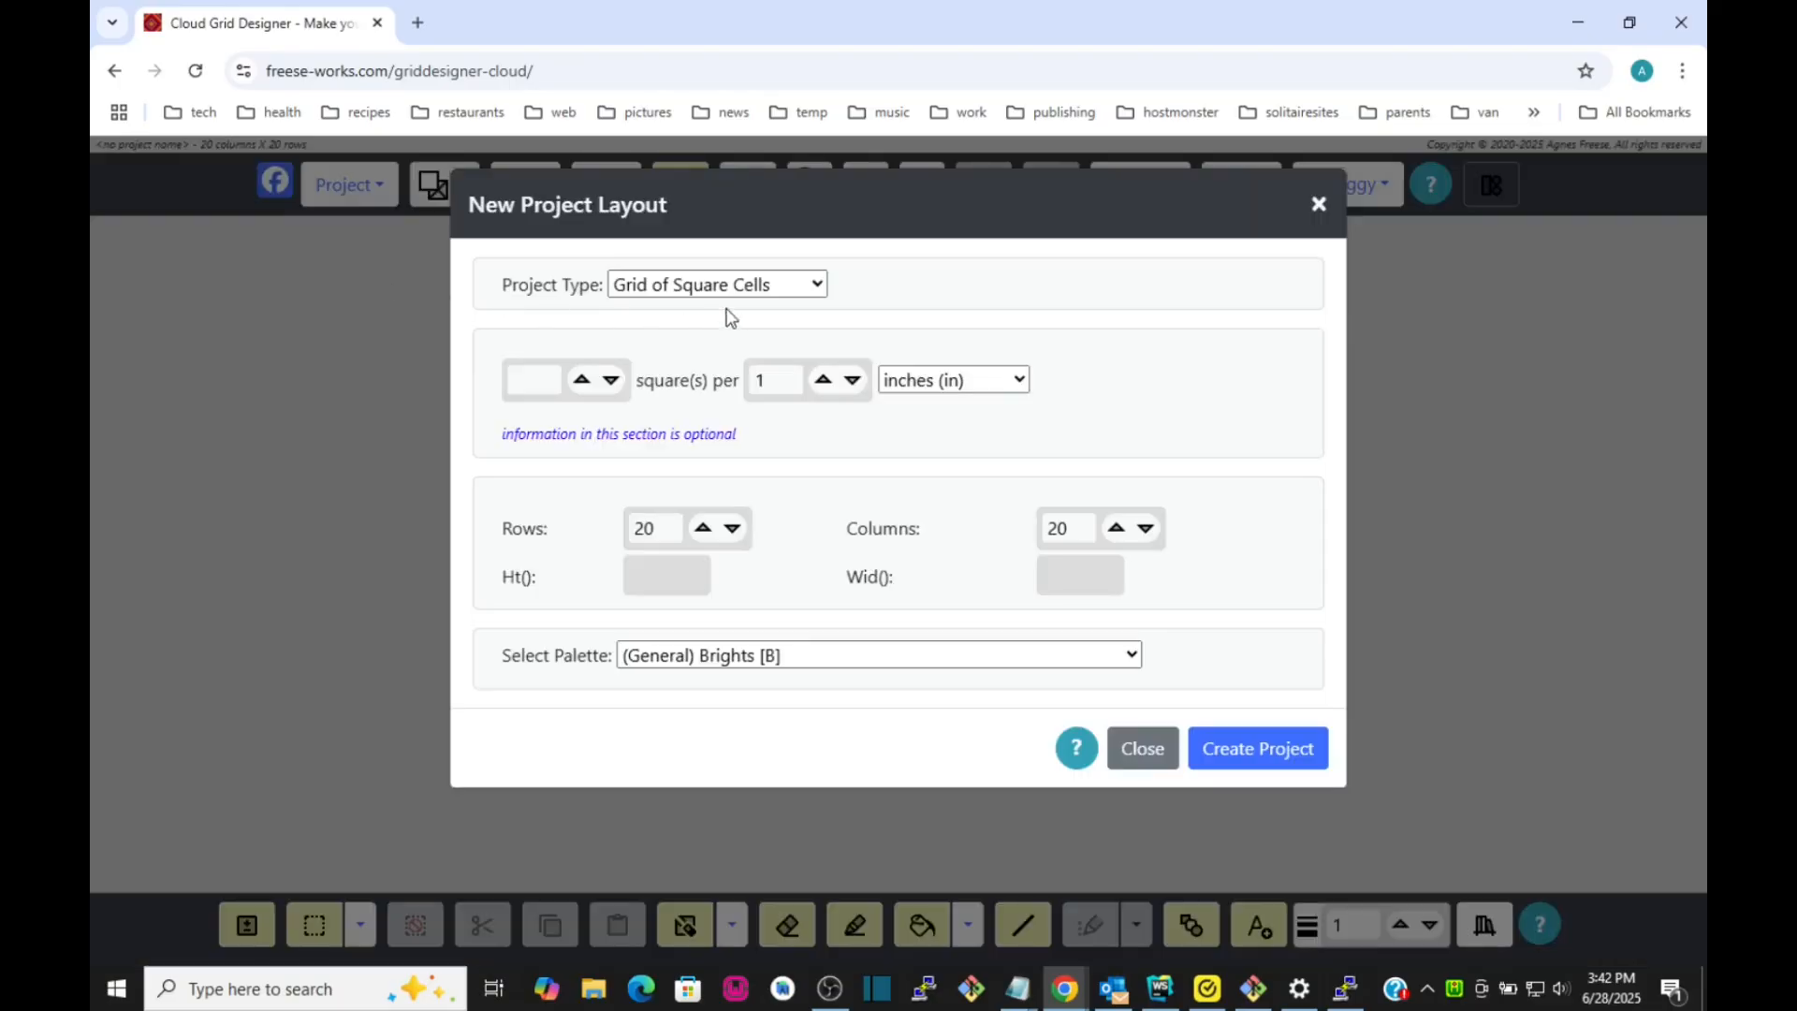
left_click(755, 285)
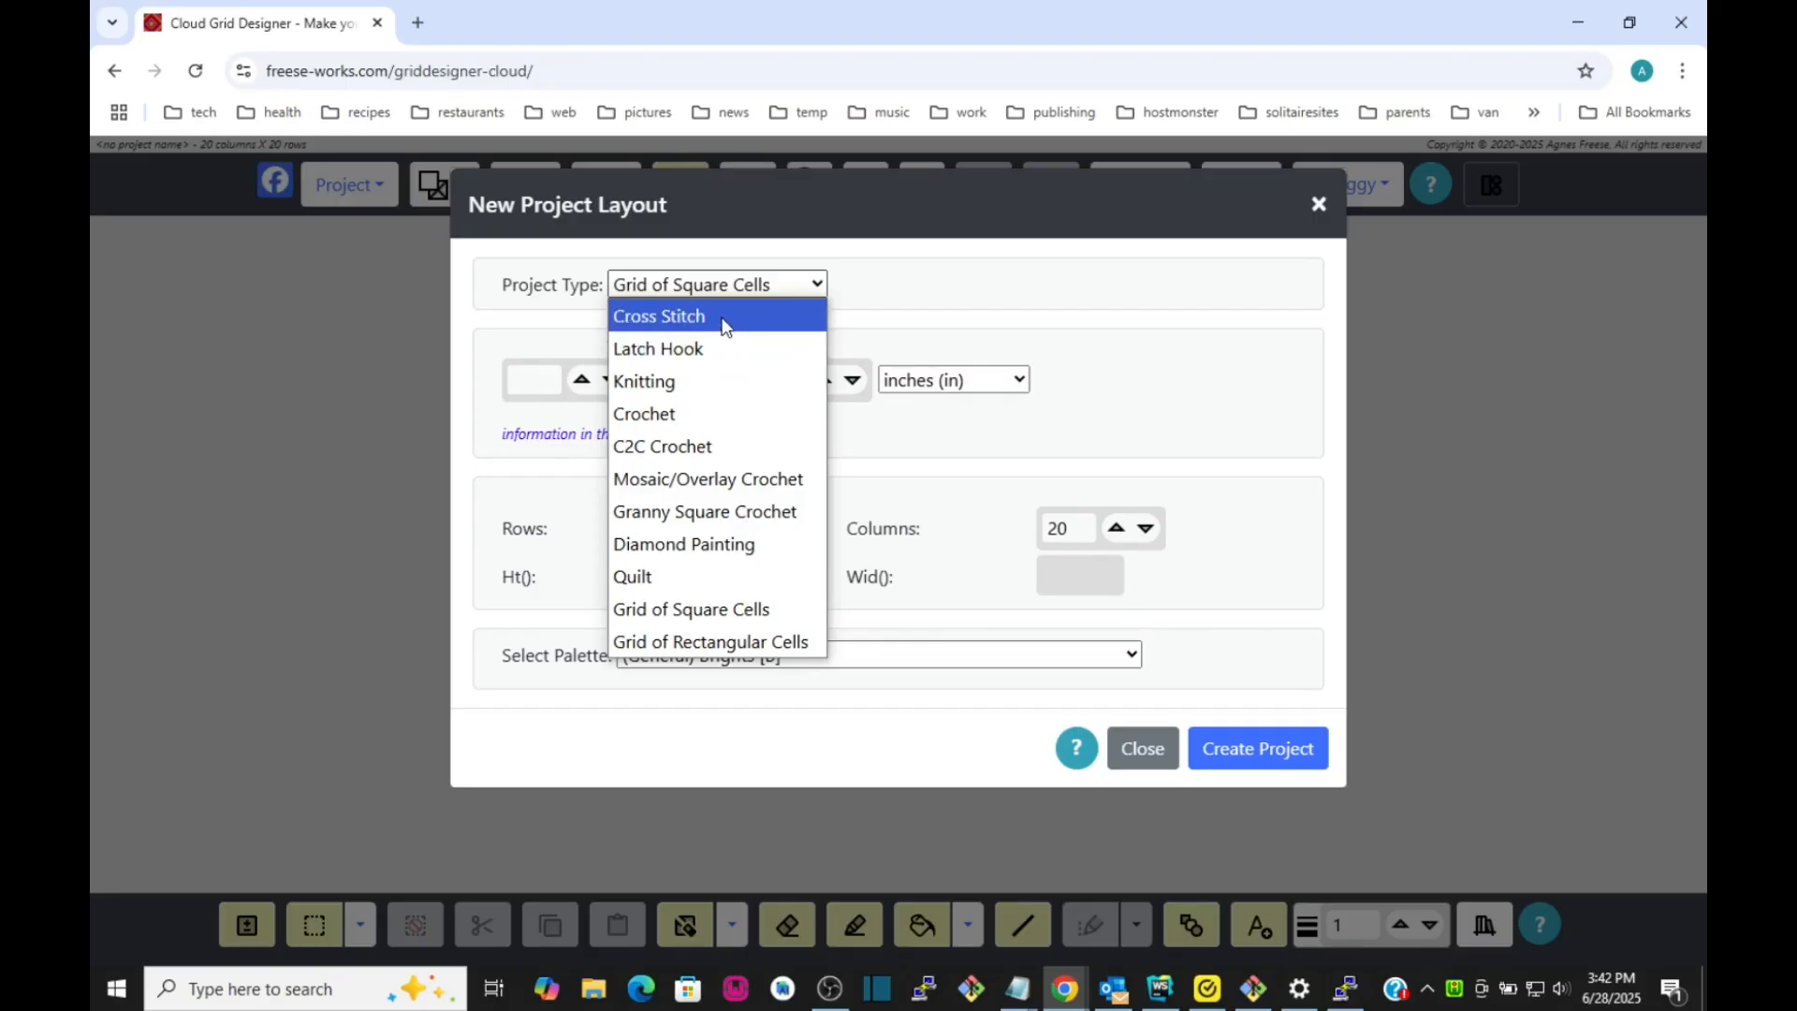
left_click(765, 482)
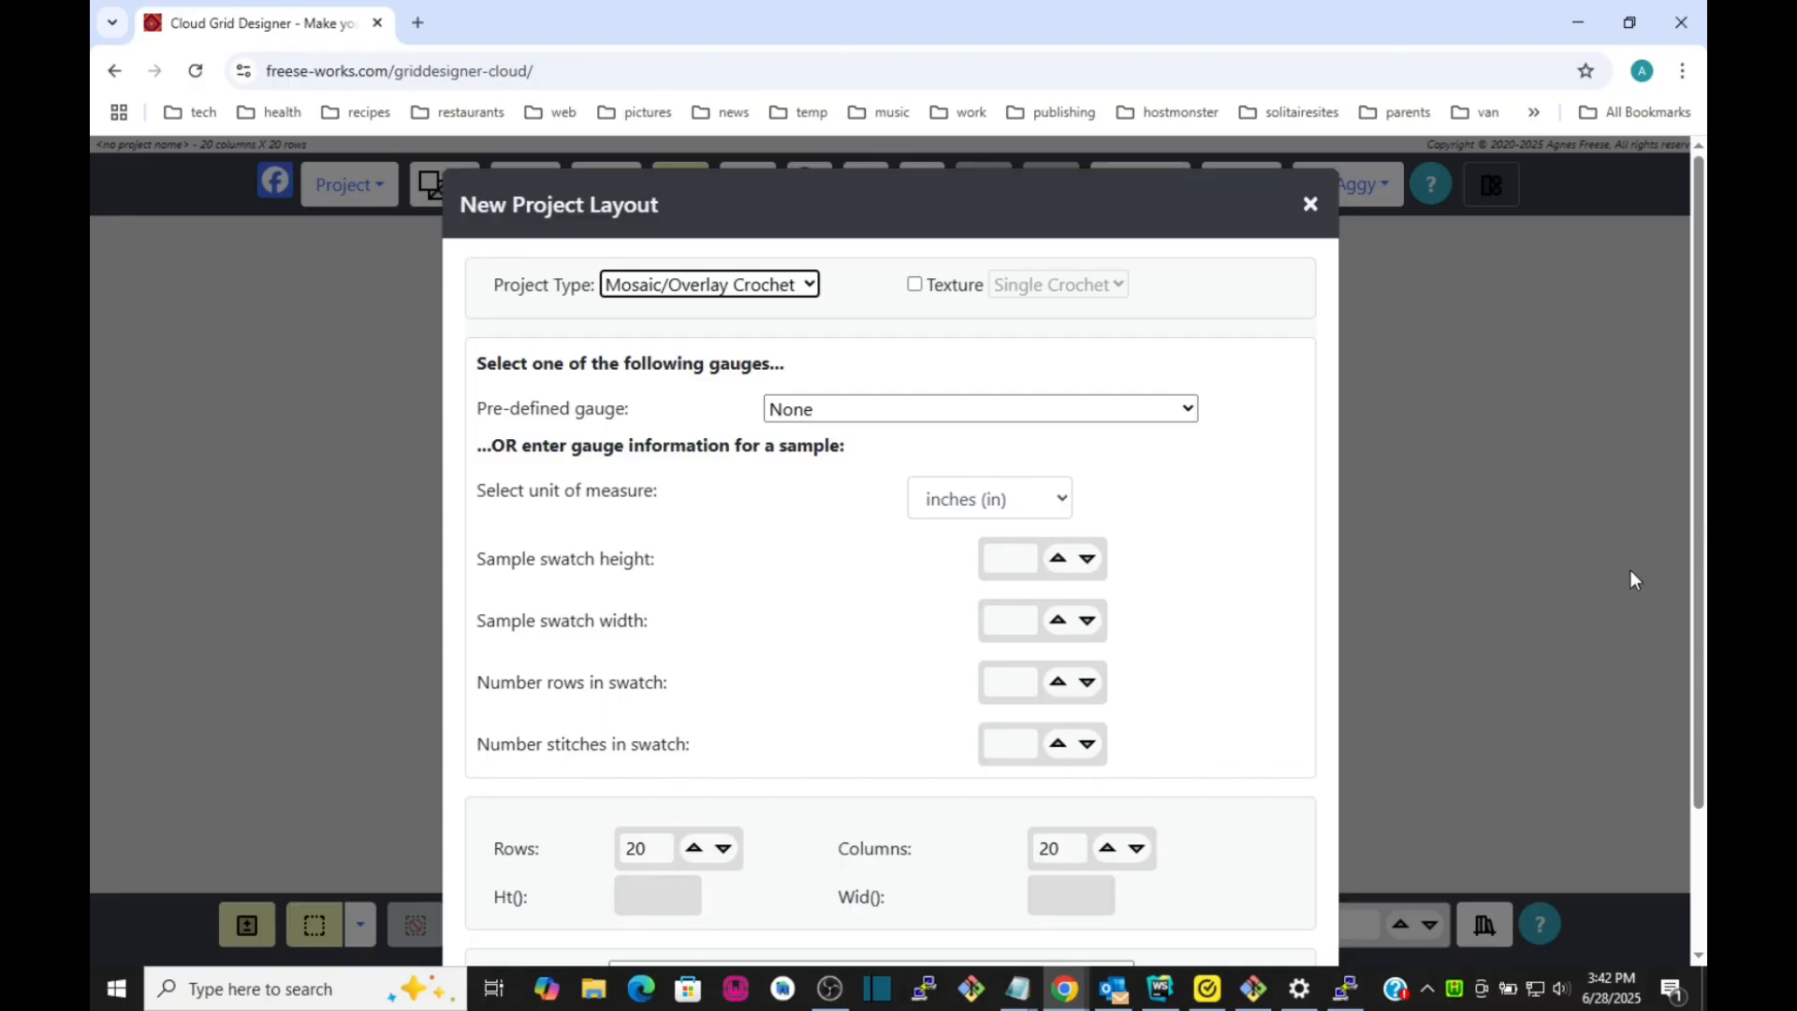
Set the pre-defined gauge to Approximate single crochet gauge (medium/4 yarn).
scroll(1575, 561, "down", 2)
scroll(1575, 560, "up", 2)
left_click(1089, 408)
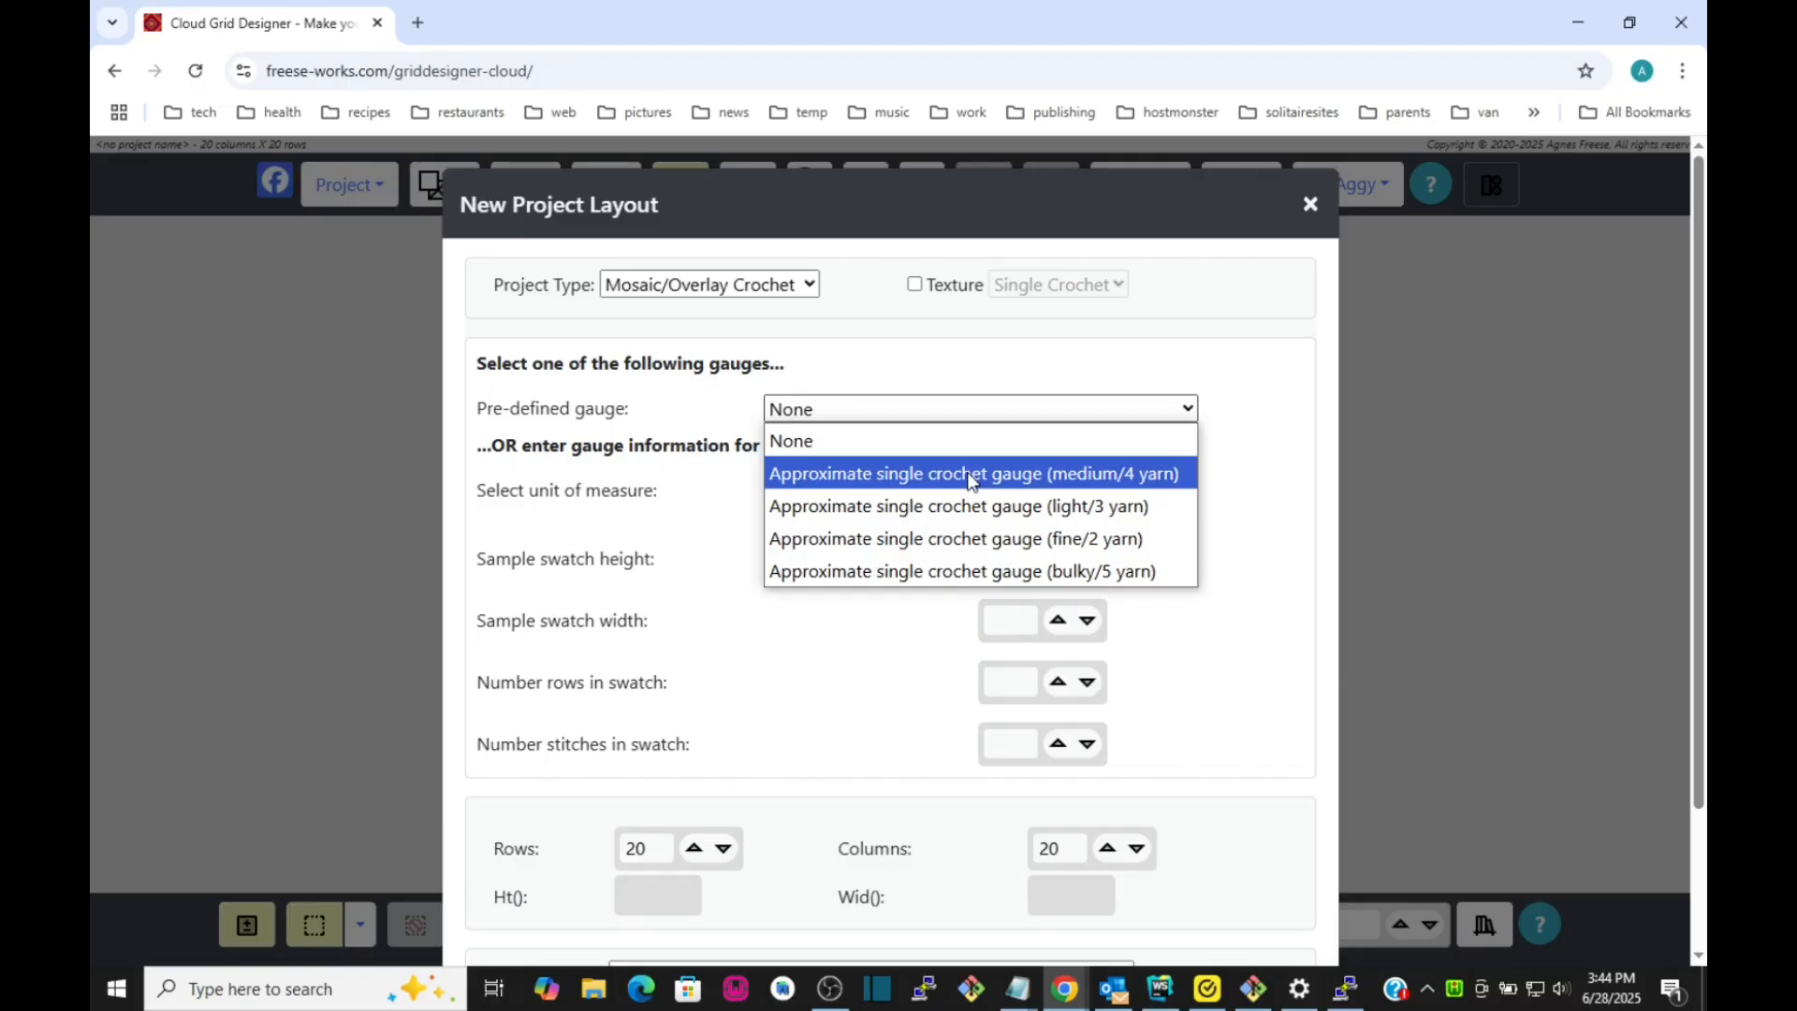
left_click(968, 474)
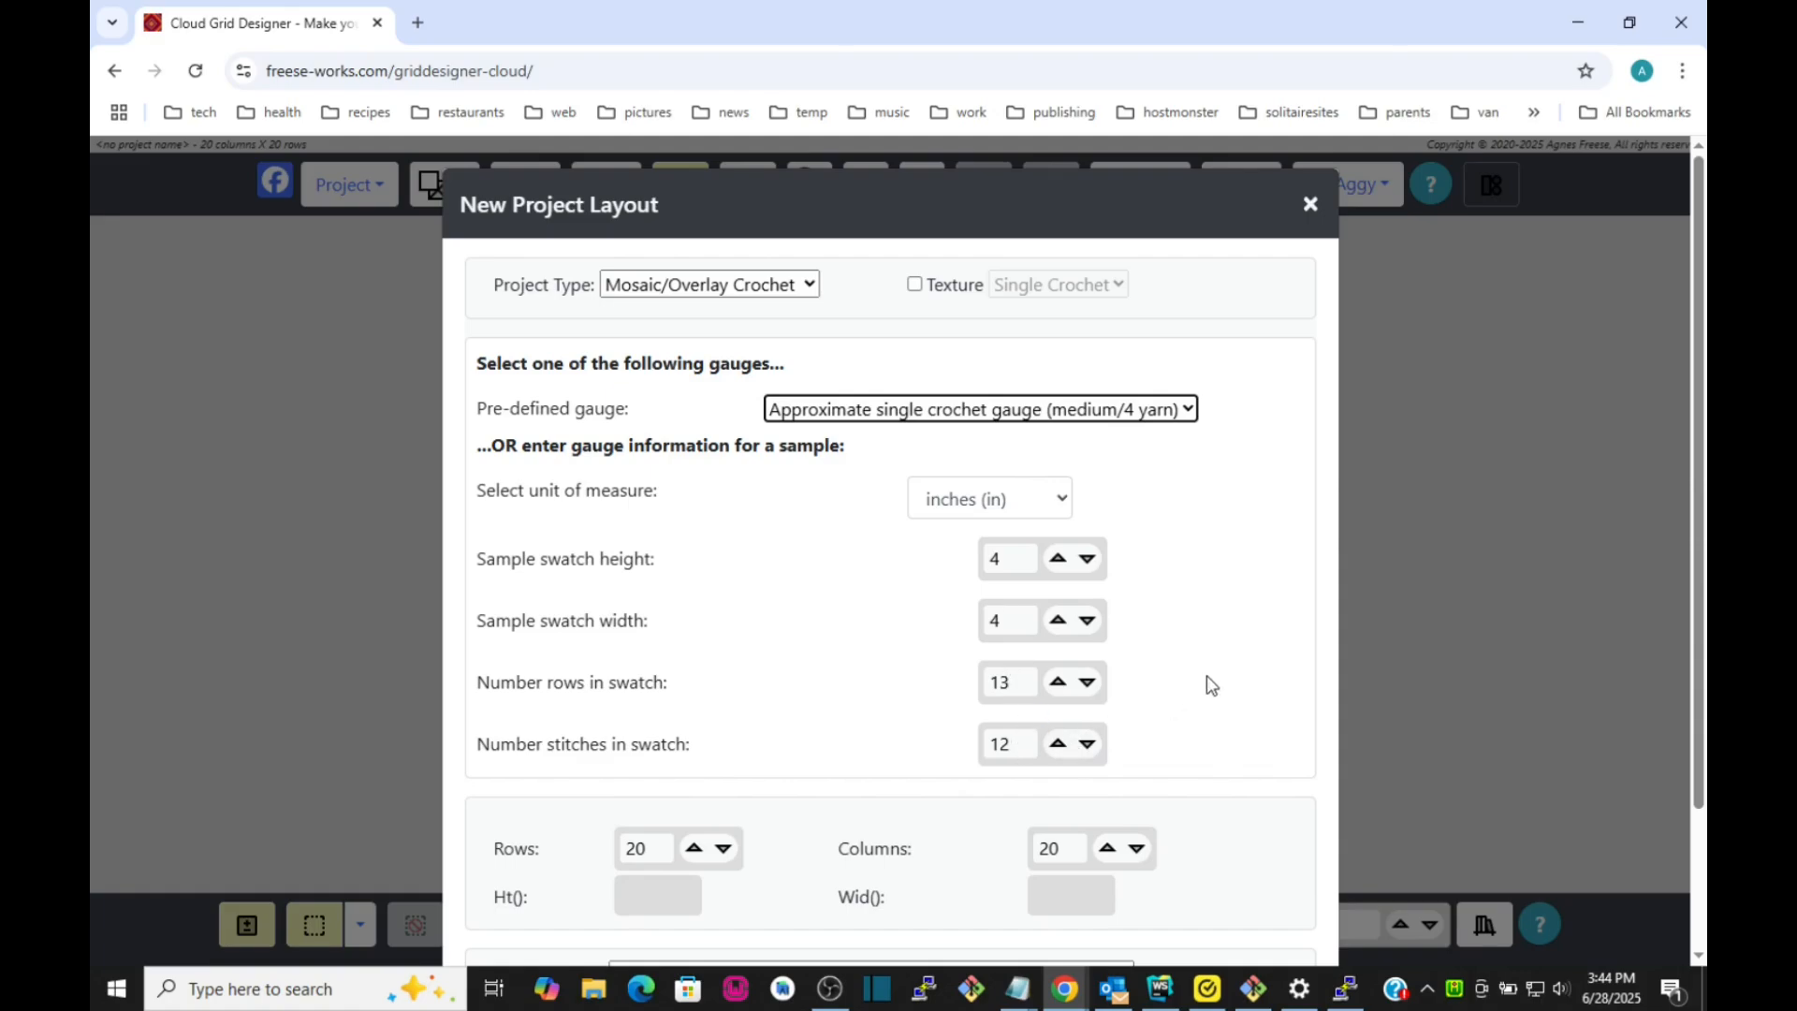
Select the (Yarn4) RedHeartSuperSaverWorsted [RHSSW] palette and create the project.
scroll(1205, 676, "down", 2)
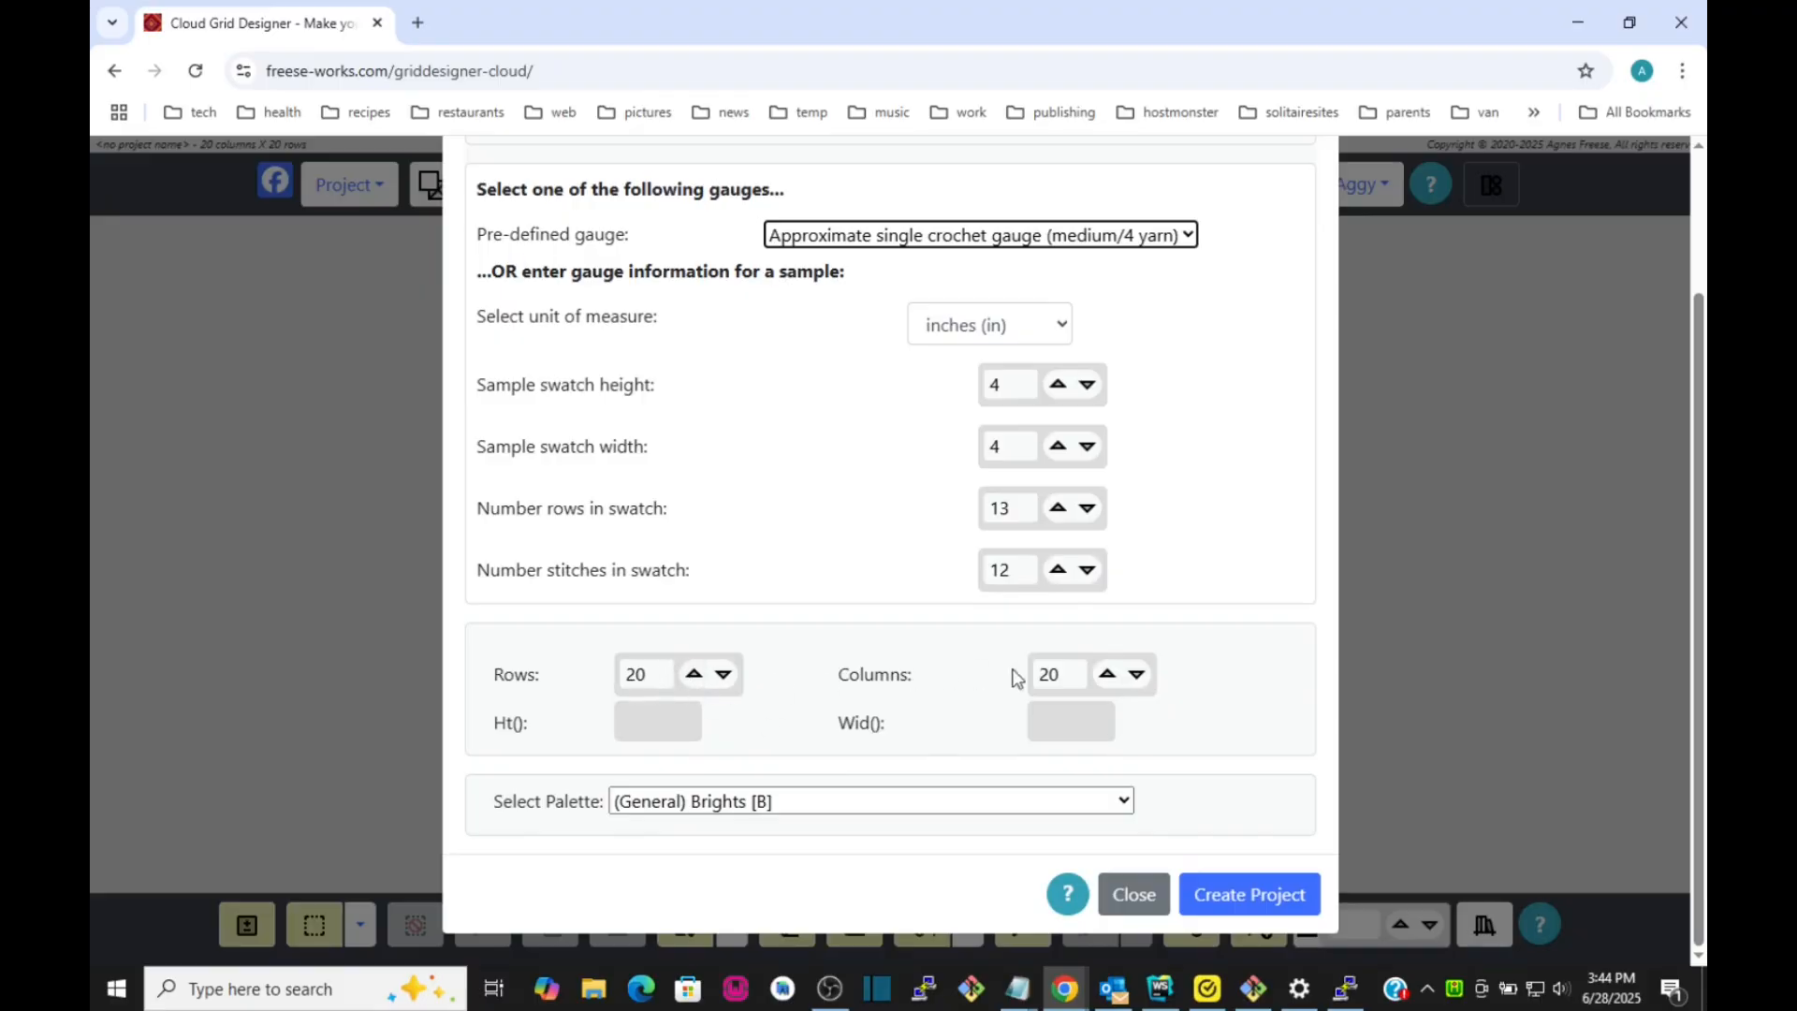
left_click(789, 811)
scroll(792, 655, "down", 6)
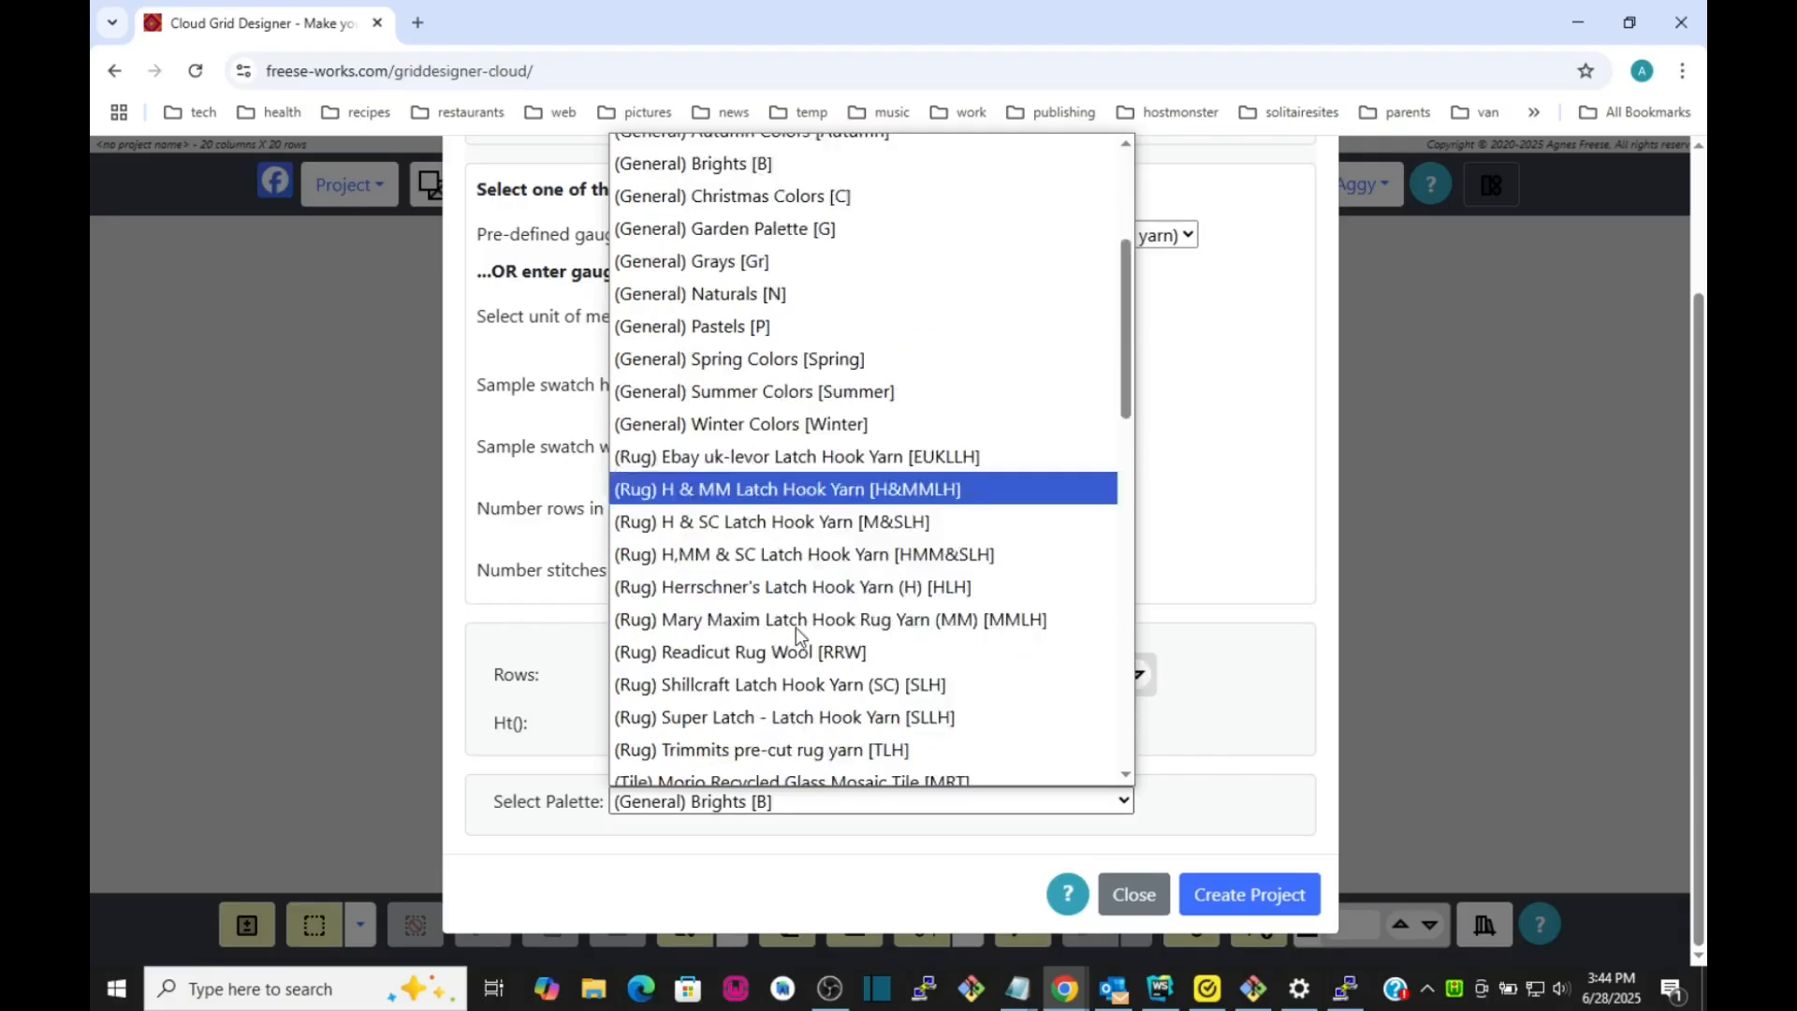
scroll(792, 637, "down", 5)
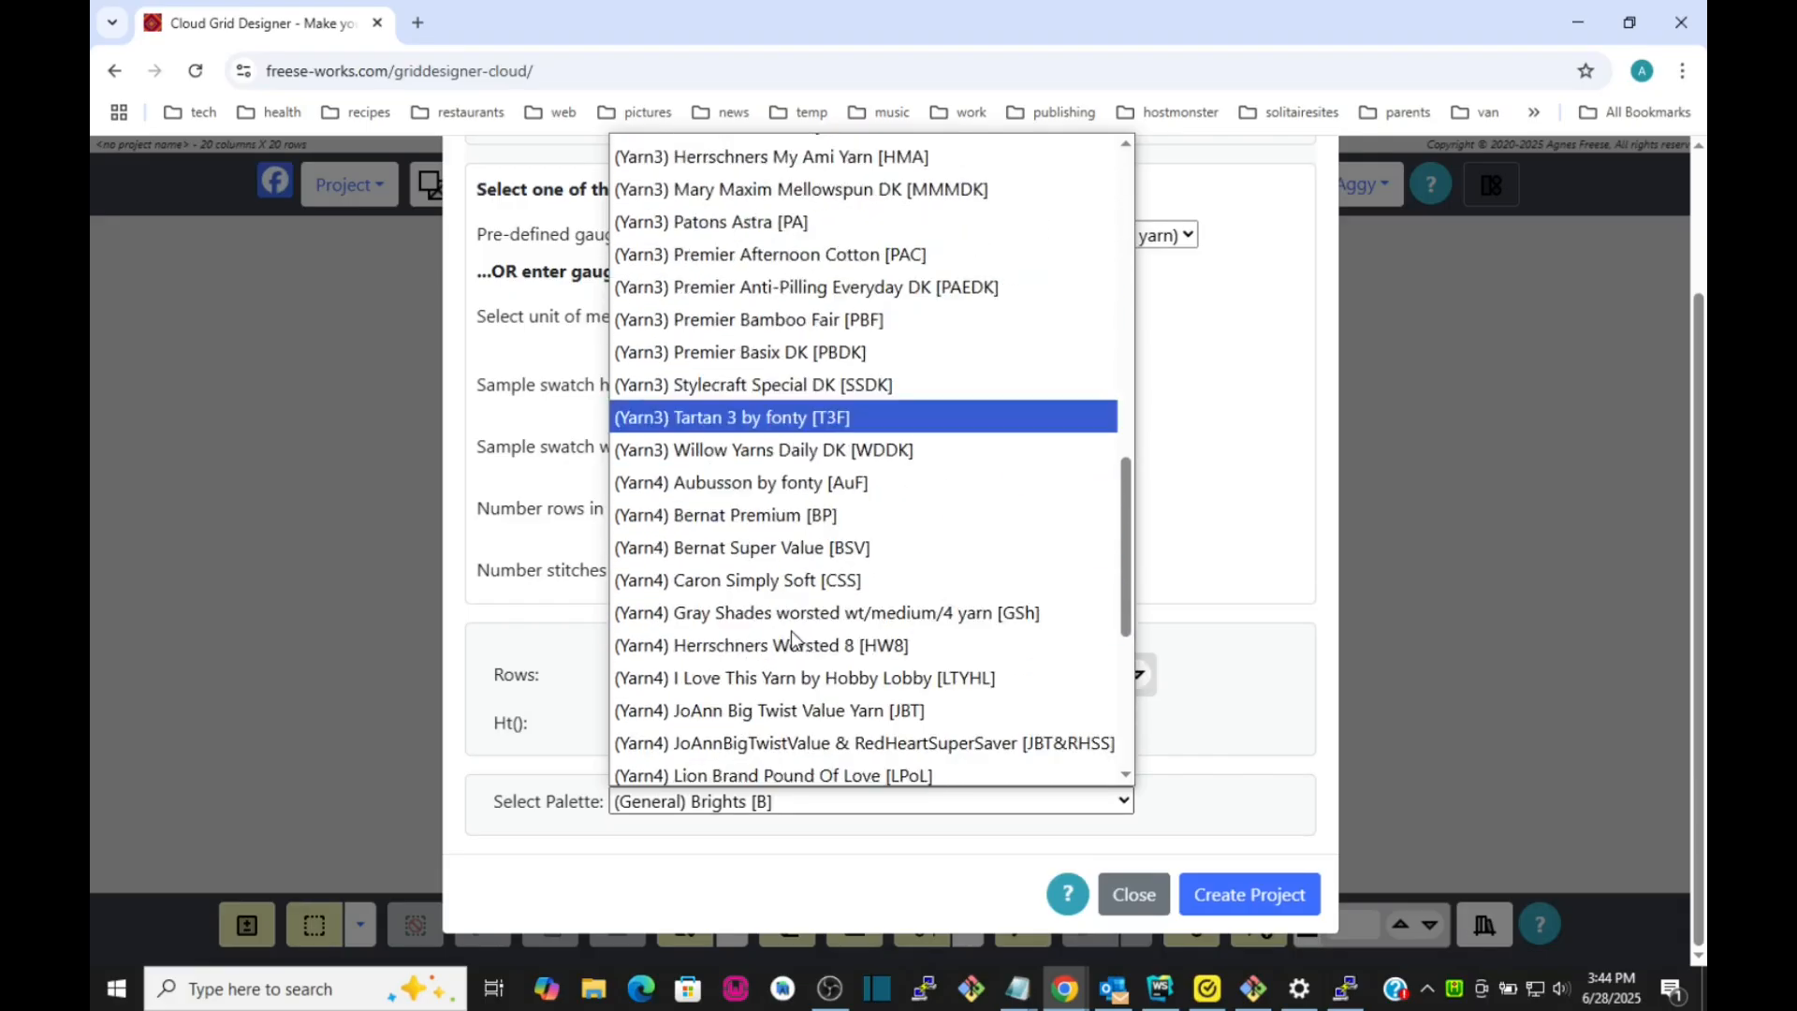
scroll(792, 636, "down", 2)
scroll(791, 637, "down", 2)
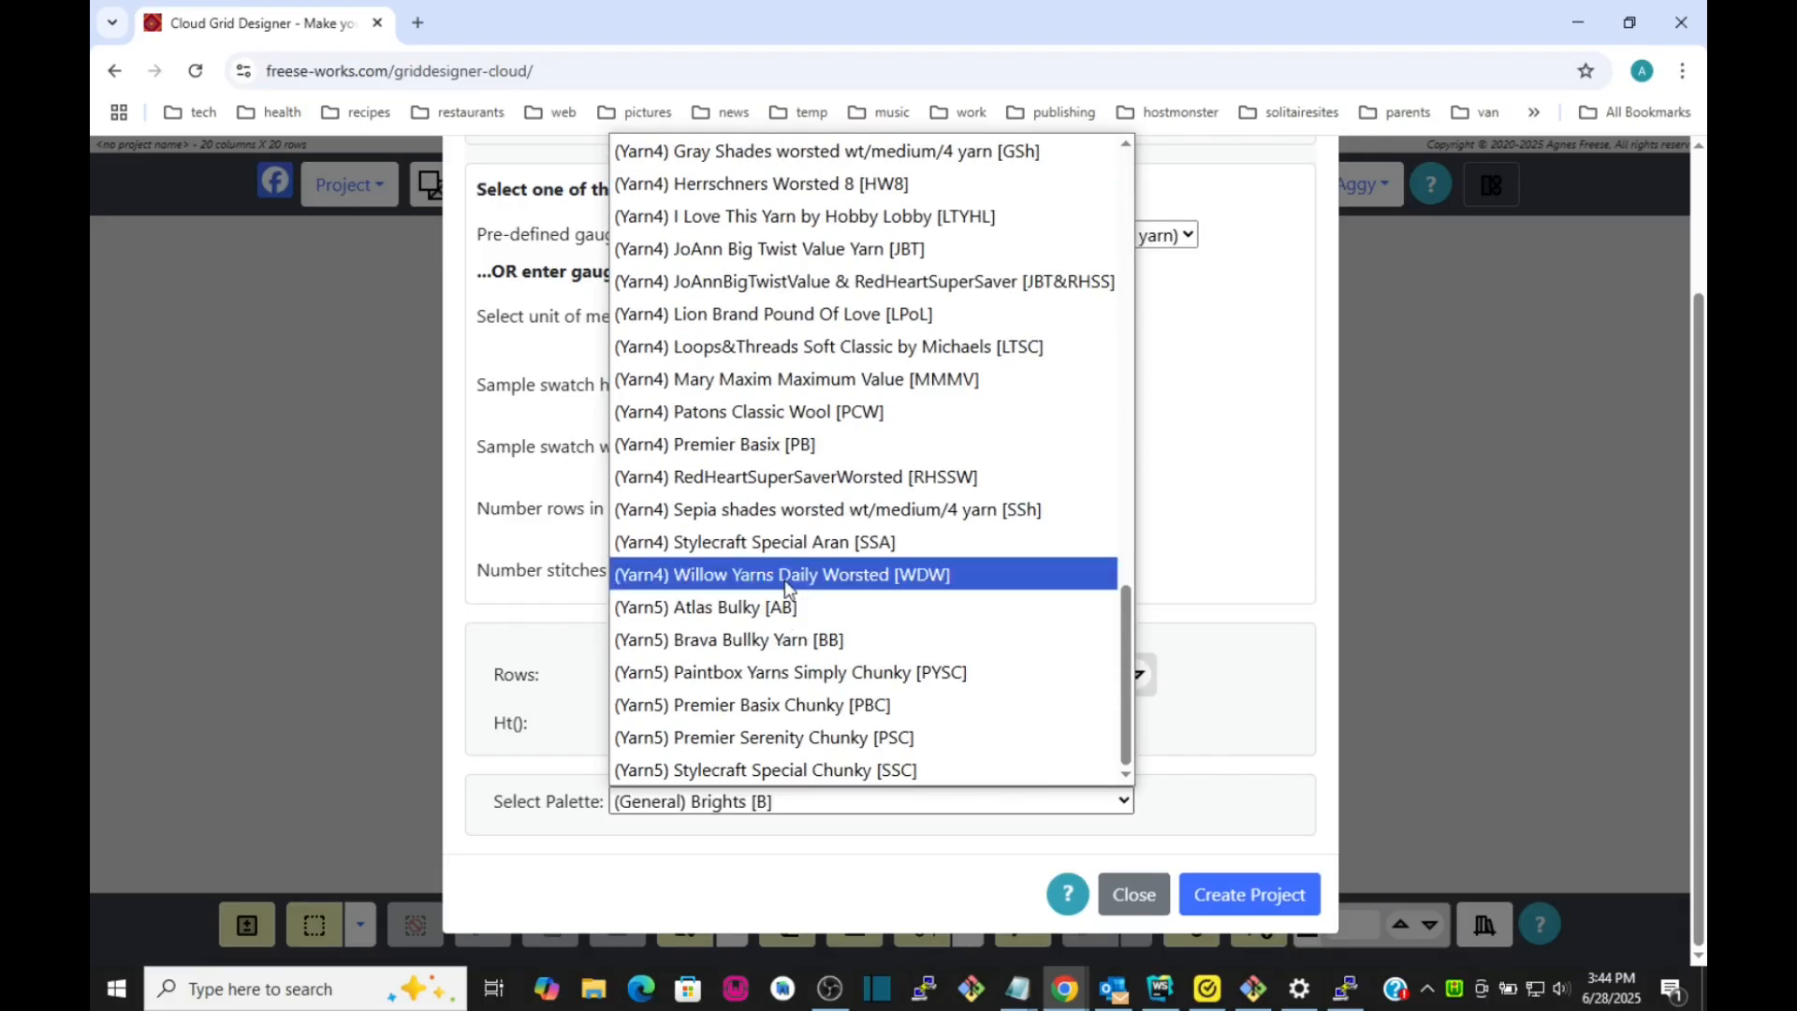
left_click(779, 479)
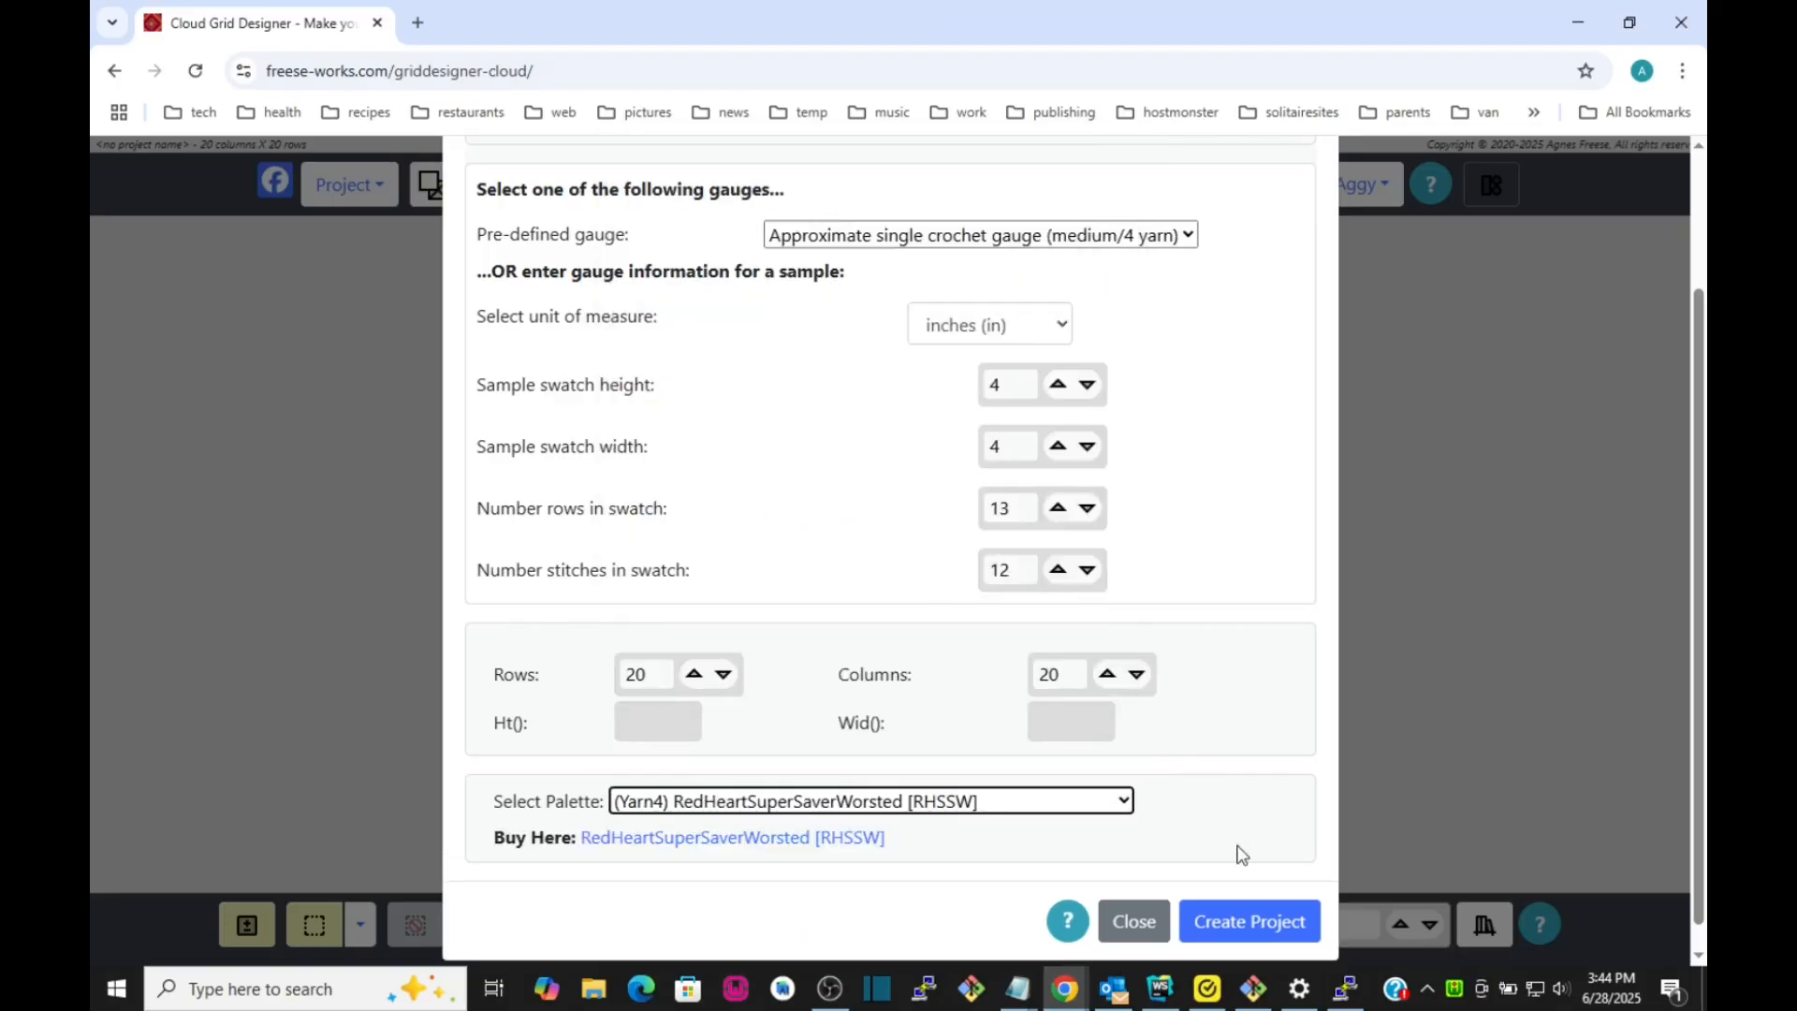
left_click(1261, 920)
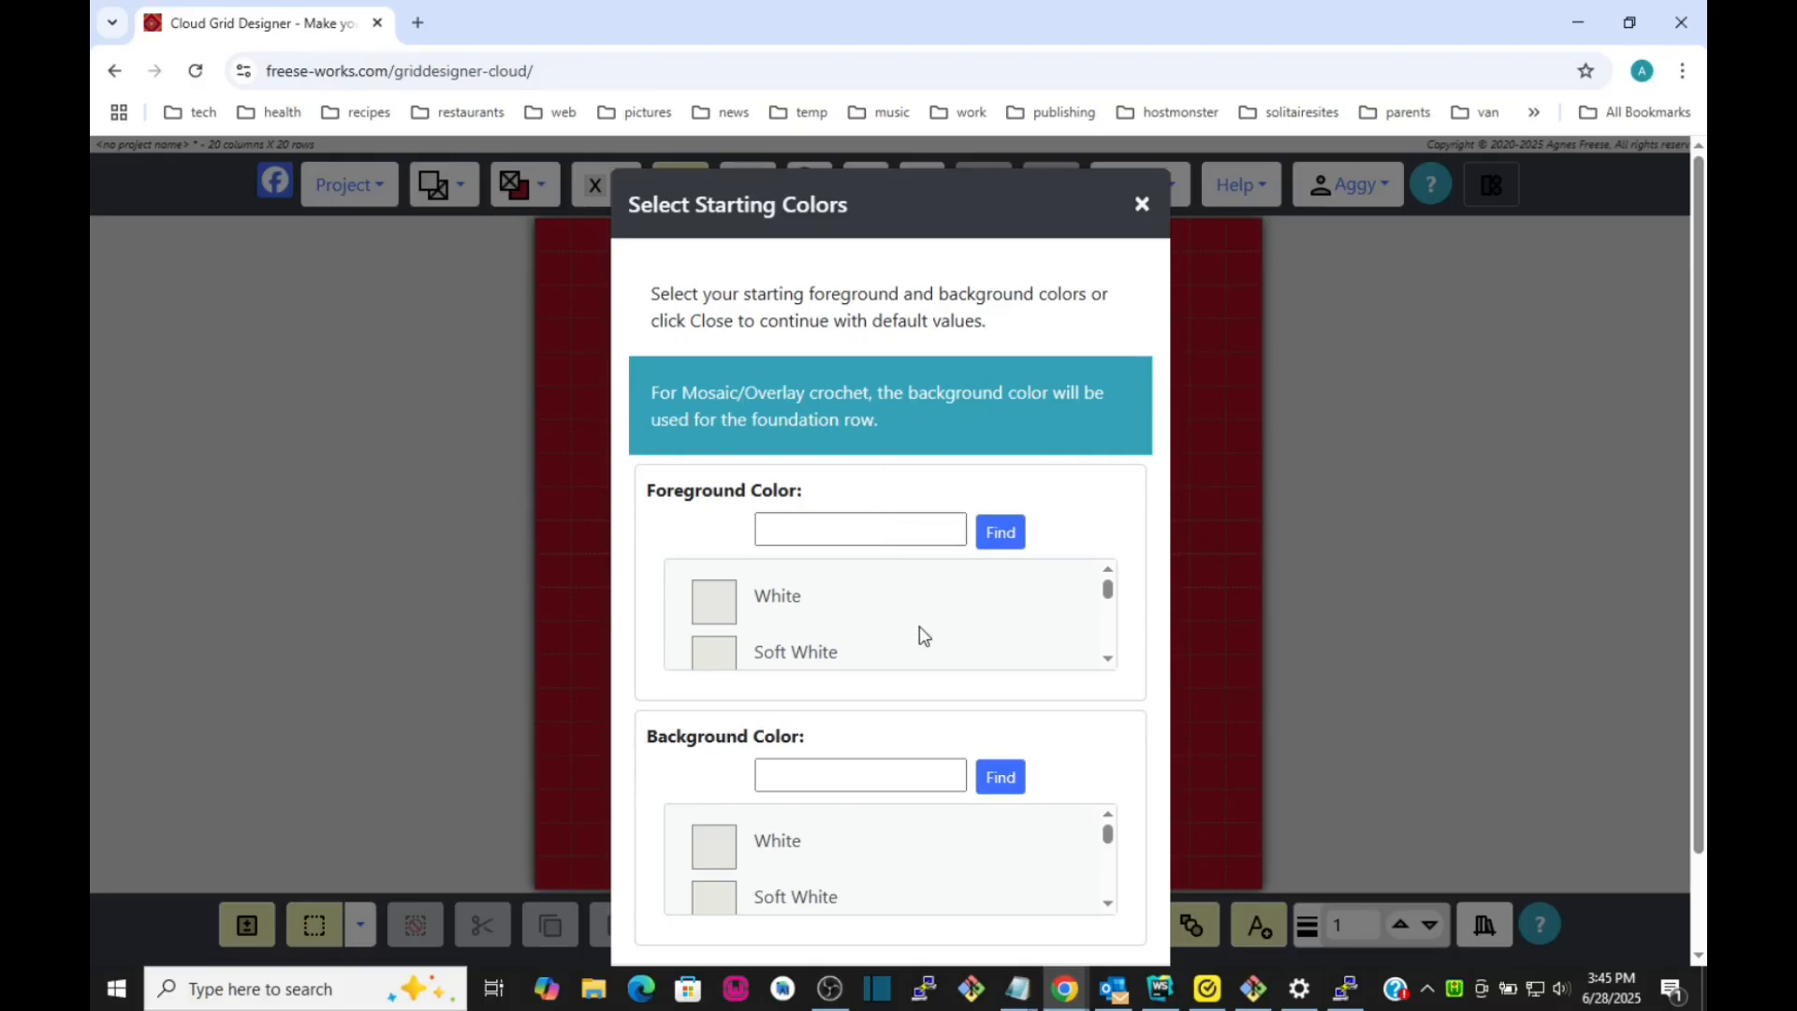
Choose Bright Yellow as the starting foreground color.
scroll(1192, 683, "down", 1)
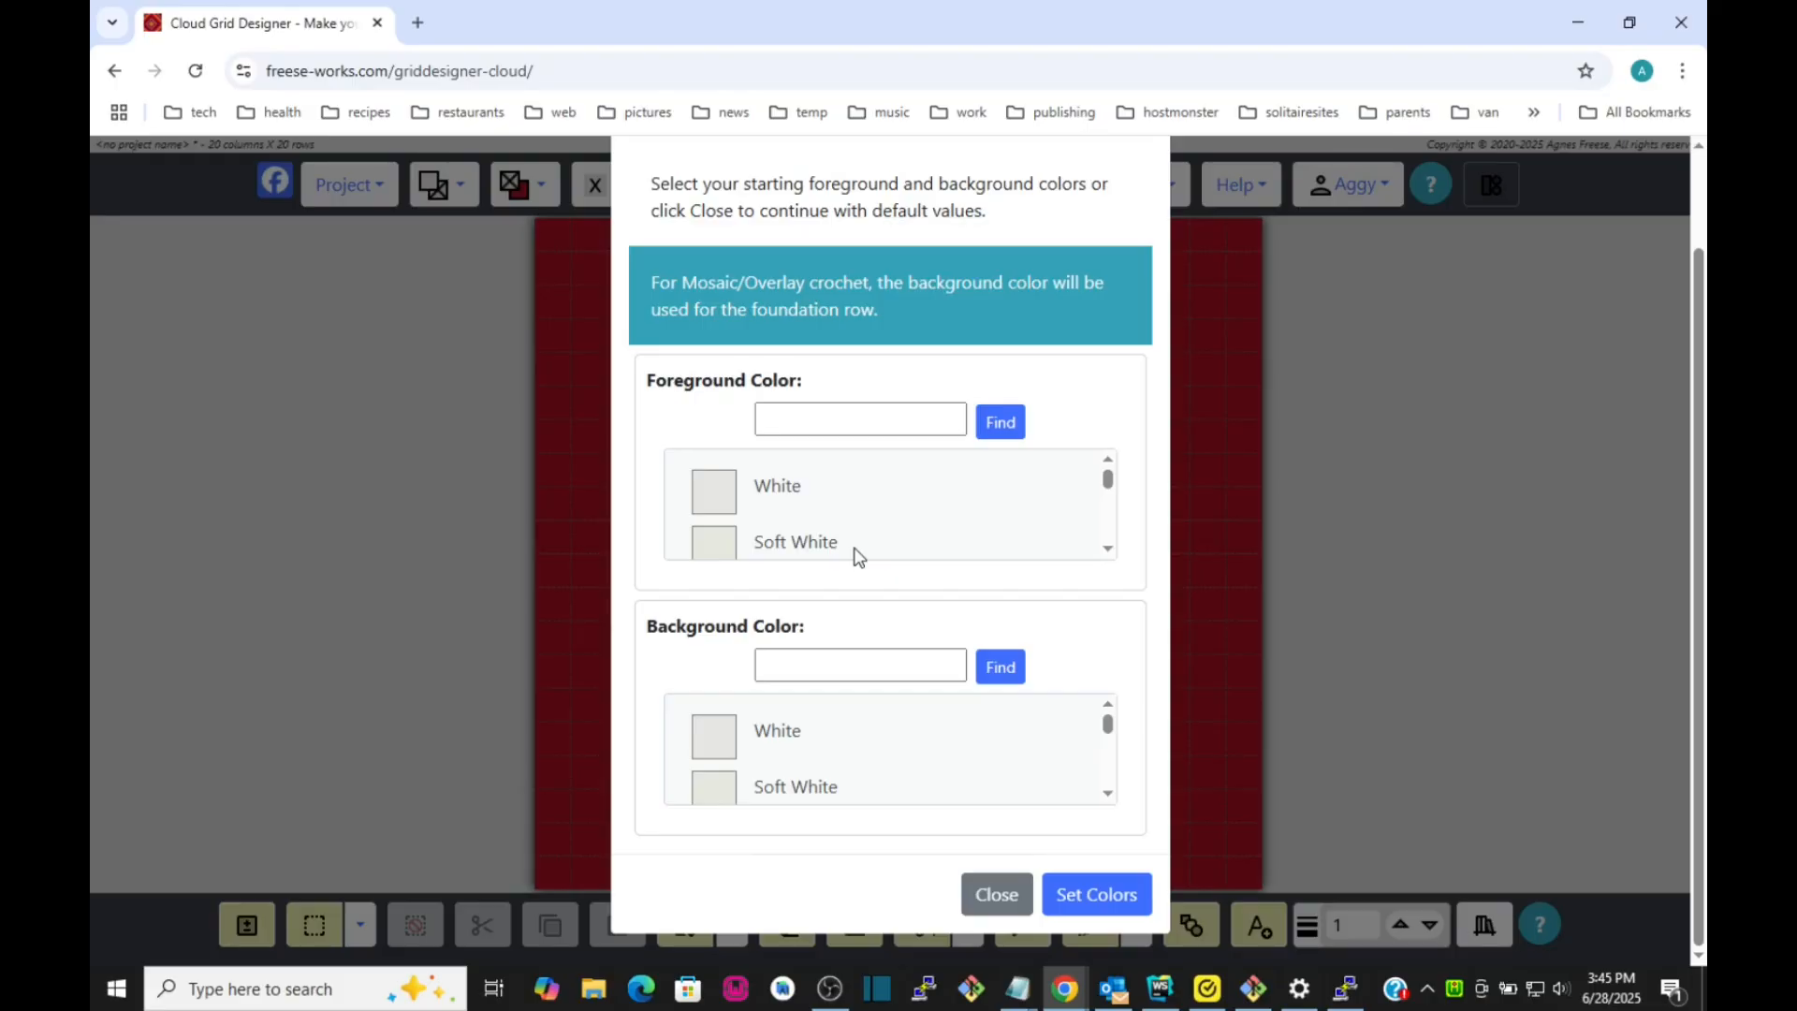
scroll(874, 485, "down", 2)
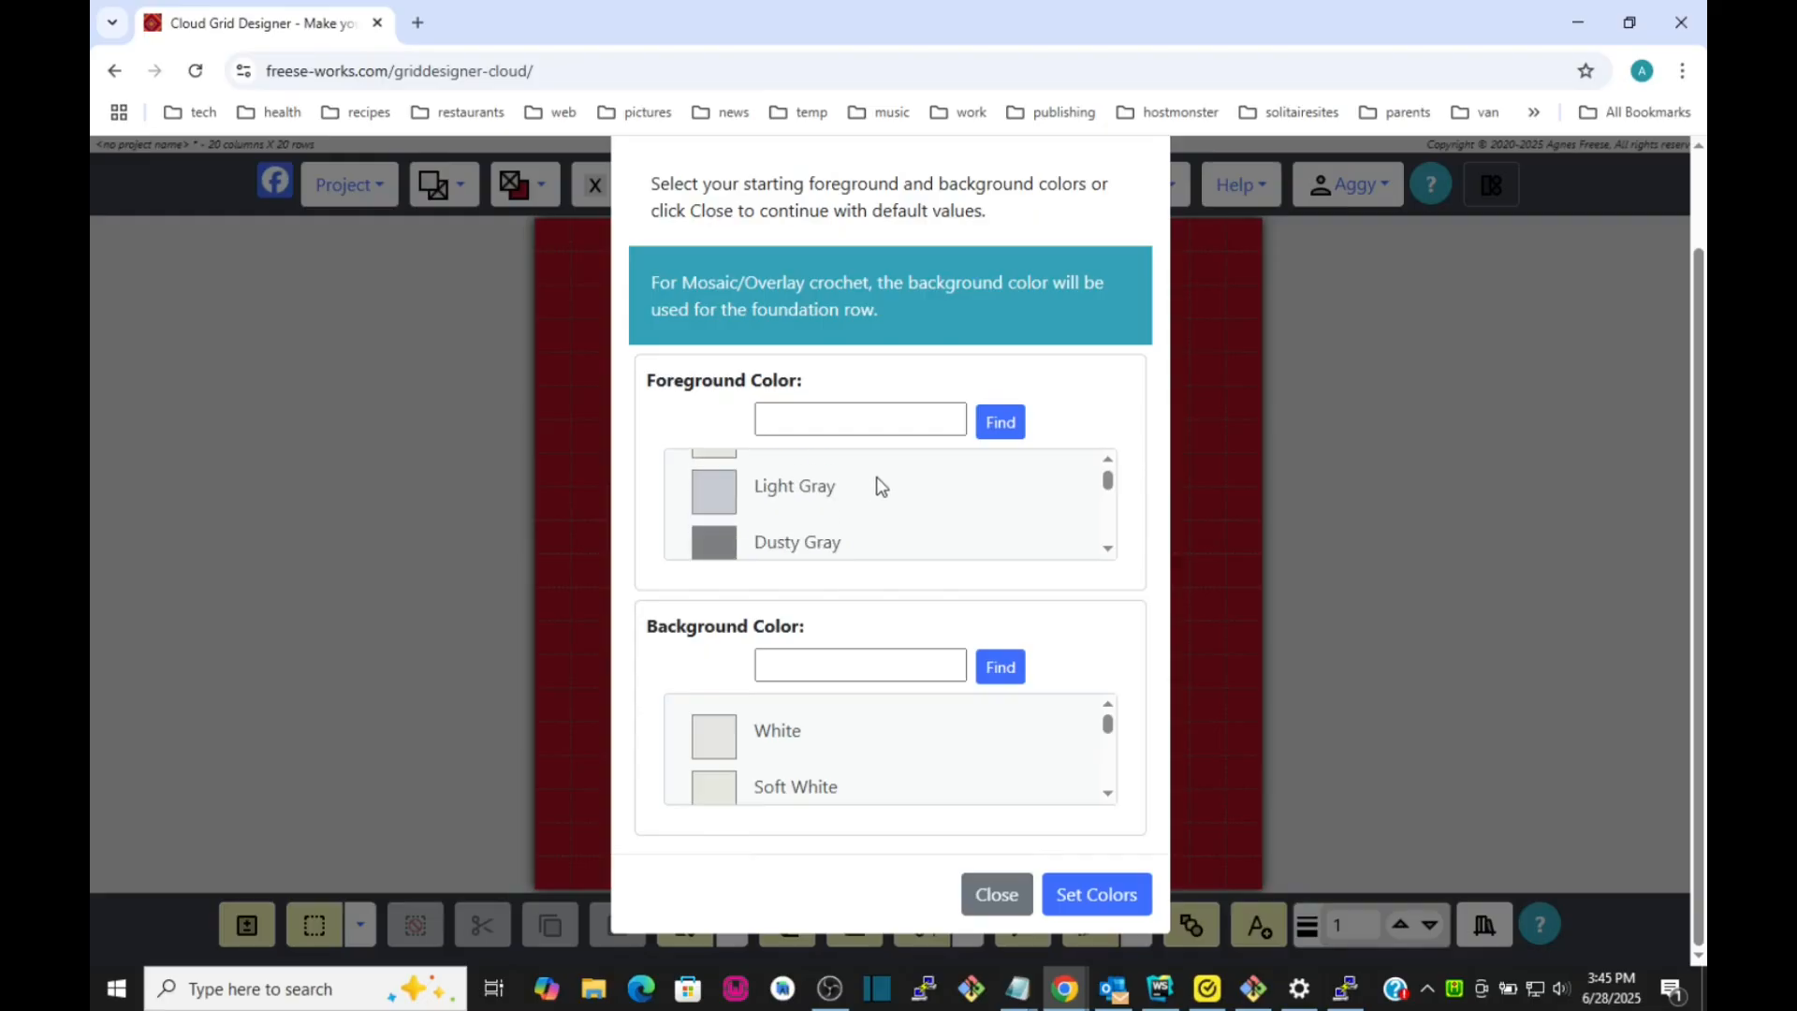
scroll(880, 485, "down", 5)
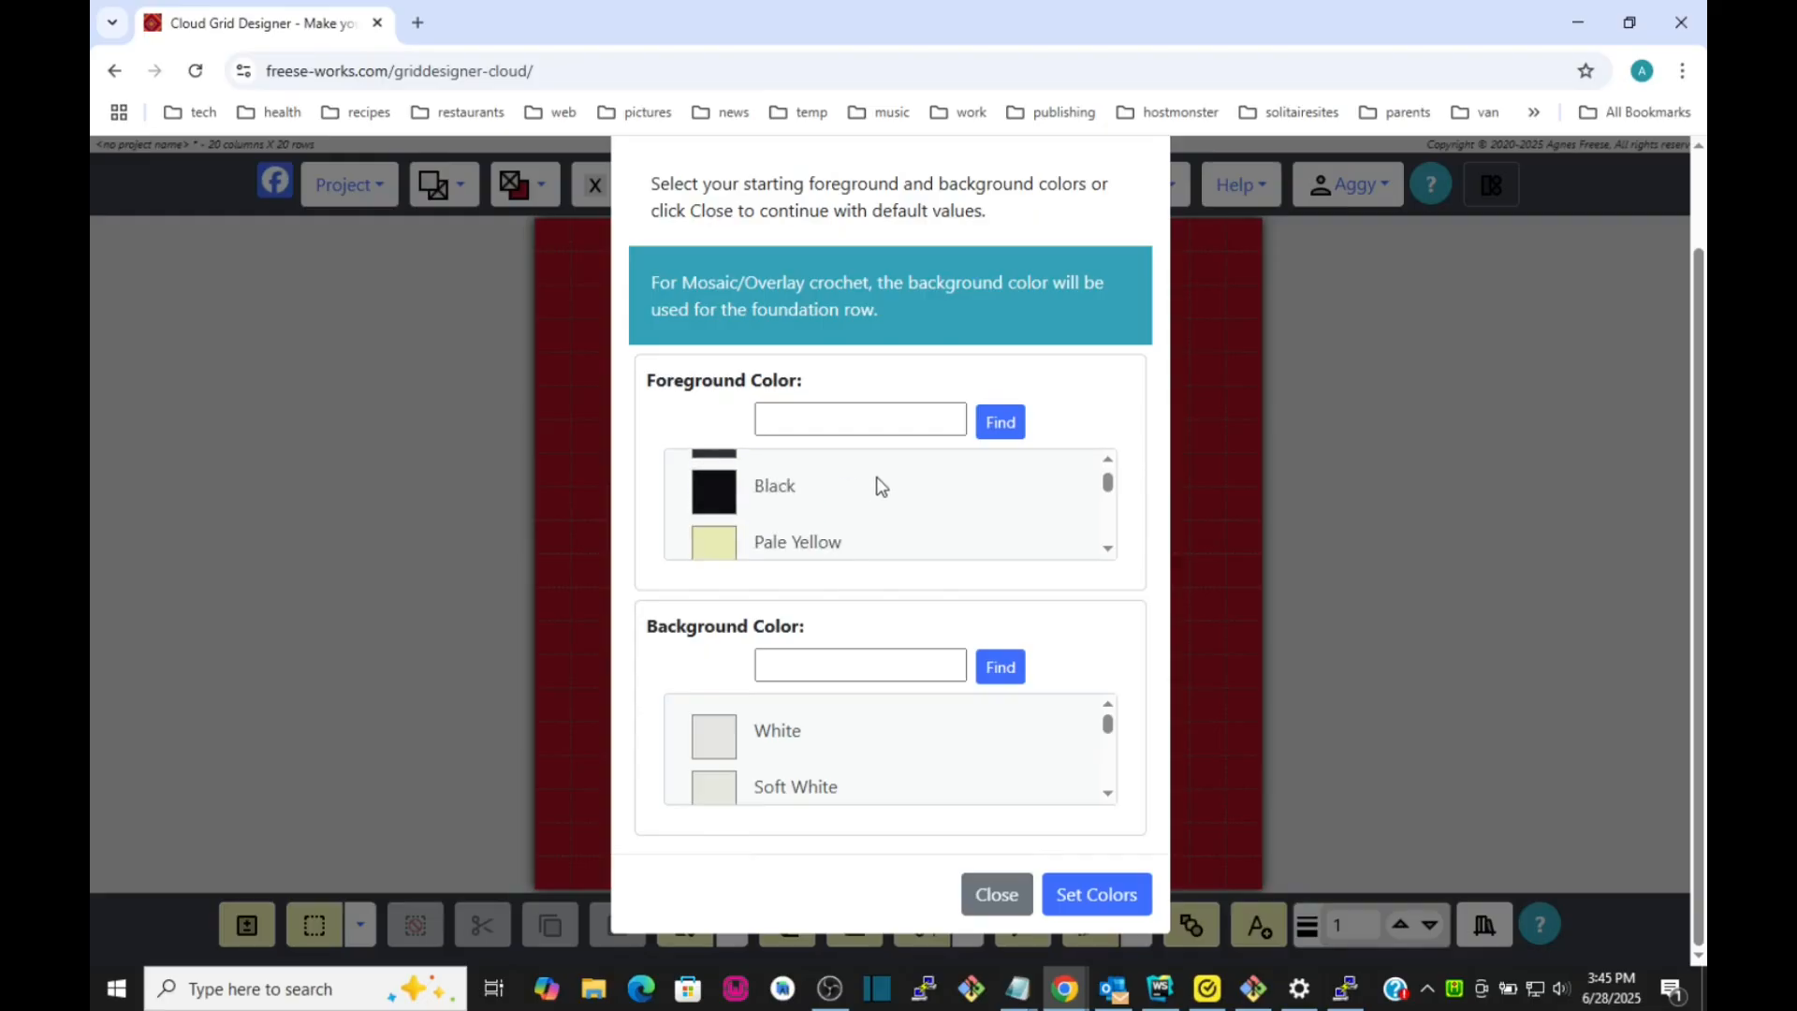
scroll(879, 485, "down", 2)
scroll(879, 485, "up", 2)
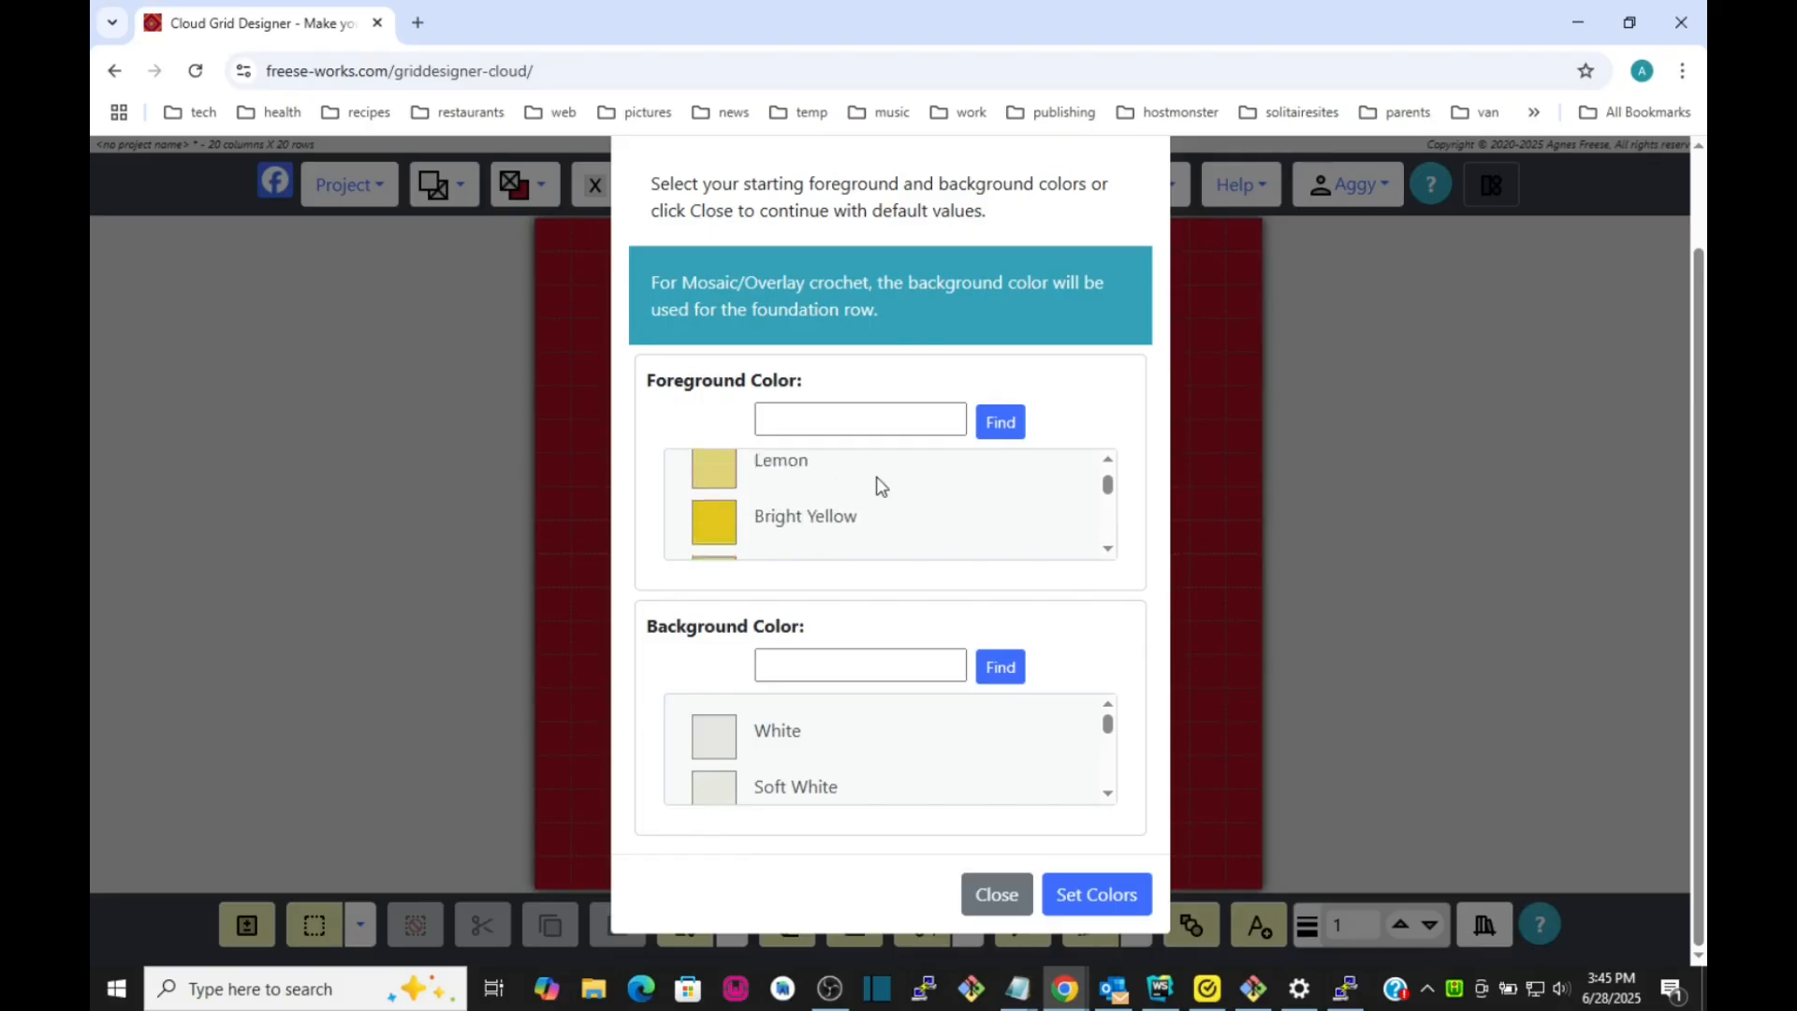
left_click(721, 545)
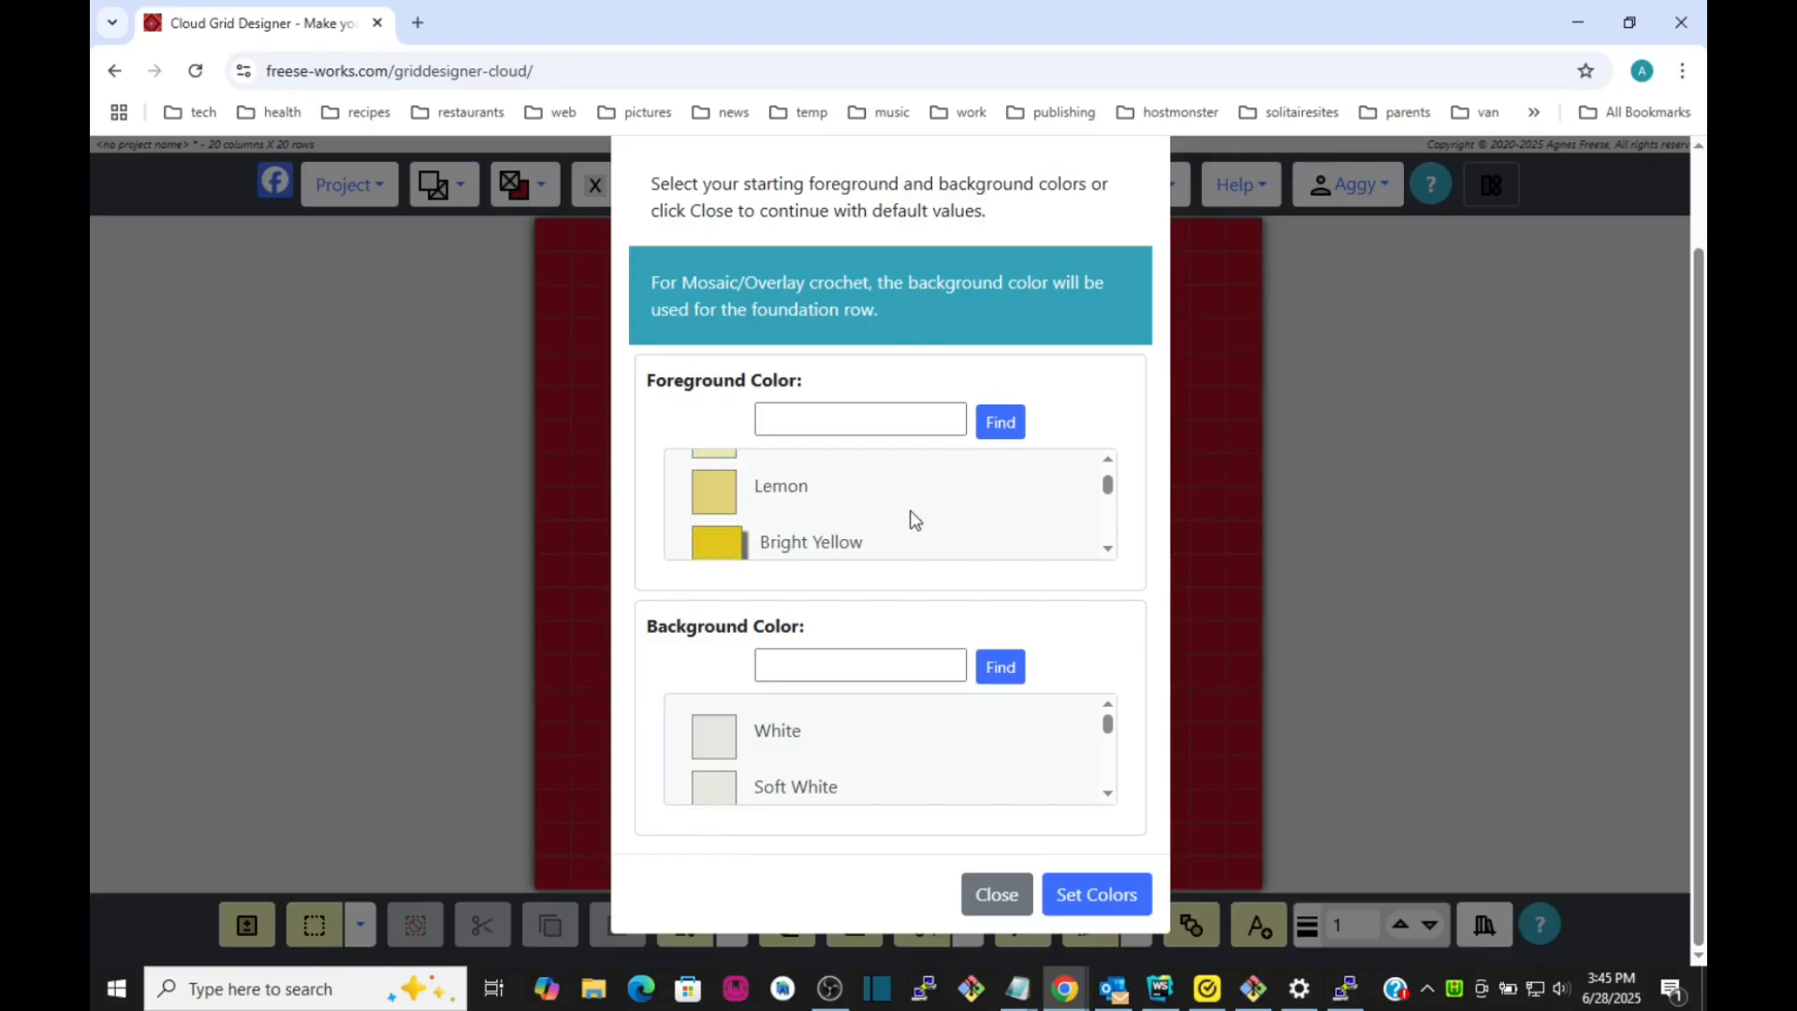
Choose Turqua as the background color, apply the starting colors, and dismiss the save prompt without saving the project.
scroll(876, 725, "down", 1)
scroll(871, 723, "down", 8)
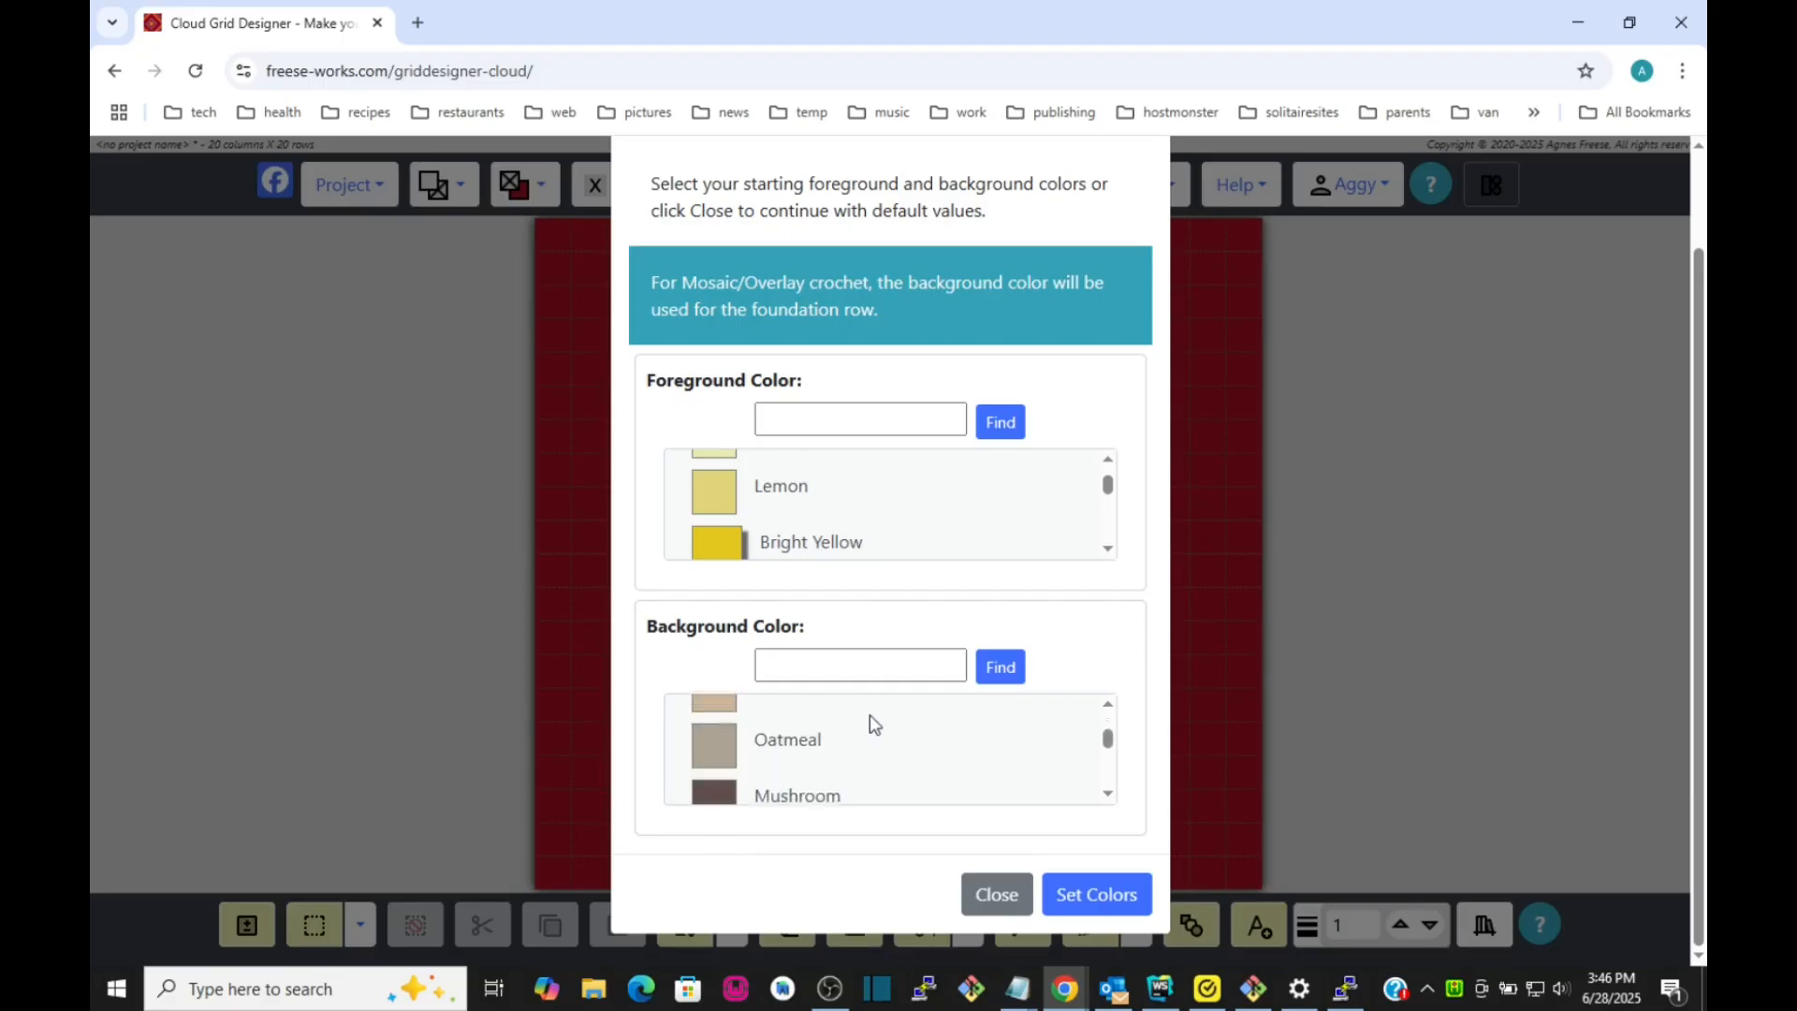
scroll(870, 723, "down", 10)
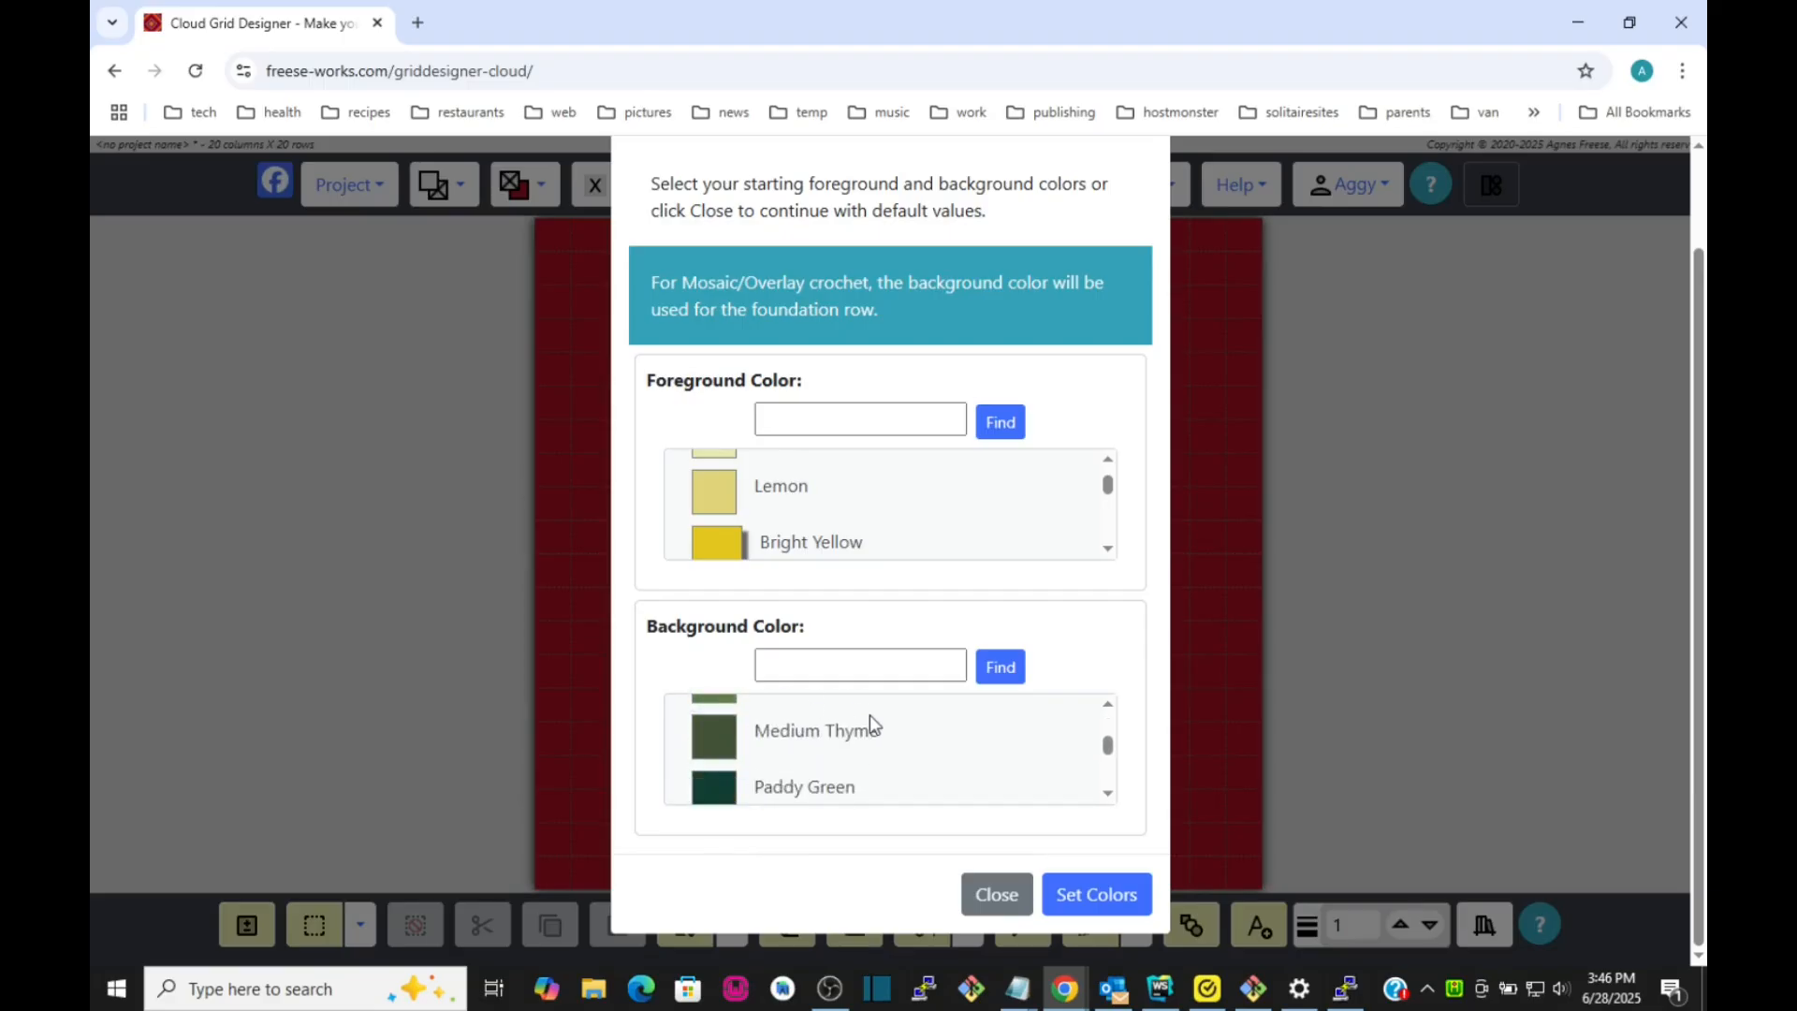
scroll(869, 721, "down", 5)
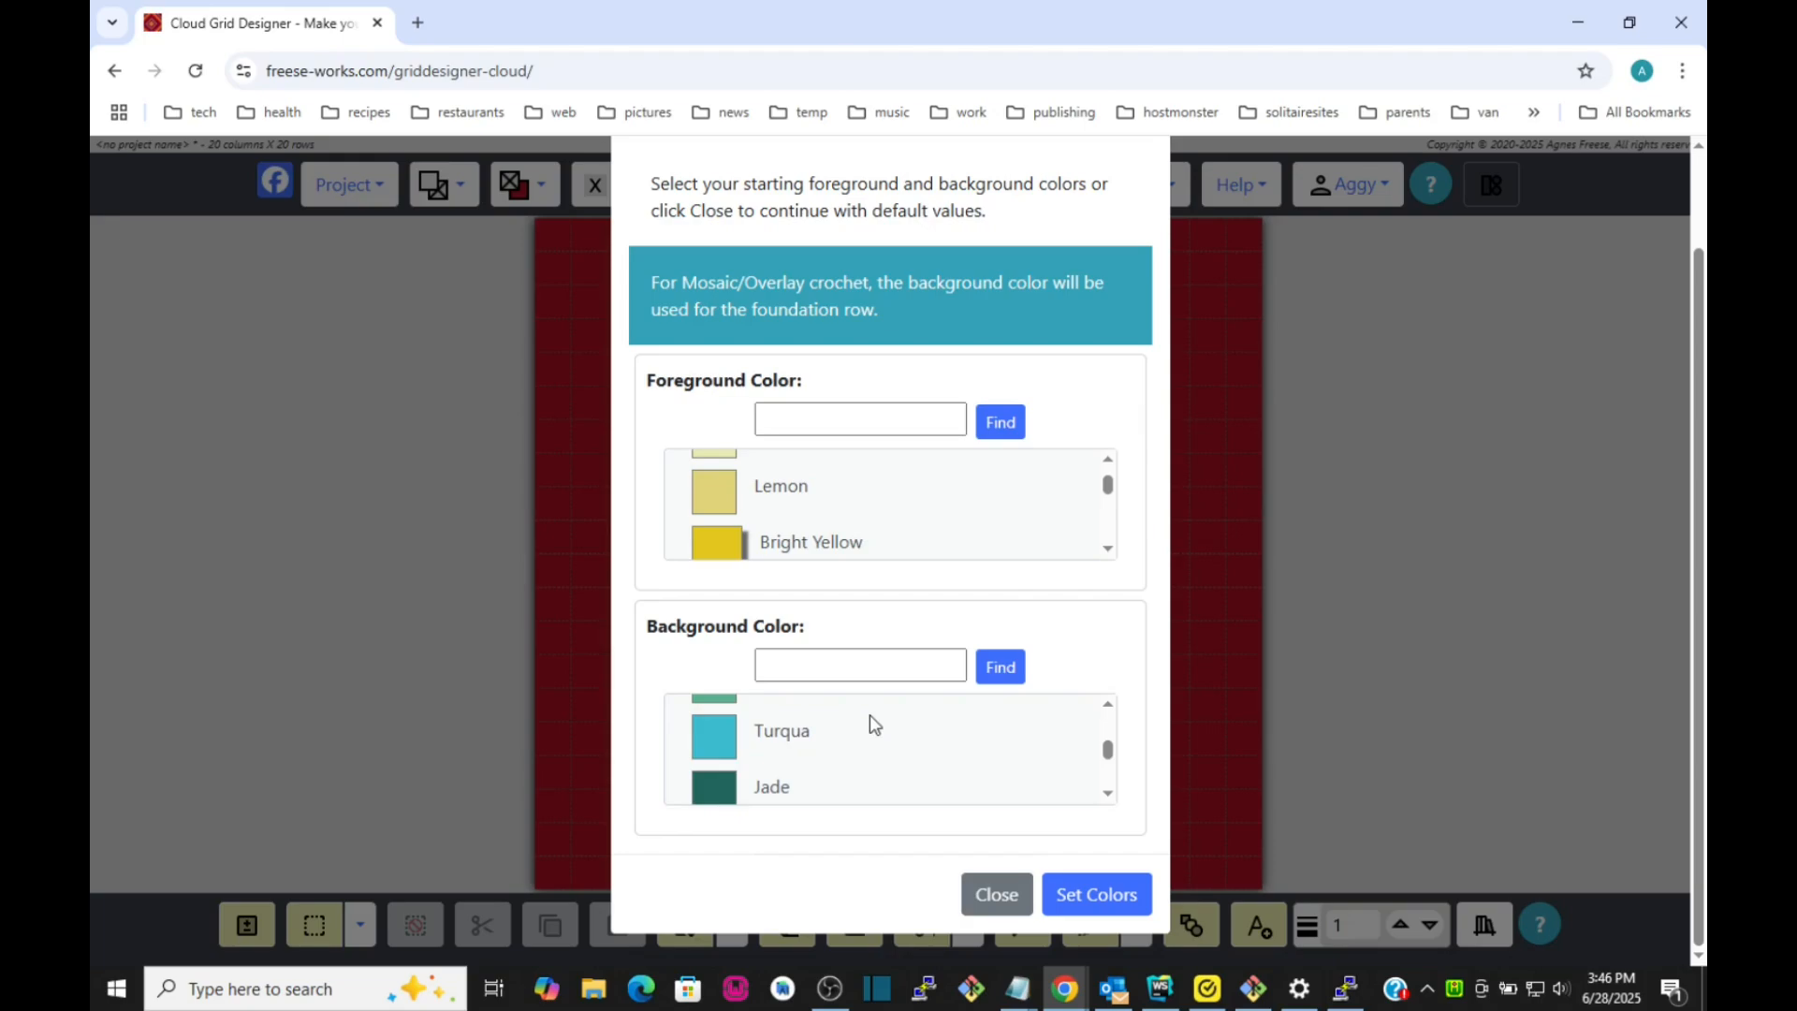
left_click(712, 738)
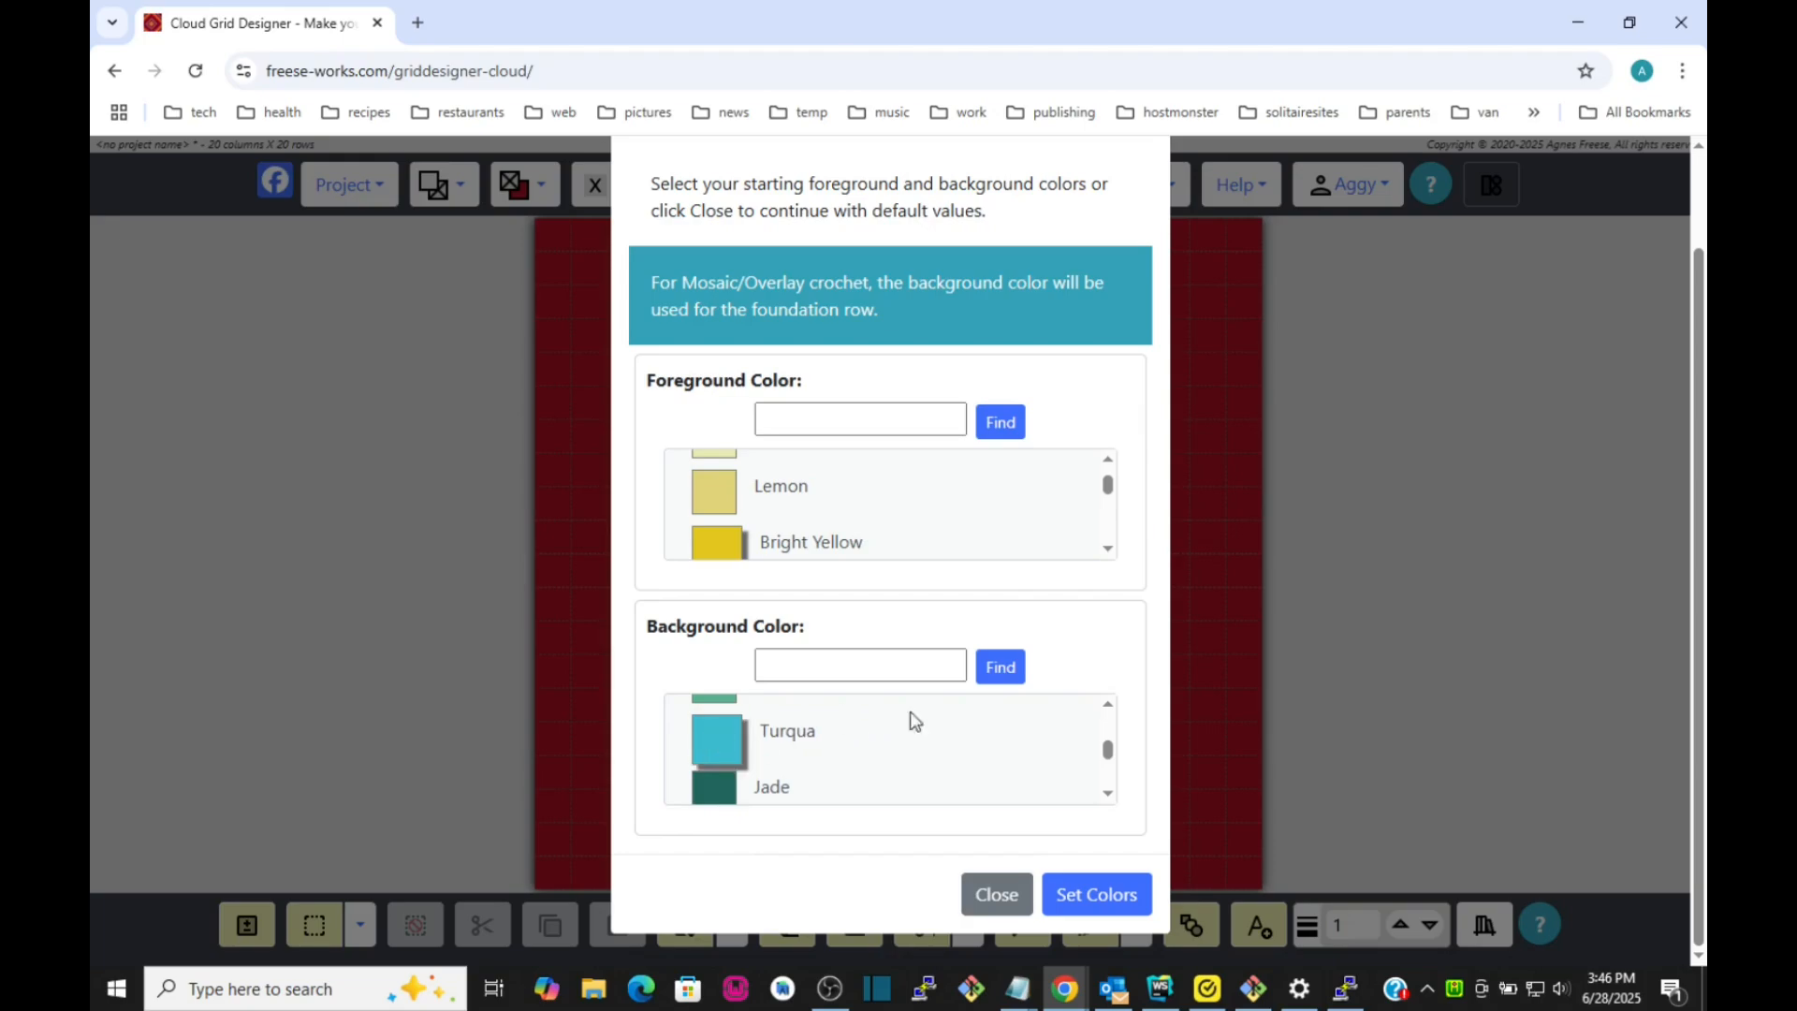
left_click(1093, 902)
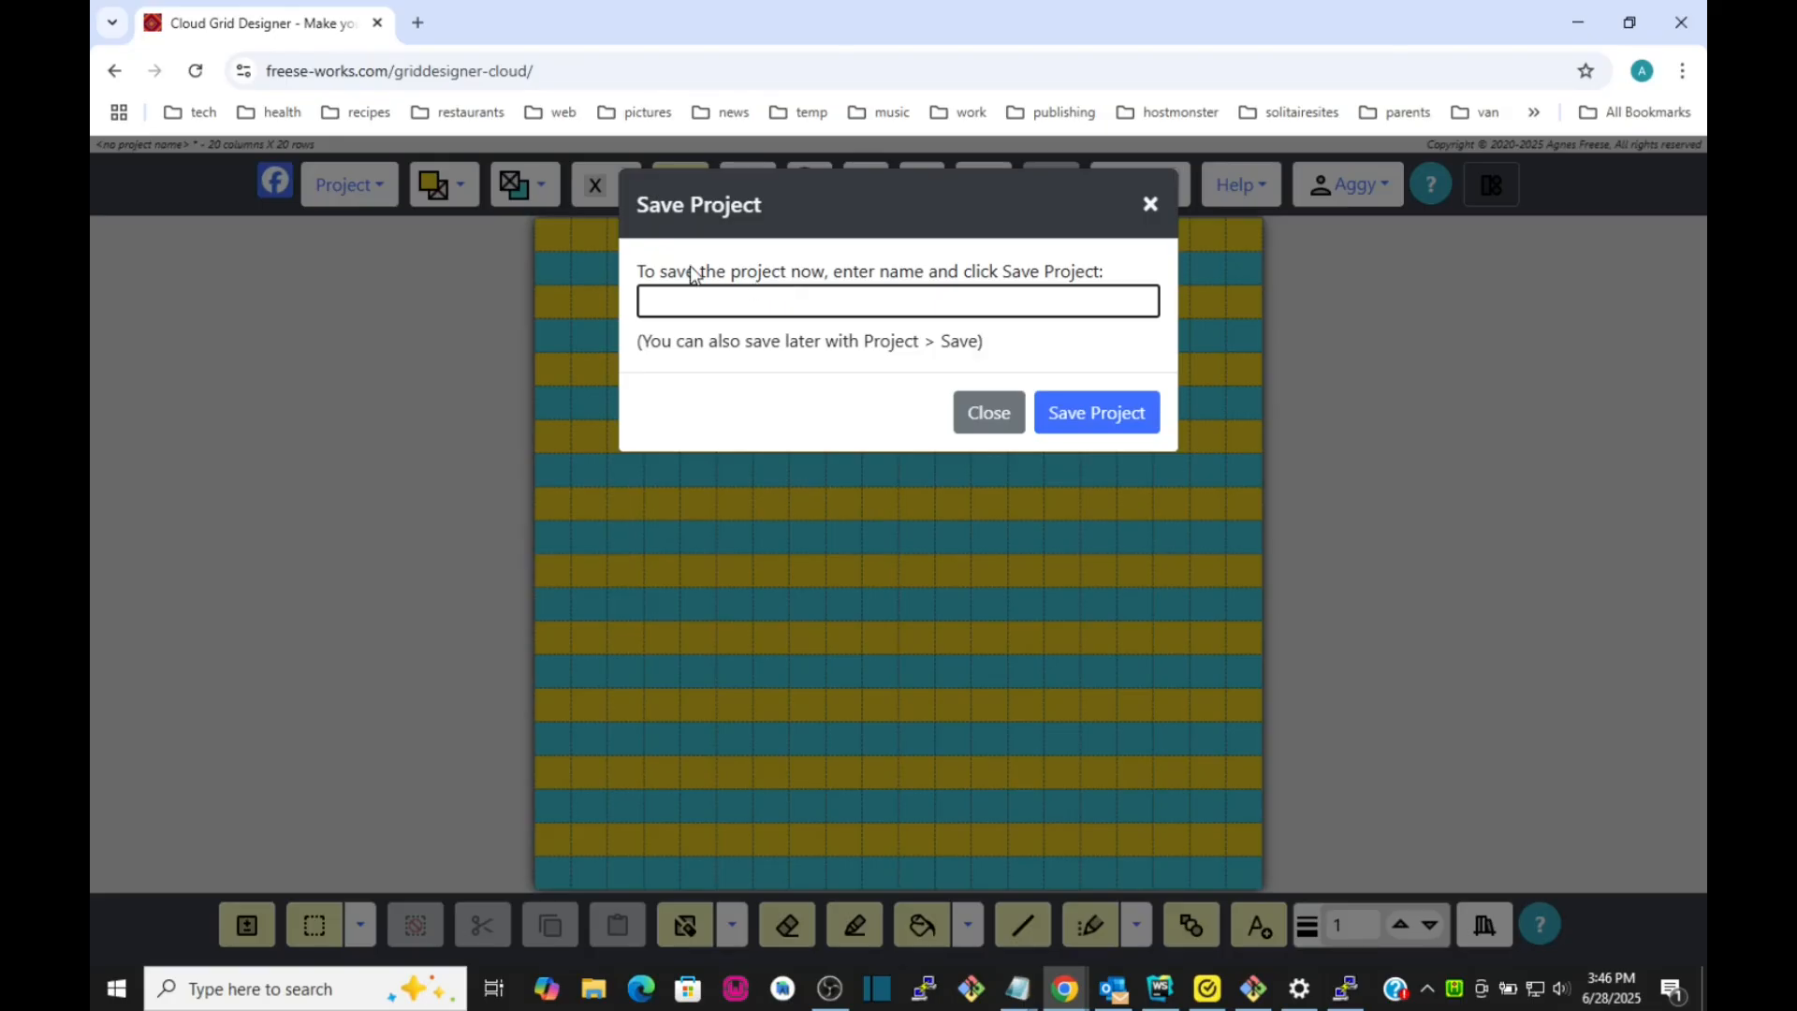
left_click(988, 419)
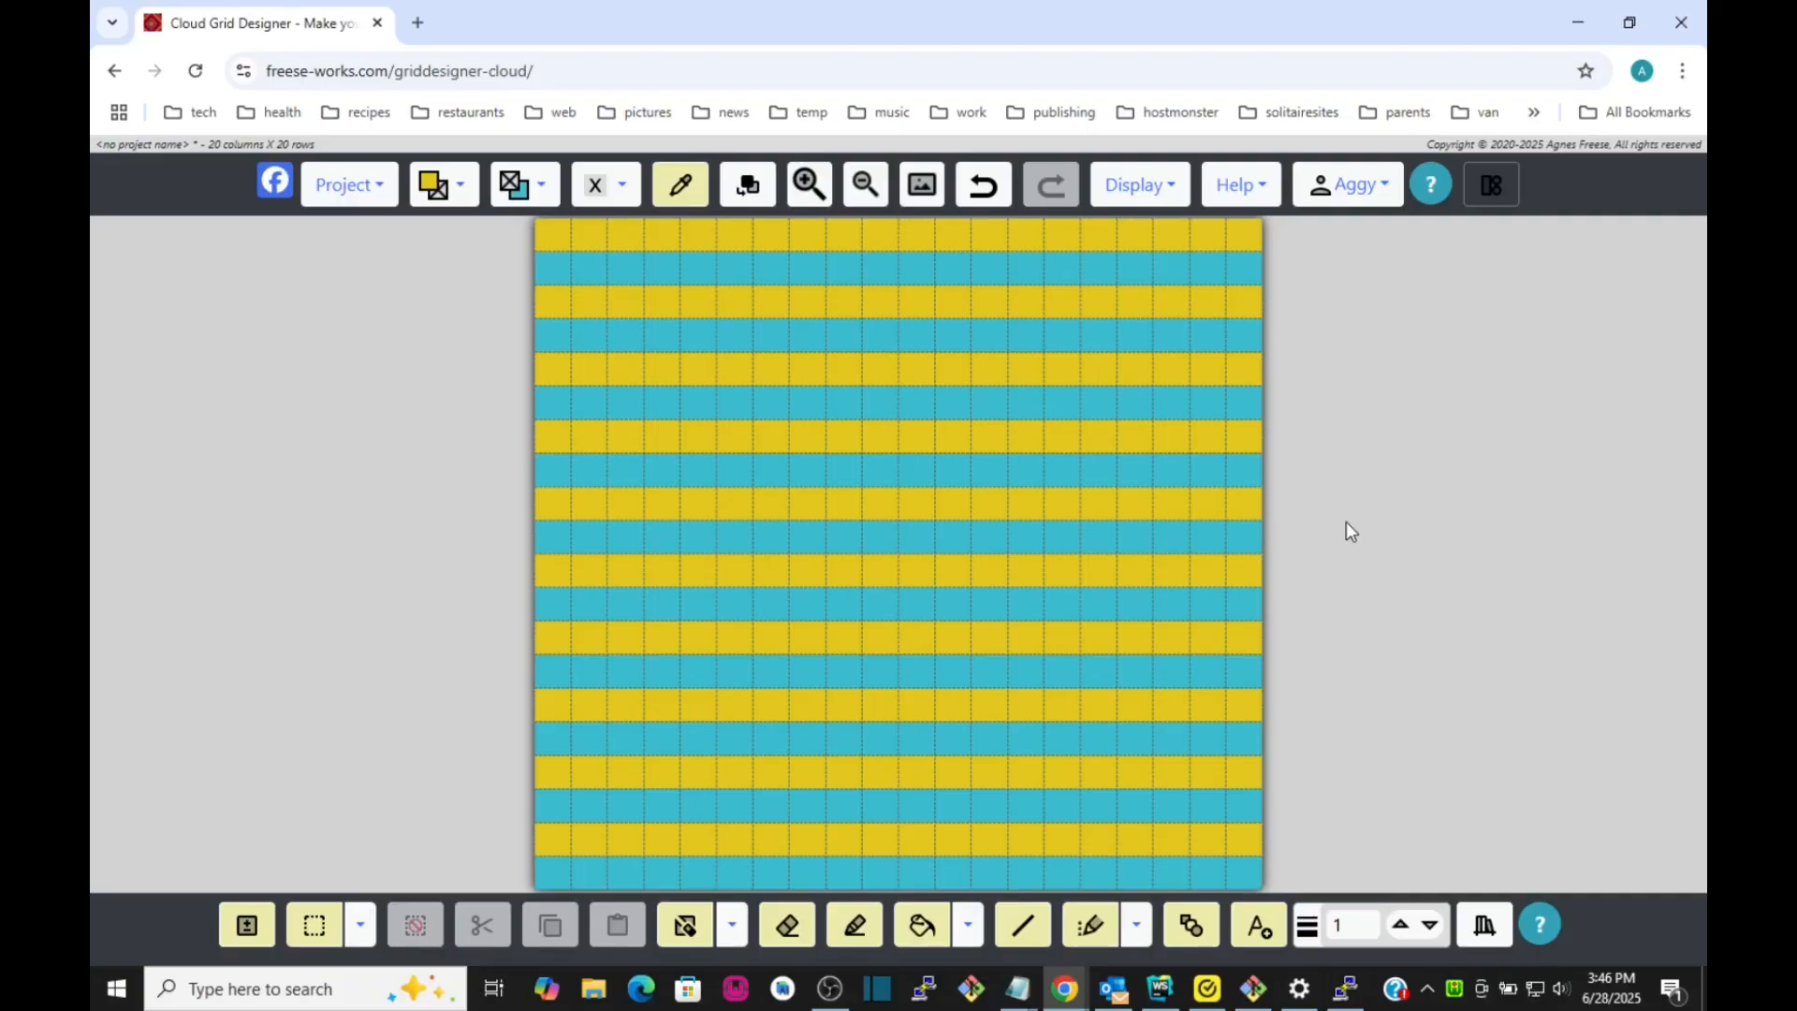
Review the project information and the design symbols available for mosaic crochet.
left_click(154, 144)
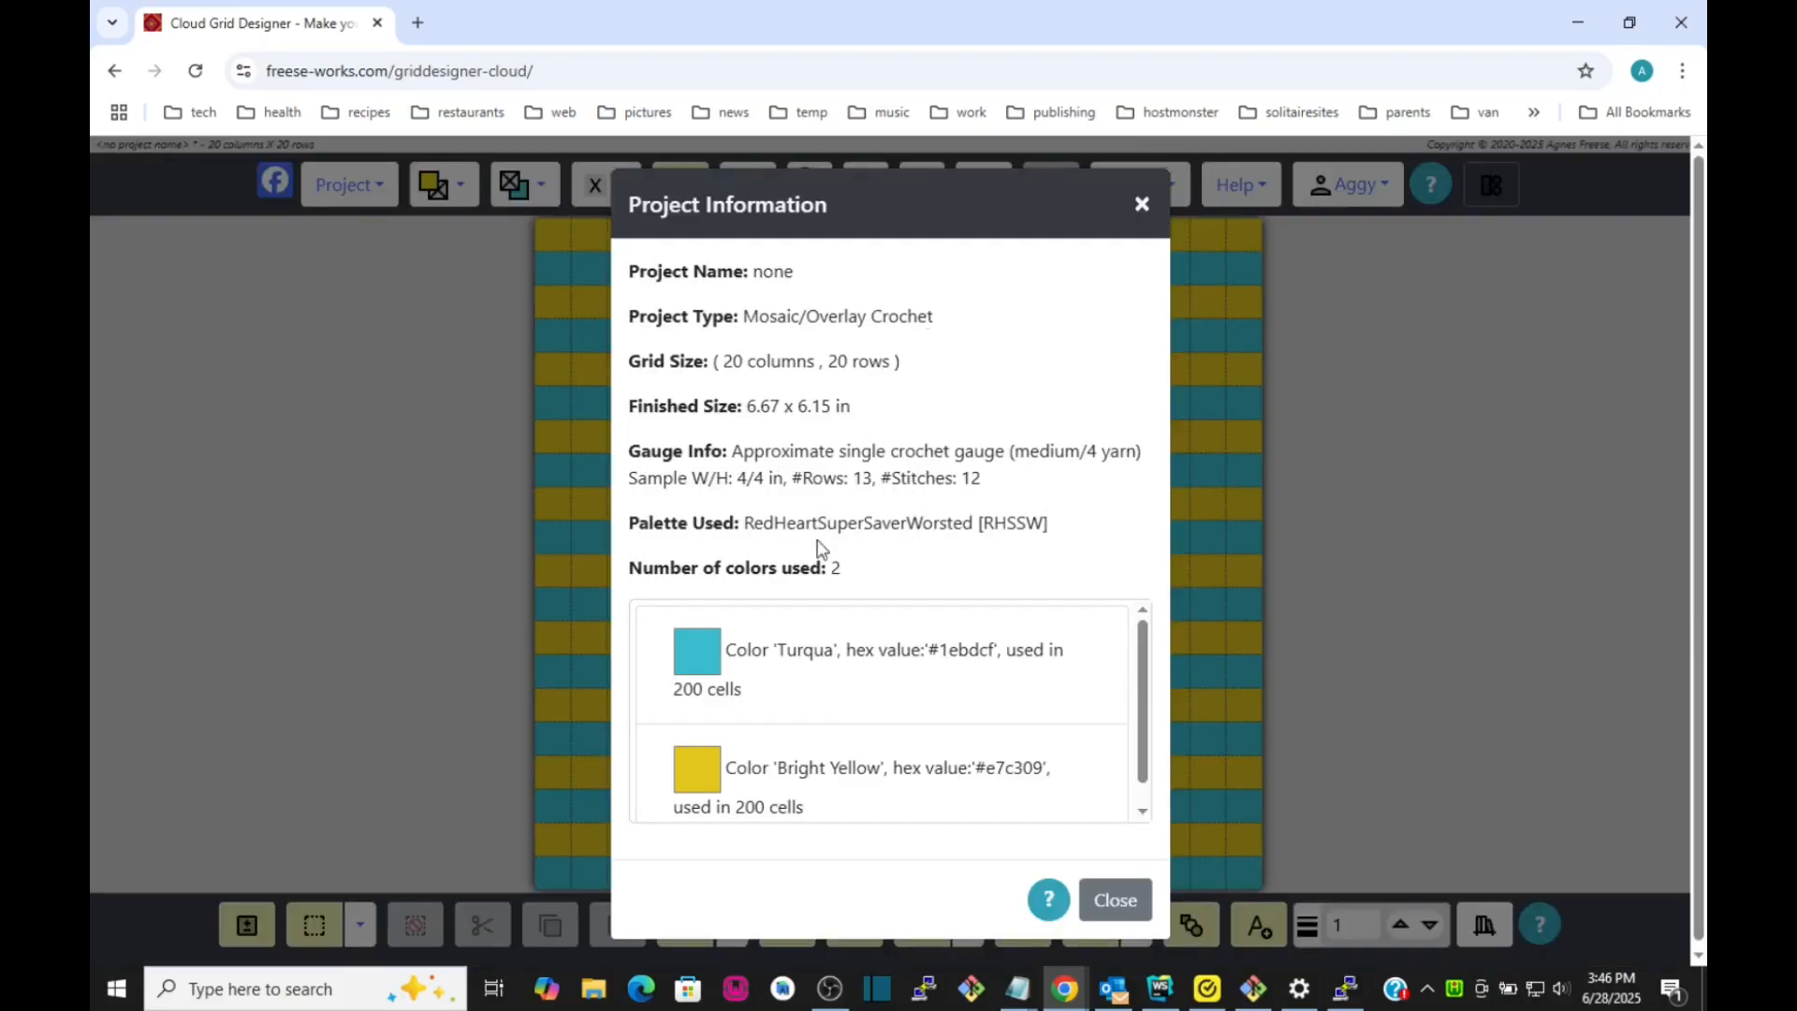
left_click(1142, 204)
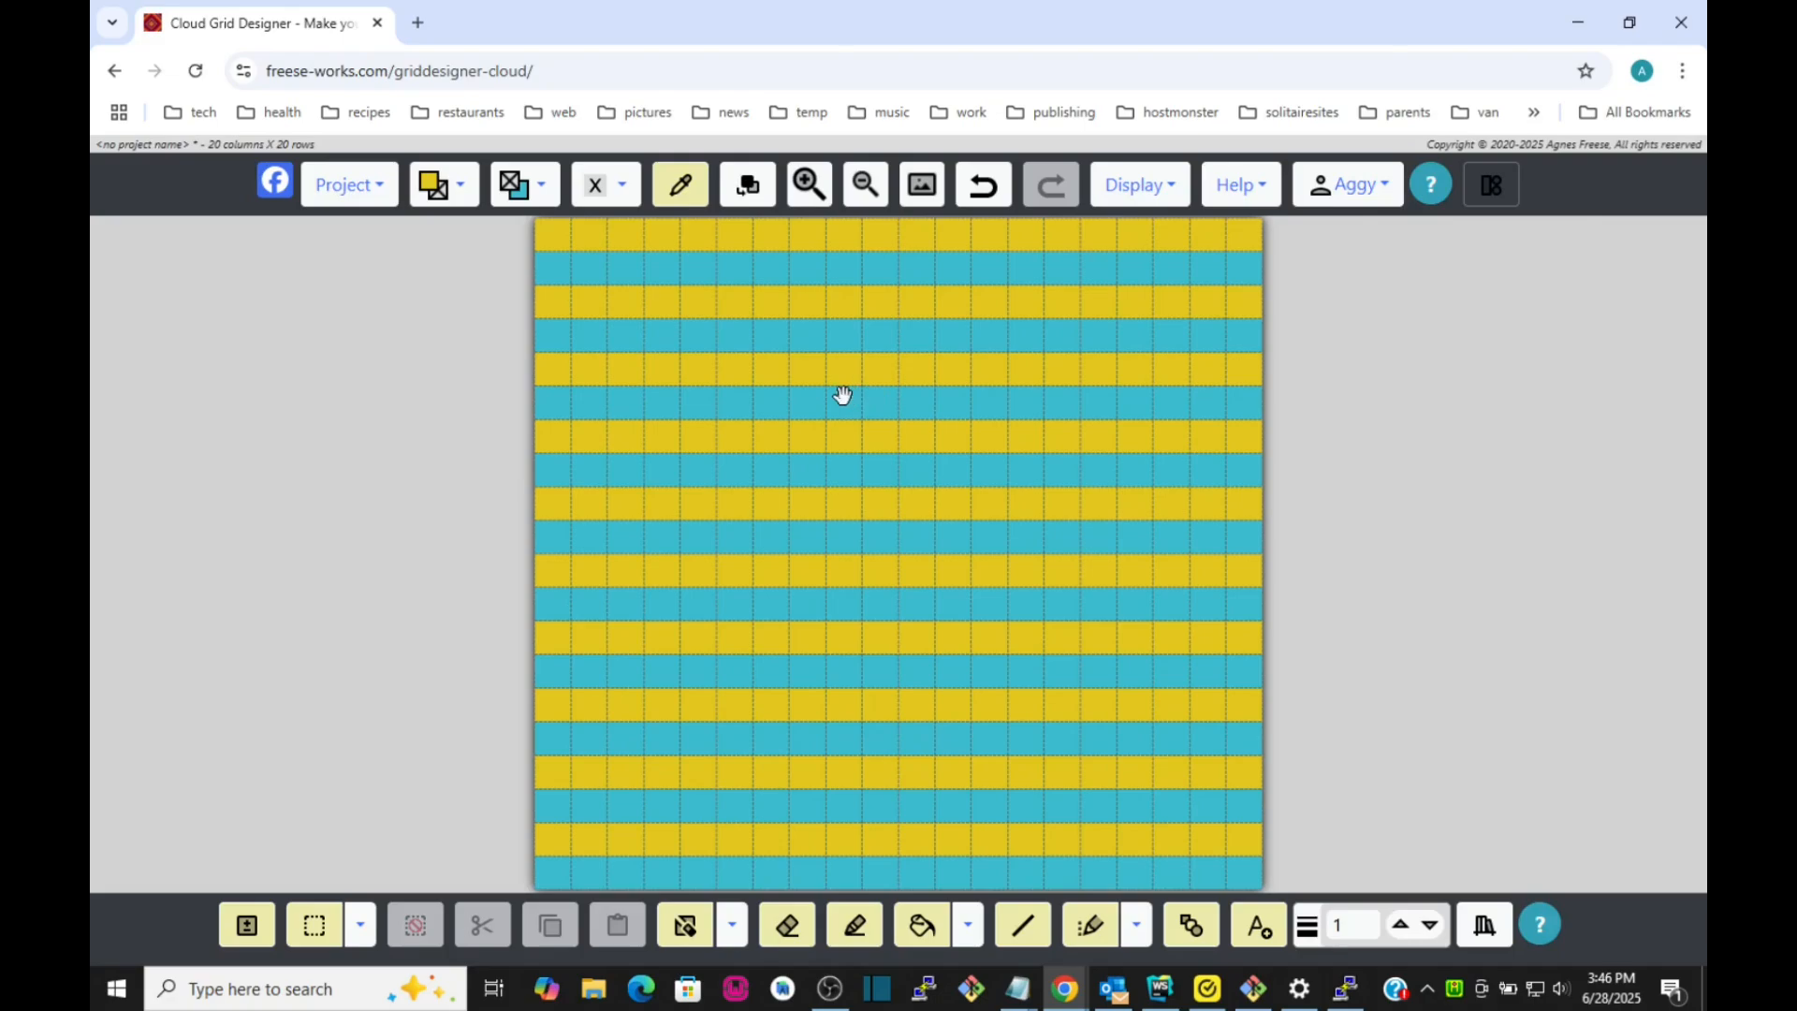
left_click(622, 185)
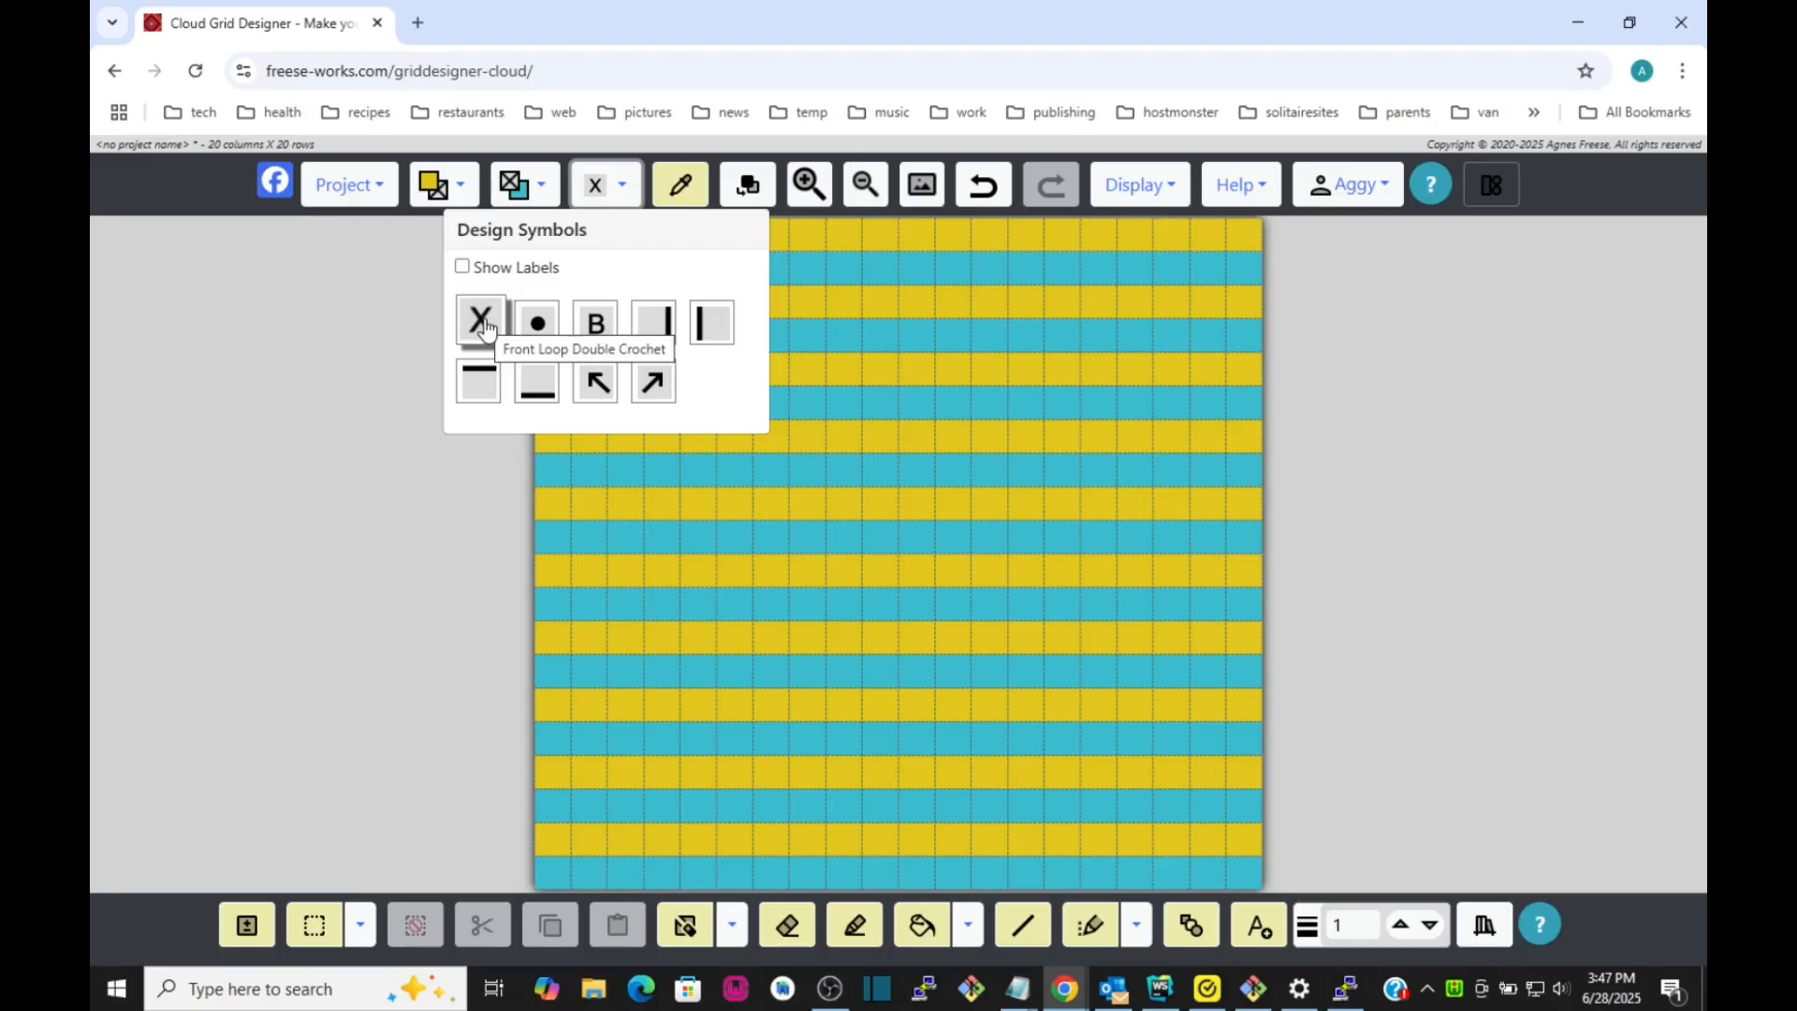
left_click(633, 190)
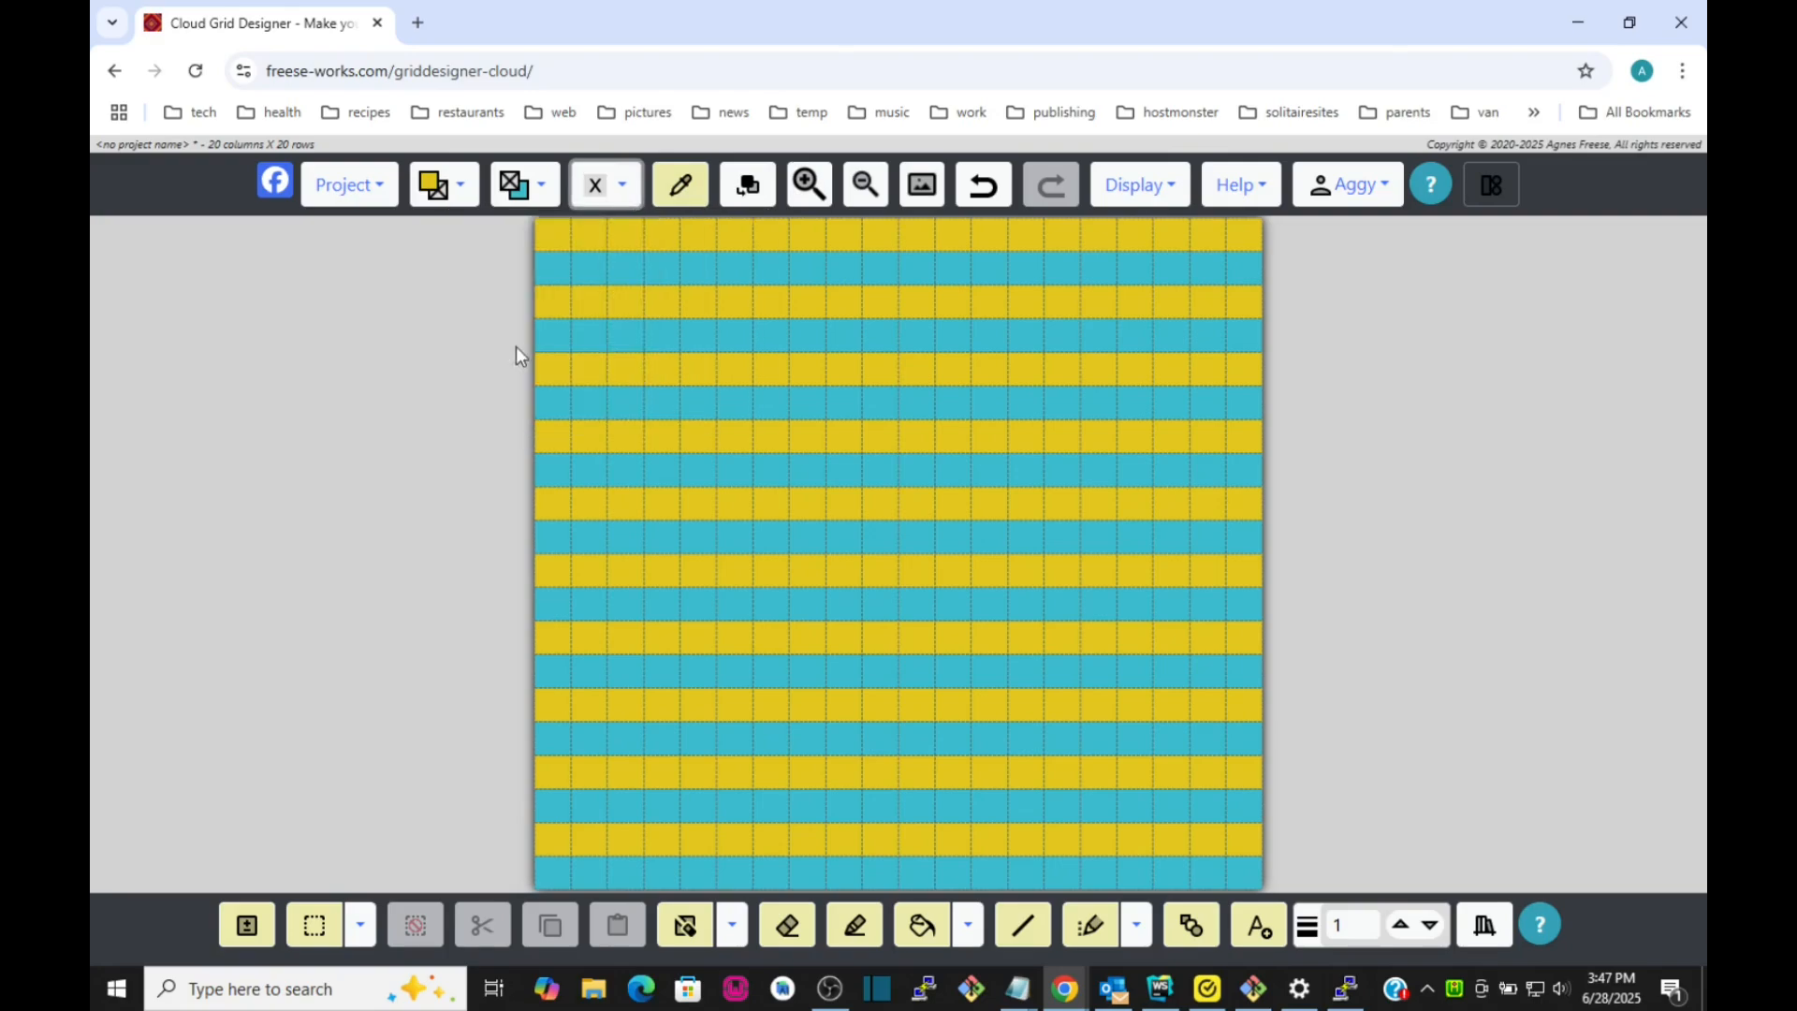
Draw six X symbols in a V shape, down from column 3, row 3 to row 5 and up to column 9, row 2.
left_click(1133, 928)
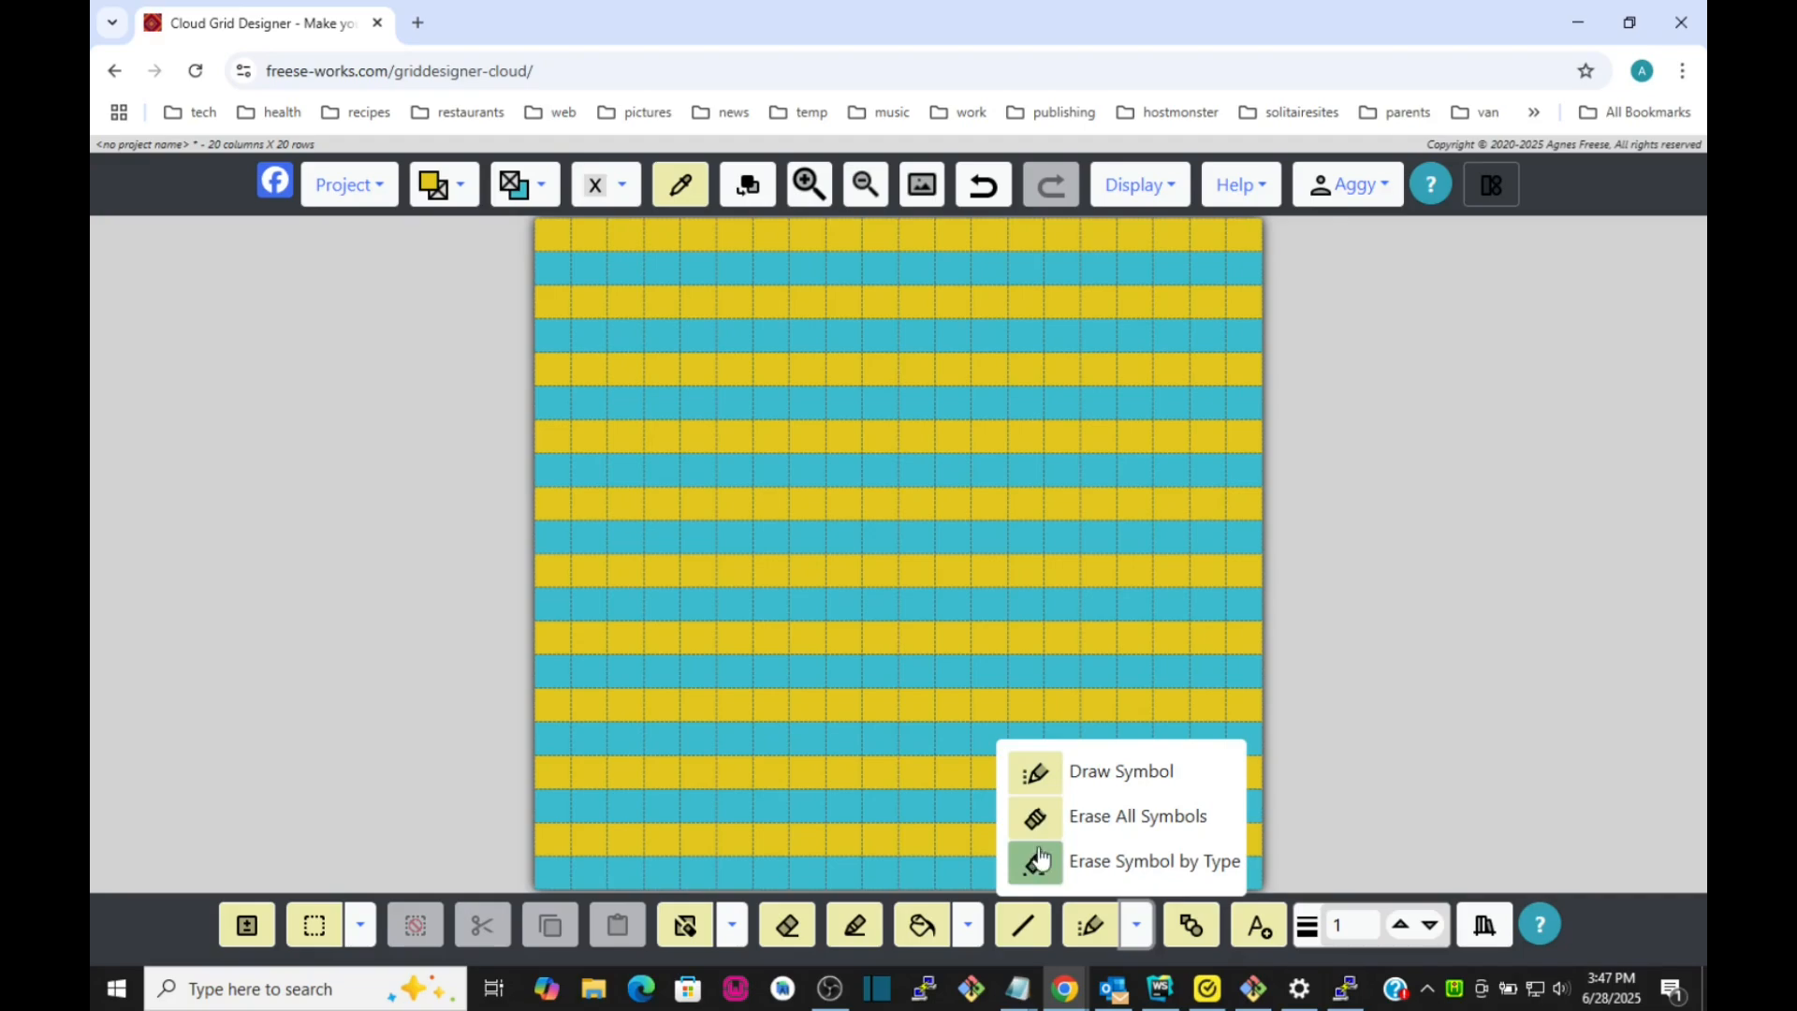
left_click(1090, 925)
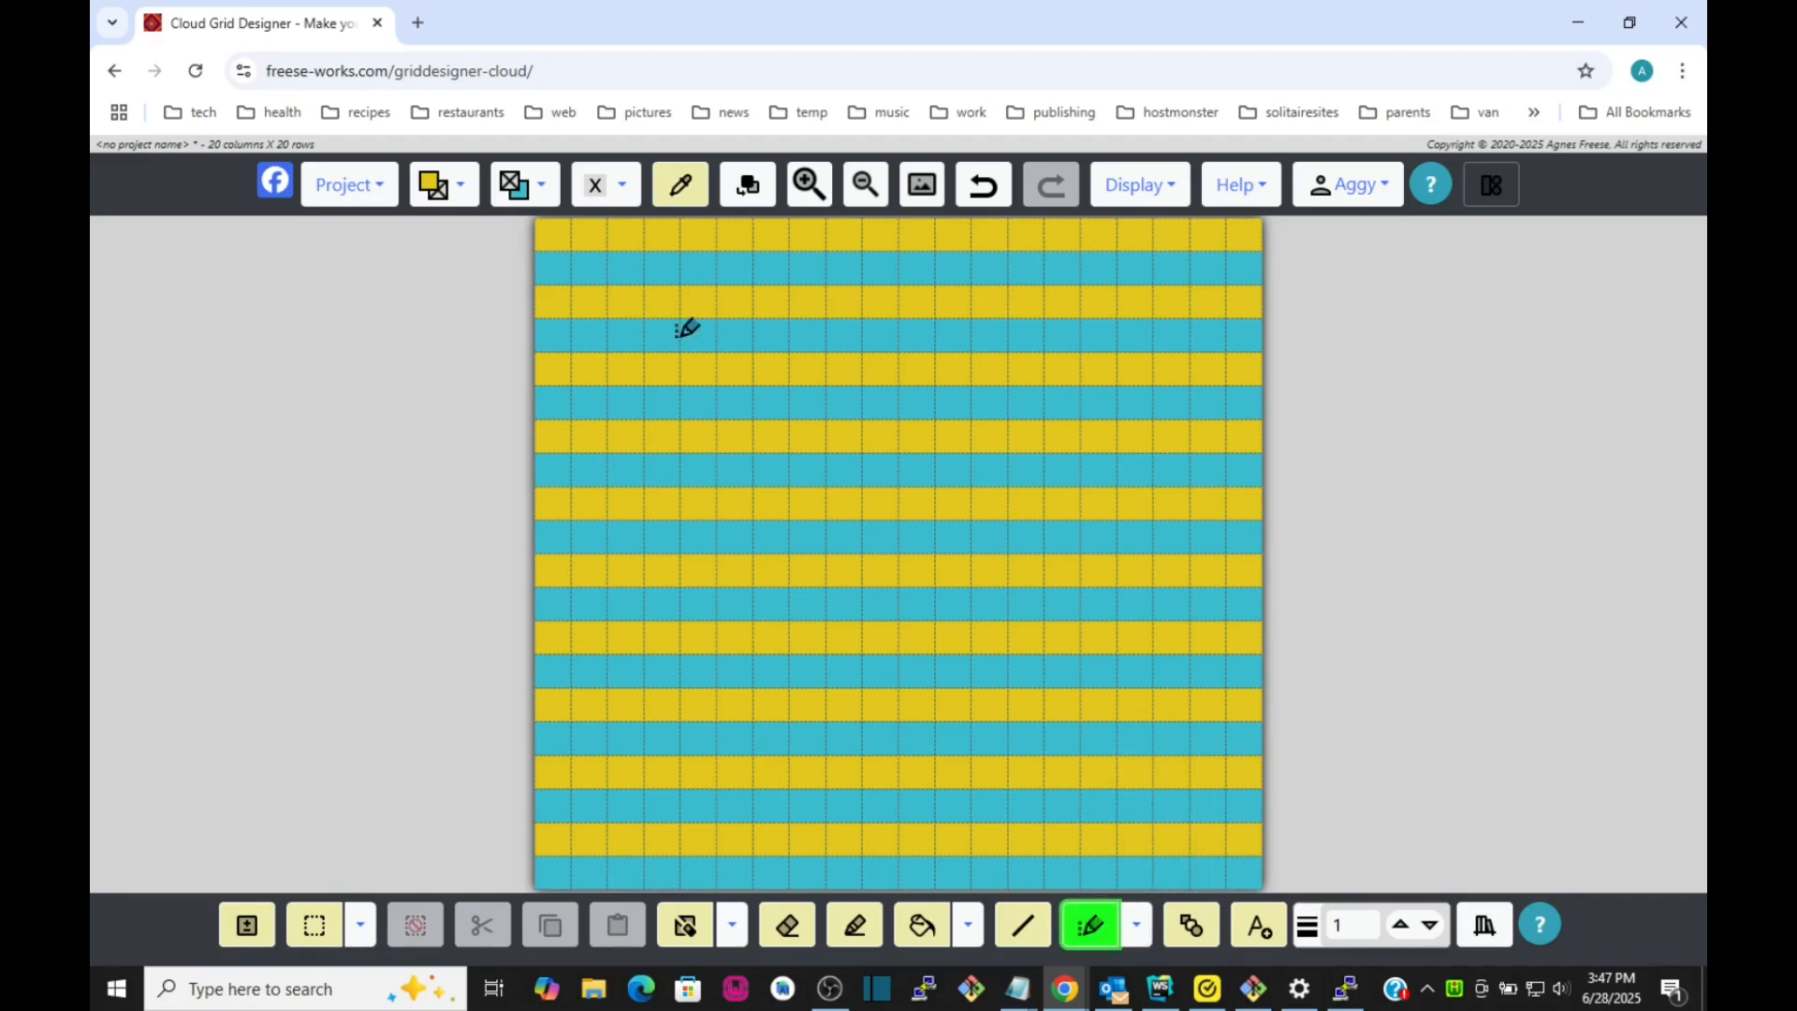
left_click(623, 298)
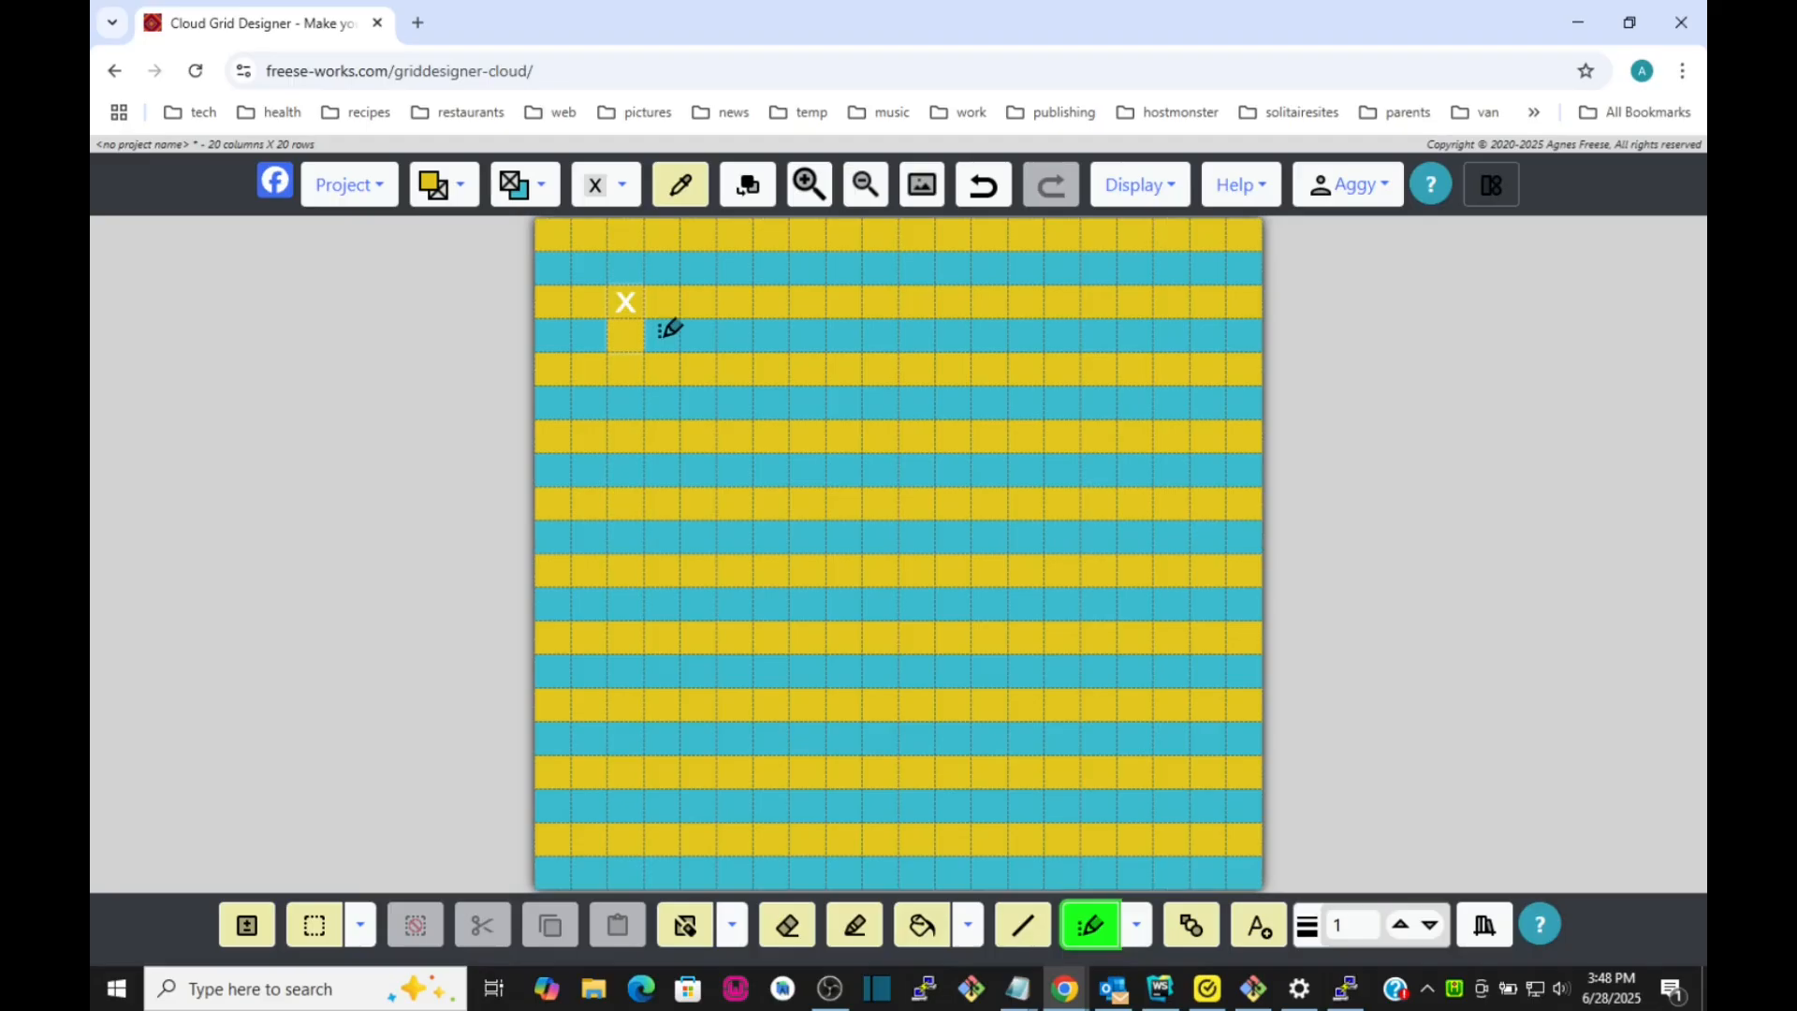
left_click(661, 334)
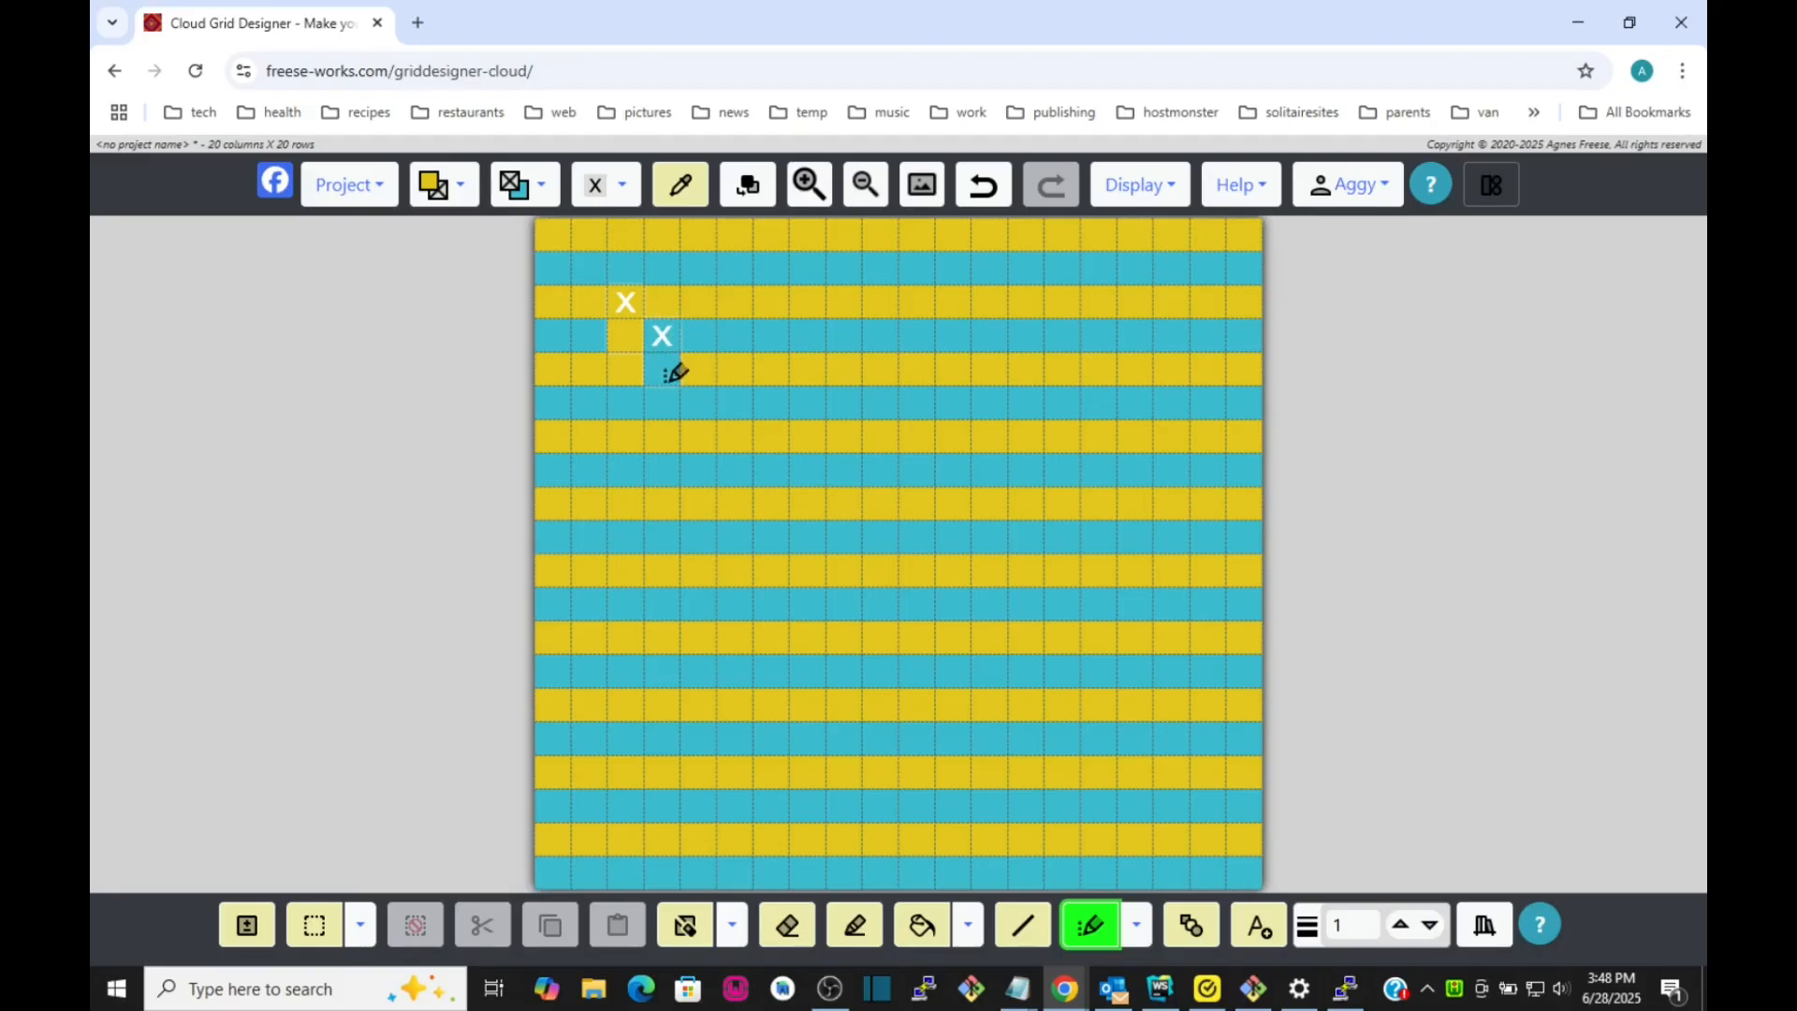
left_click(707, 365)
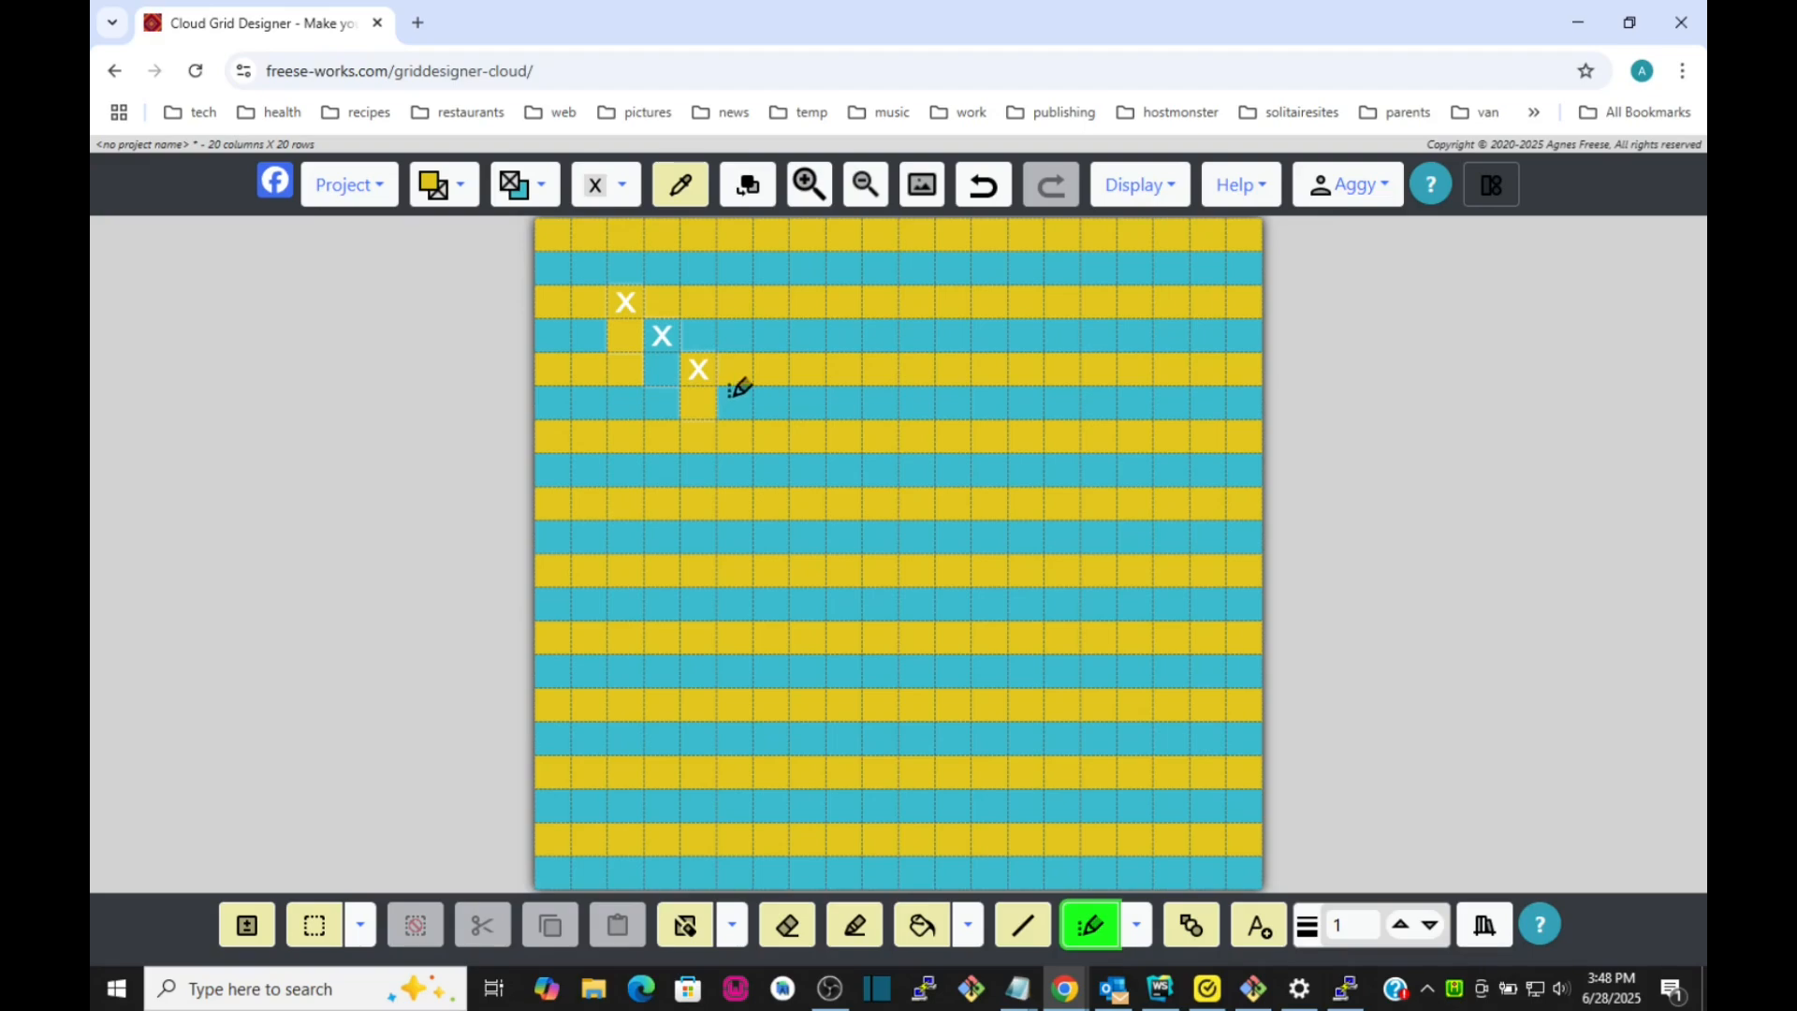
left_click(773, 332)
left_click(810, 303)
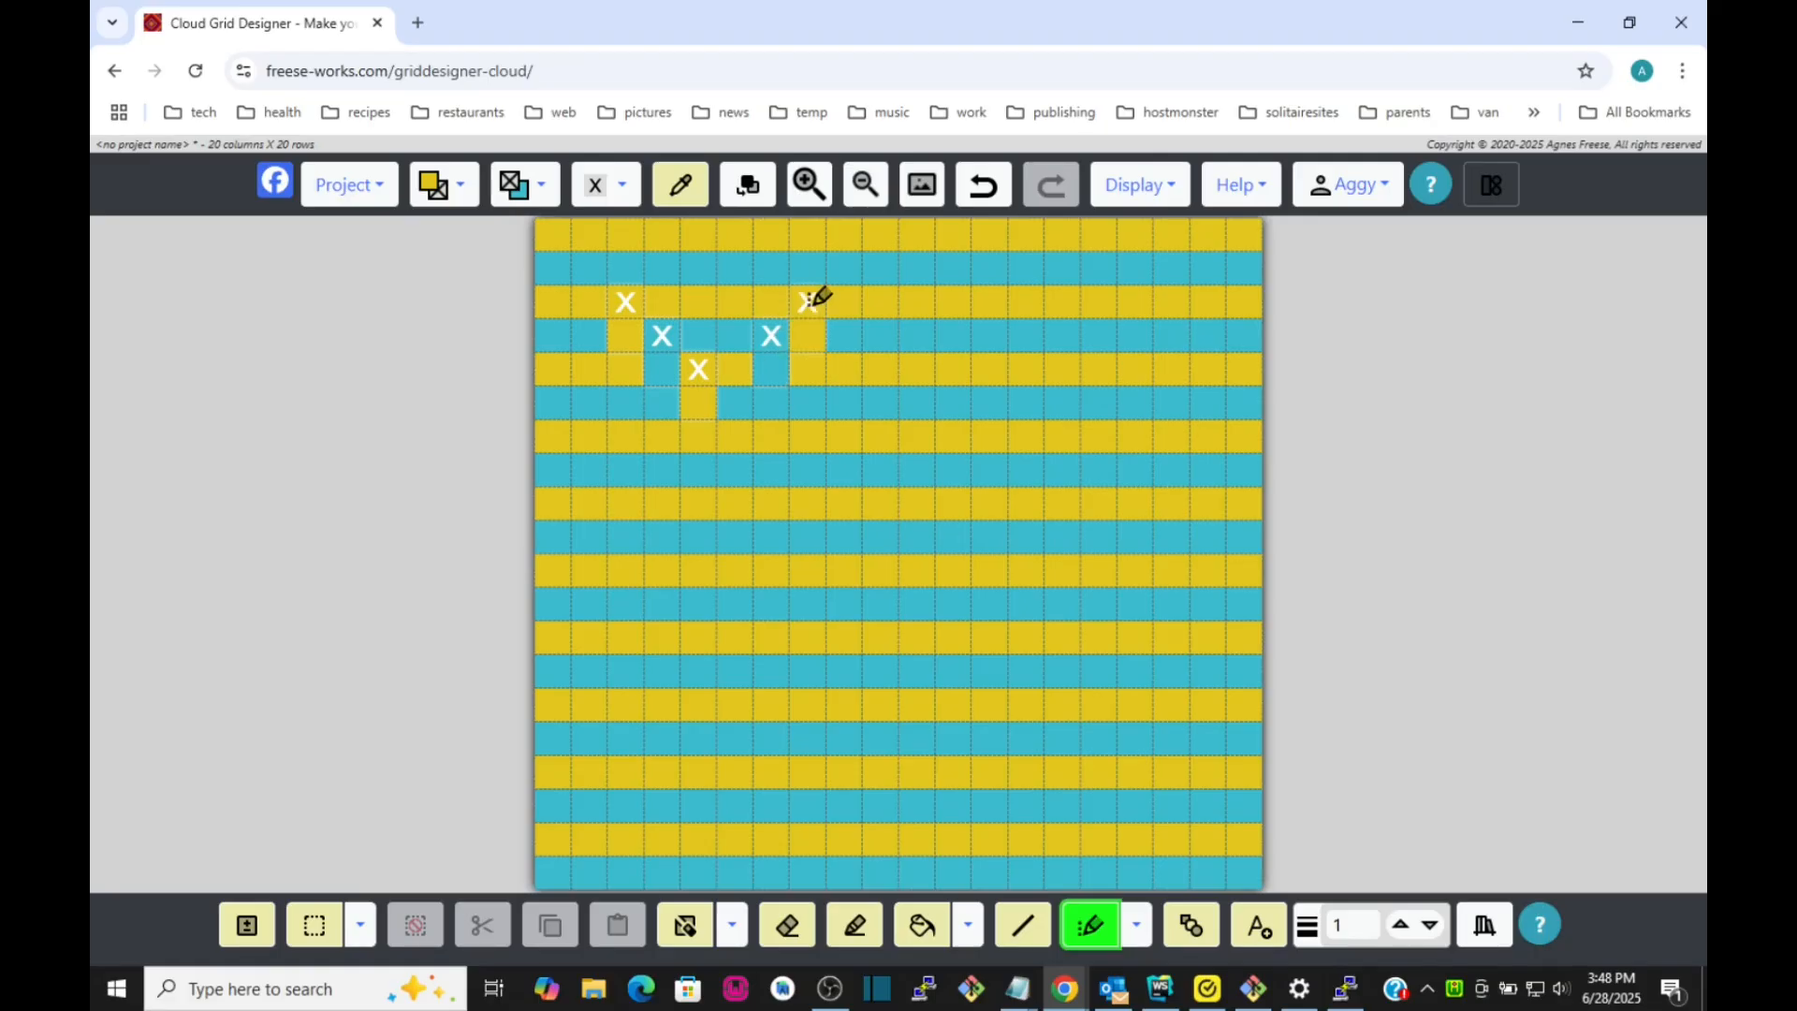
left_click(847, 272)
Scatter seven more X symbols across the grid, between the third and eleventh rows from the top.
left_click(919, 299)
left_click(993, 400)
left_click(1100, 401)
left_click(919, 533)
left_click(700, 567)
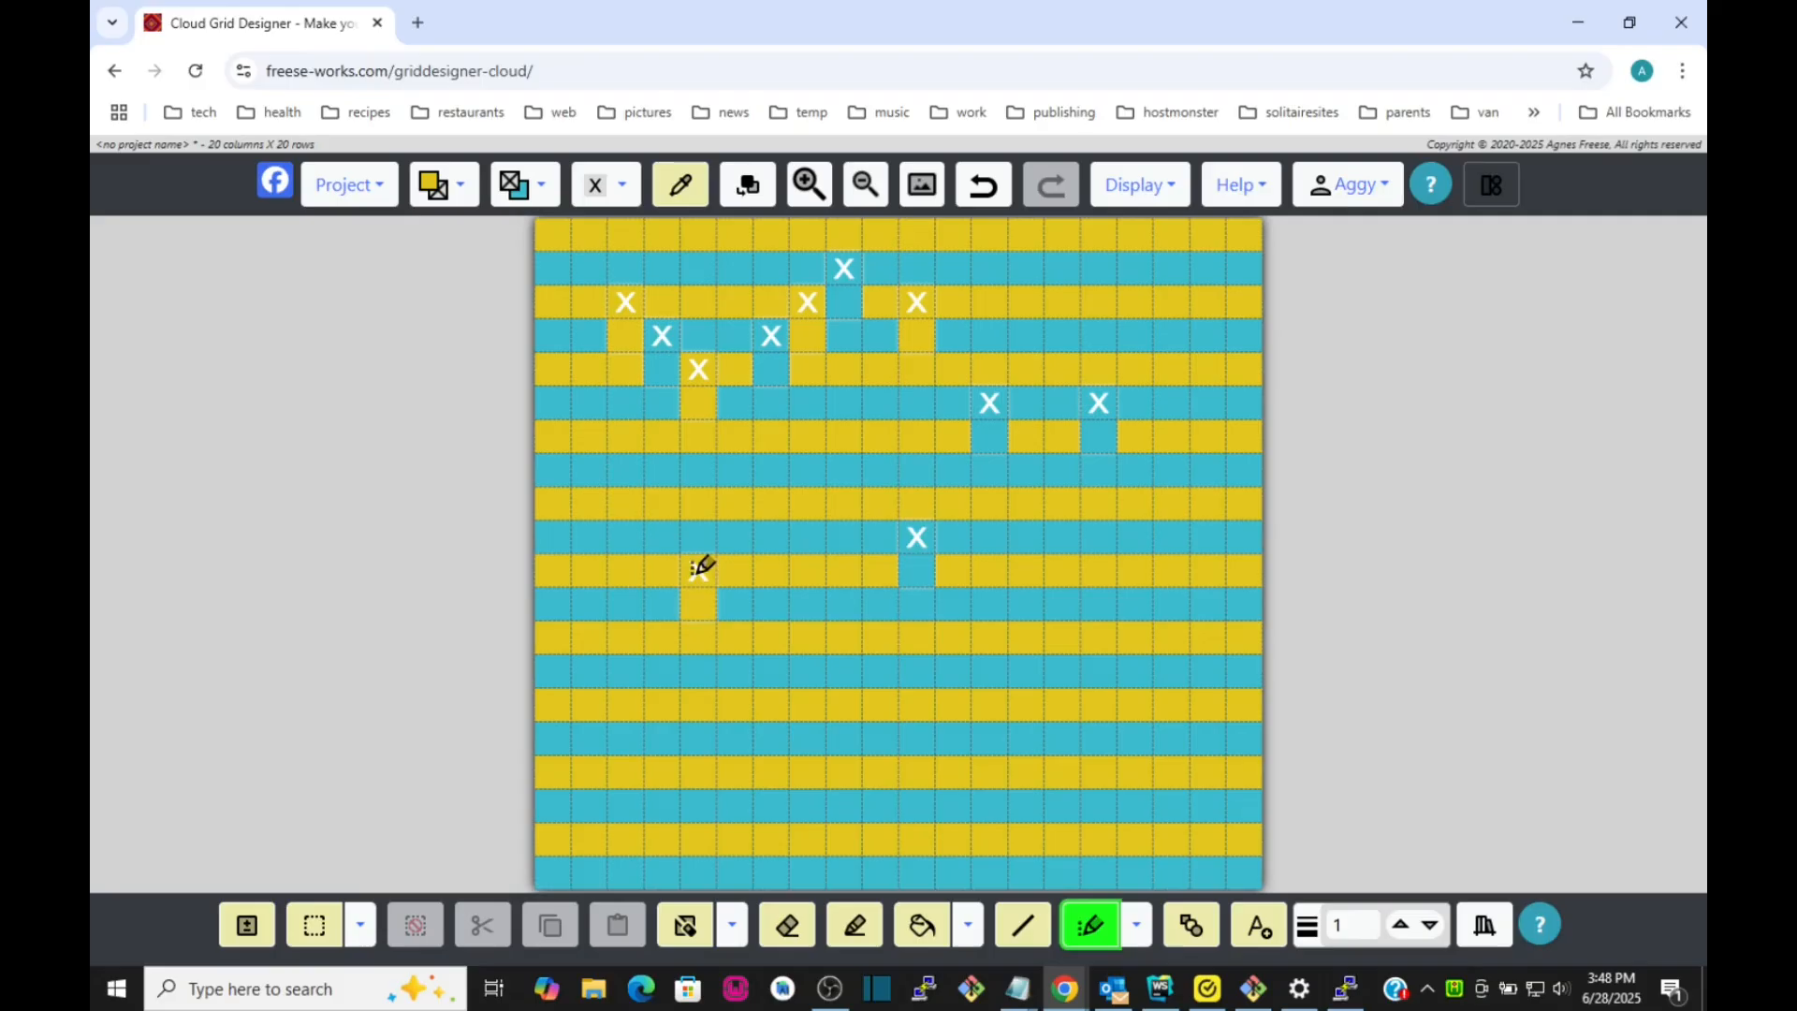
left_click(1027, 568)
left_click(774, 499)
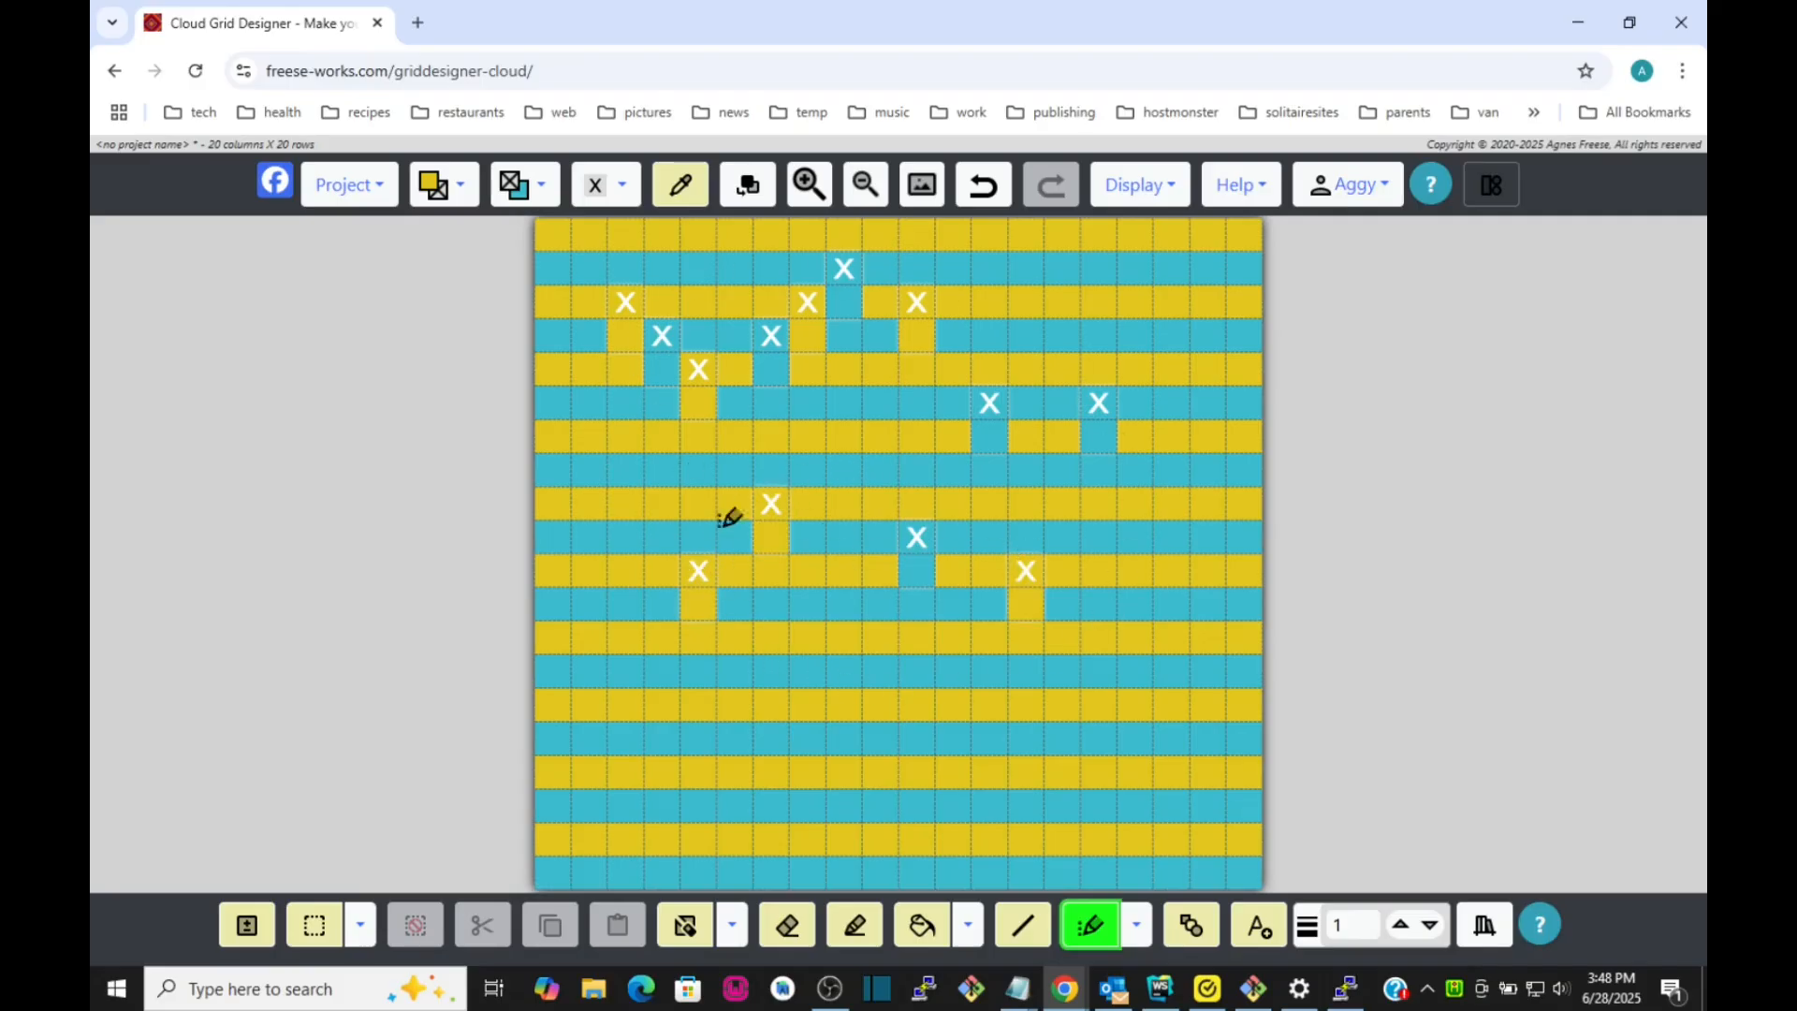
Switch to the dot symbol and draw dots in column 13 of the top row and column 16 of the third row.
left_click(621, 187)
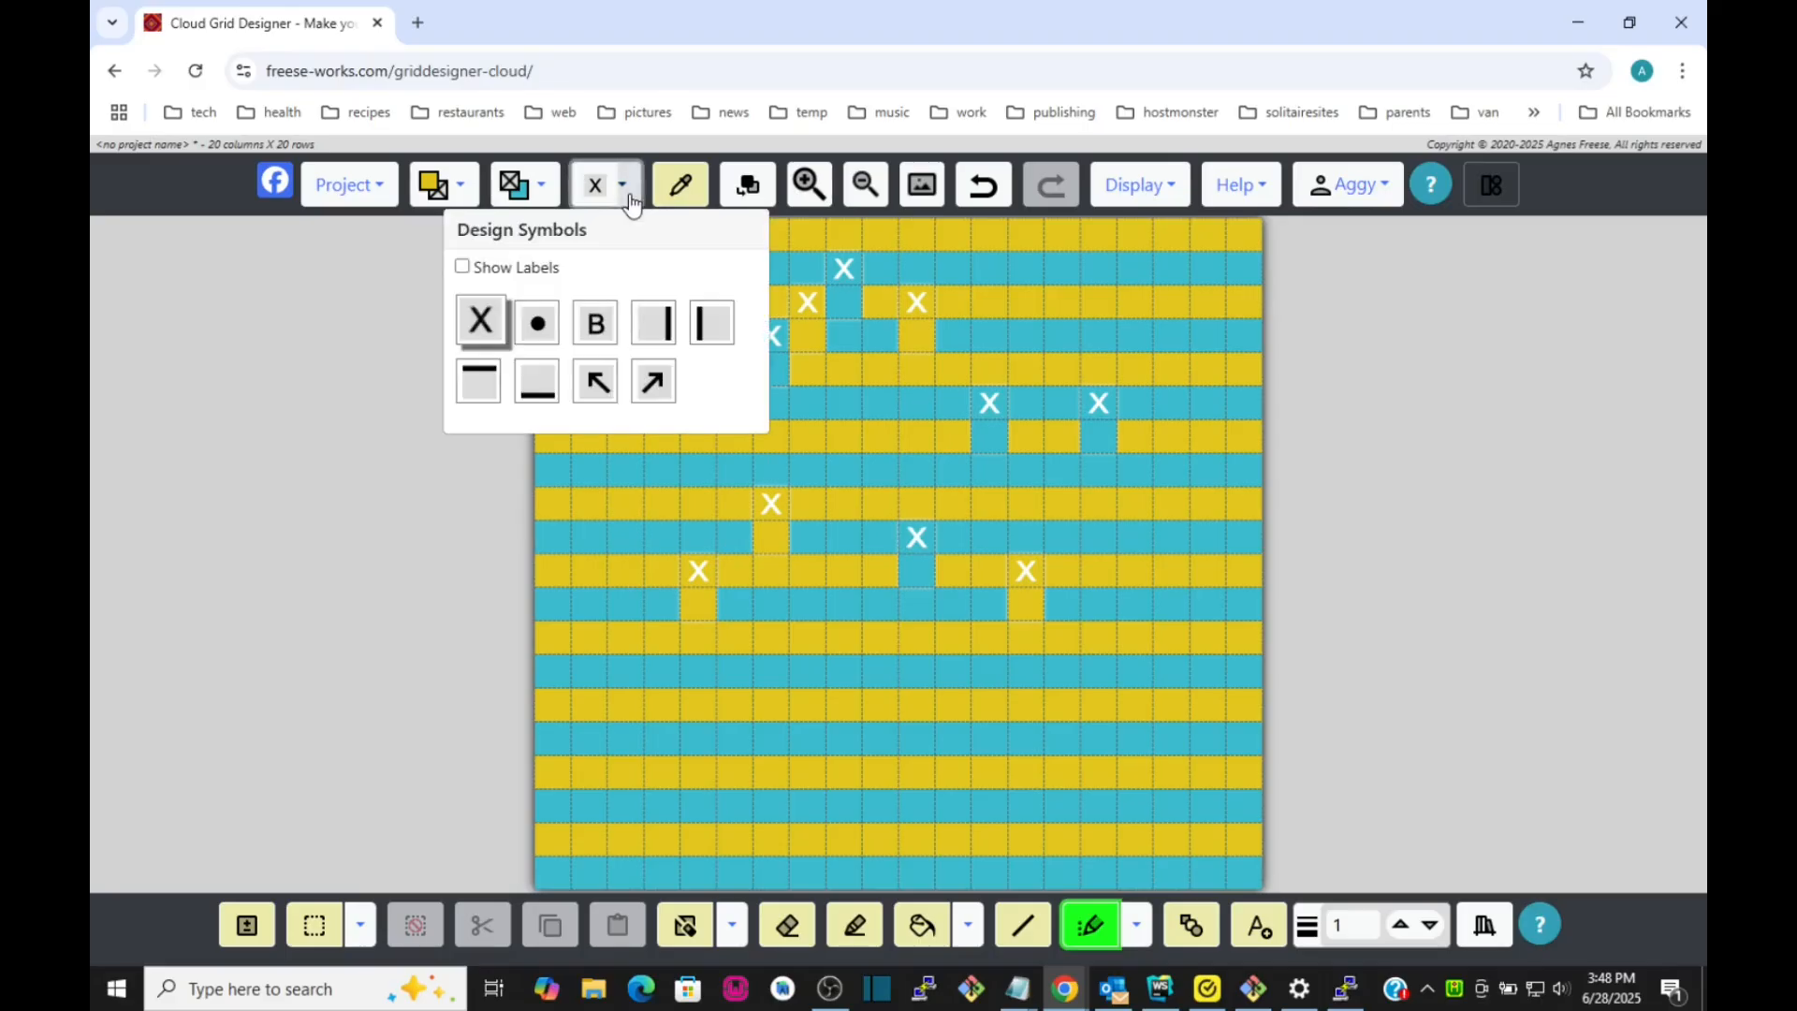
left_click(539, 323)
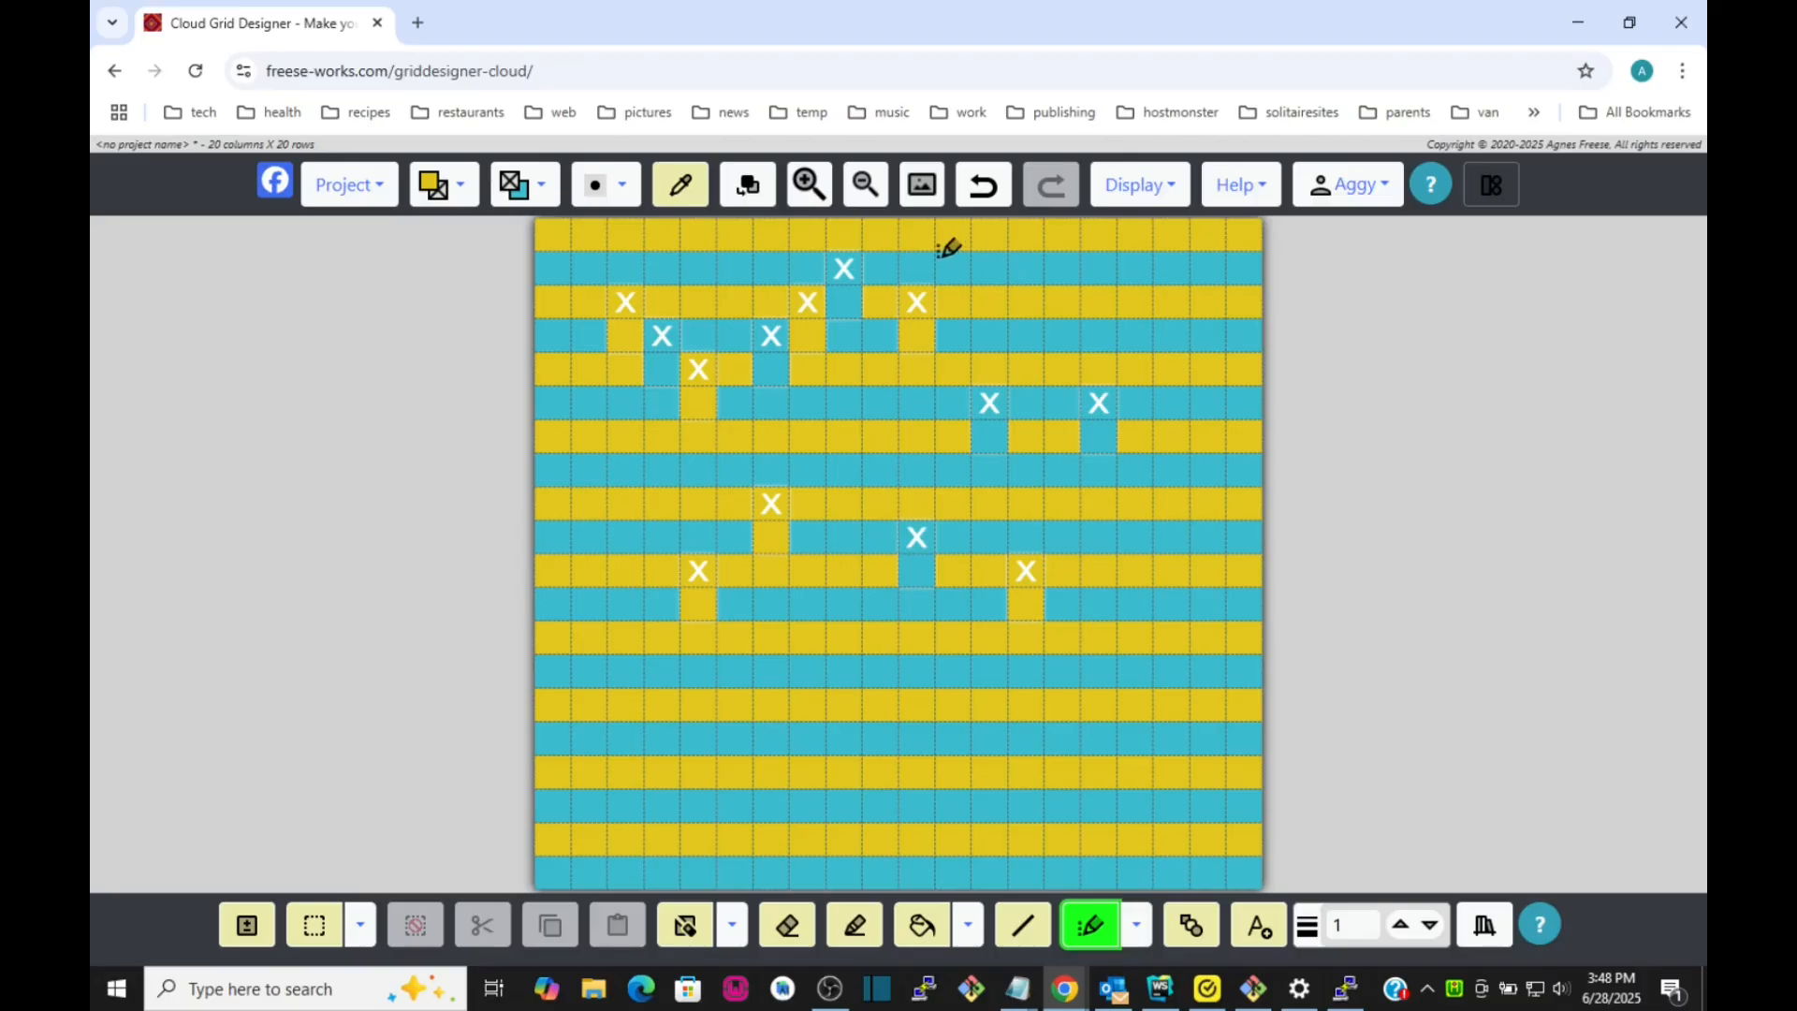
left_click(978, 257)
left_click(985, 232)
left_click(986, 240)
left_click(992, 270)
left_click(1101, 323)
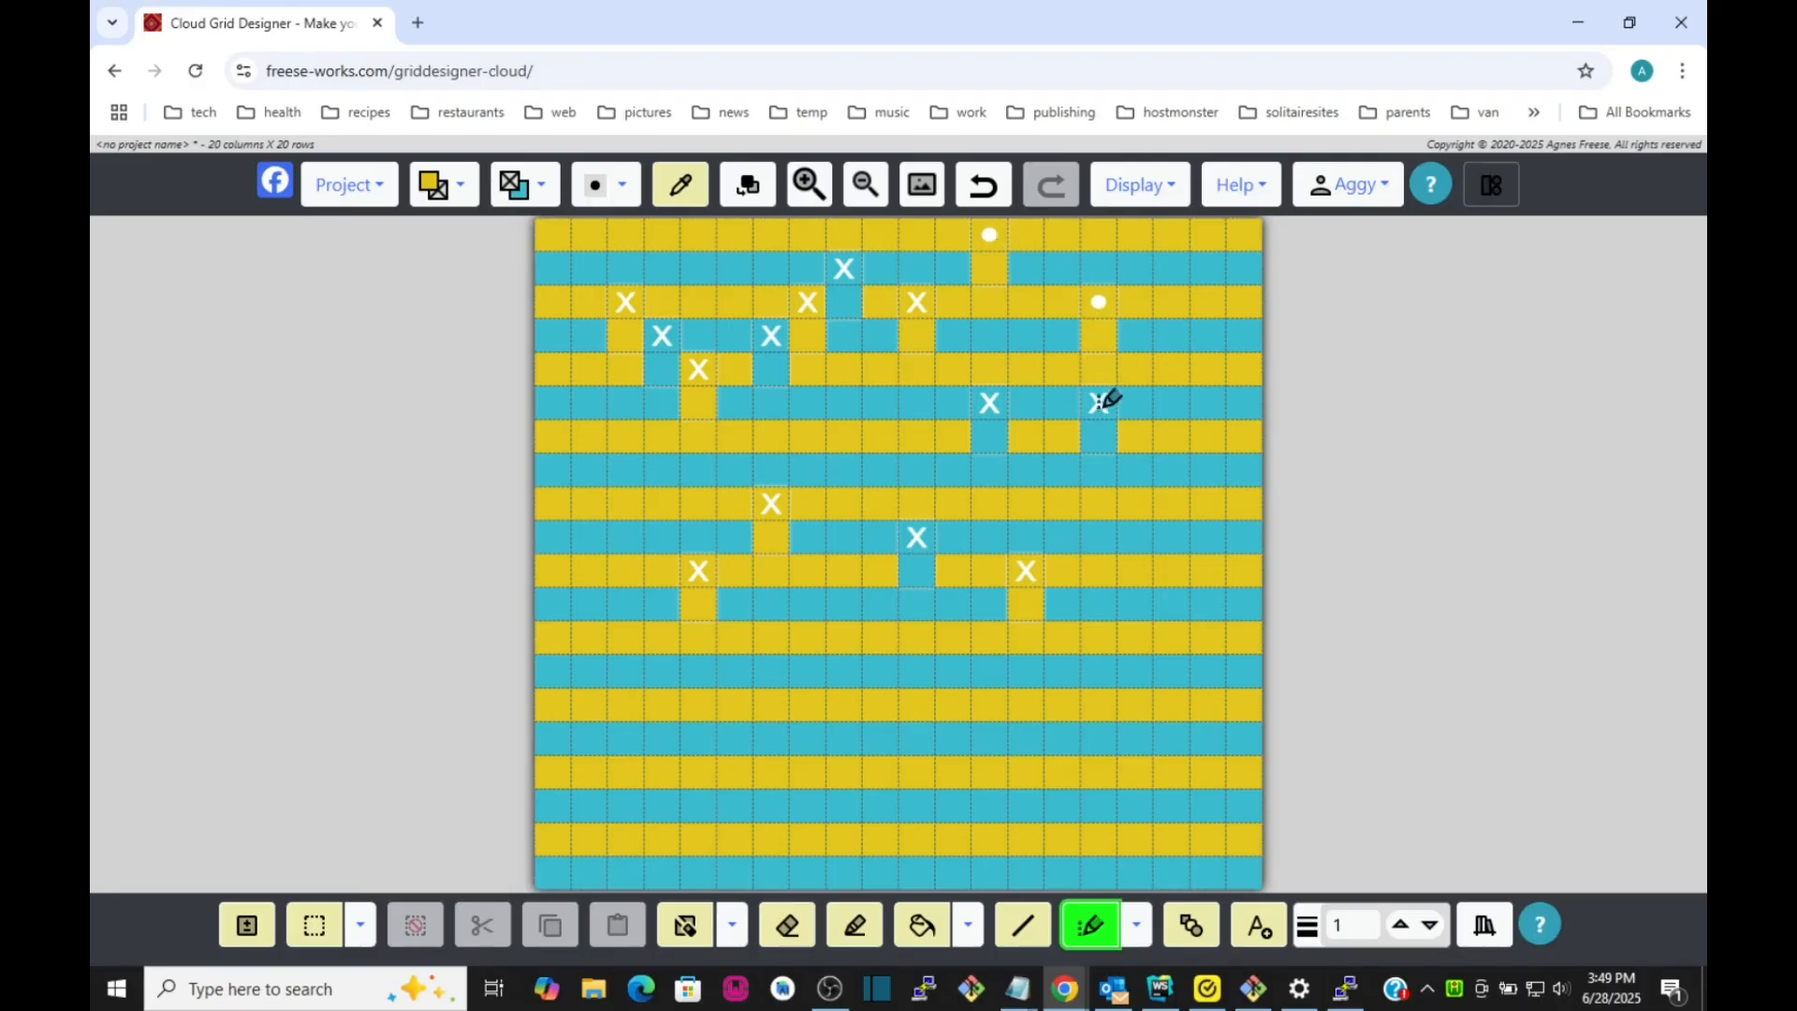
Draw the up-left arrow symbol down the rightmost grid column, in every row except the bottom one.
left_click(624, 187)
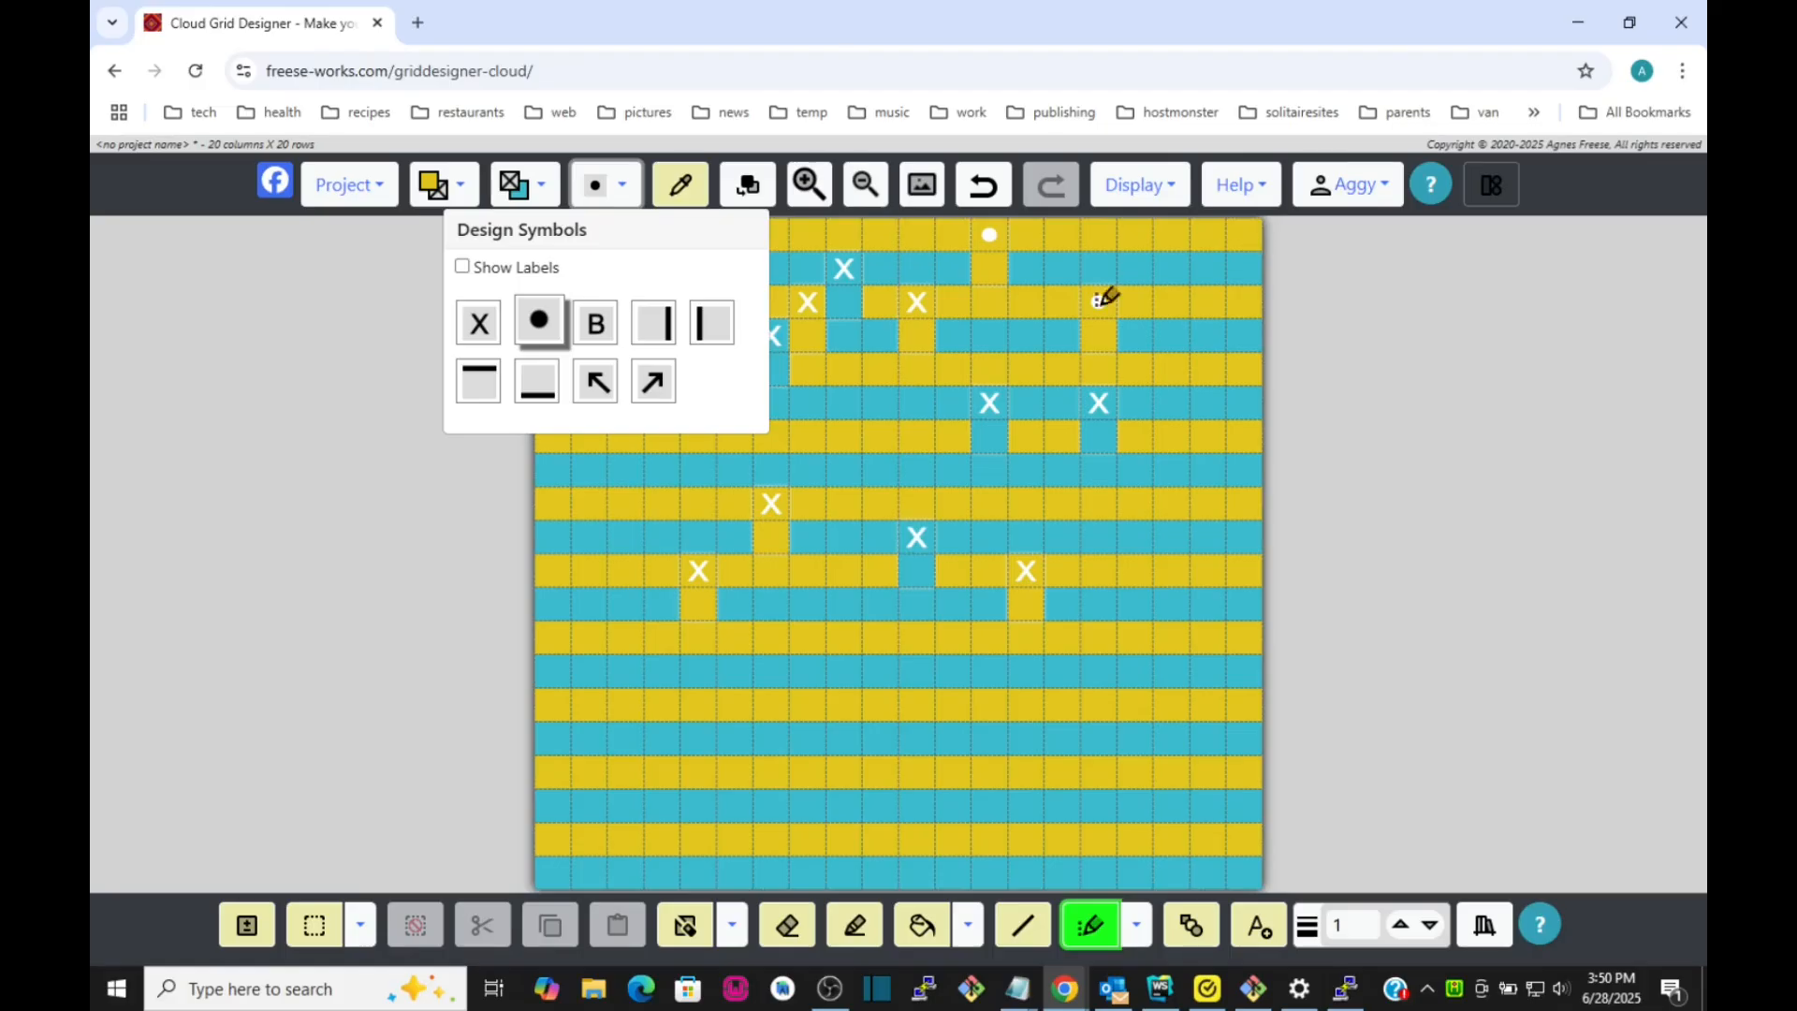
left_click(598, 384)
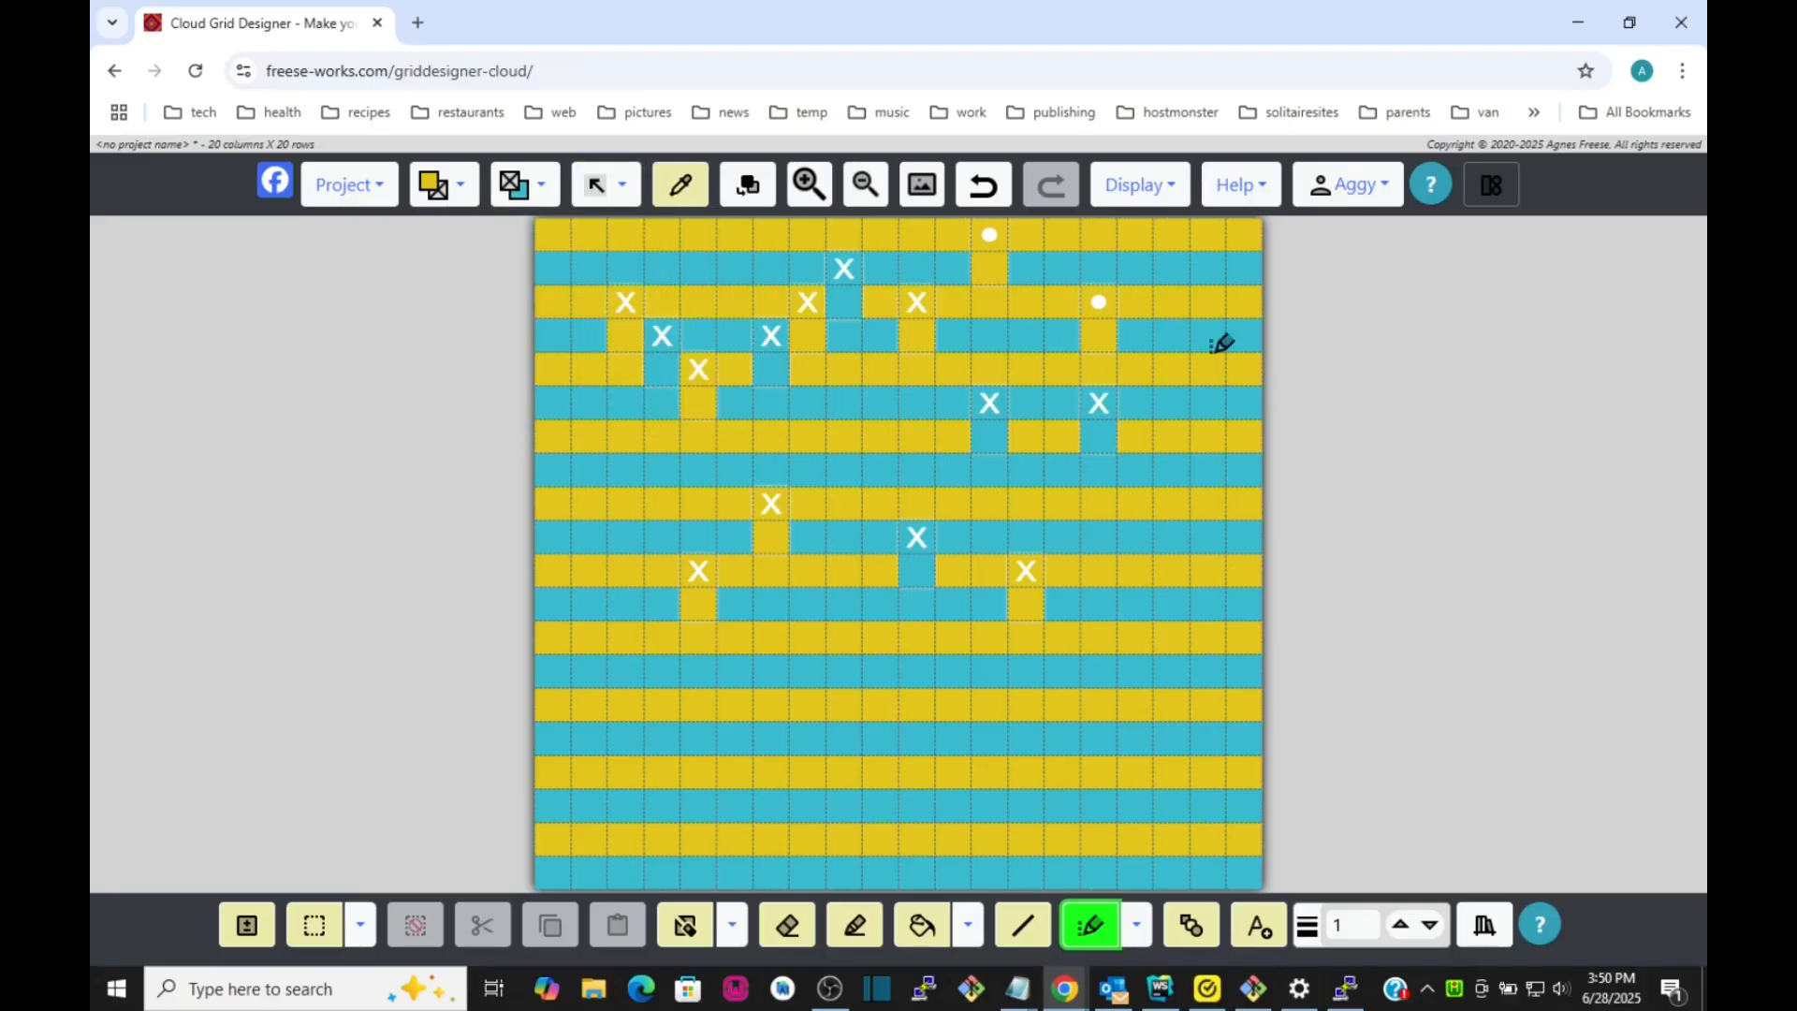
left_click_drag(1251, 231, 1249, 841)
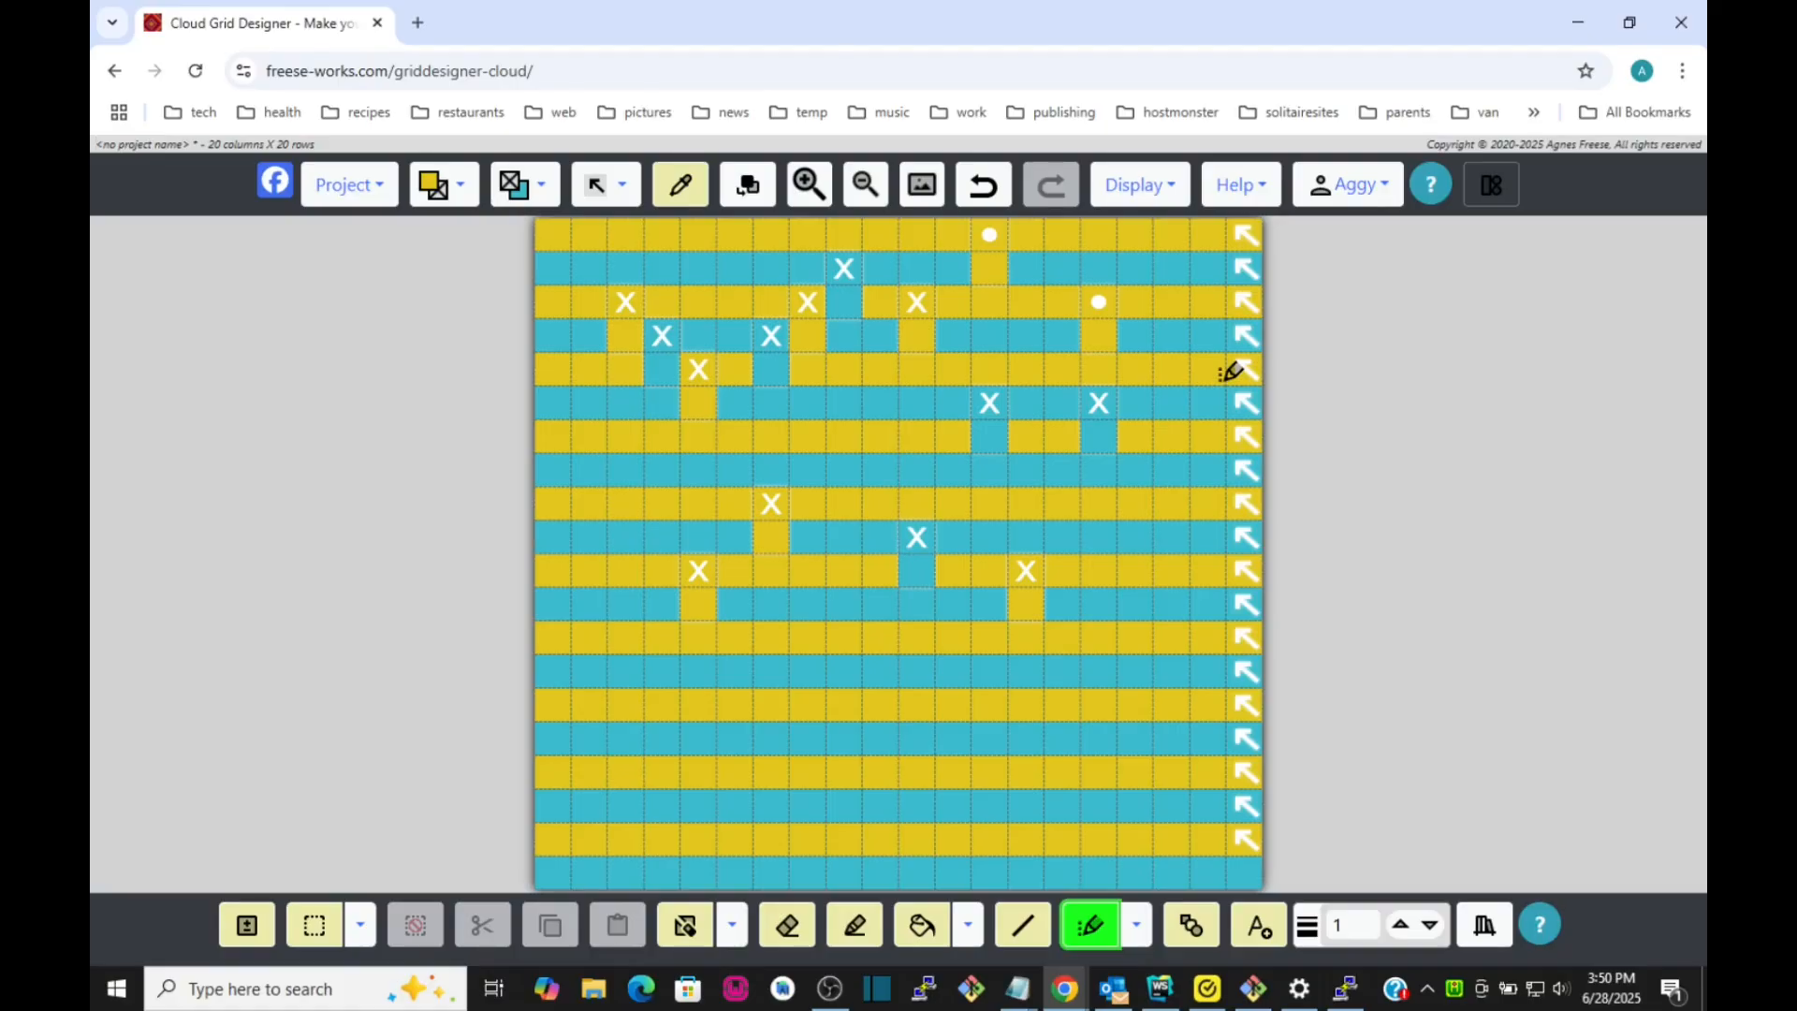
Draw the up-right arrow symbol down the leftmost grid column, in every row except the bottom one.
left_click(631, 190)
left_click(653, 380)
left_click_drag(557, 244, 548, 838)
left_click(559, 235)
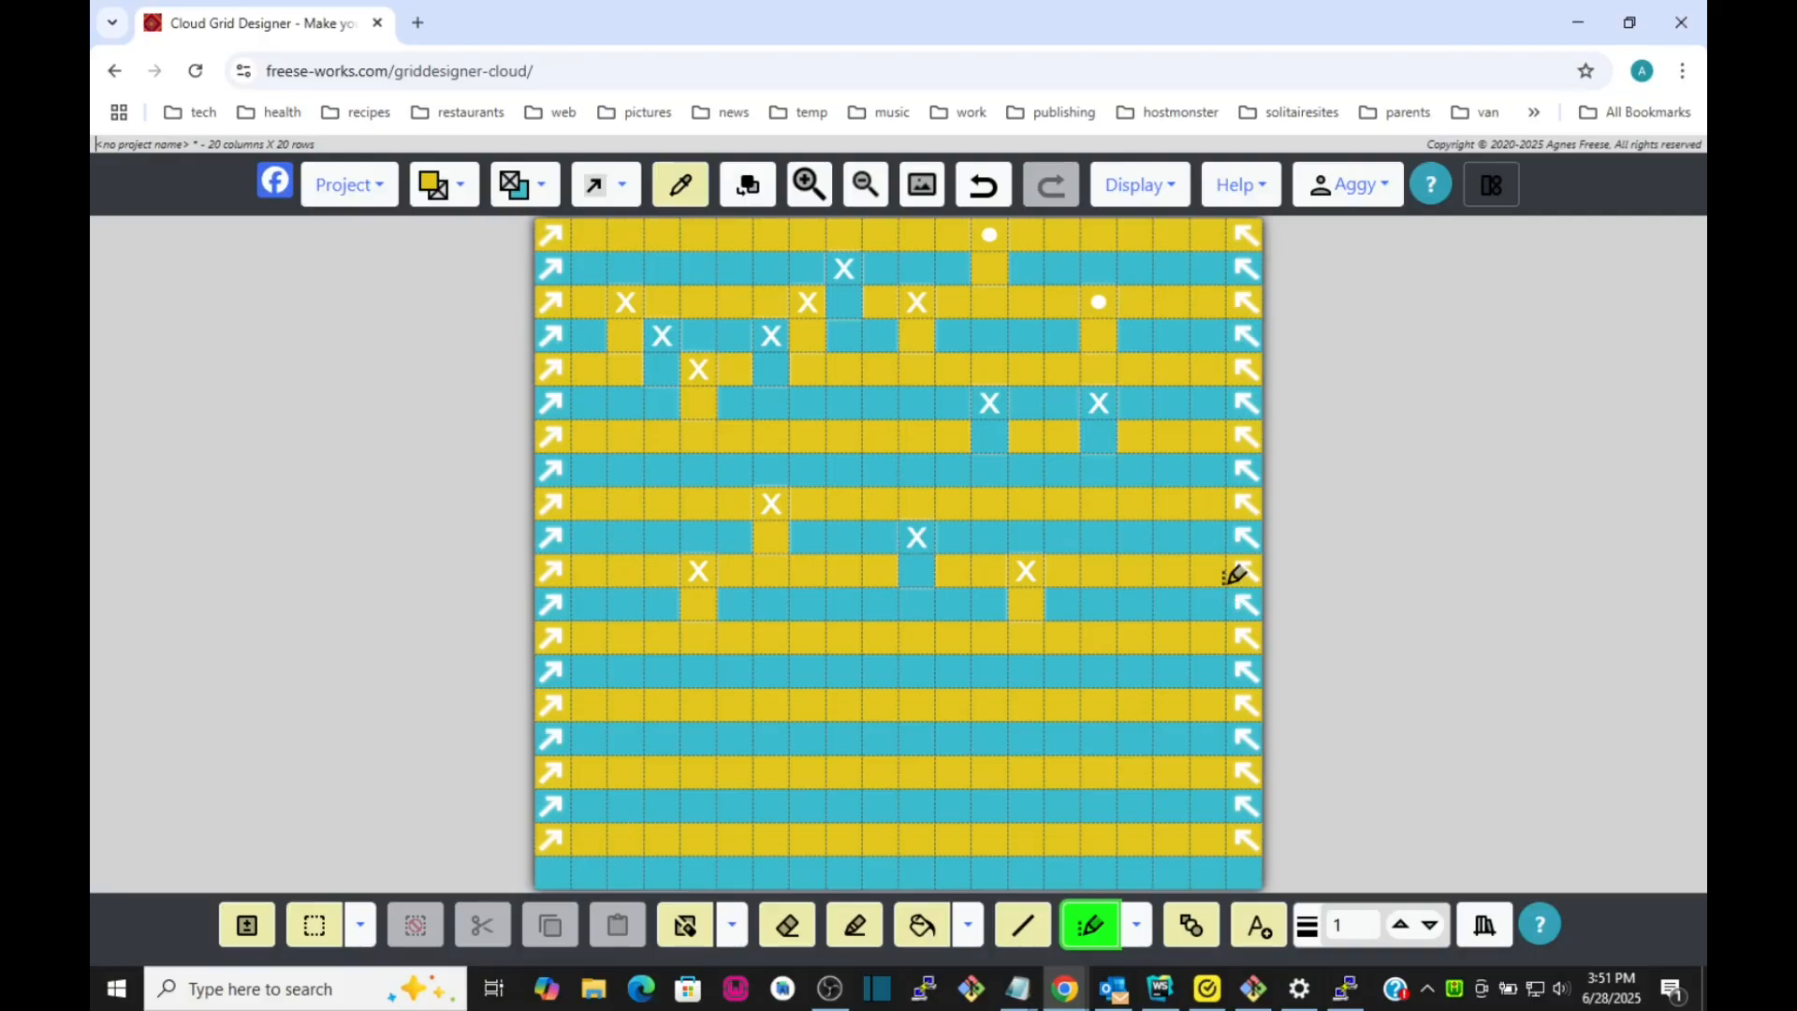
left_click(622, 184)
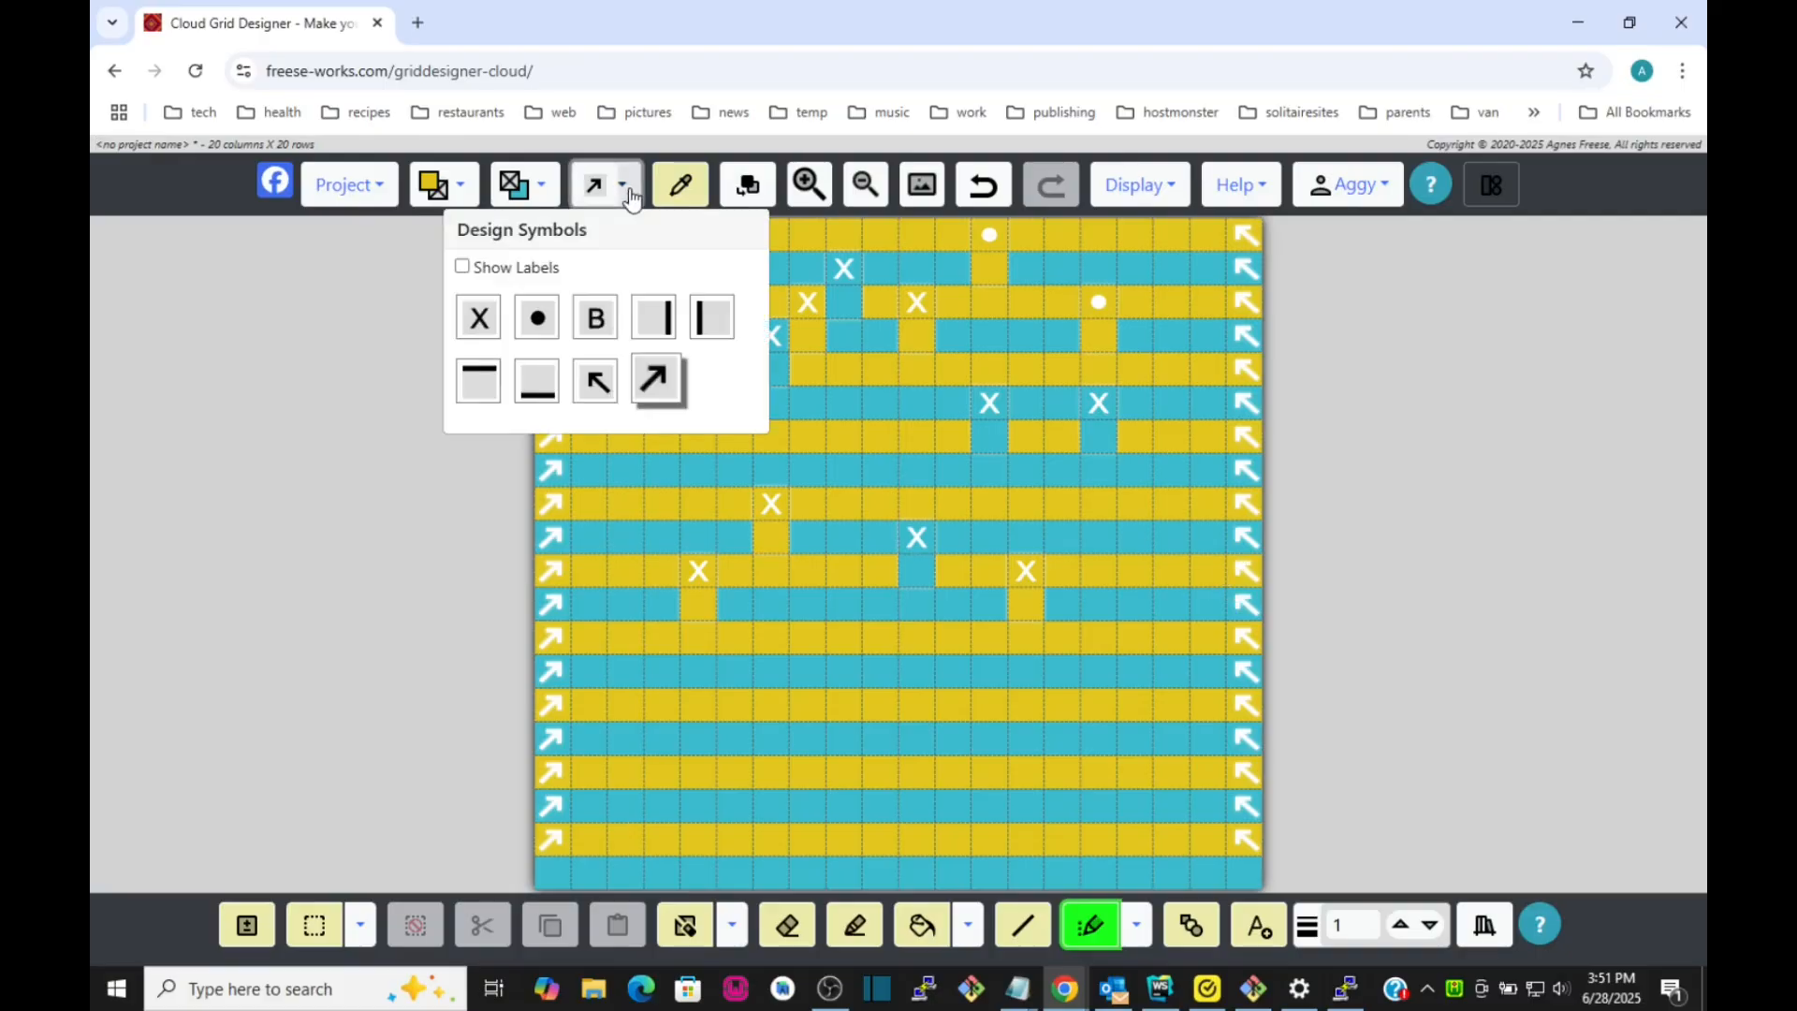
left_click(654, 318)
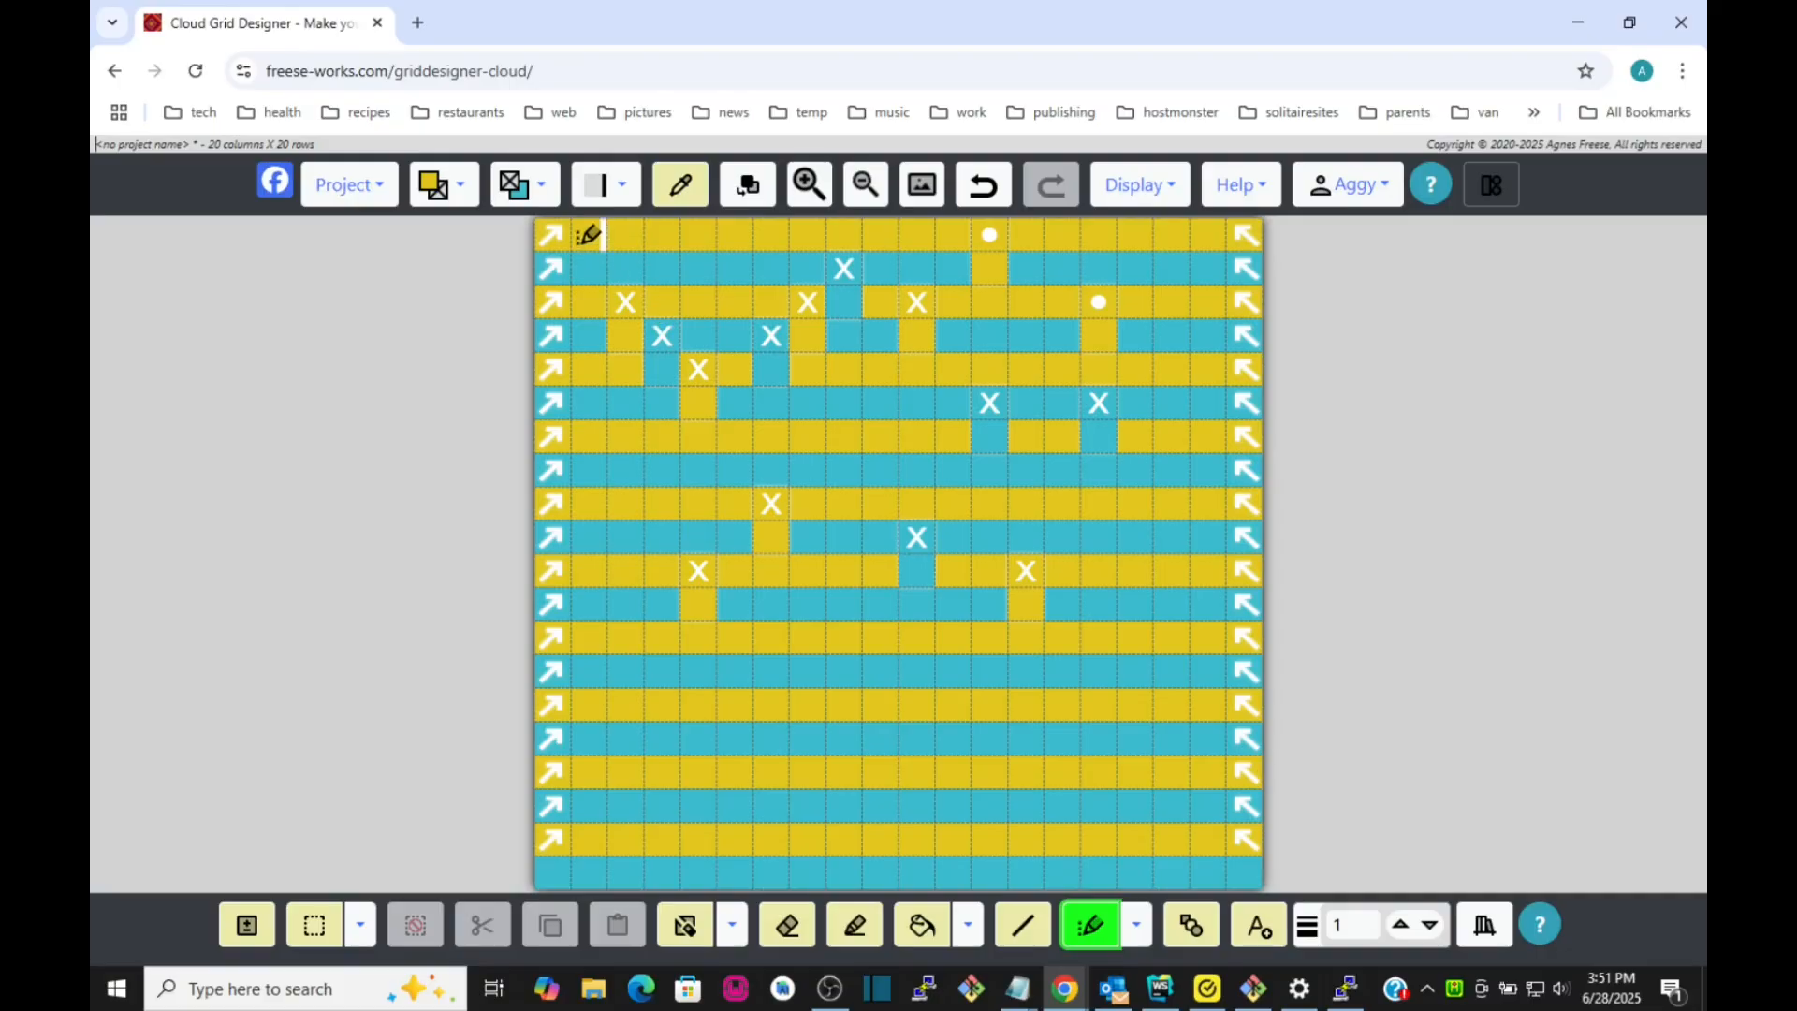
mouse_move(625, 226)
left_mouse_down()
mouse_move(604, 232)
mouse_move(595, 419)
left_mouse_up()
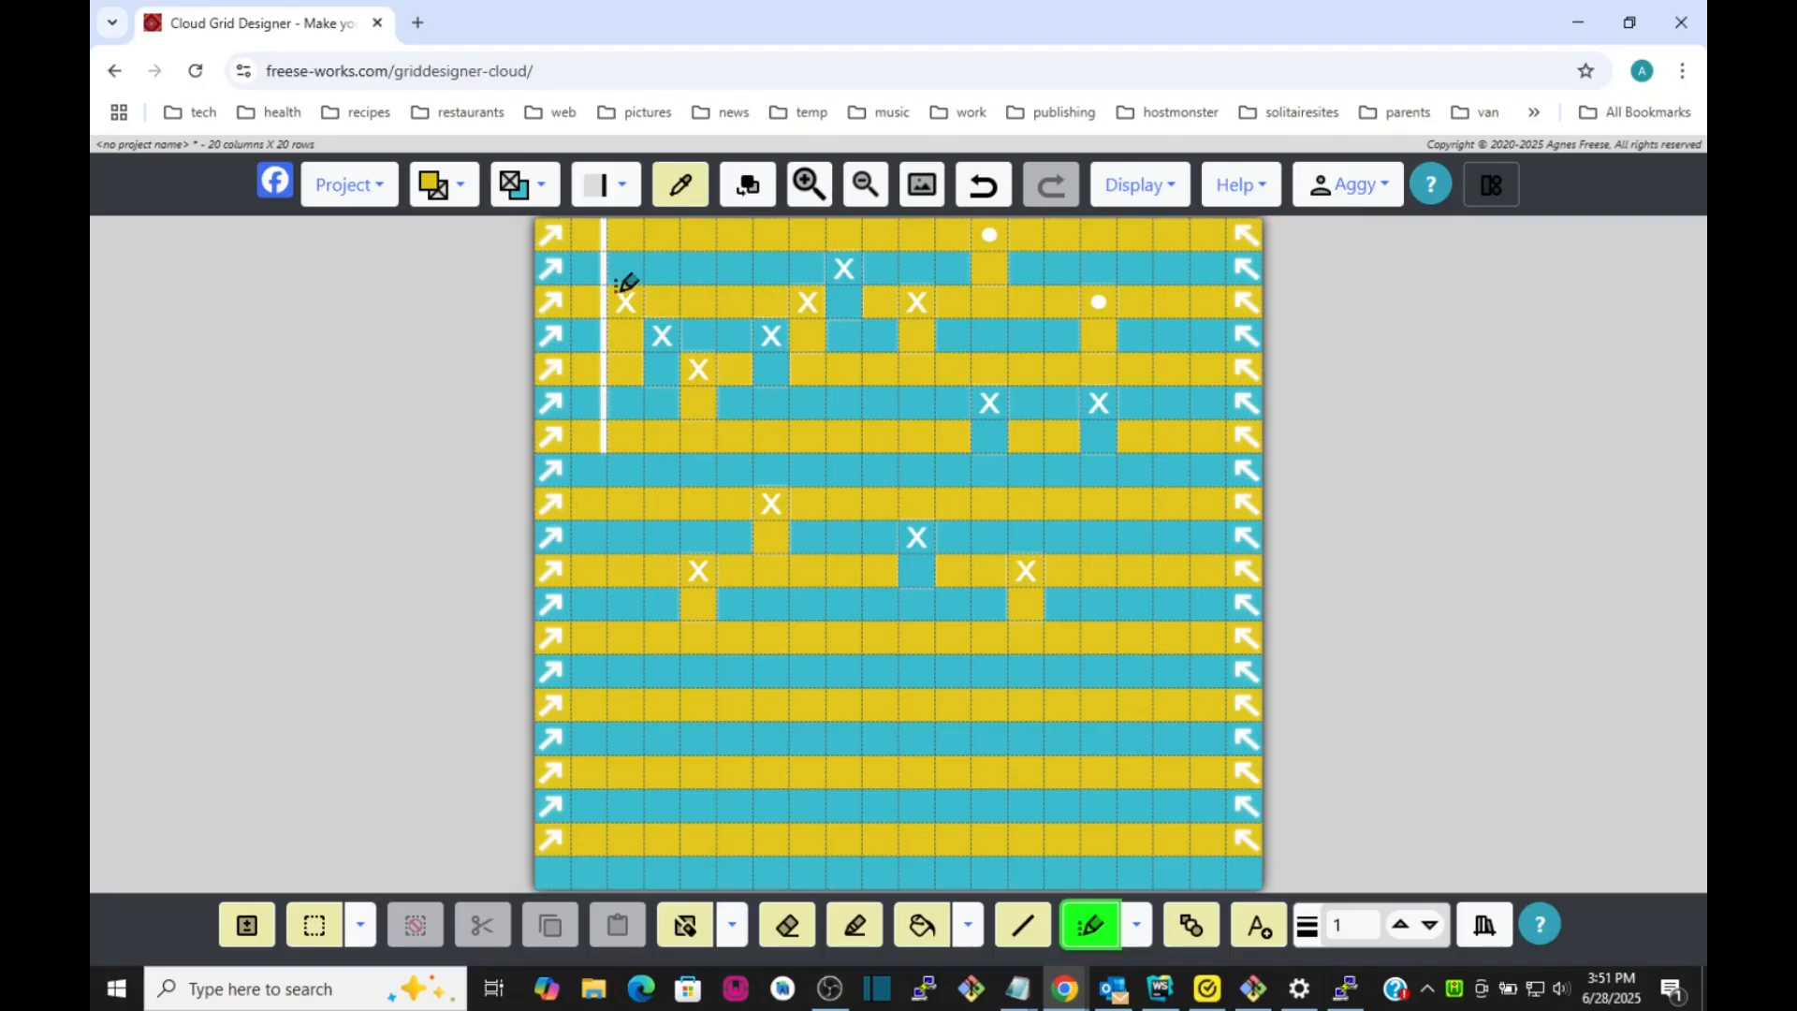
left_click_drag(602, 419, 595, 482)
left_click(984, 196)
left_click(984, 196)
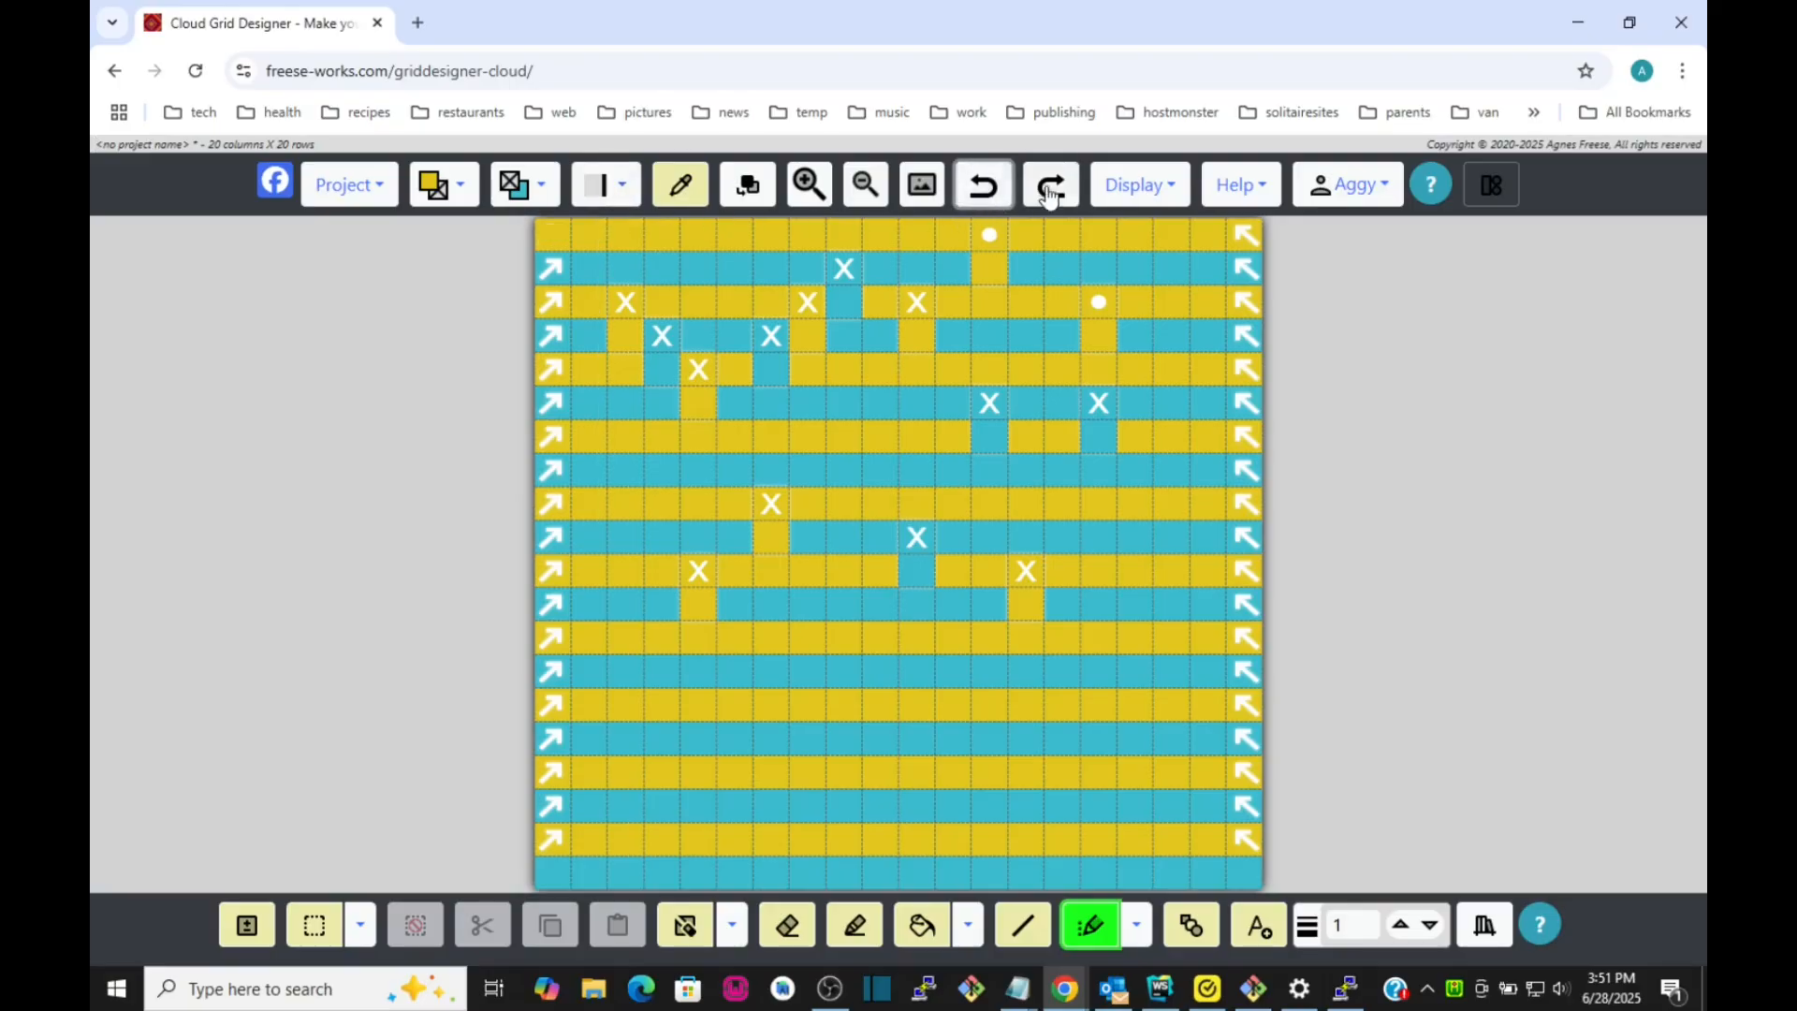
Draw the left-edge vertical line symbol down the whole second column, beside the arrows, and stop drawing symbols.
left_click(620, 186)
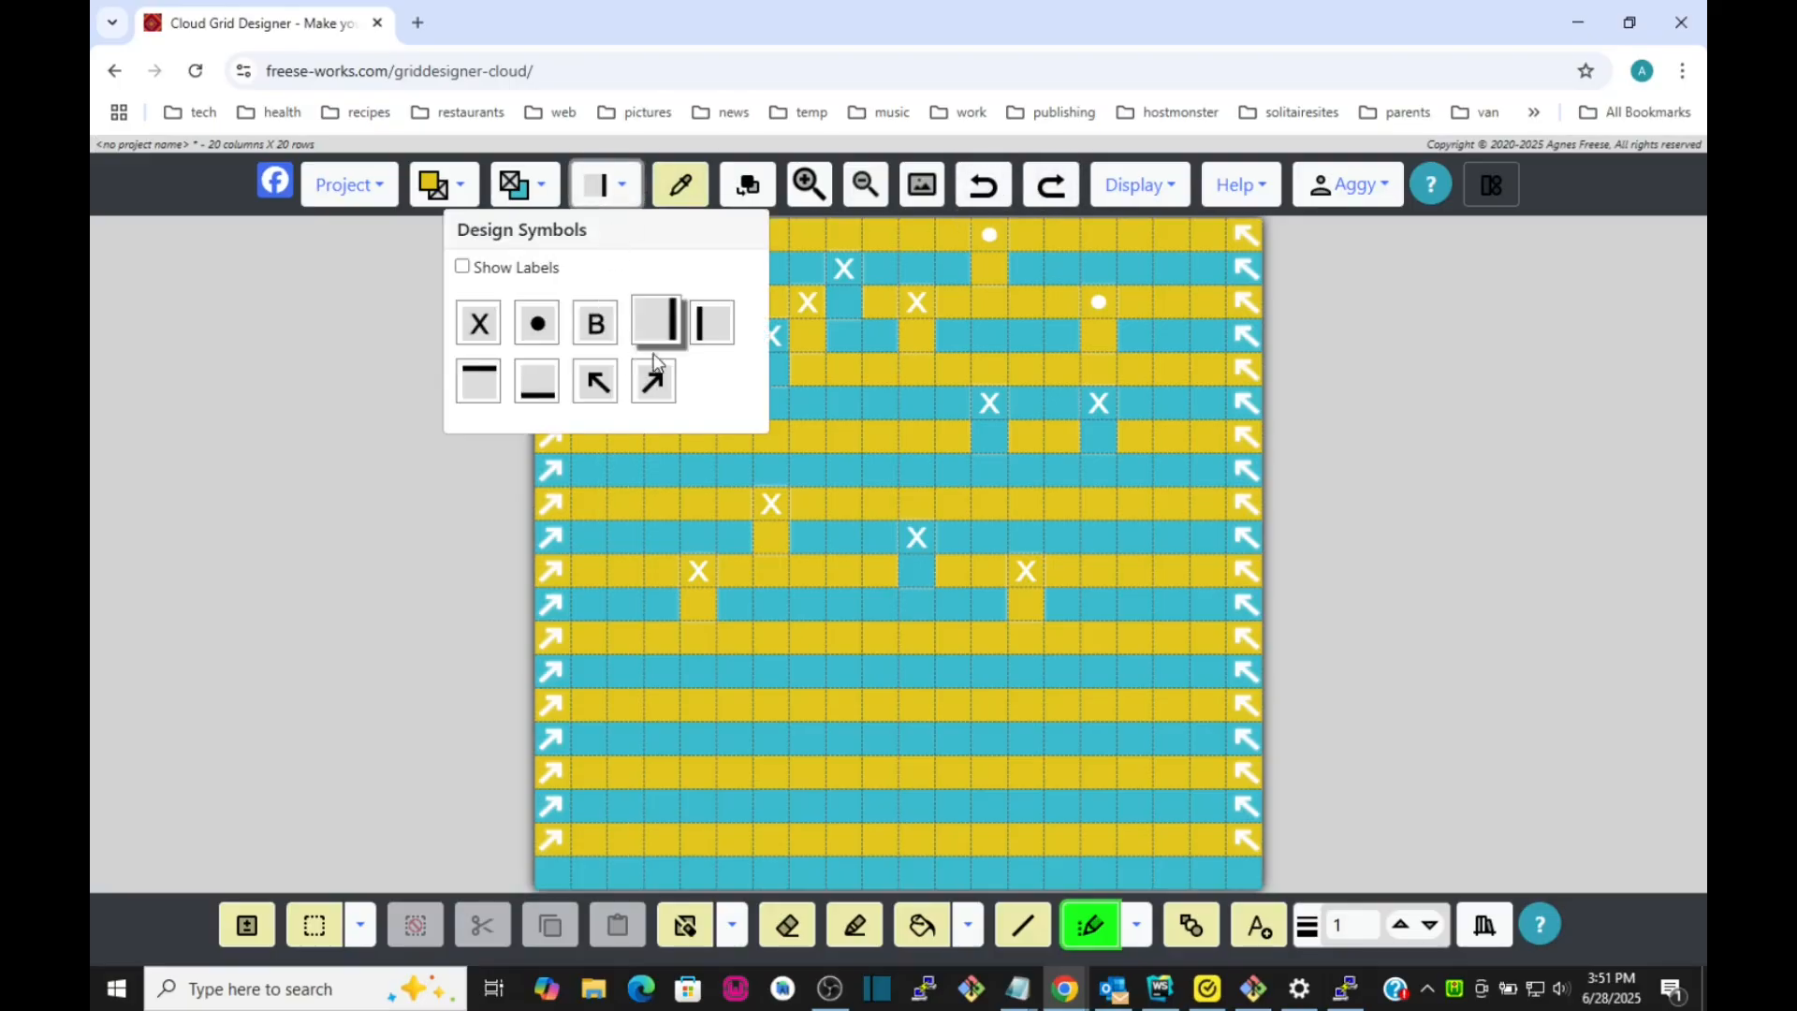
left_click(691, 342)
mouse_move(594, 230)
left_mouse_down()
mouse_move(599, 847)
mouse_move(603, 833)
left_mouse_up()
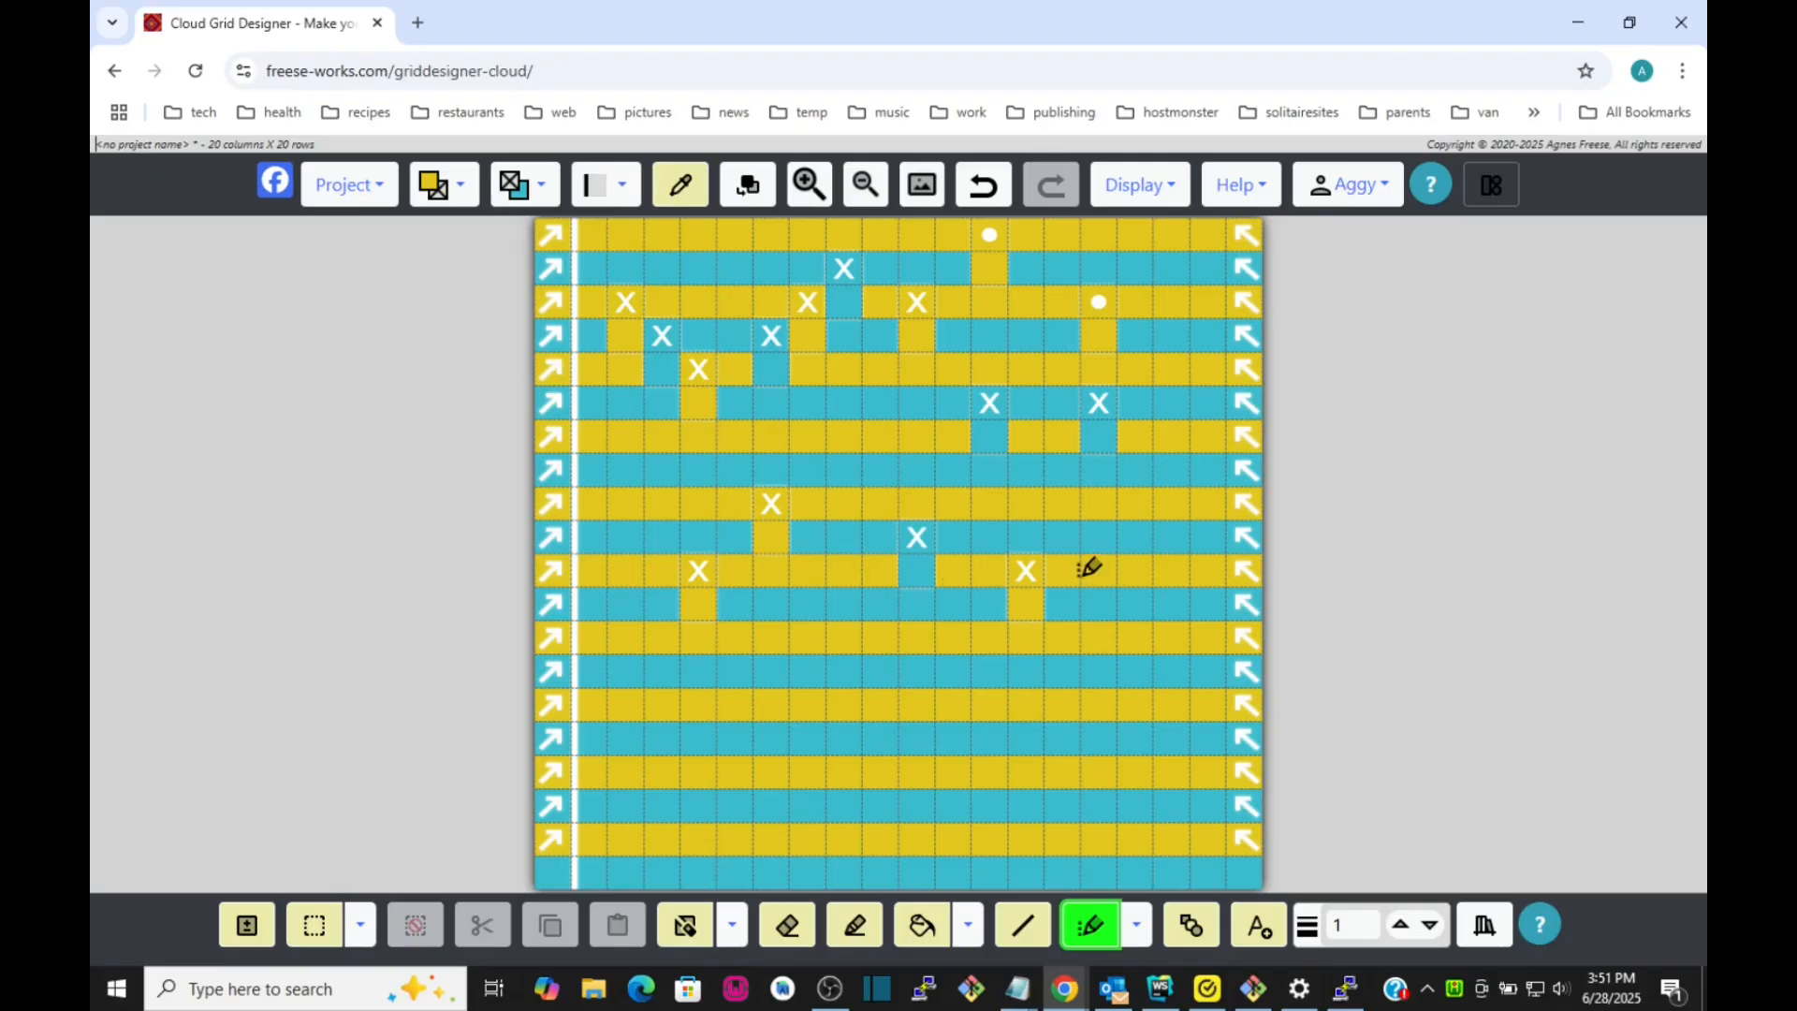
left_click(623, 187)
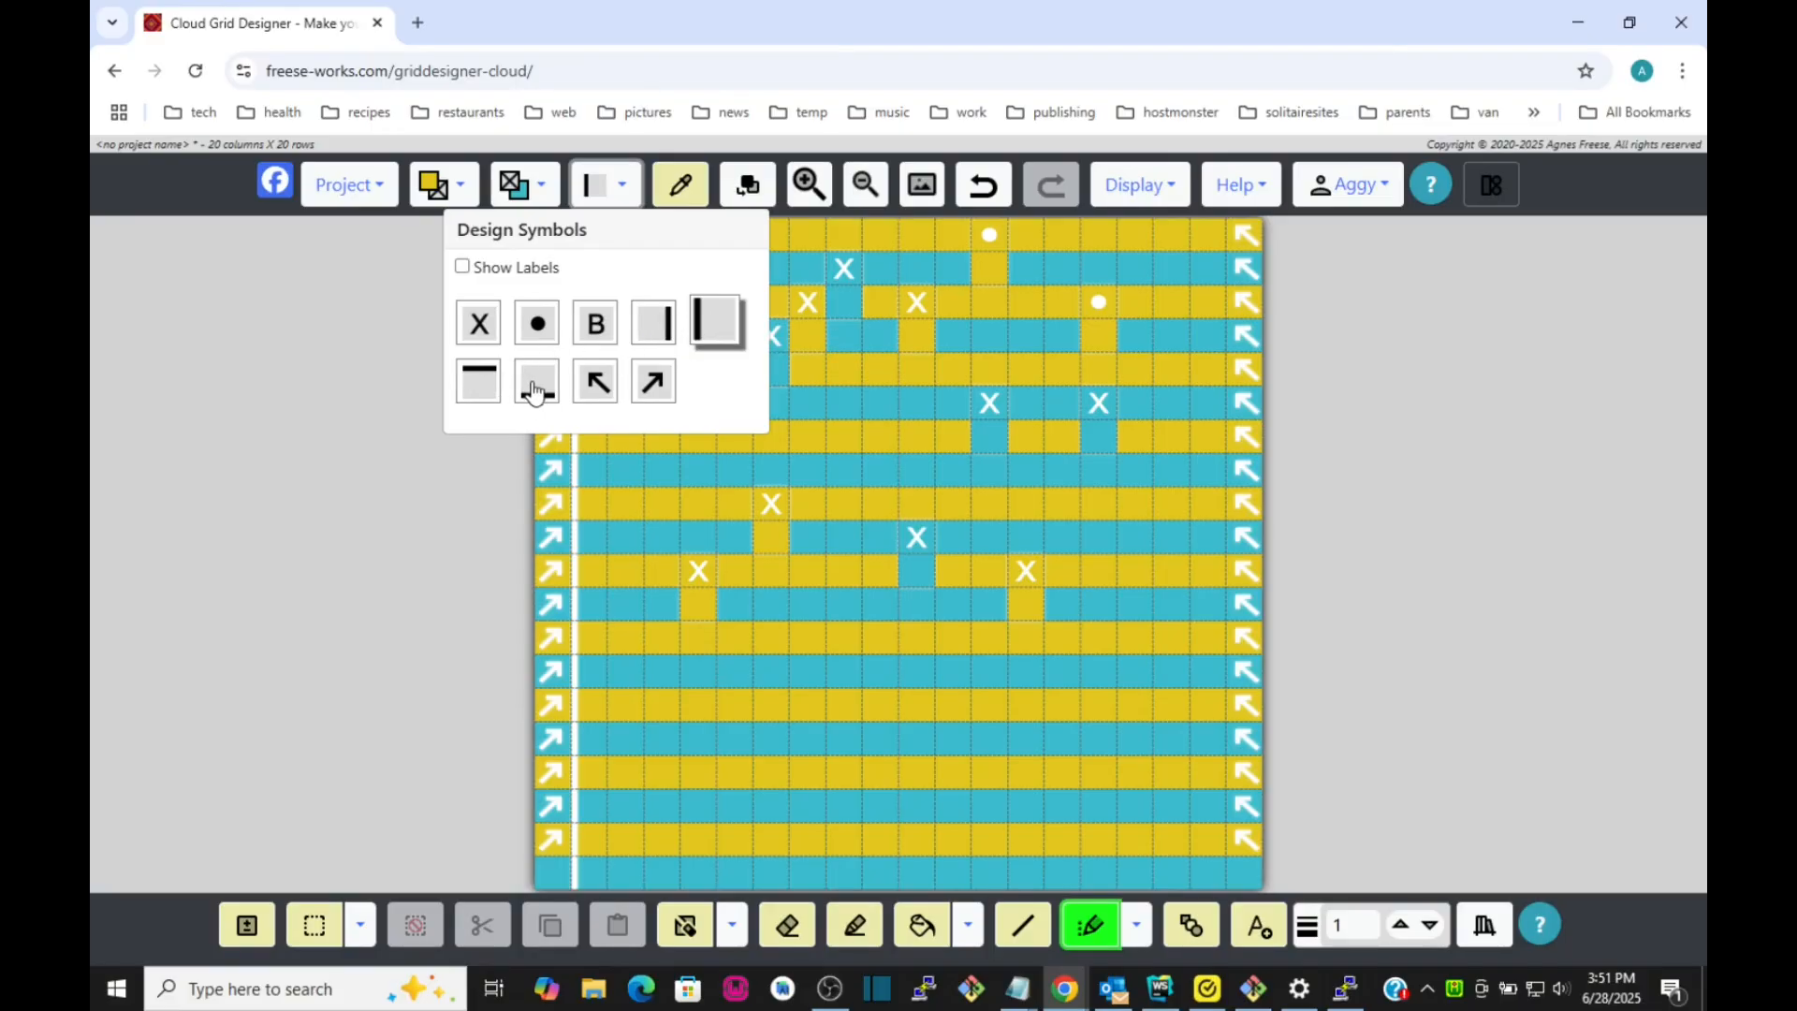
left_click(626, 189)
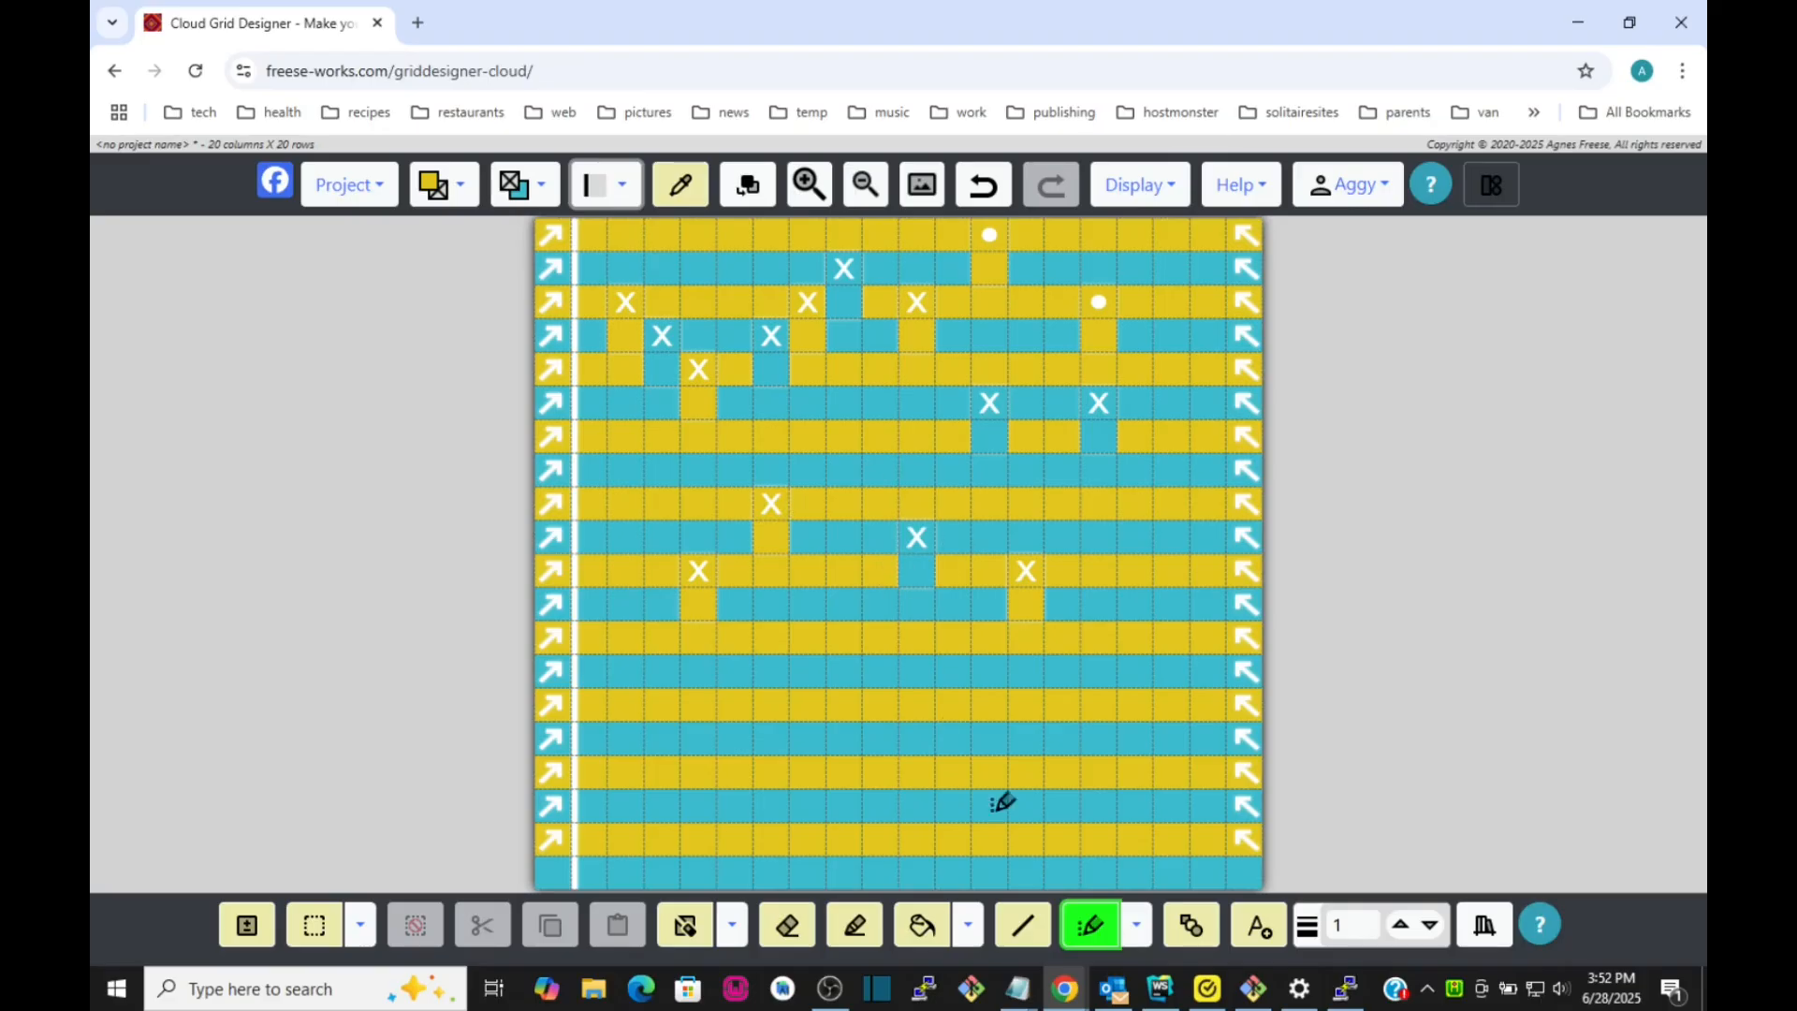
left_click(1108, 928)
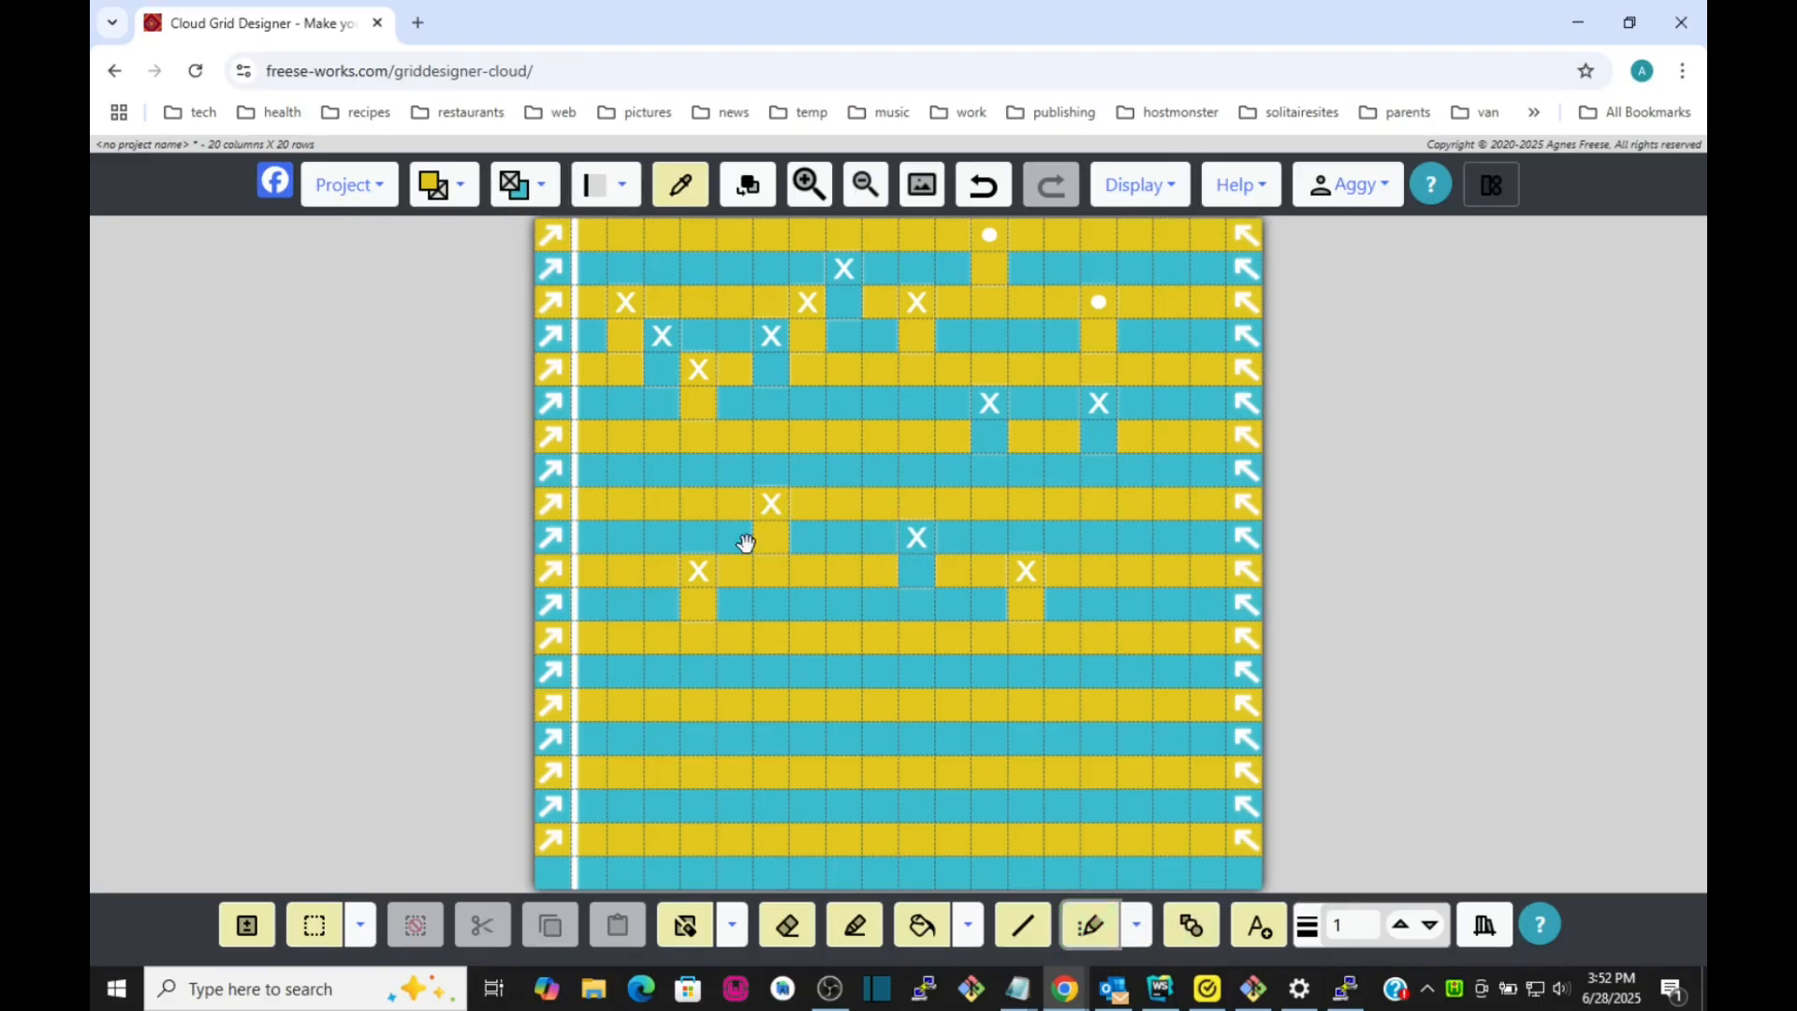
Substitute Pale Yellow for Bright Yellow throughout the design and convert the pattern.
left_click(748, 190)
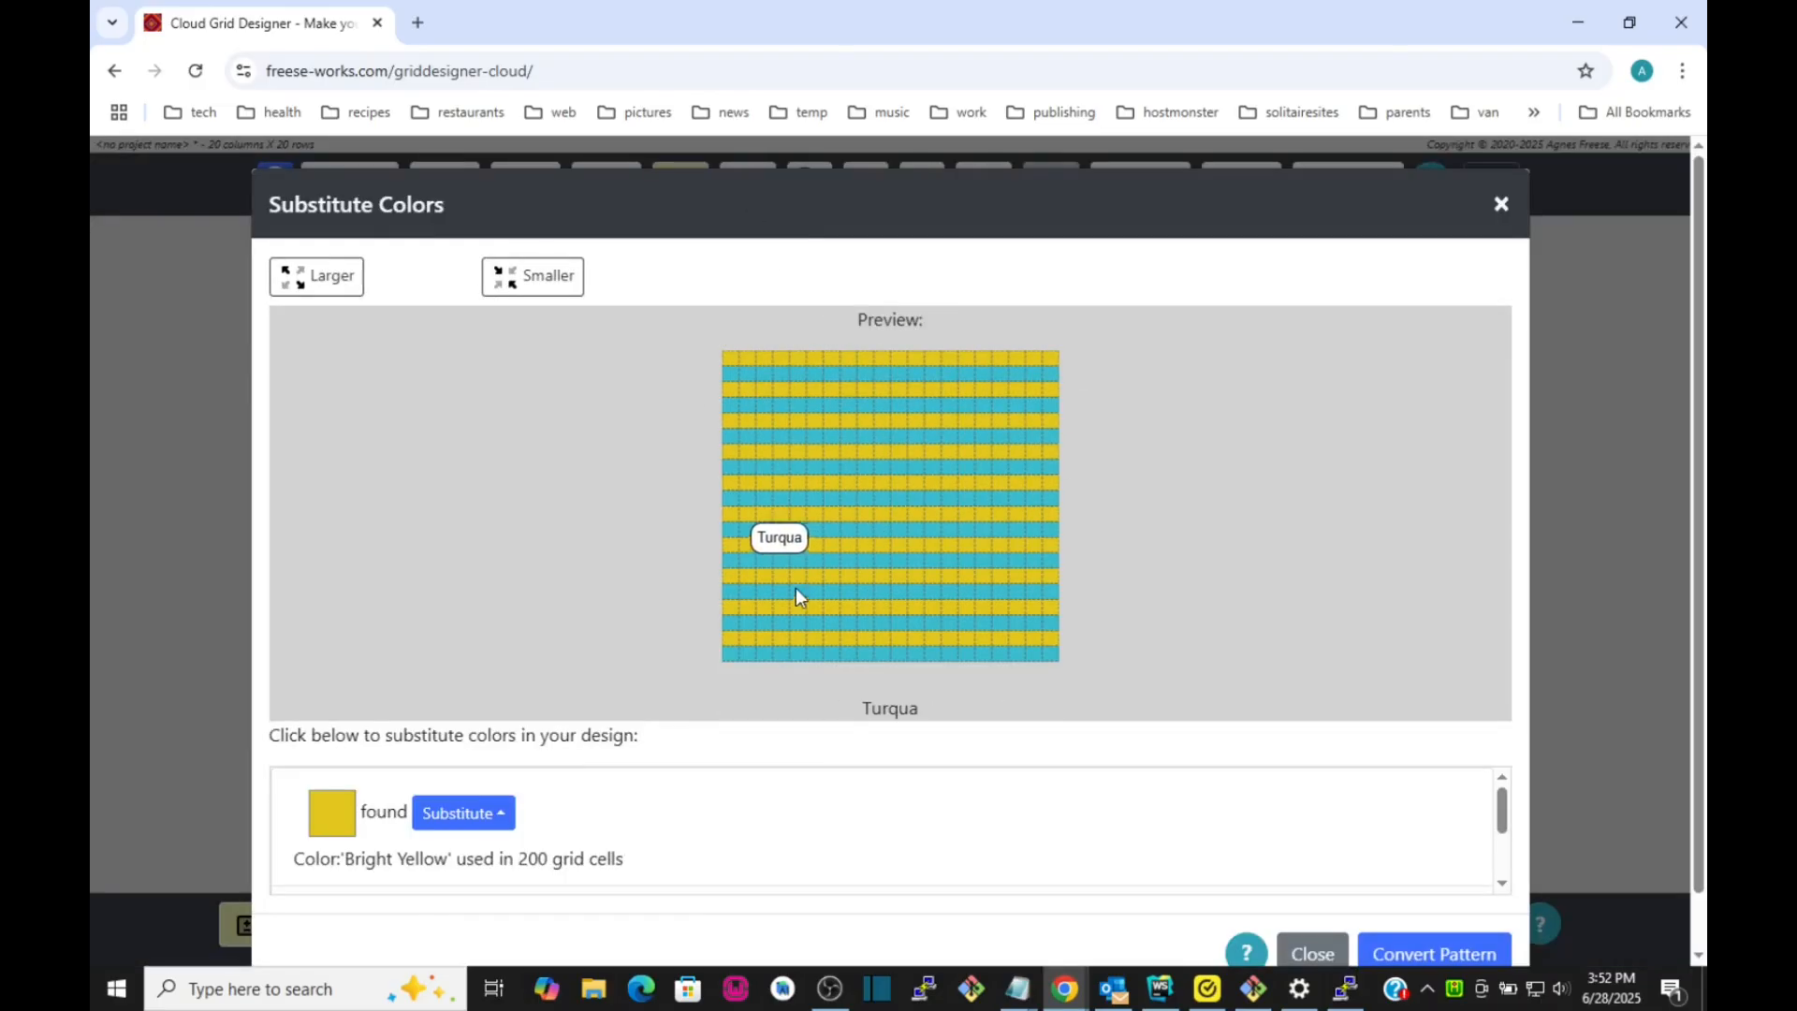
scroll(974, 810, "down", 1)
scroll(974, 810, "up", 1)
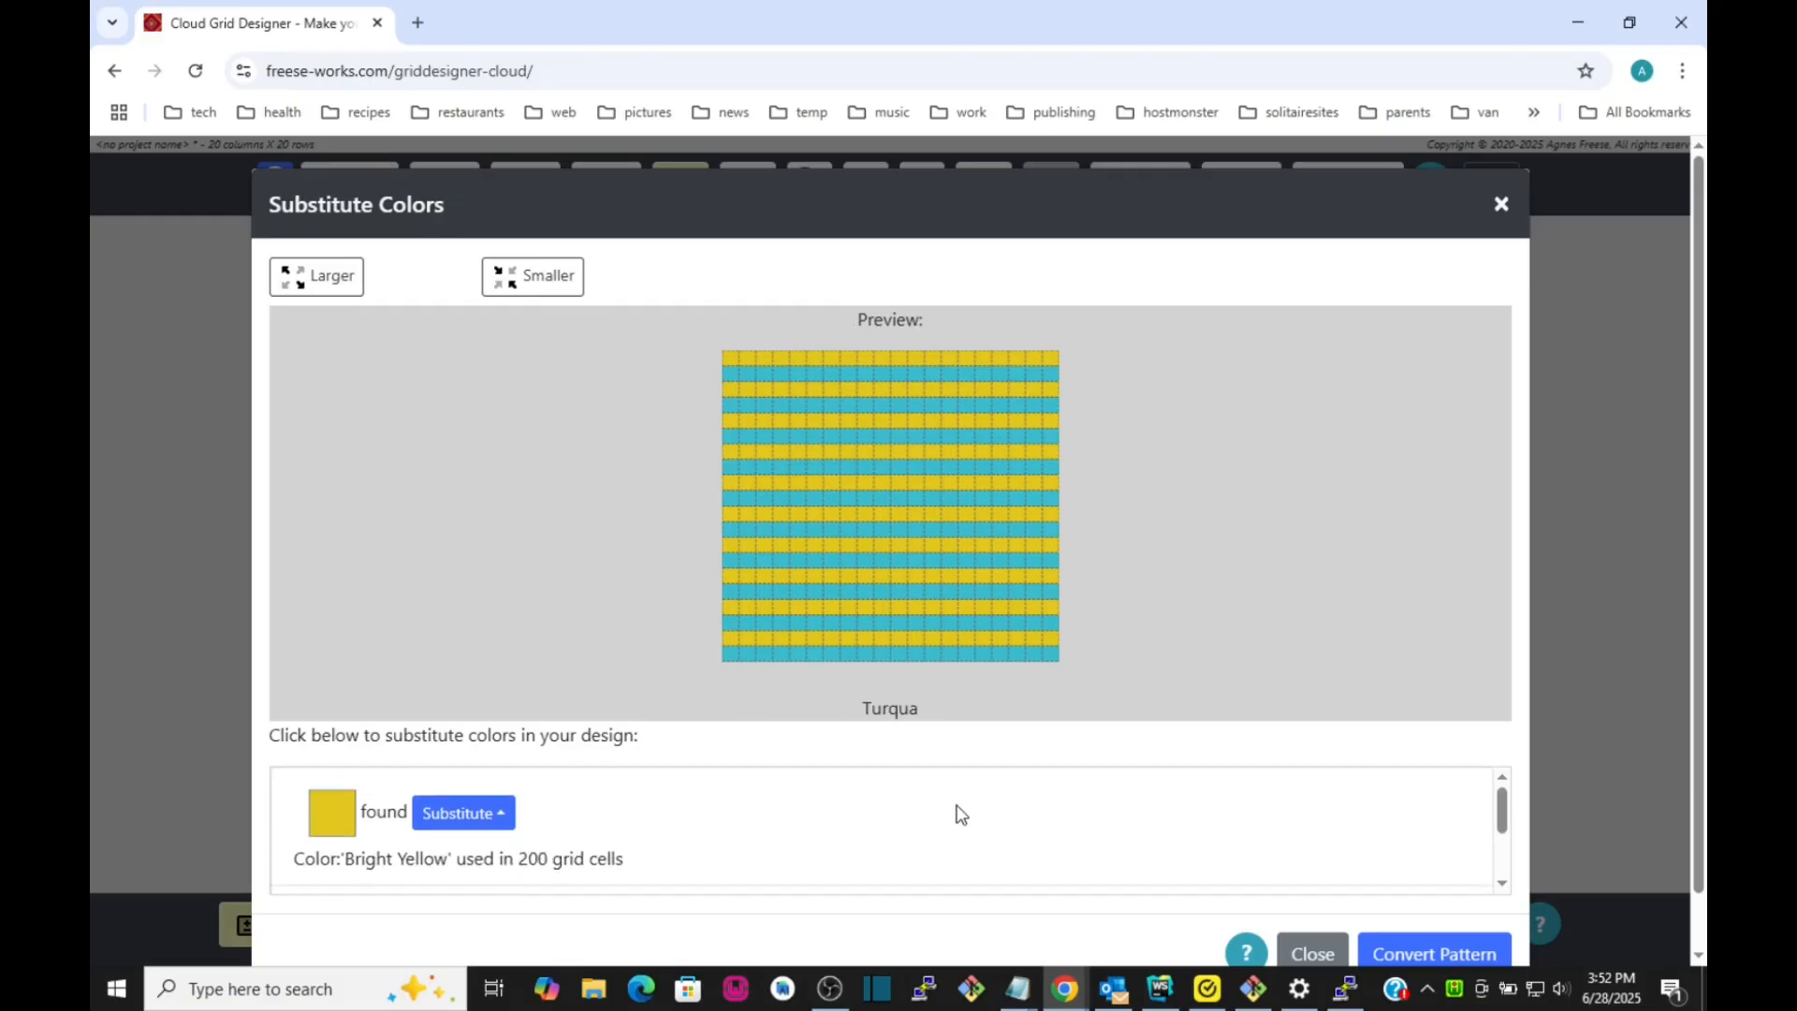
left_click(455, 812)
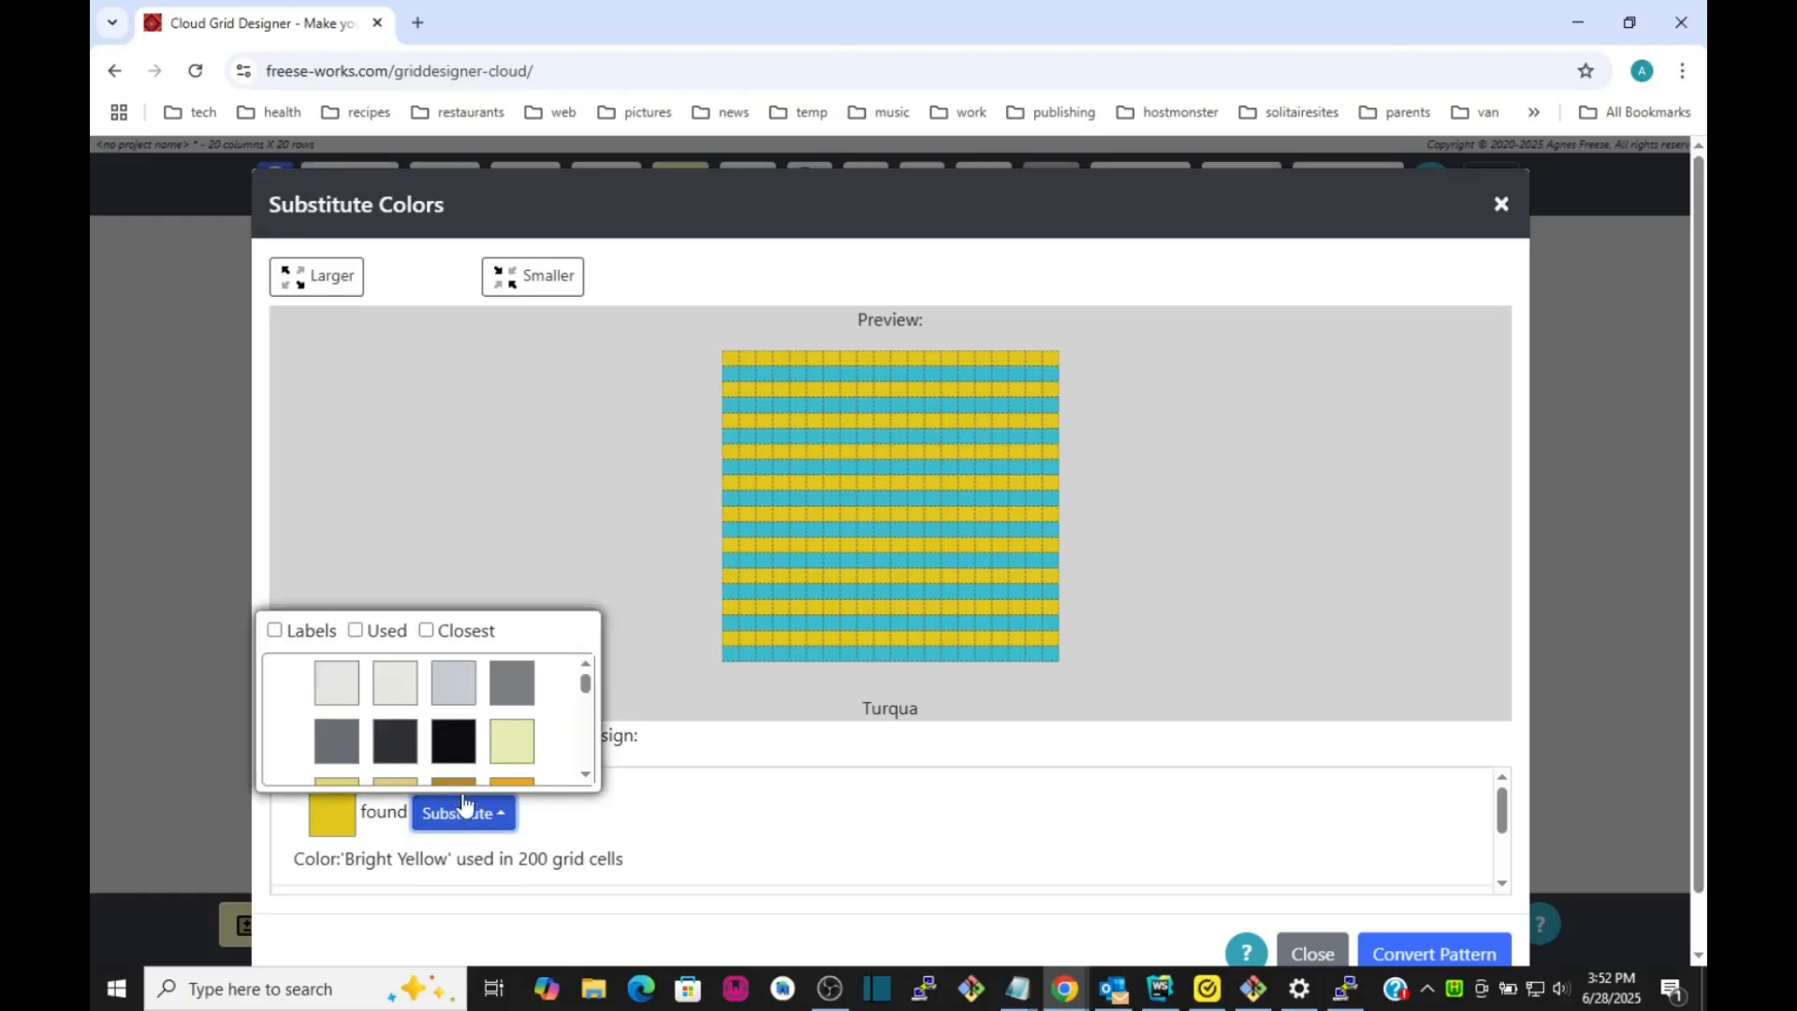
left_click(502, 743)
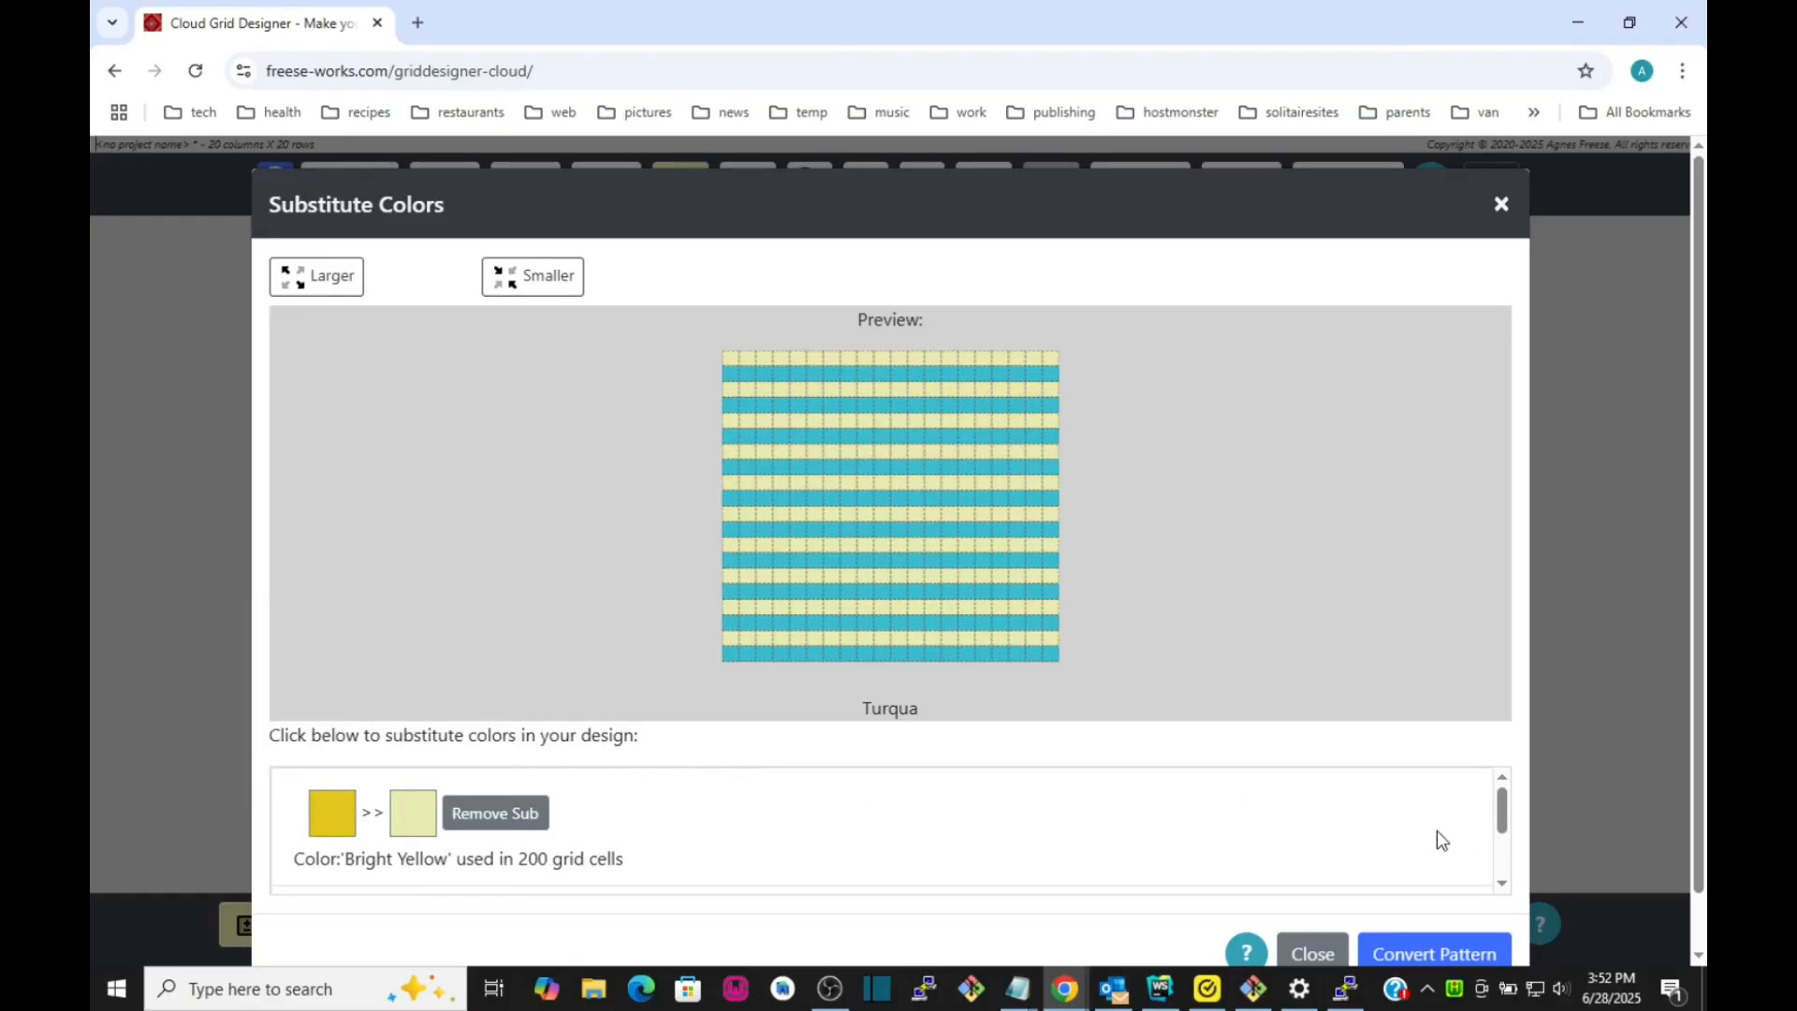
scroll(1550, 823, "down", 1)
left_click(1422, 896)
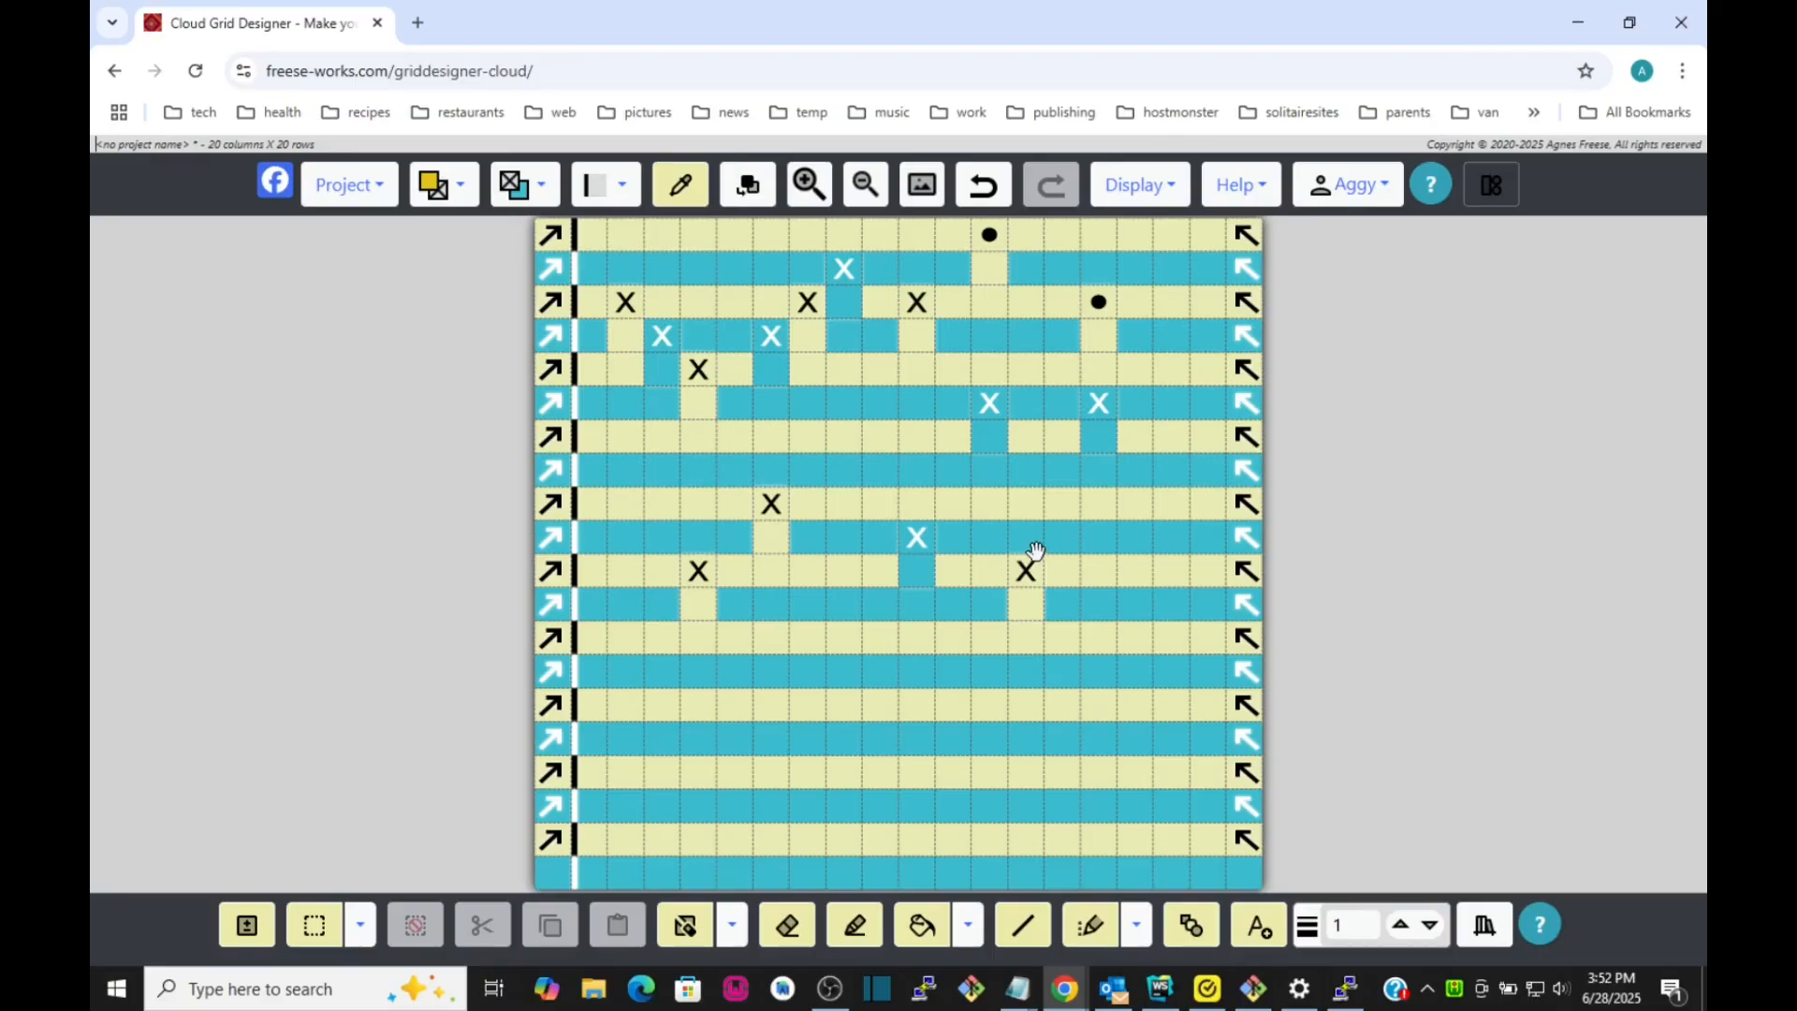
left_click(748, 185)
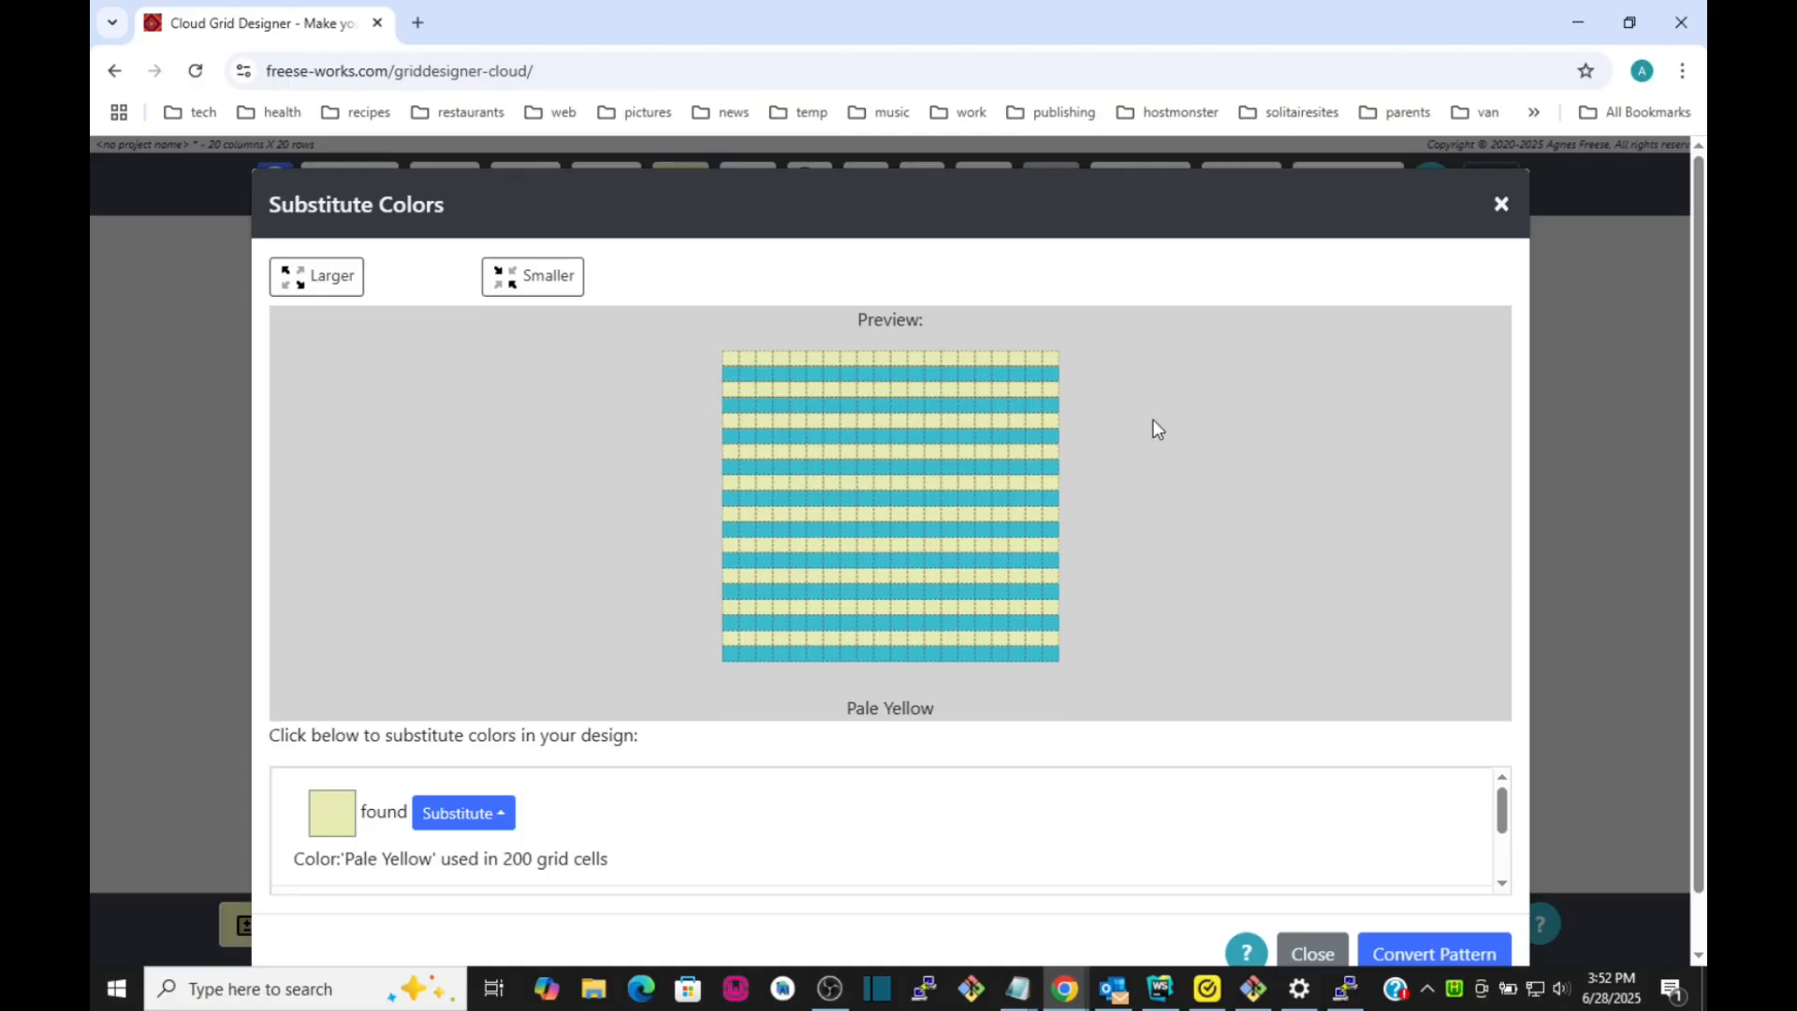
left_click(1495, 207)
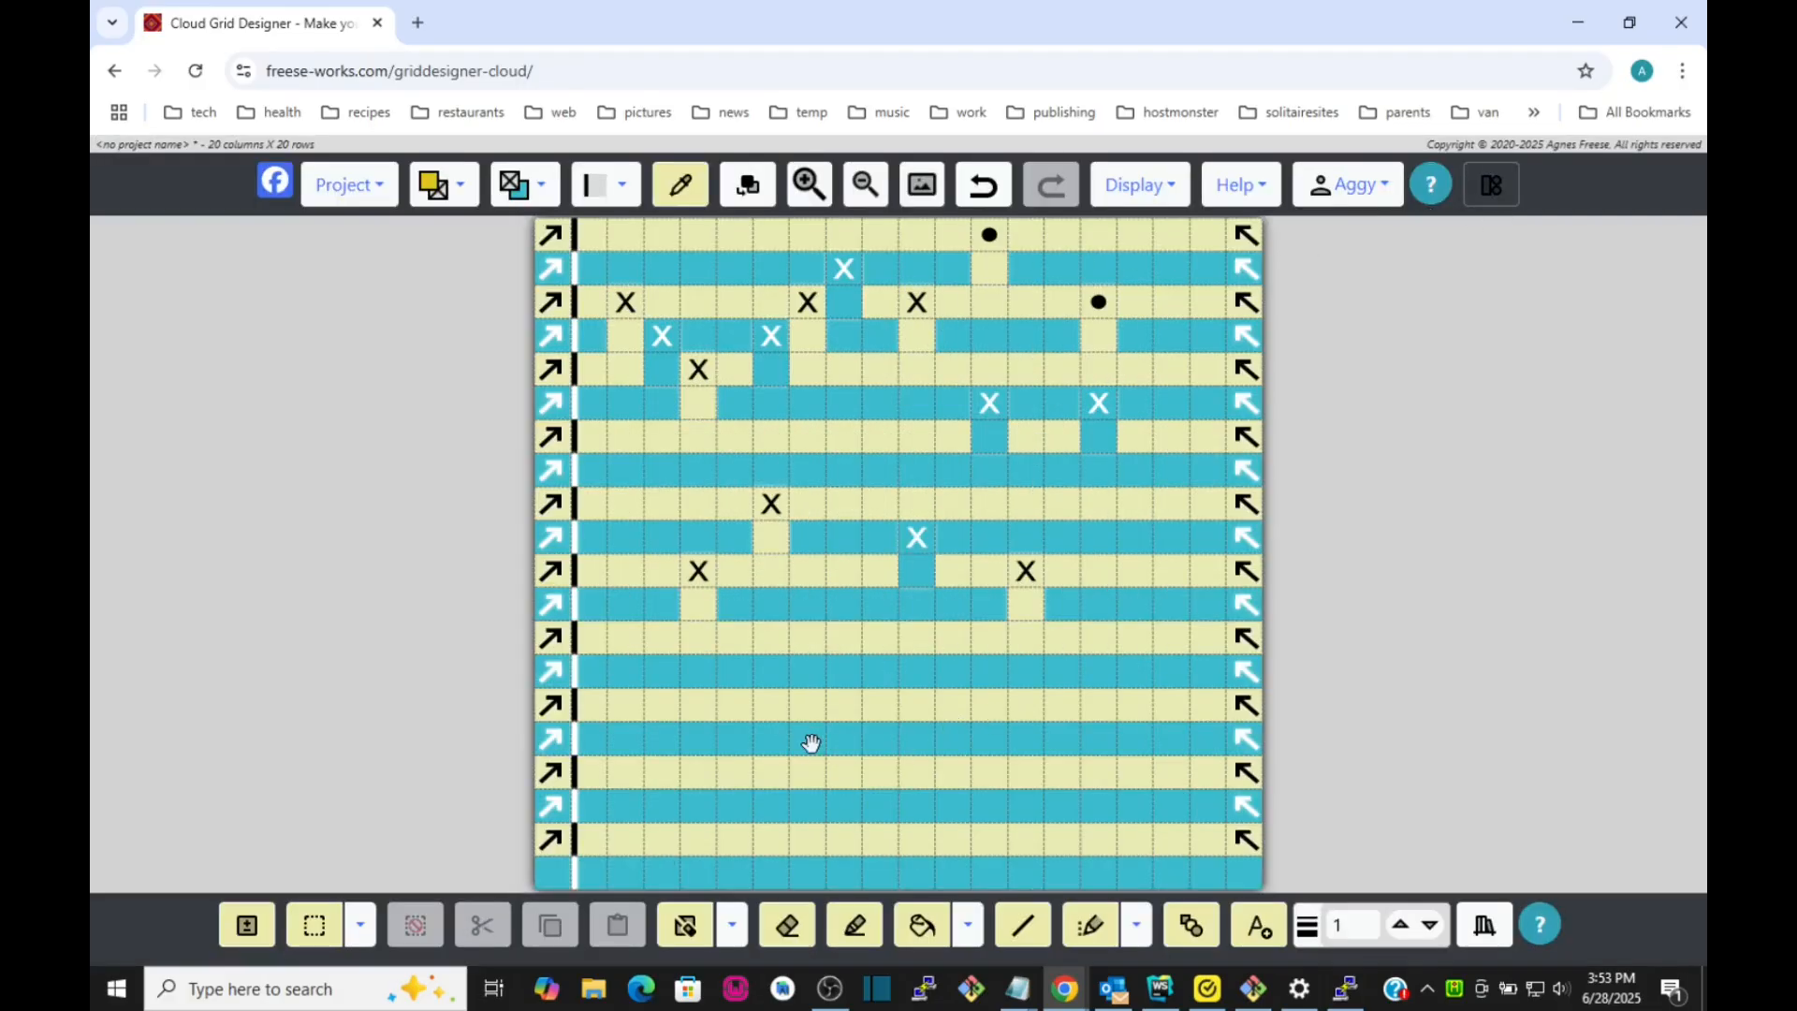
Use Erase All Symbols to remove five X symbols, in column 5, row 11, column 7, rows 9 and 4, column 8, row 3, and column 9, row 2.
left_click(1136, 925)
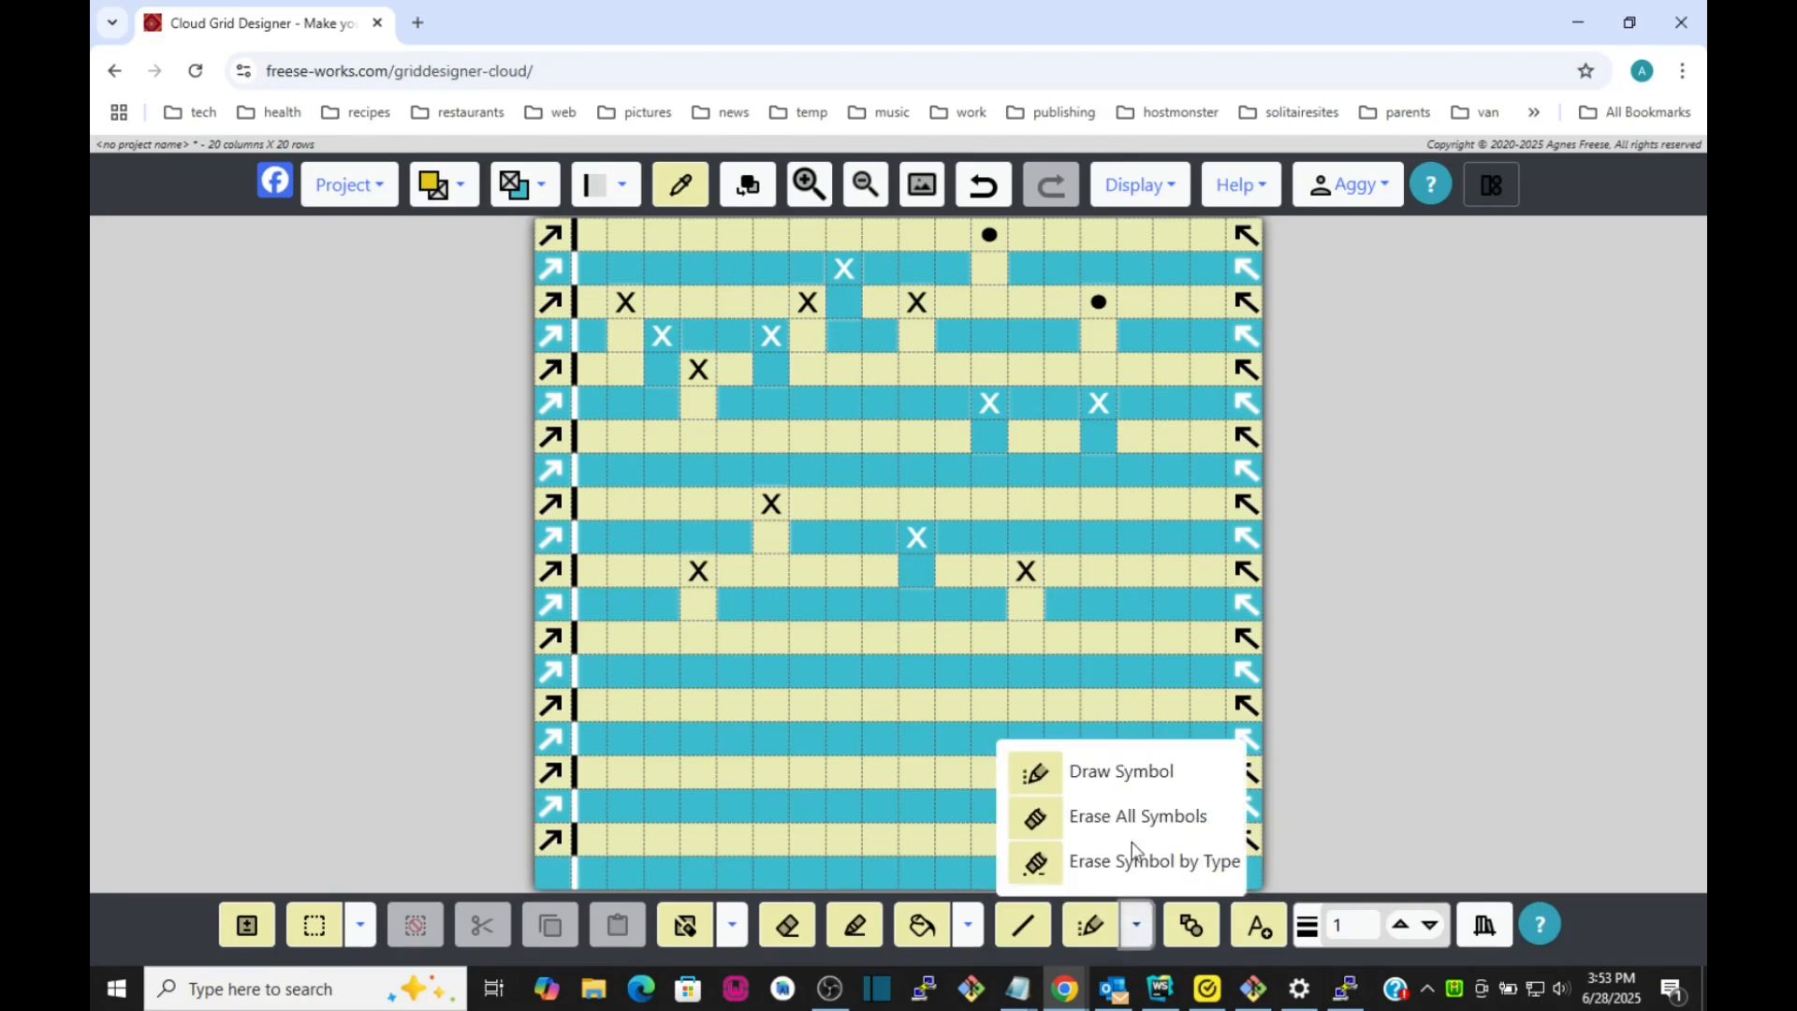
left_click(1064, 829)
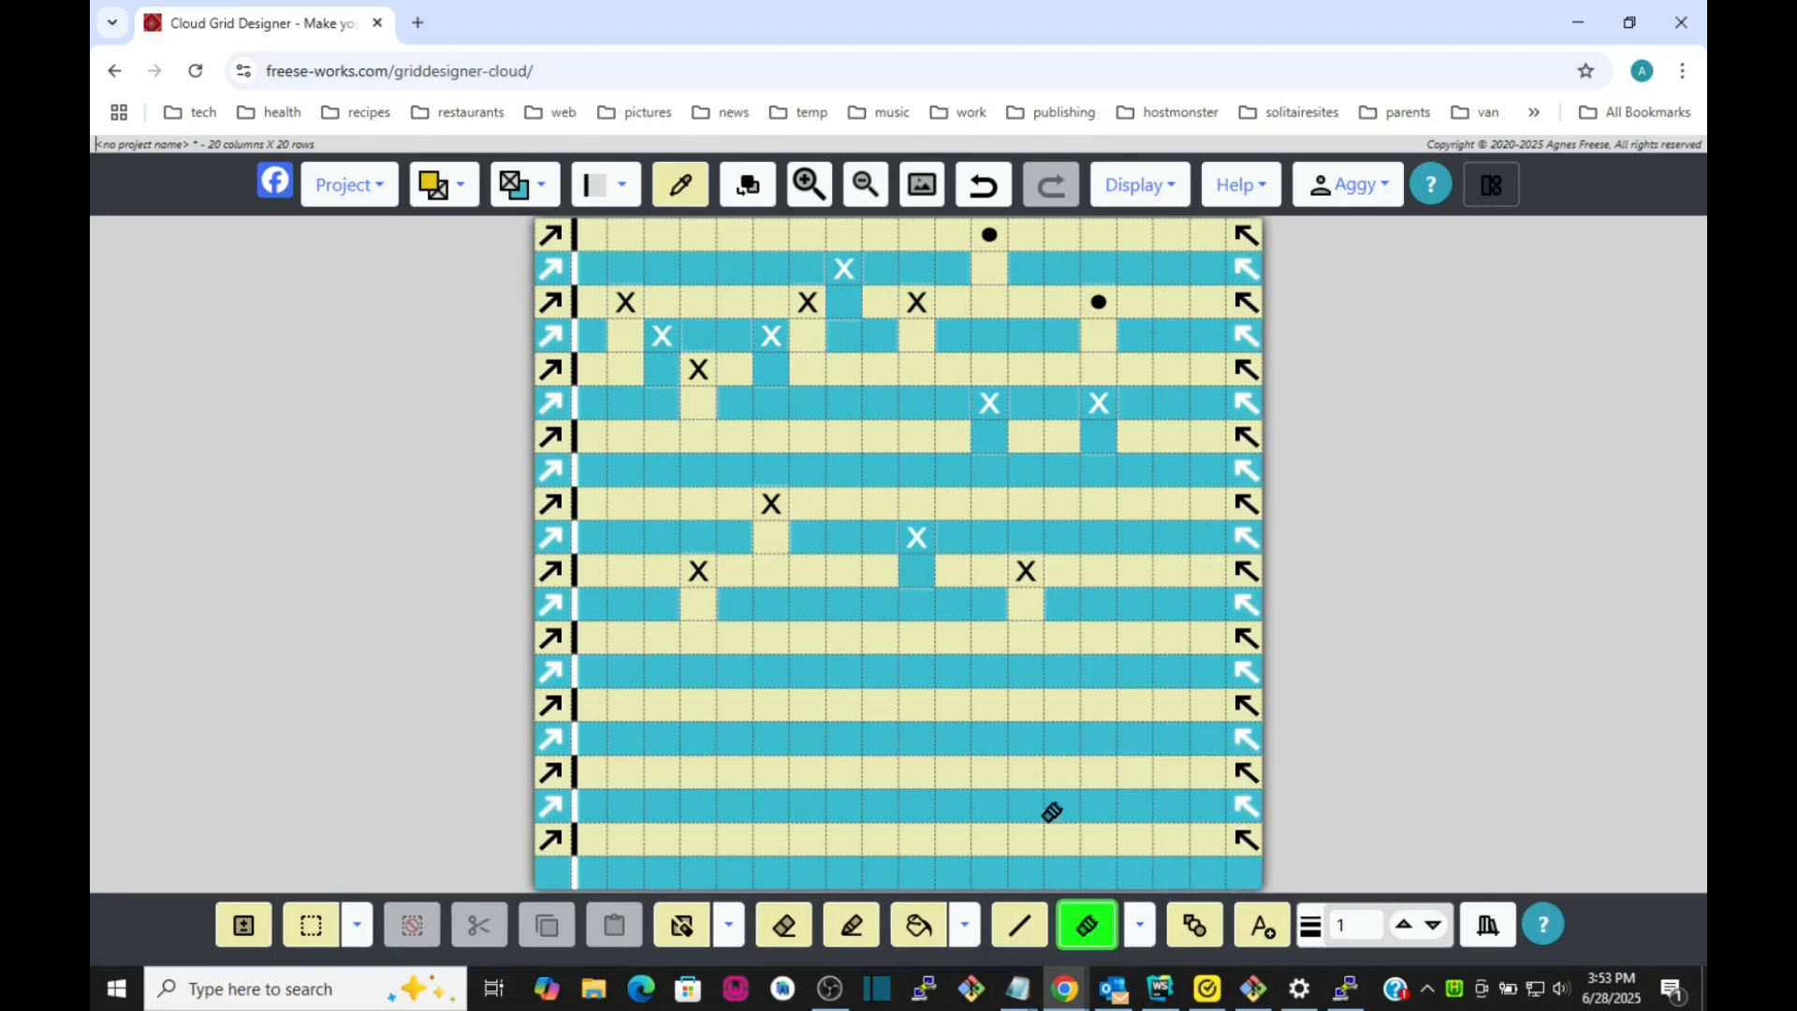
left_click(704, 565)
left_click(770, 499)
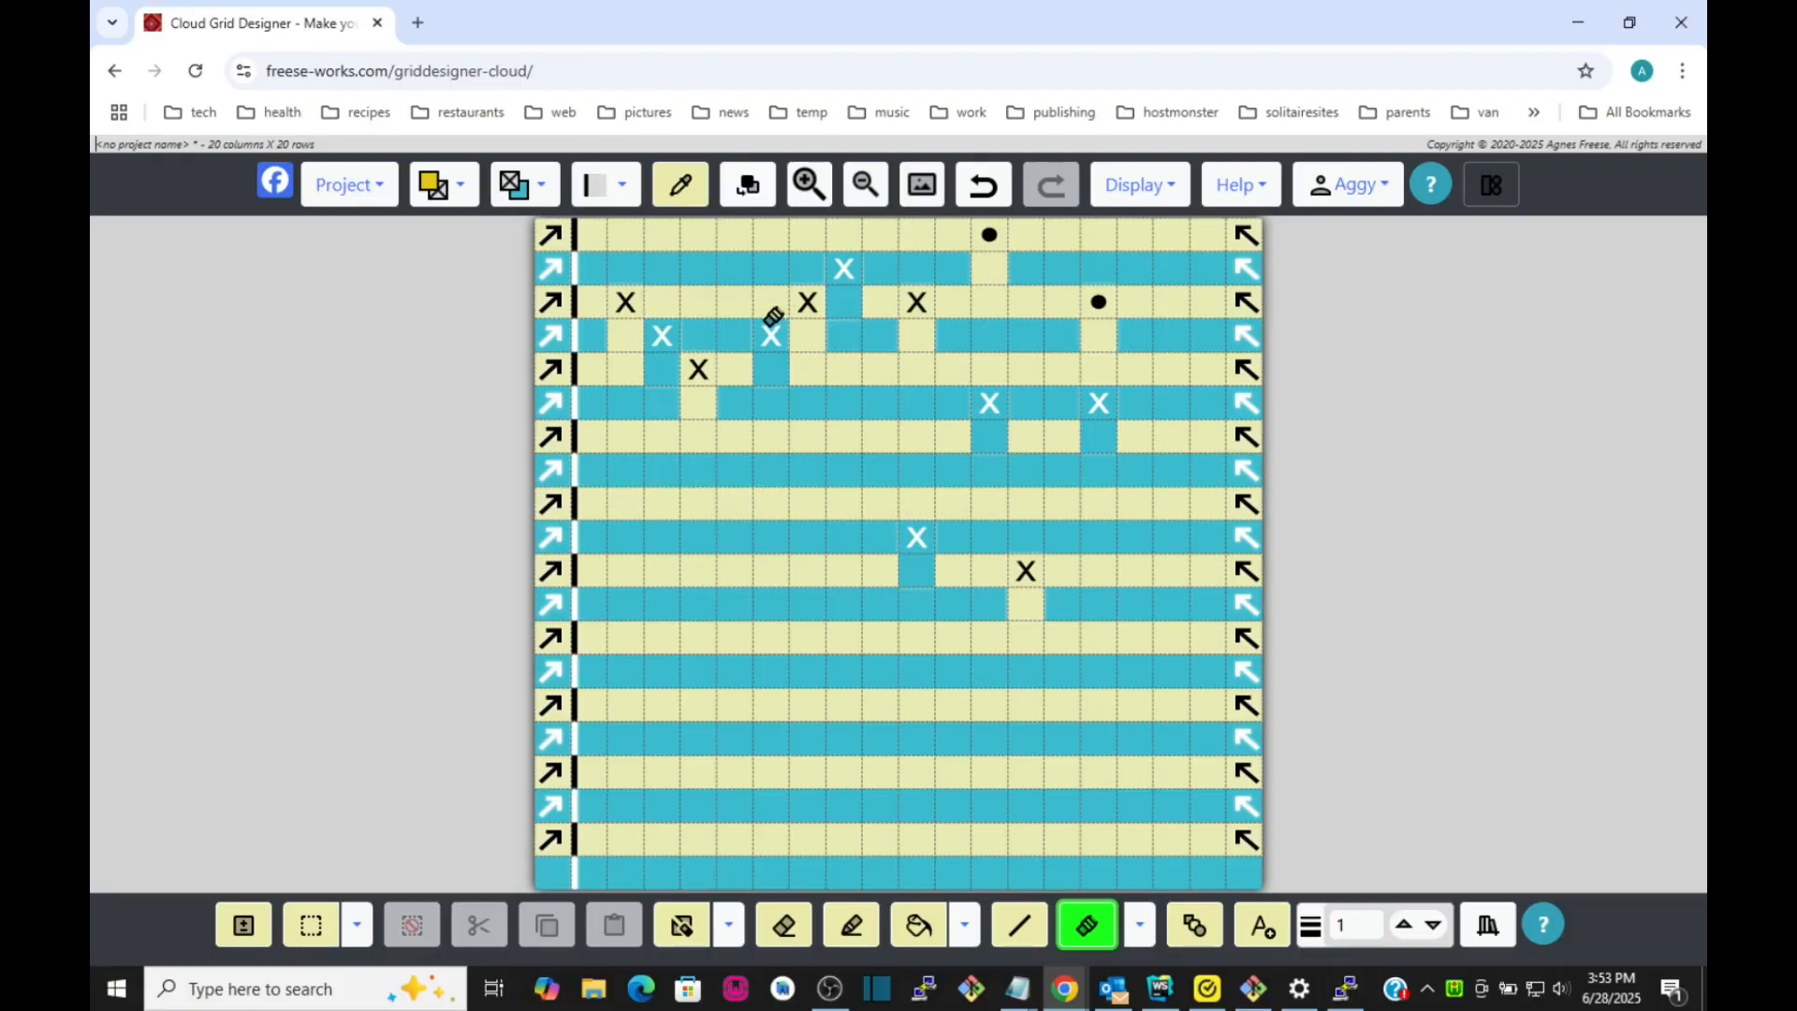
left_click(772, 331)
left_click(806, 297)
left_click(843, 265)
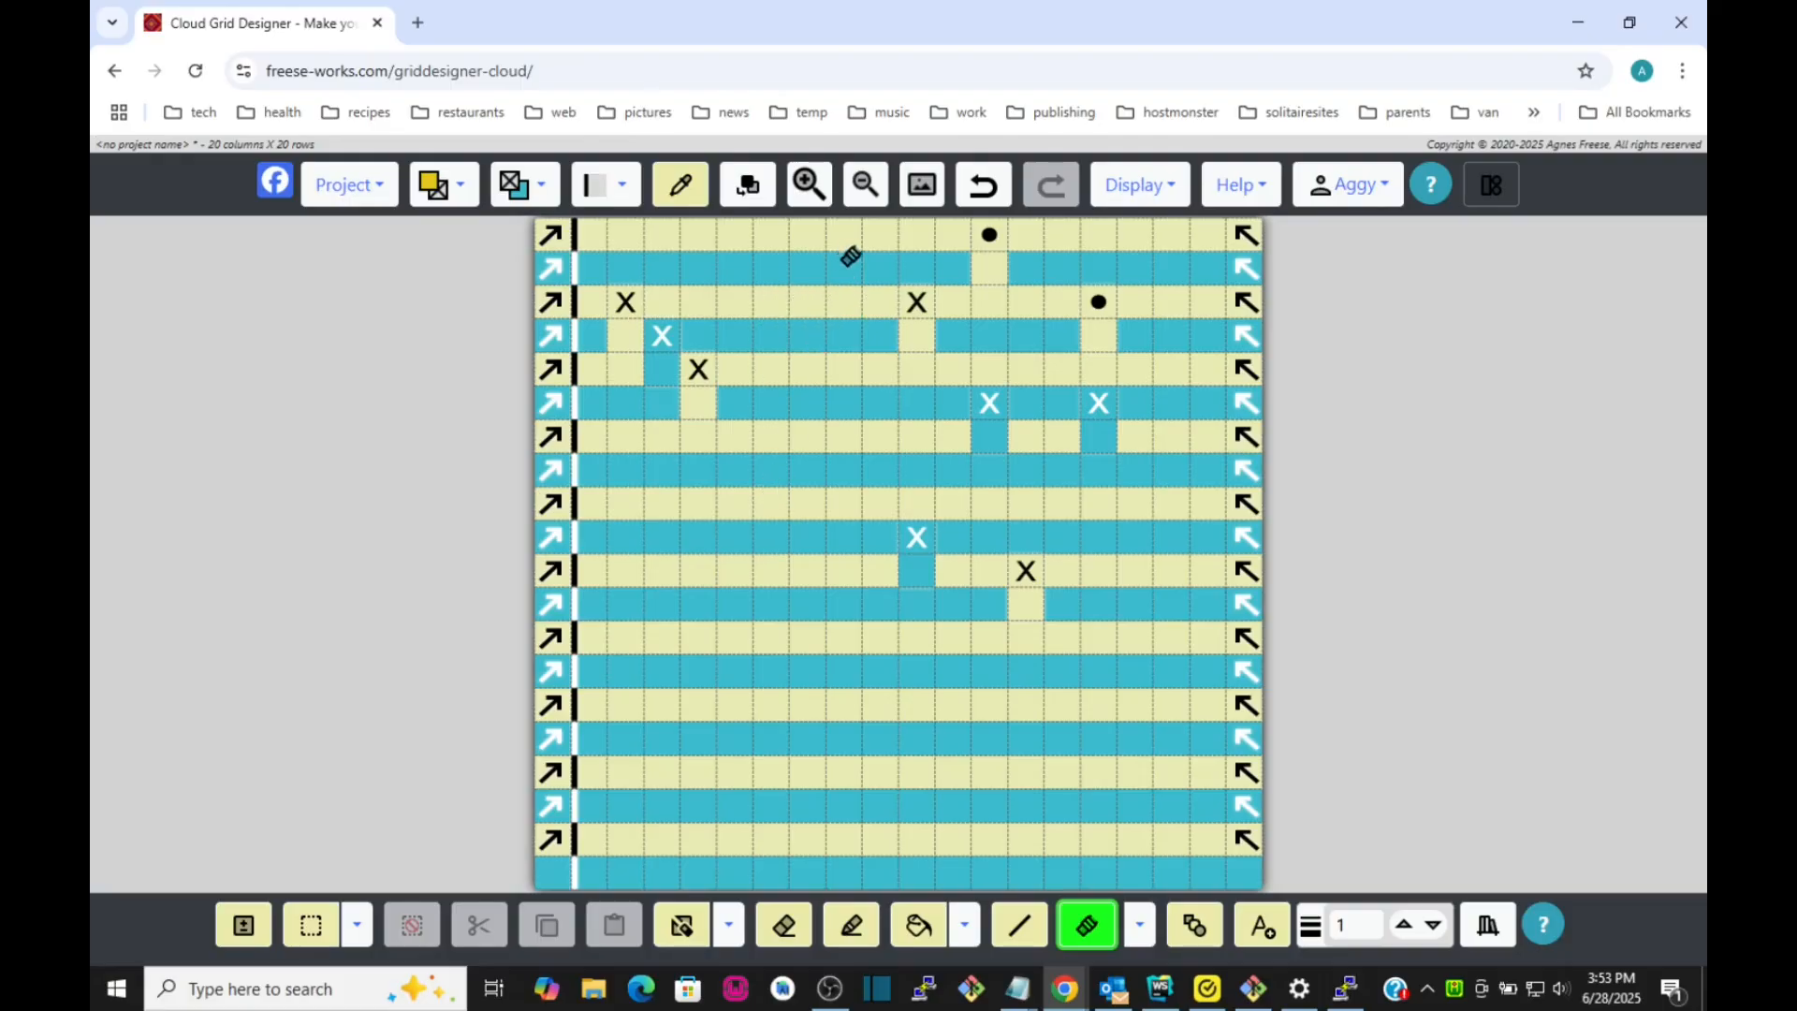
Erase the remaining scattered X and dot symbols with Erase All Symbols, sparing the diagonal trio in columns 3 to 5.
left_click(917, 299)
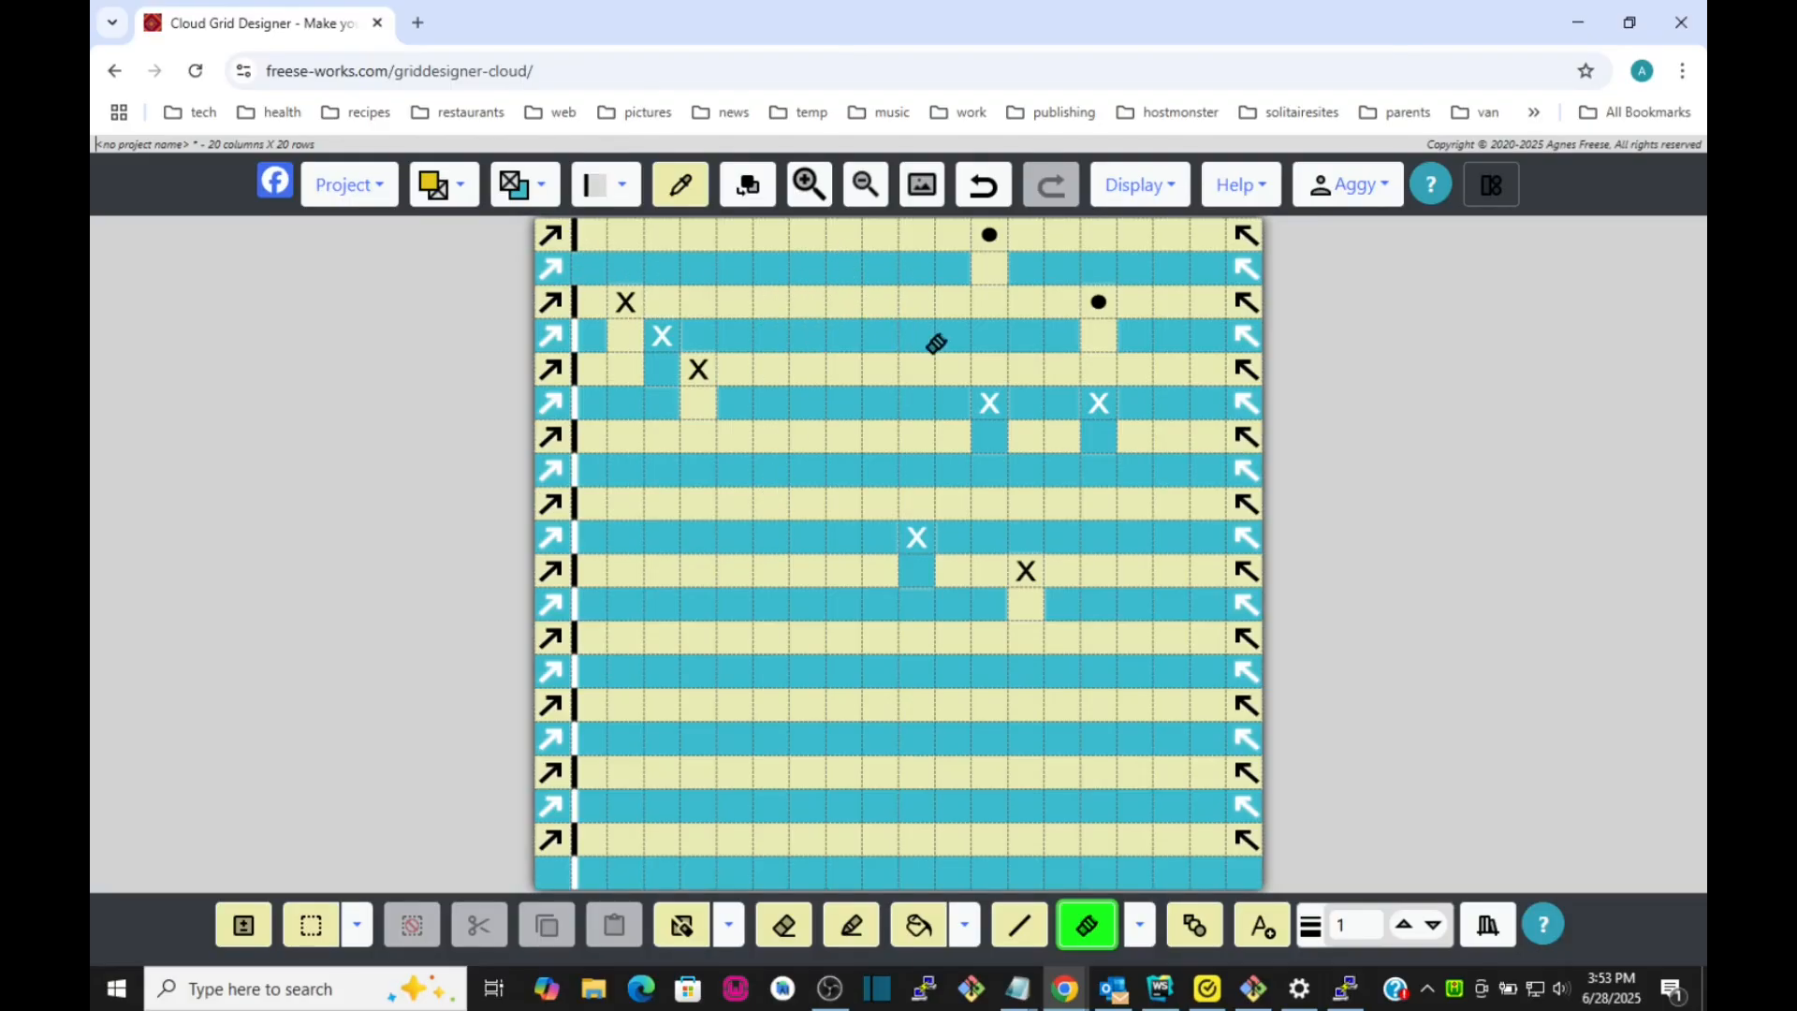
left_click(983, 185)
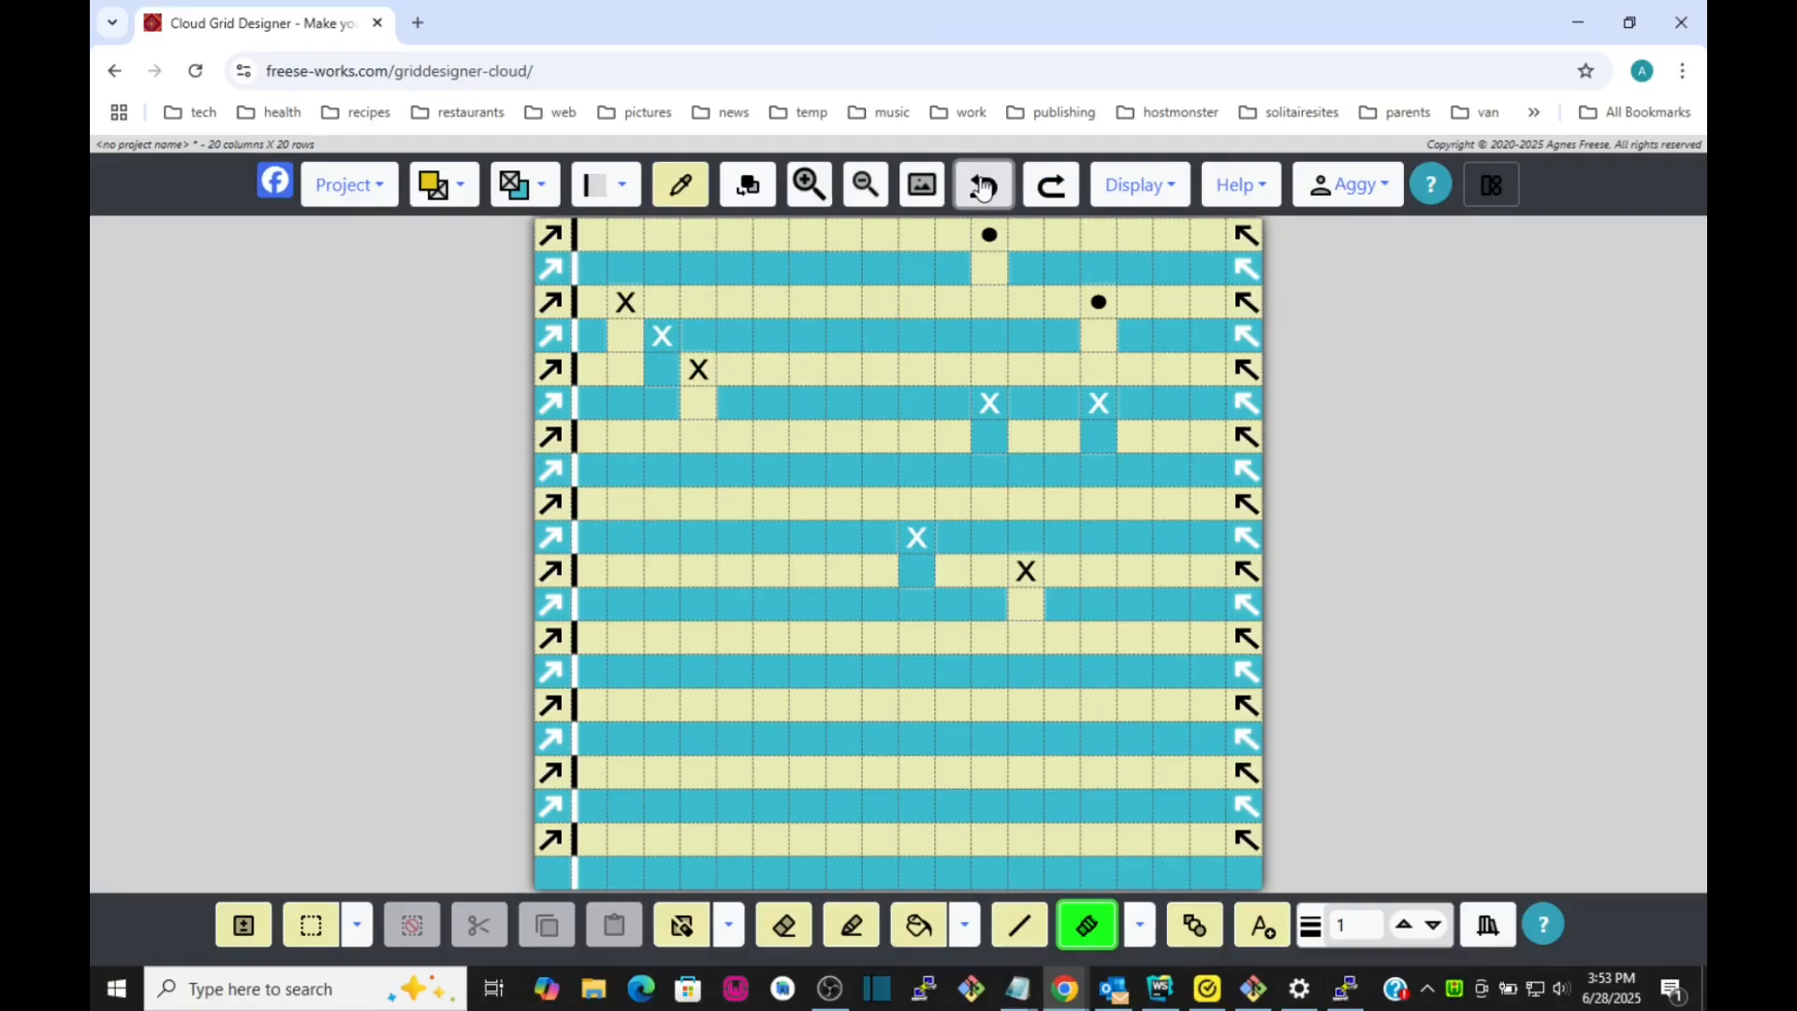
left_click(990, 233)
left_click(1099, 300)
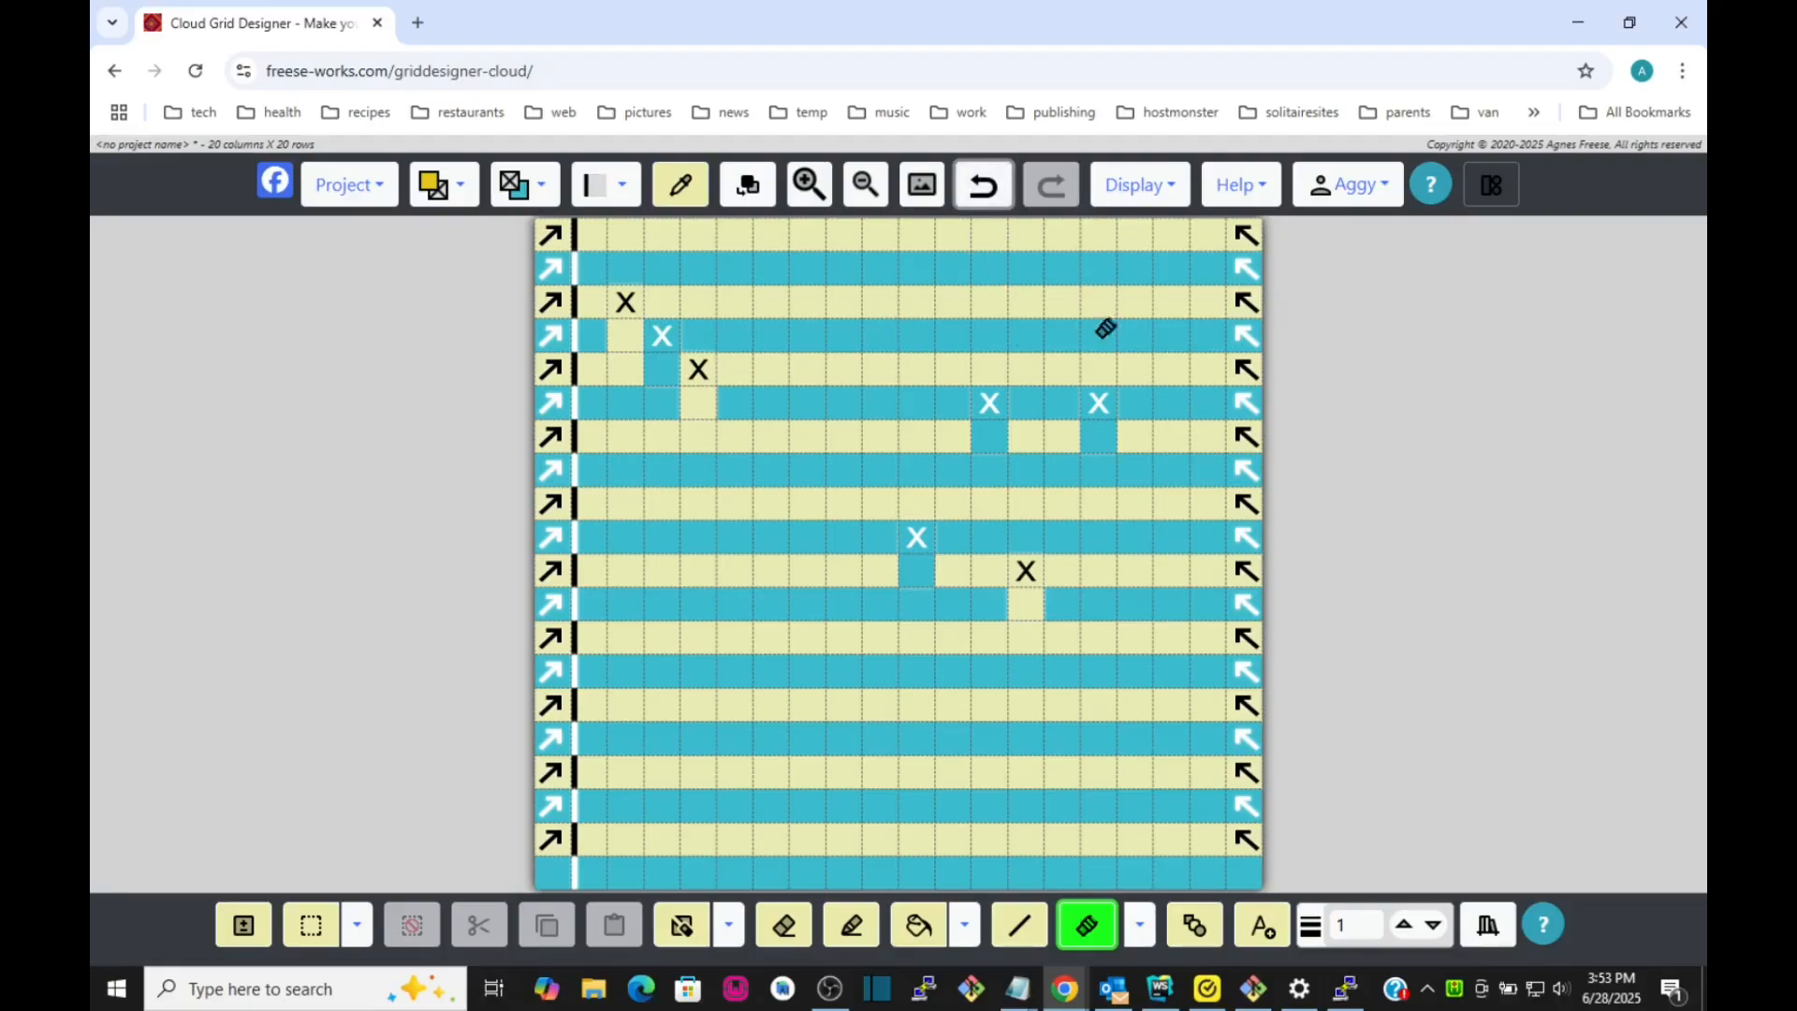
left_click(1099, 401)
left_click(990, 402)
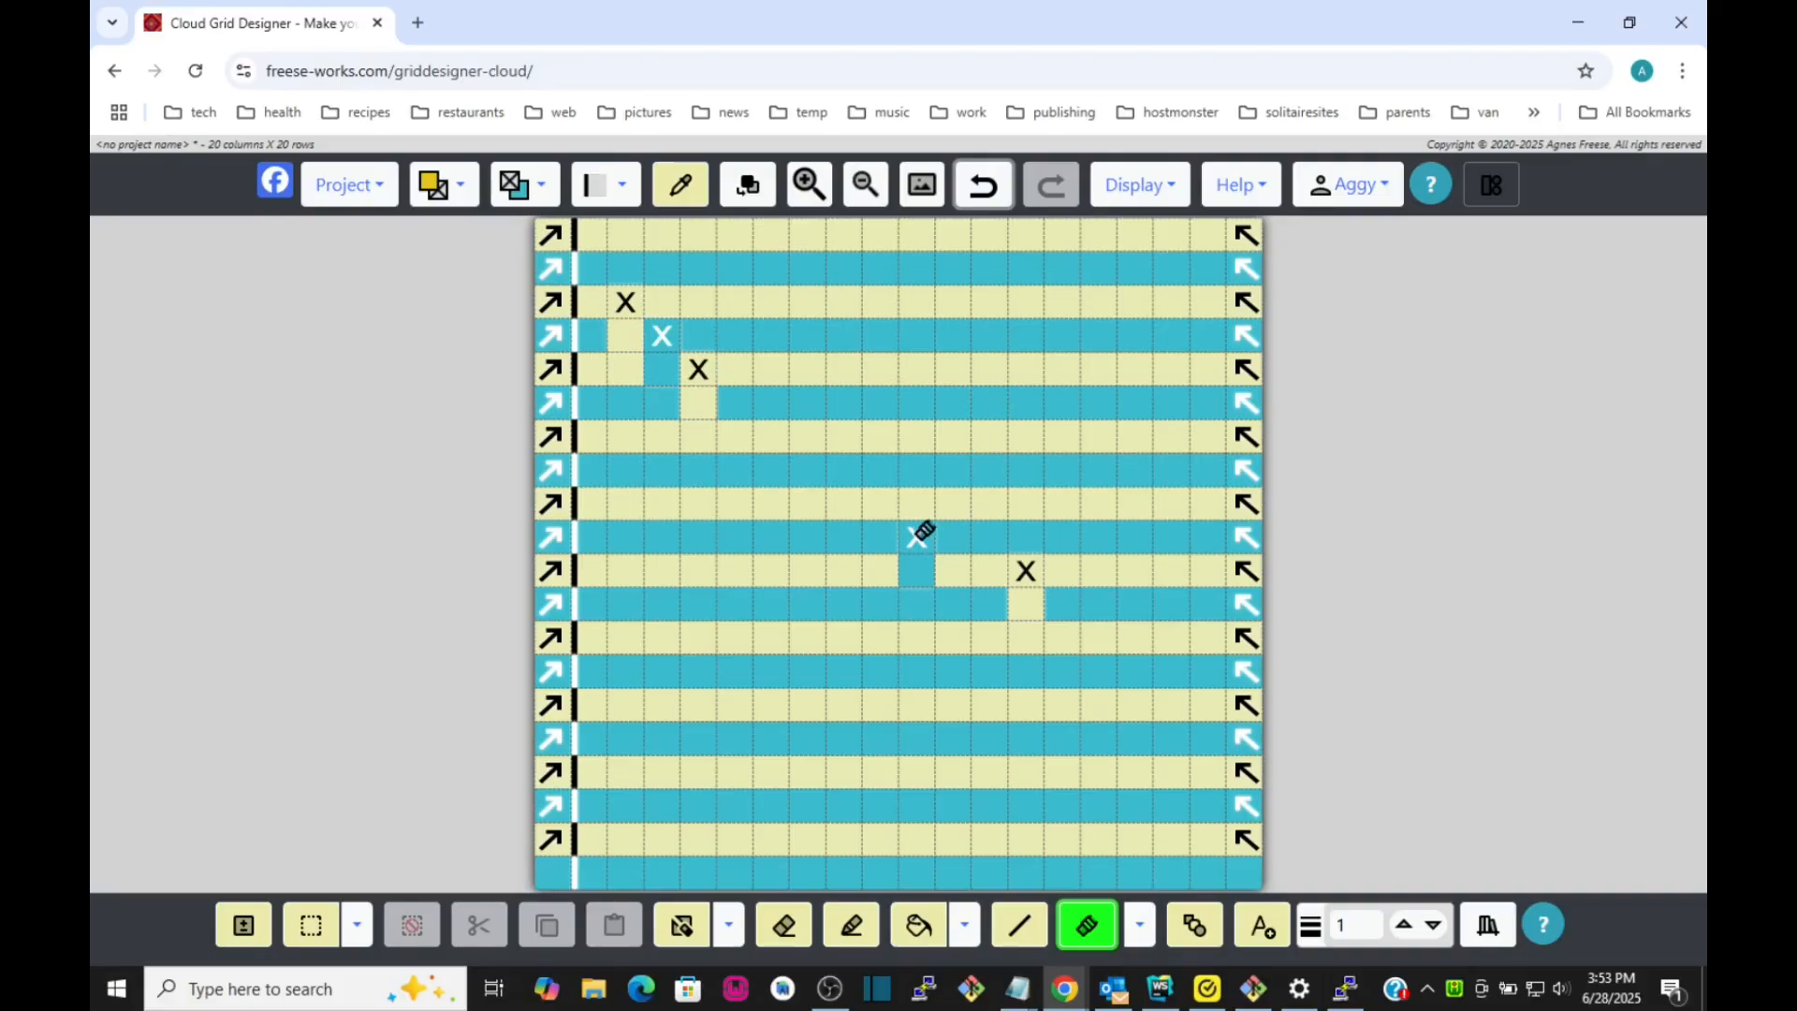
left_click(919, 534)
left_click(1025, 567)
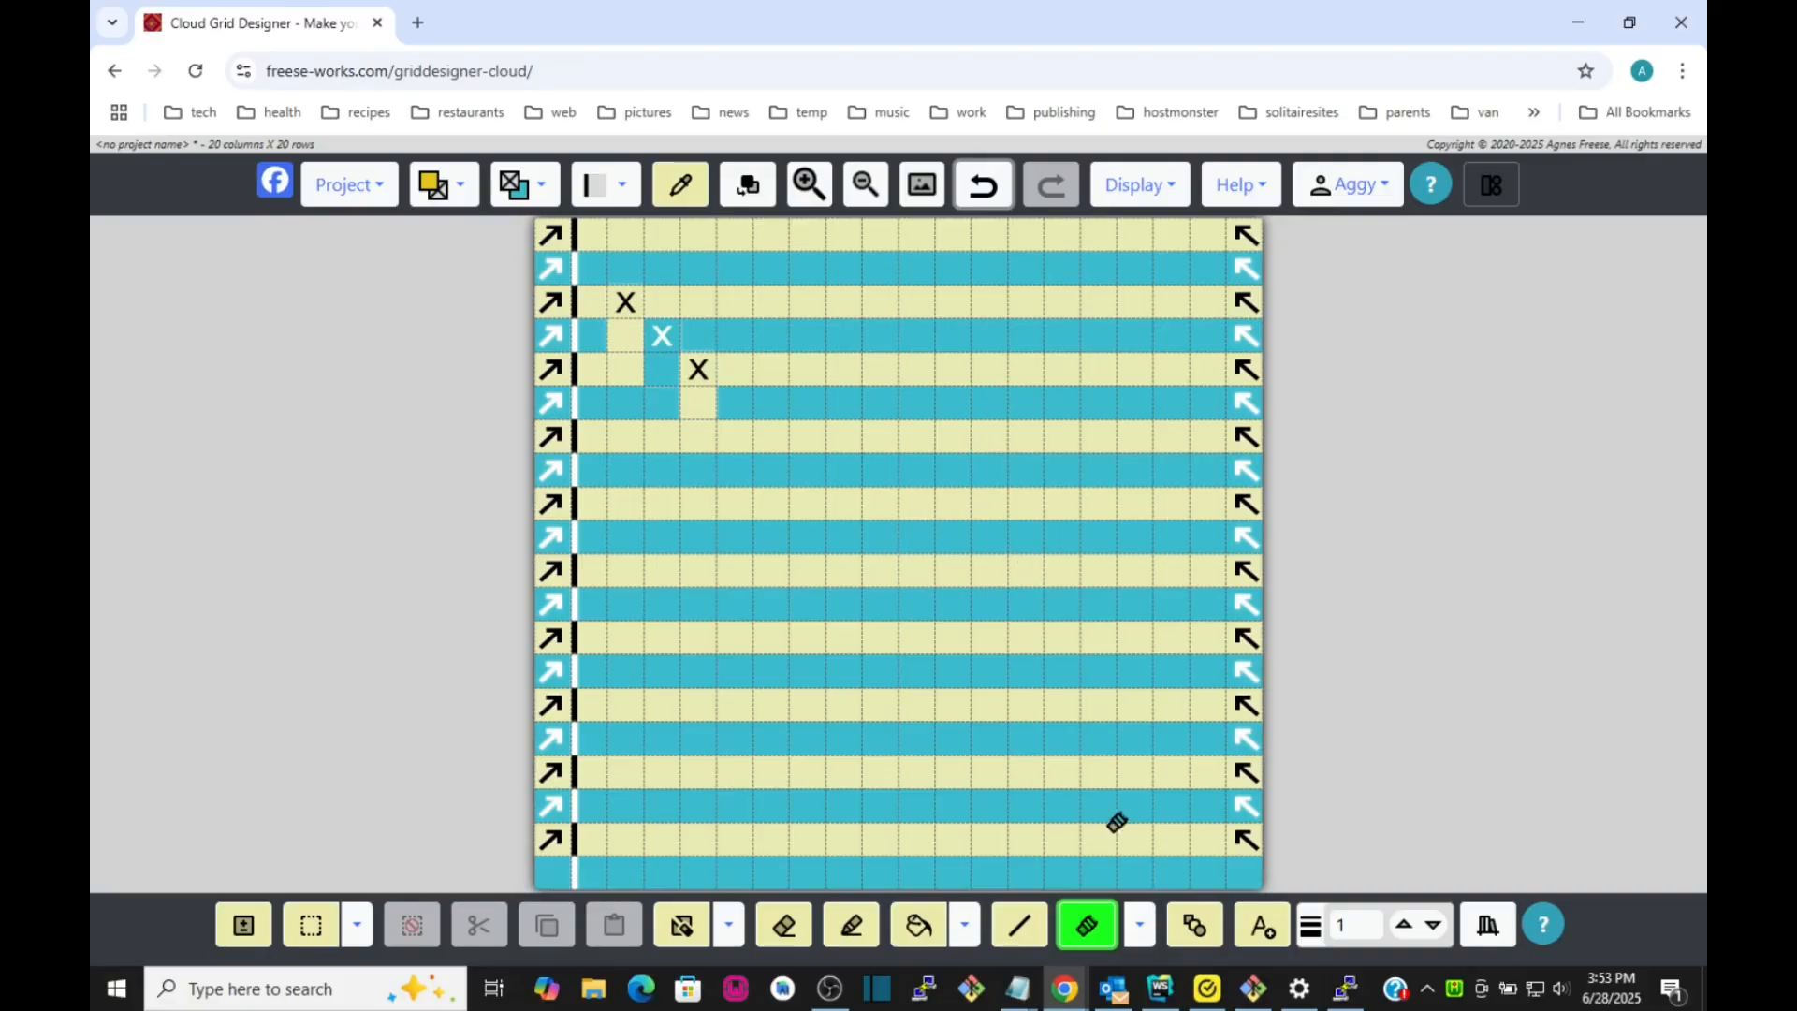
Activate Erase Symbol by Type and choose X as the current design symbol.
left_click(1141, 927)
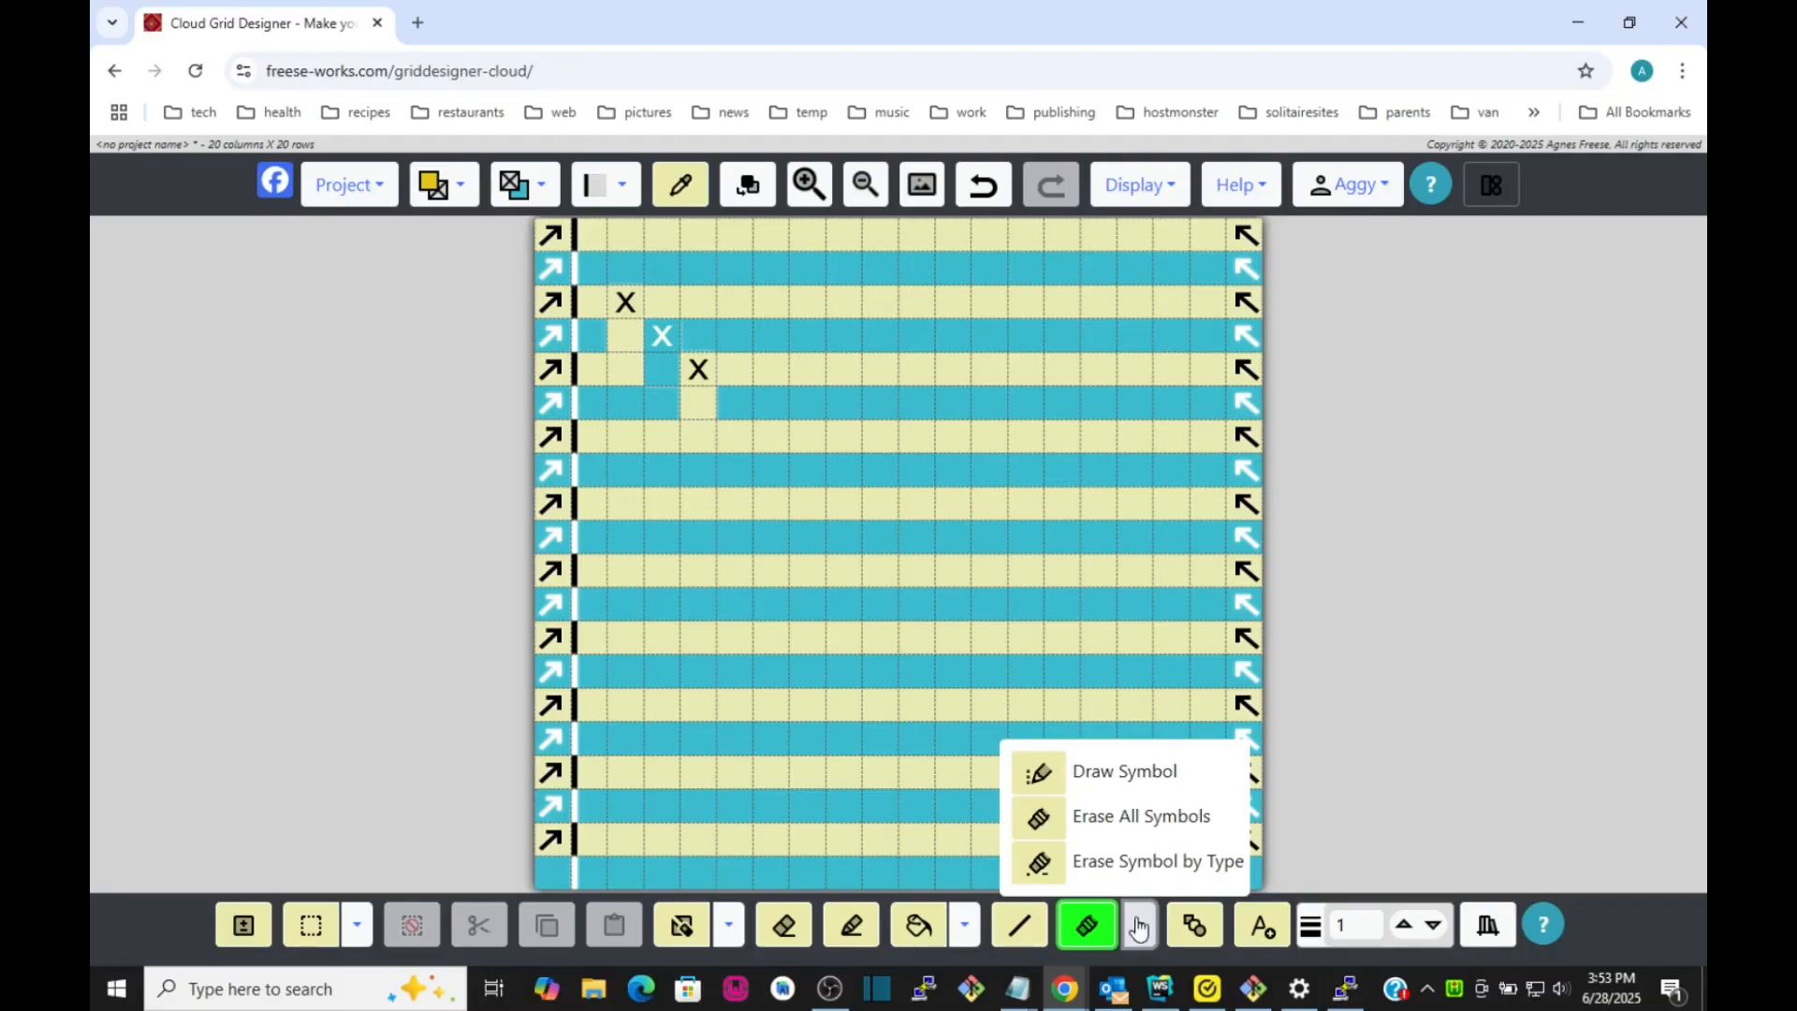
left_click(1040, 868)
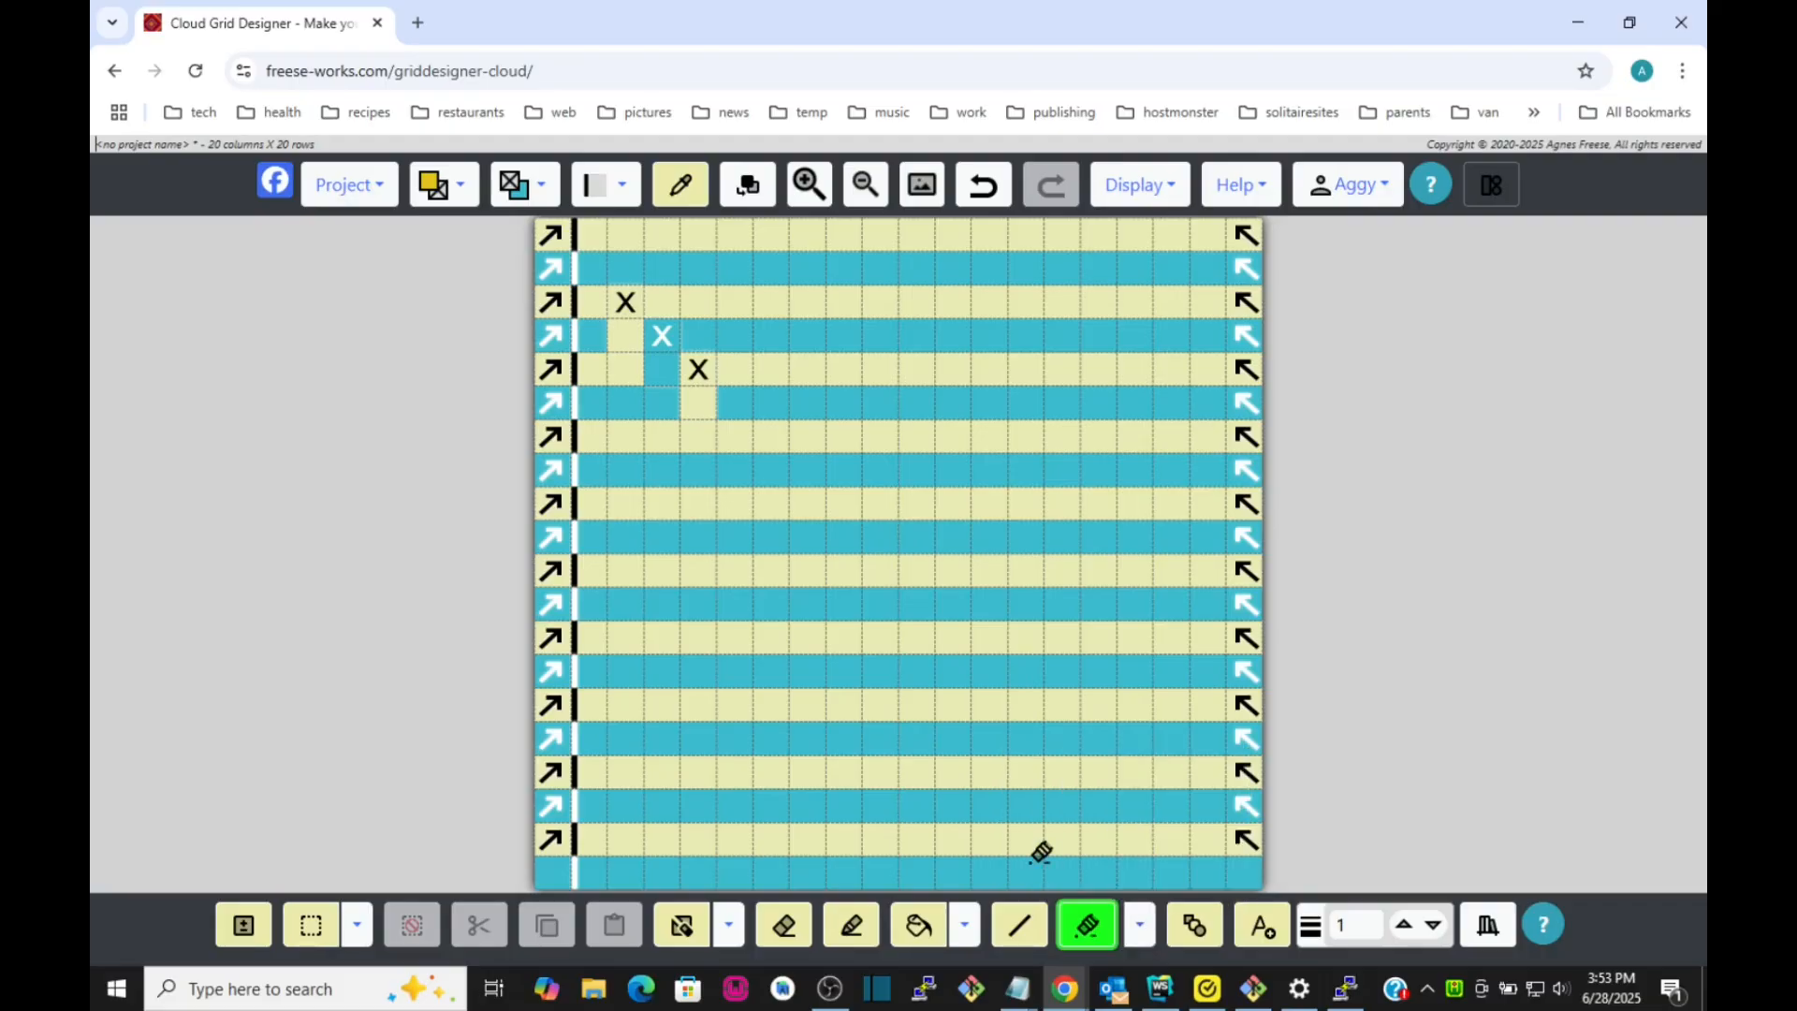
left_click(625, 187)
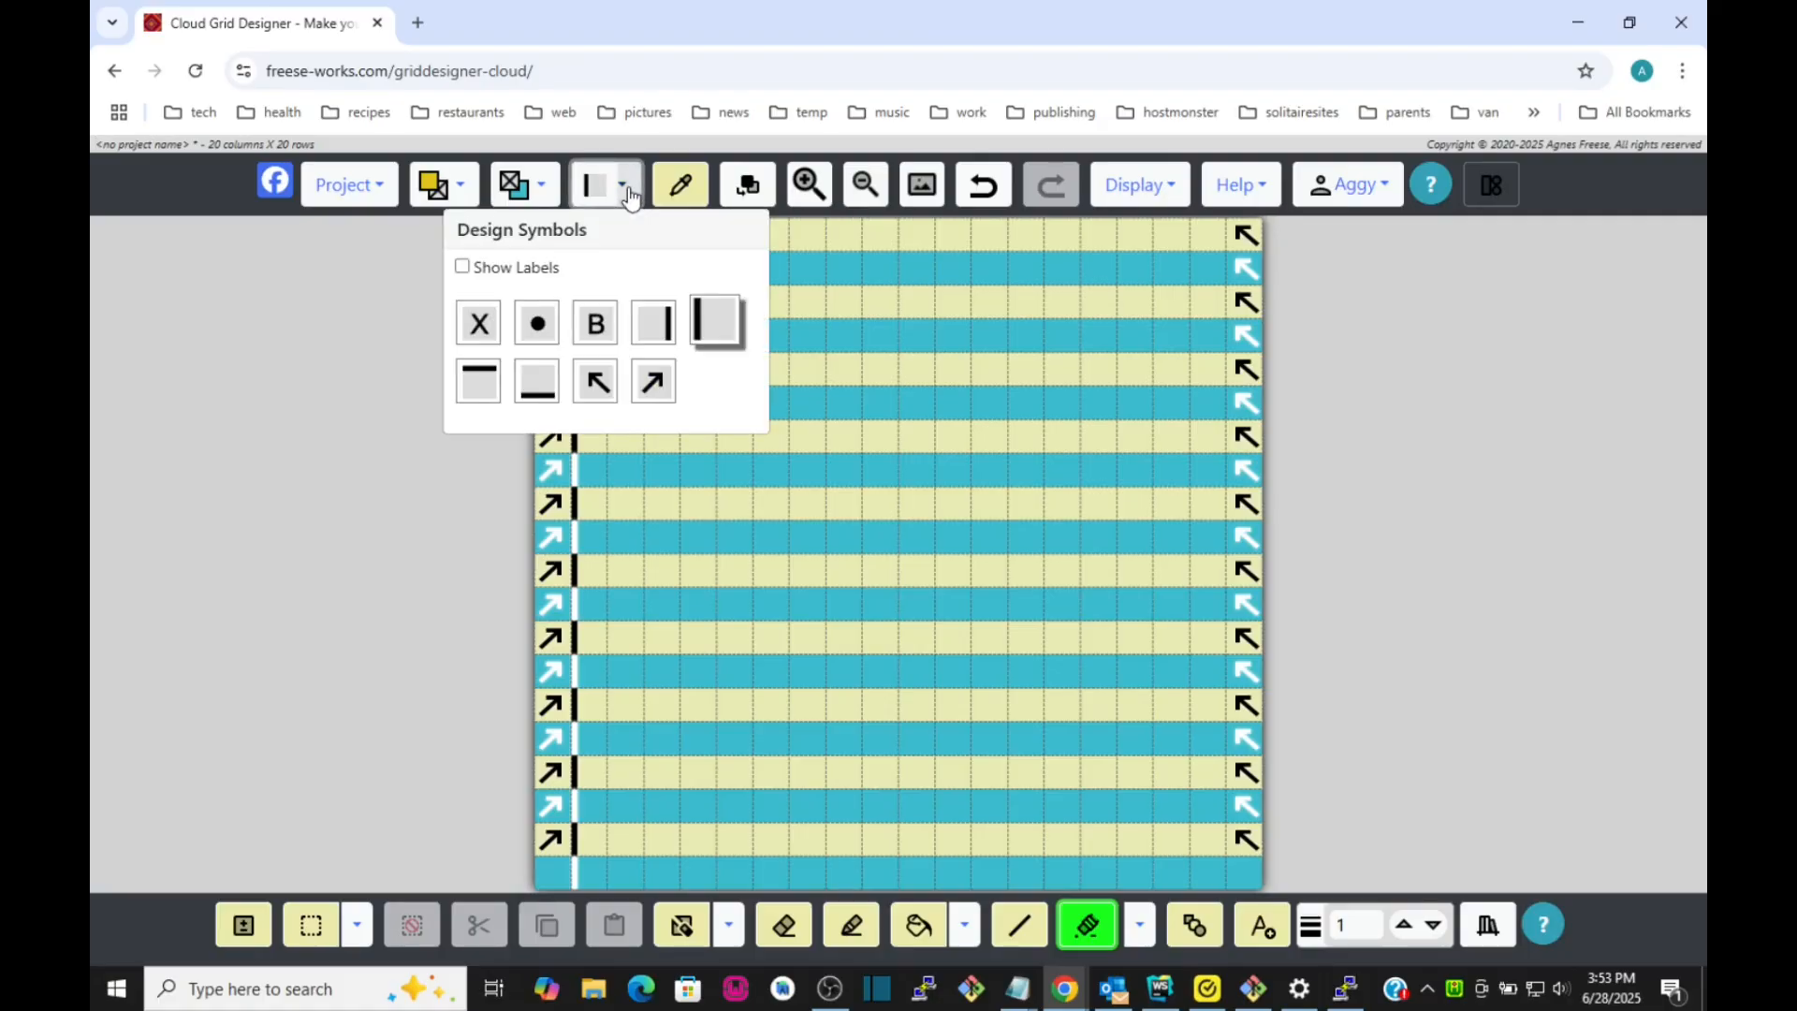
left_click(478, 323)
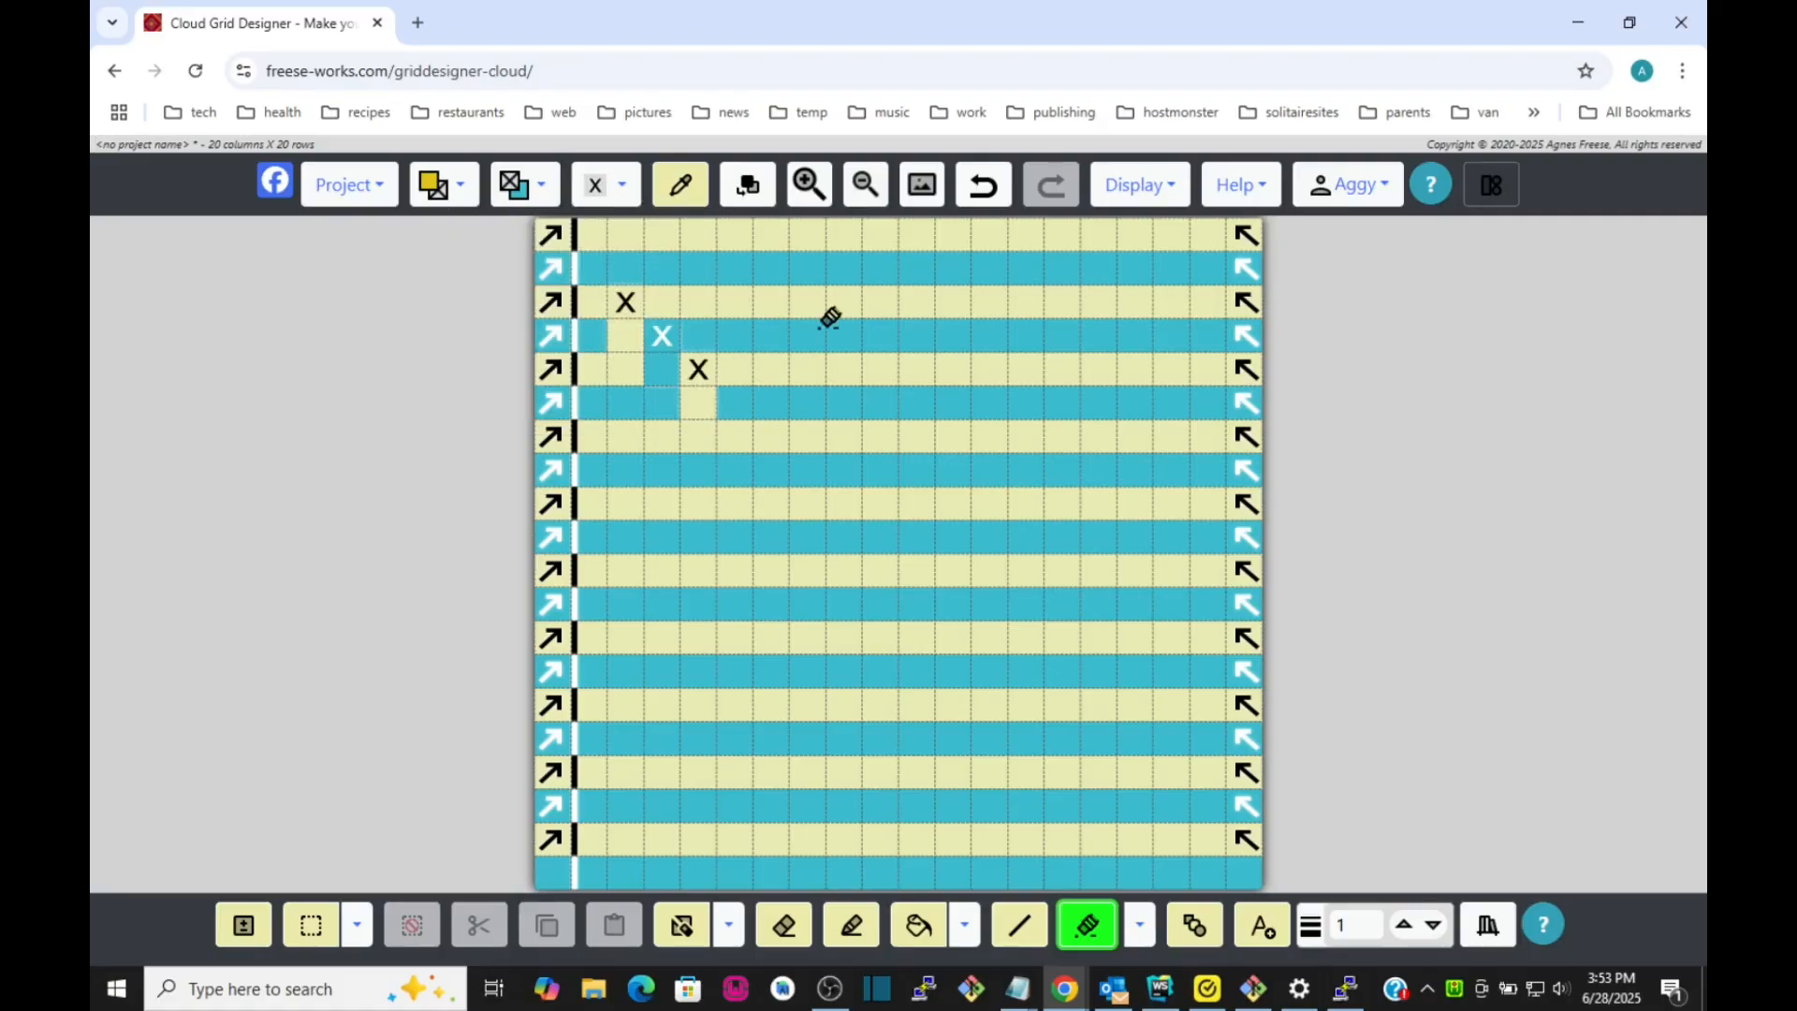
Draw a second diagonal of three X symbols in columns 6 to 8, rows 3 to 5 from the top, removing and redrawing its first X.
left_click(1139, 926)
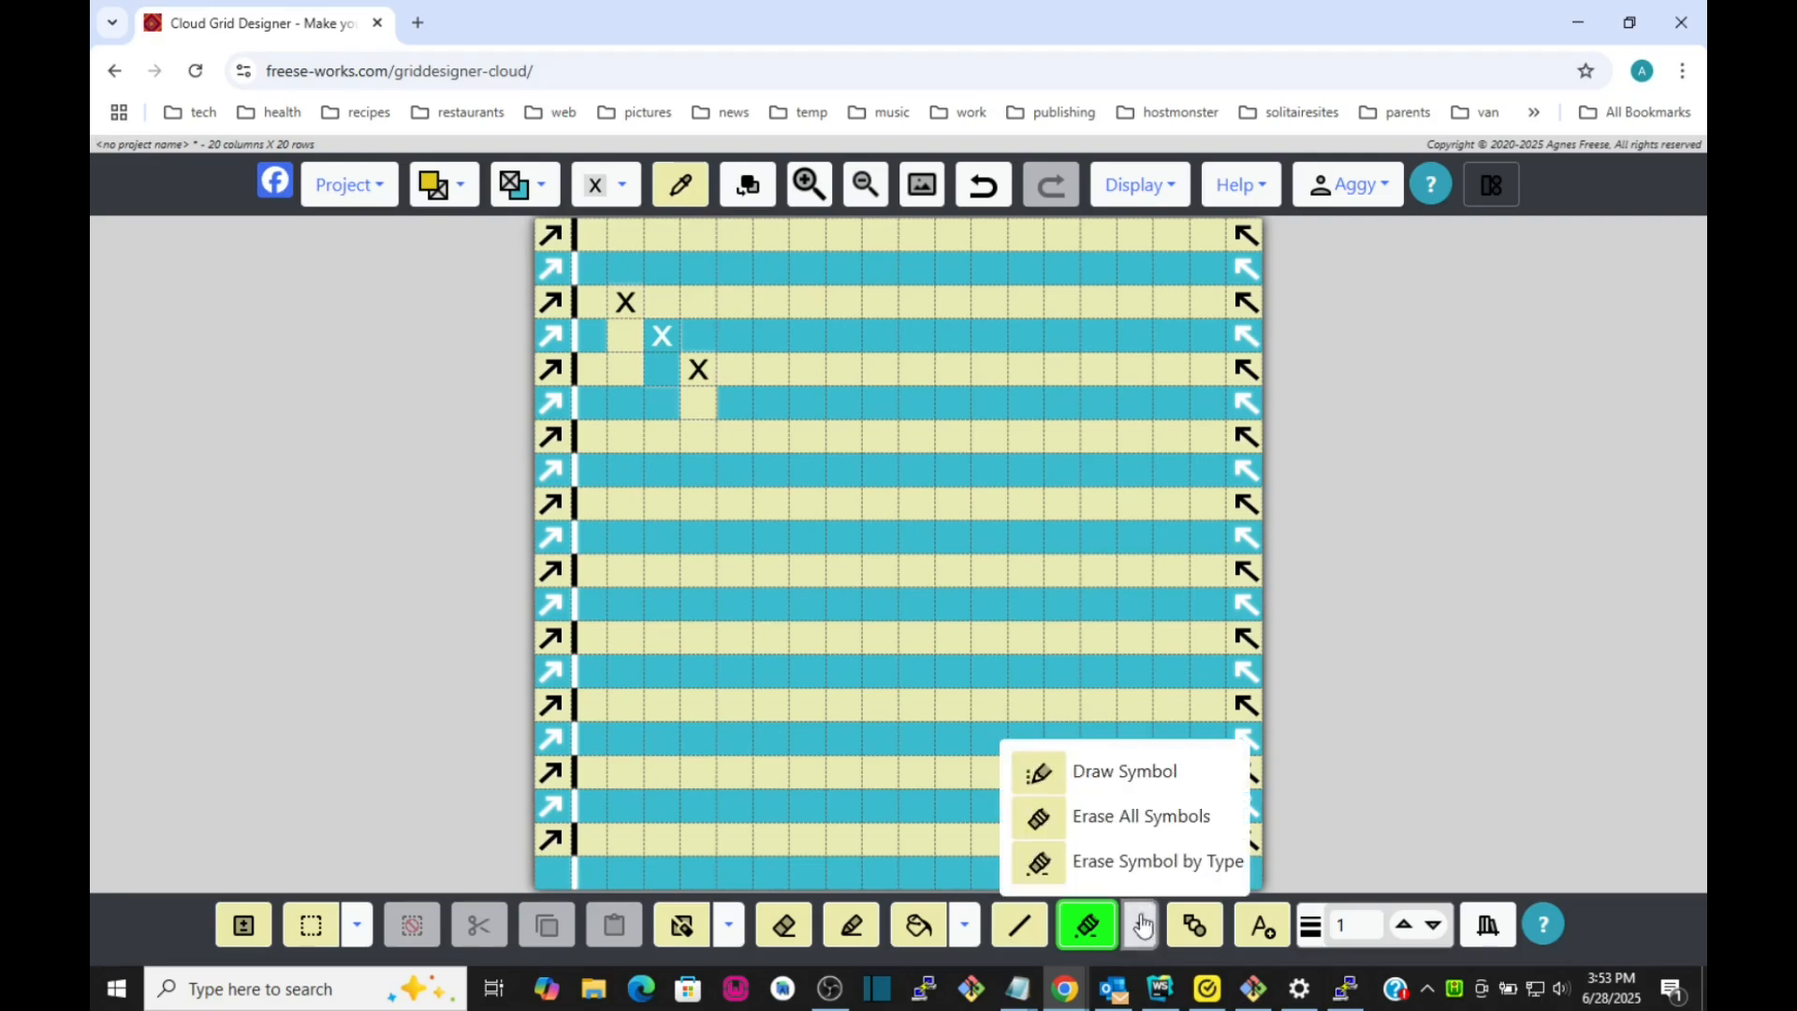
left_click(1039, 773)
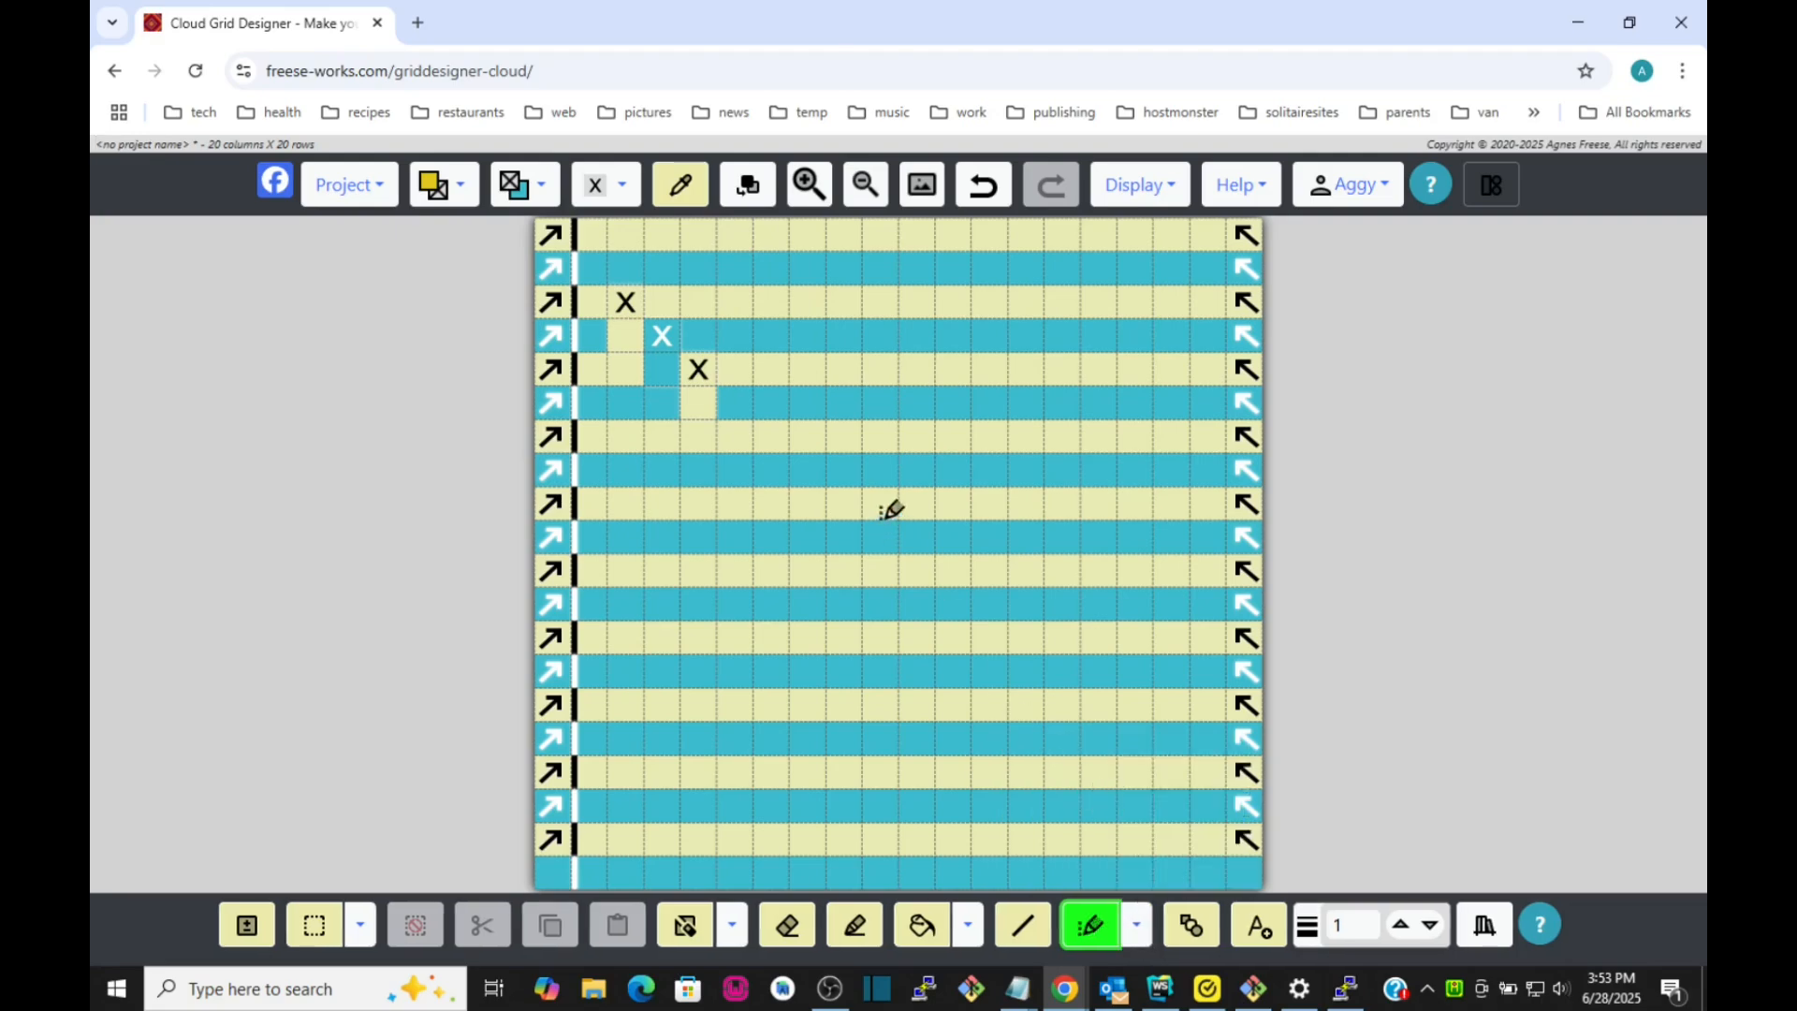
left_click(737, 297)
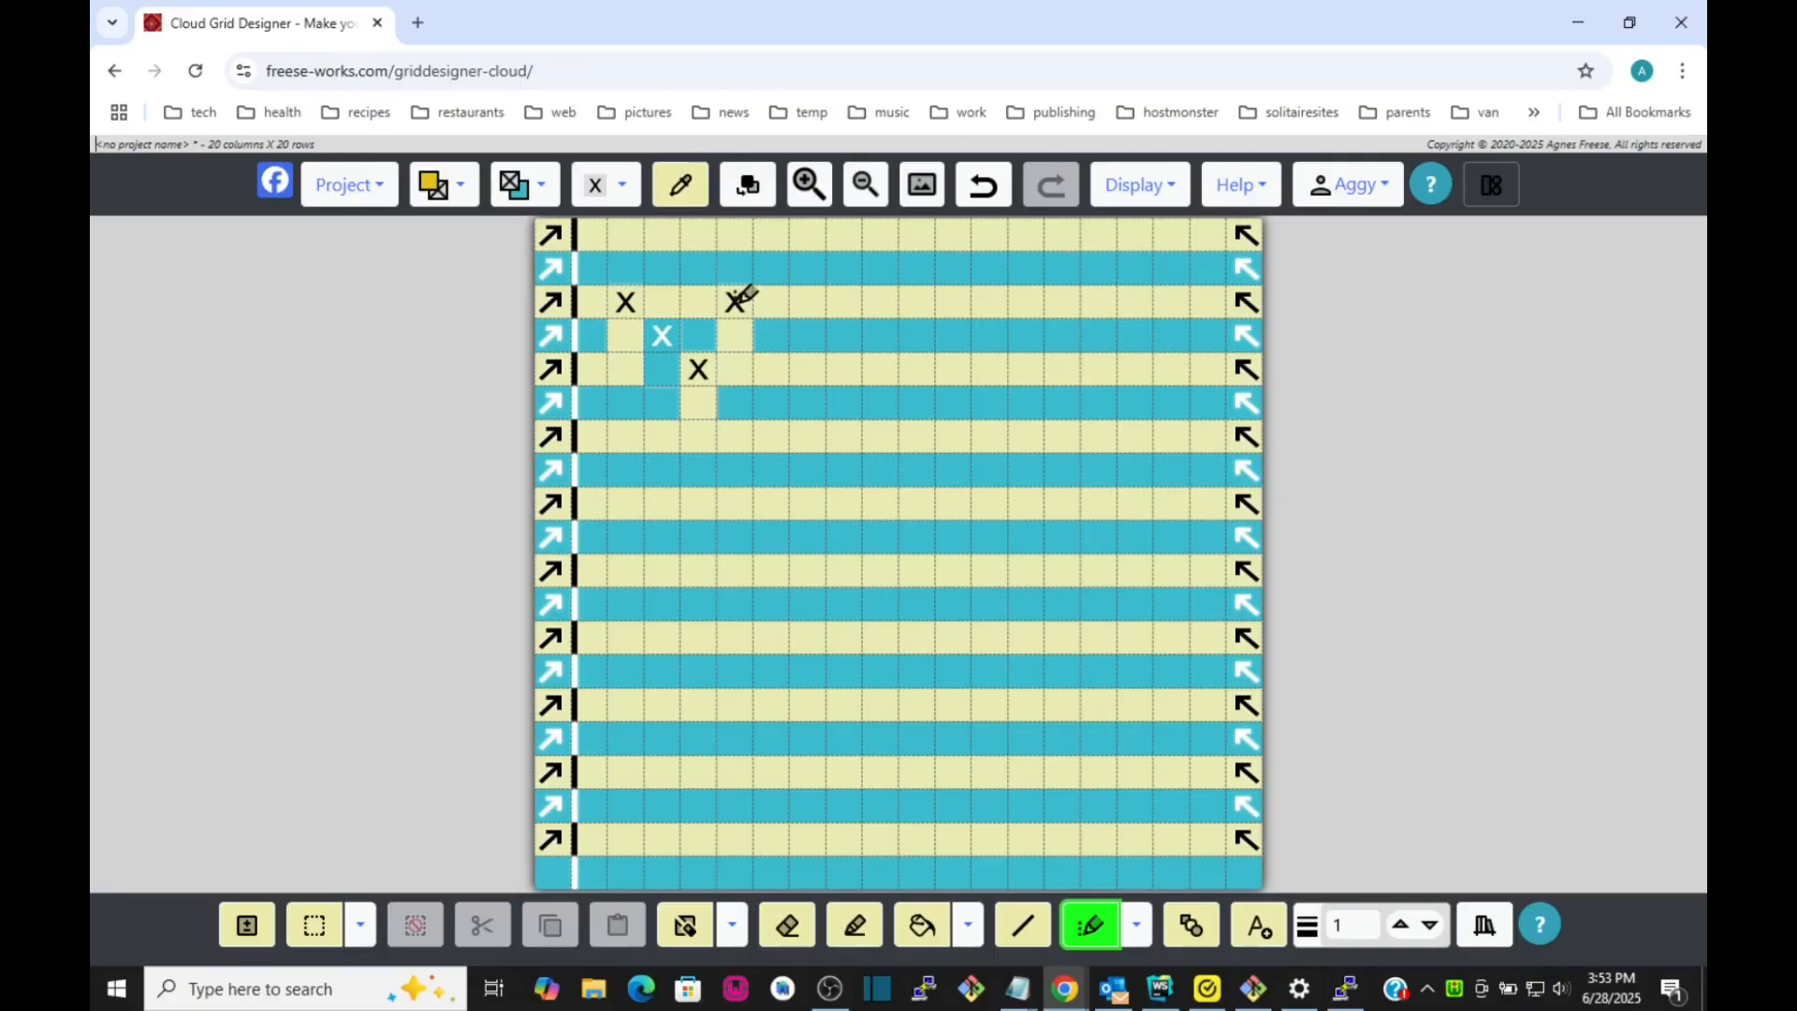
left_click(771, 332)
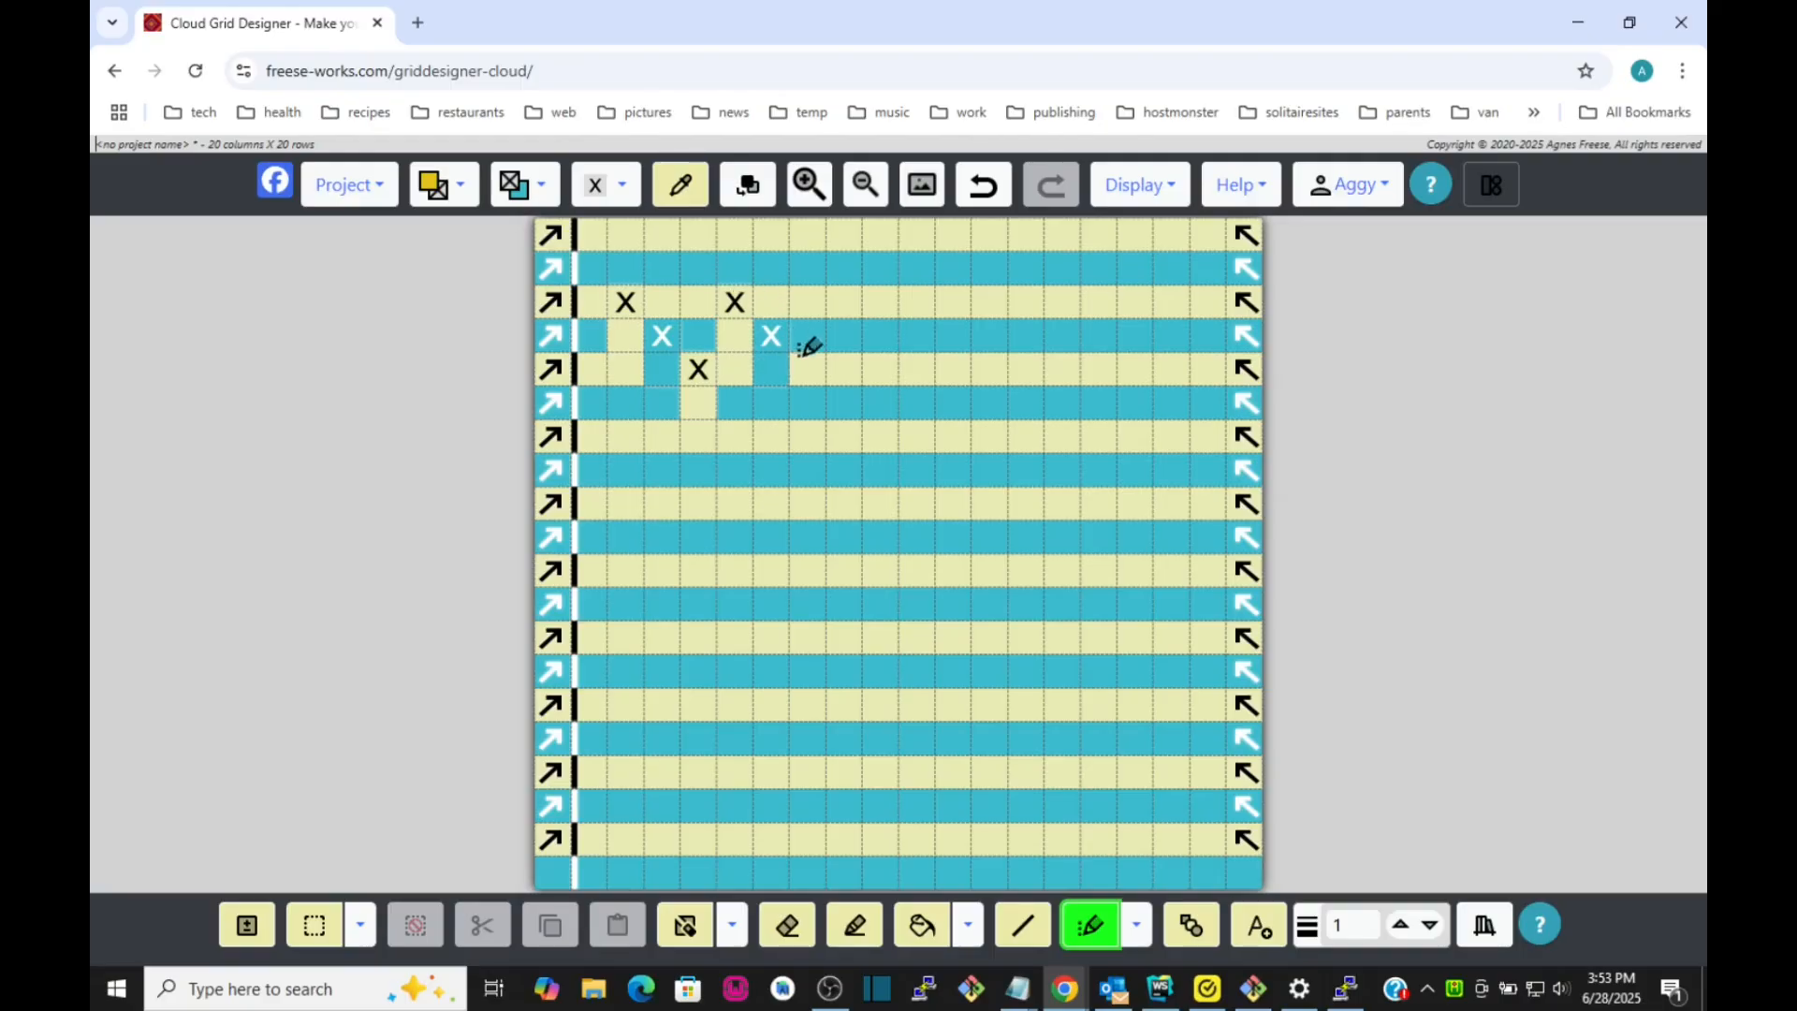
left_click(808, 365)
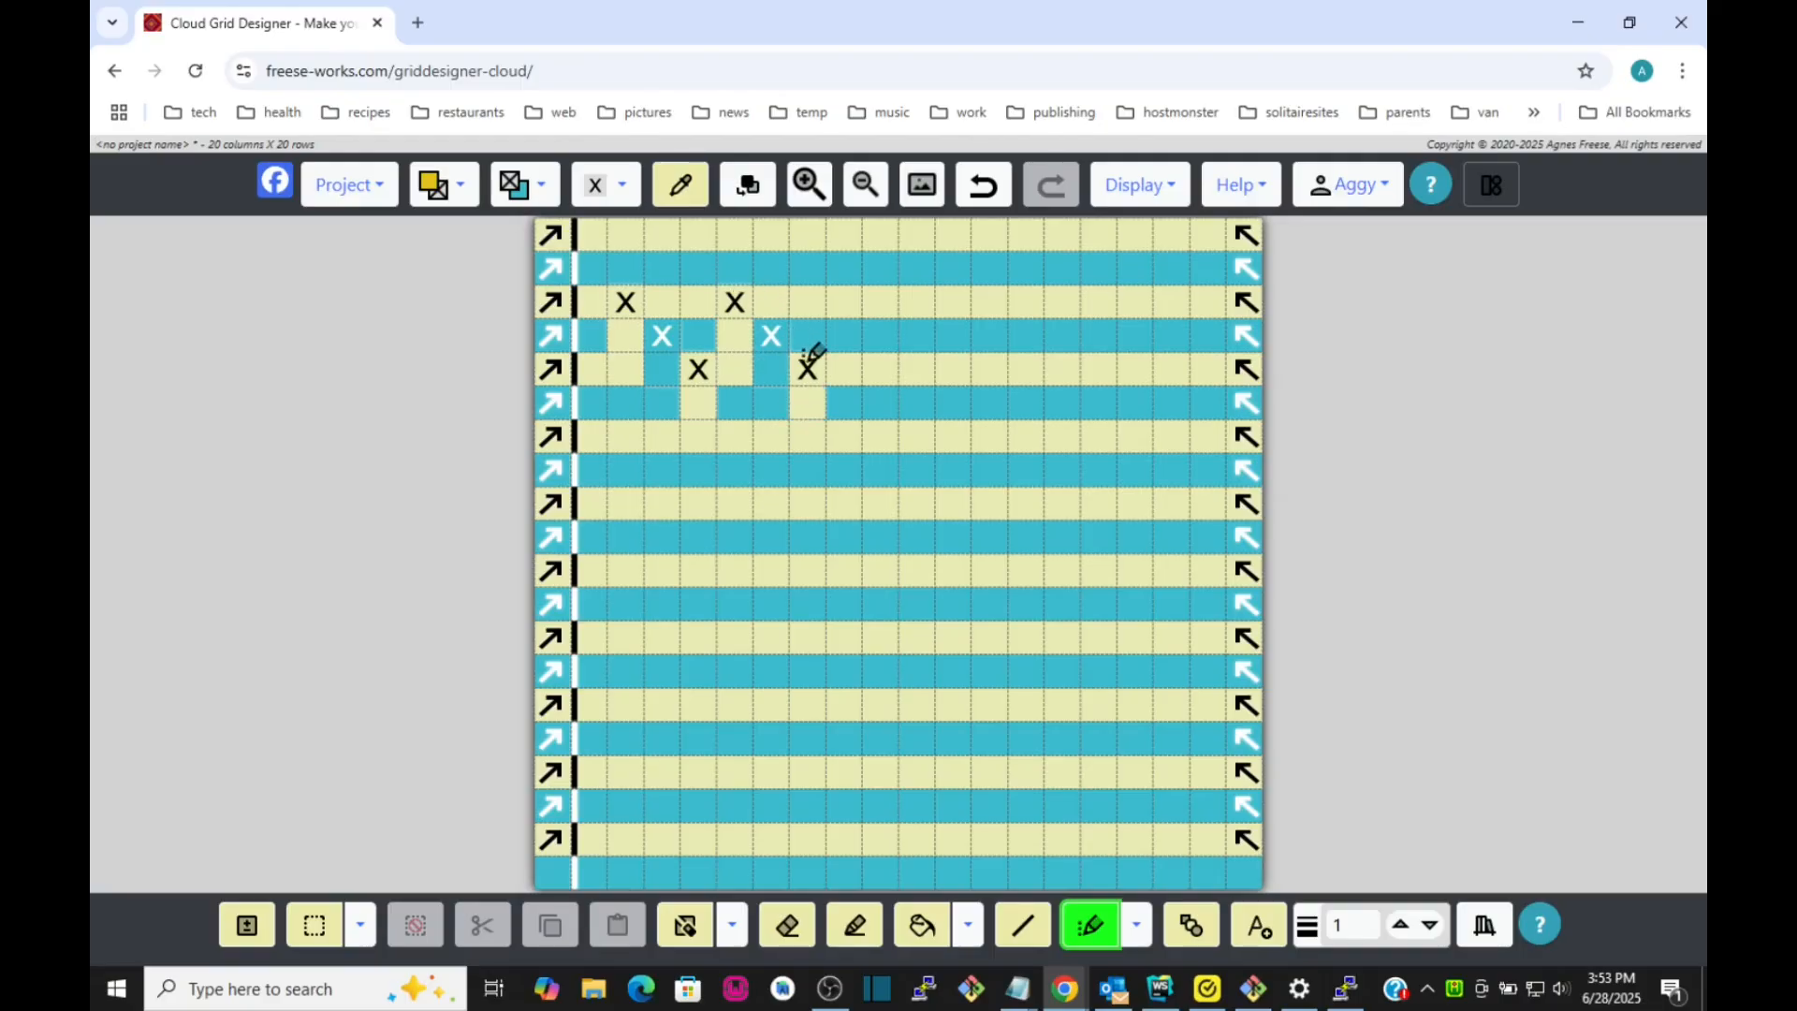
left_click(737, 298)
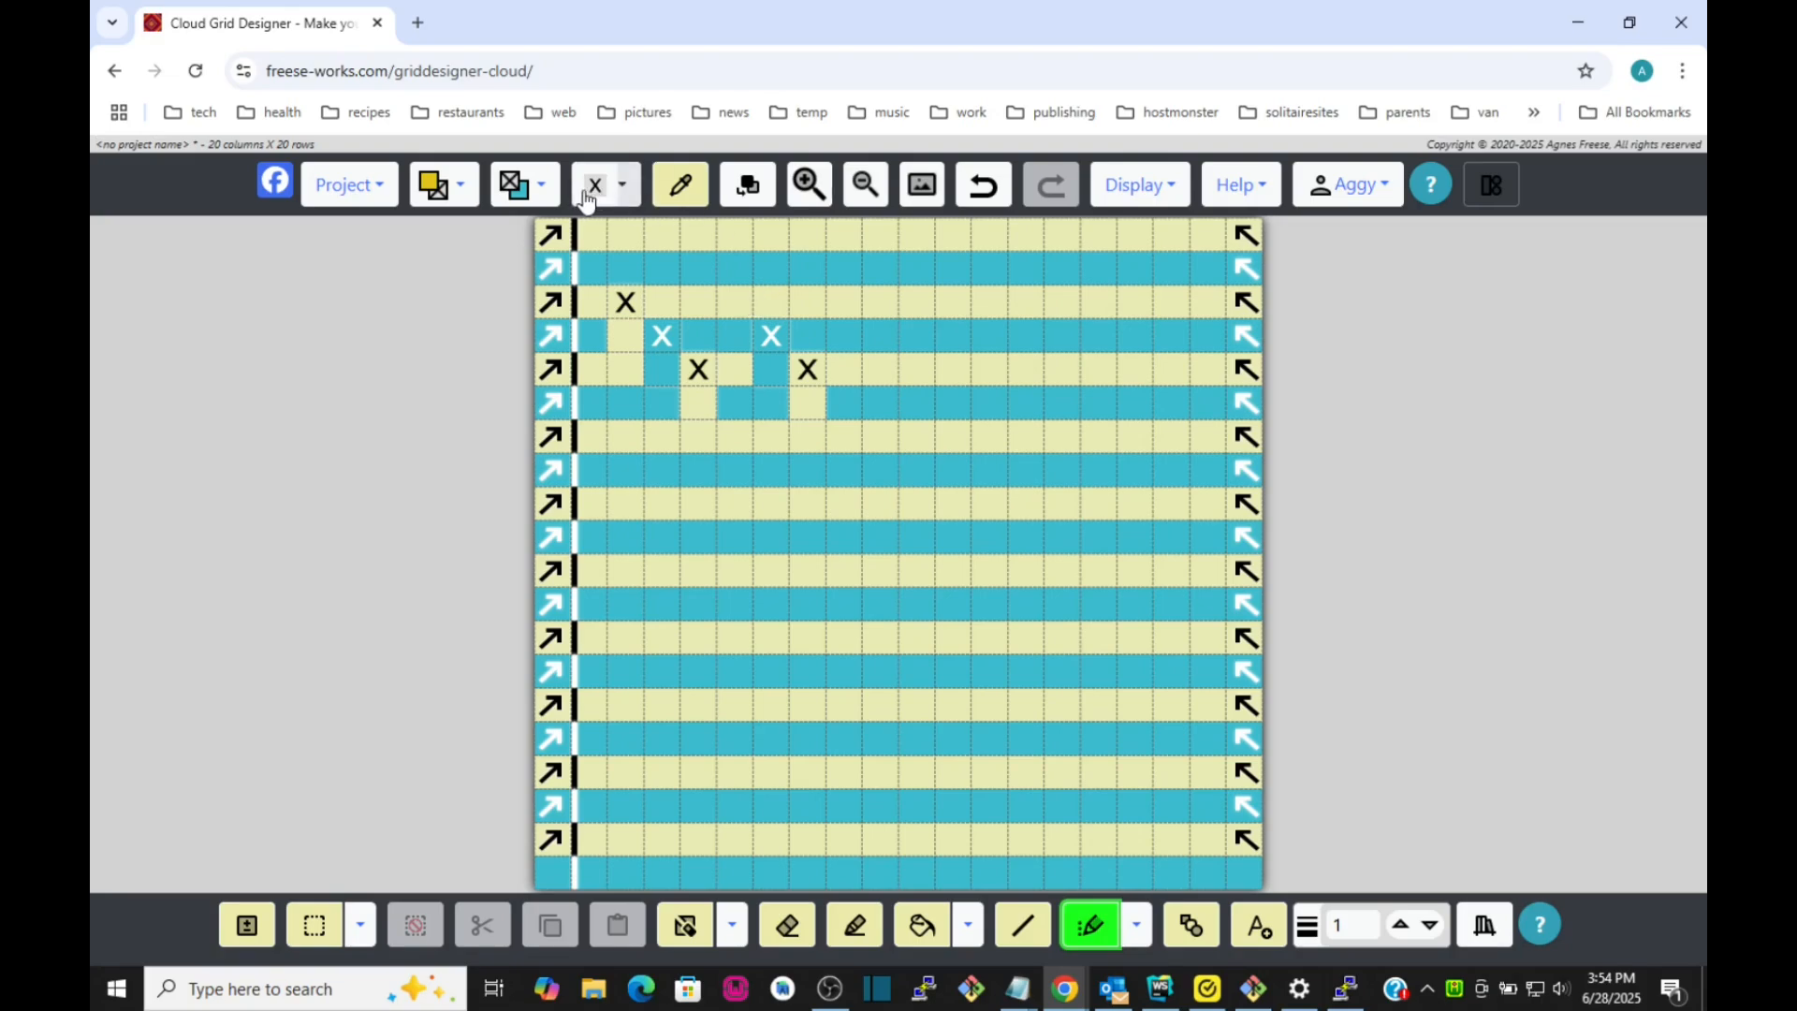
left_click(738, 301)
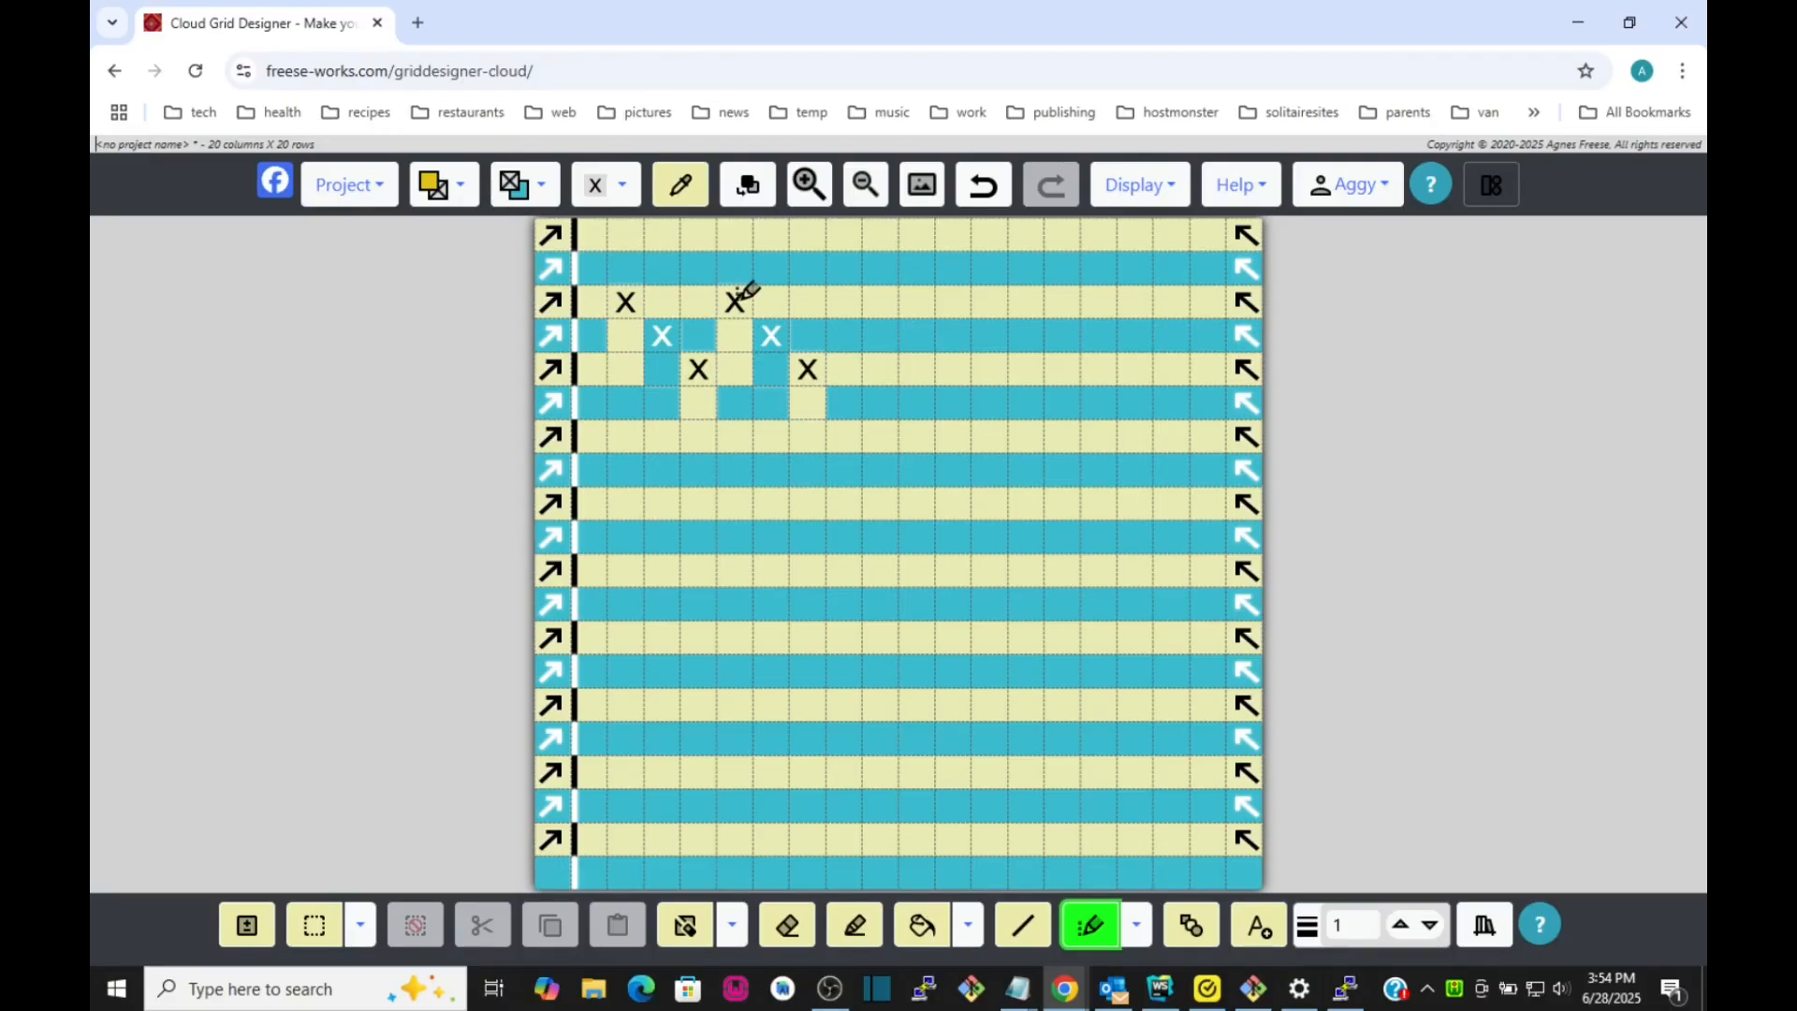
Draw four X symbols in columns 10, 12, 14 and 15 and remove each again with Draw Symbol.
left_click(879, 299)
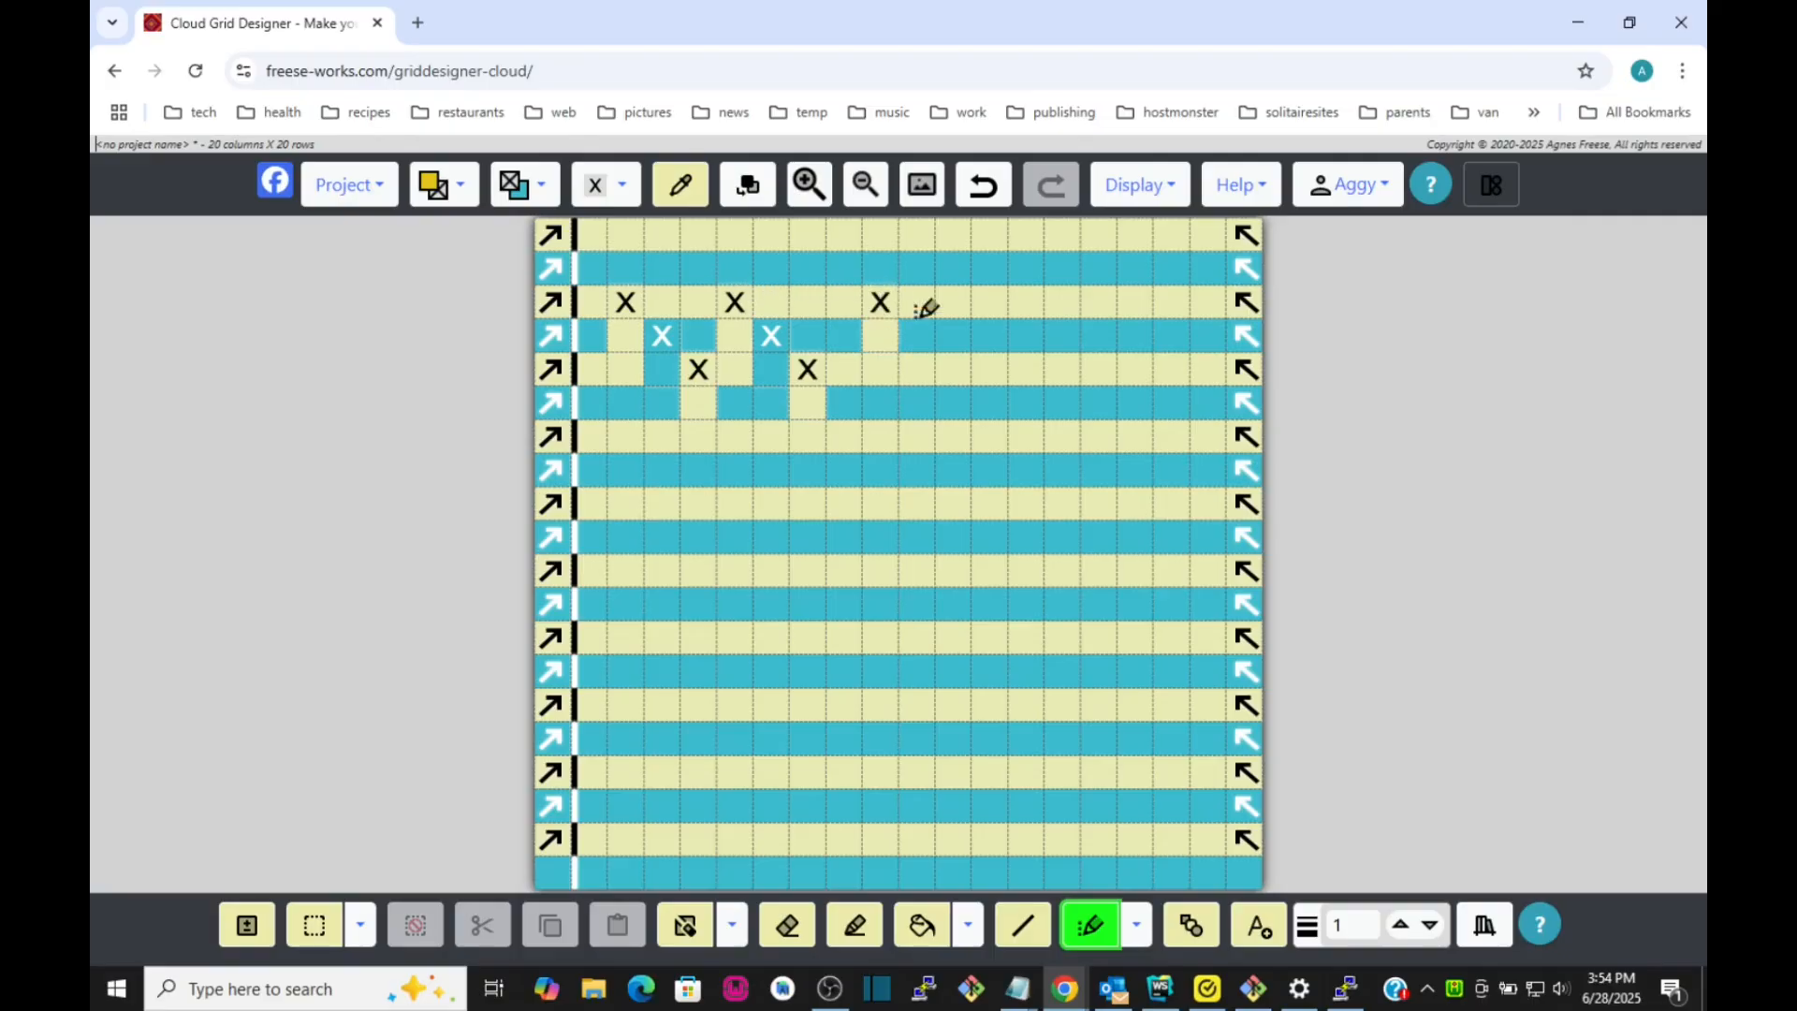
left_click(955, 333)
left_click(1026, 403)
left_click(1063, 436)
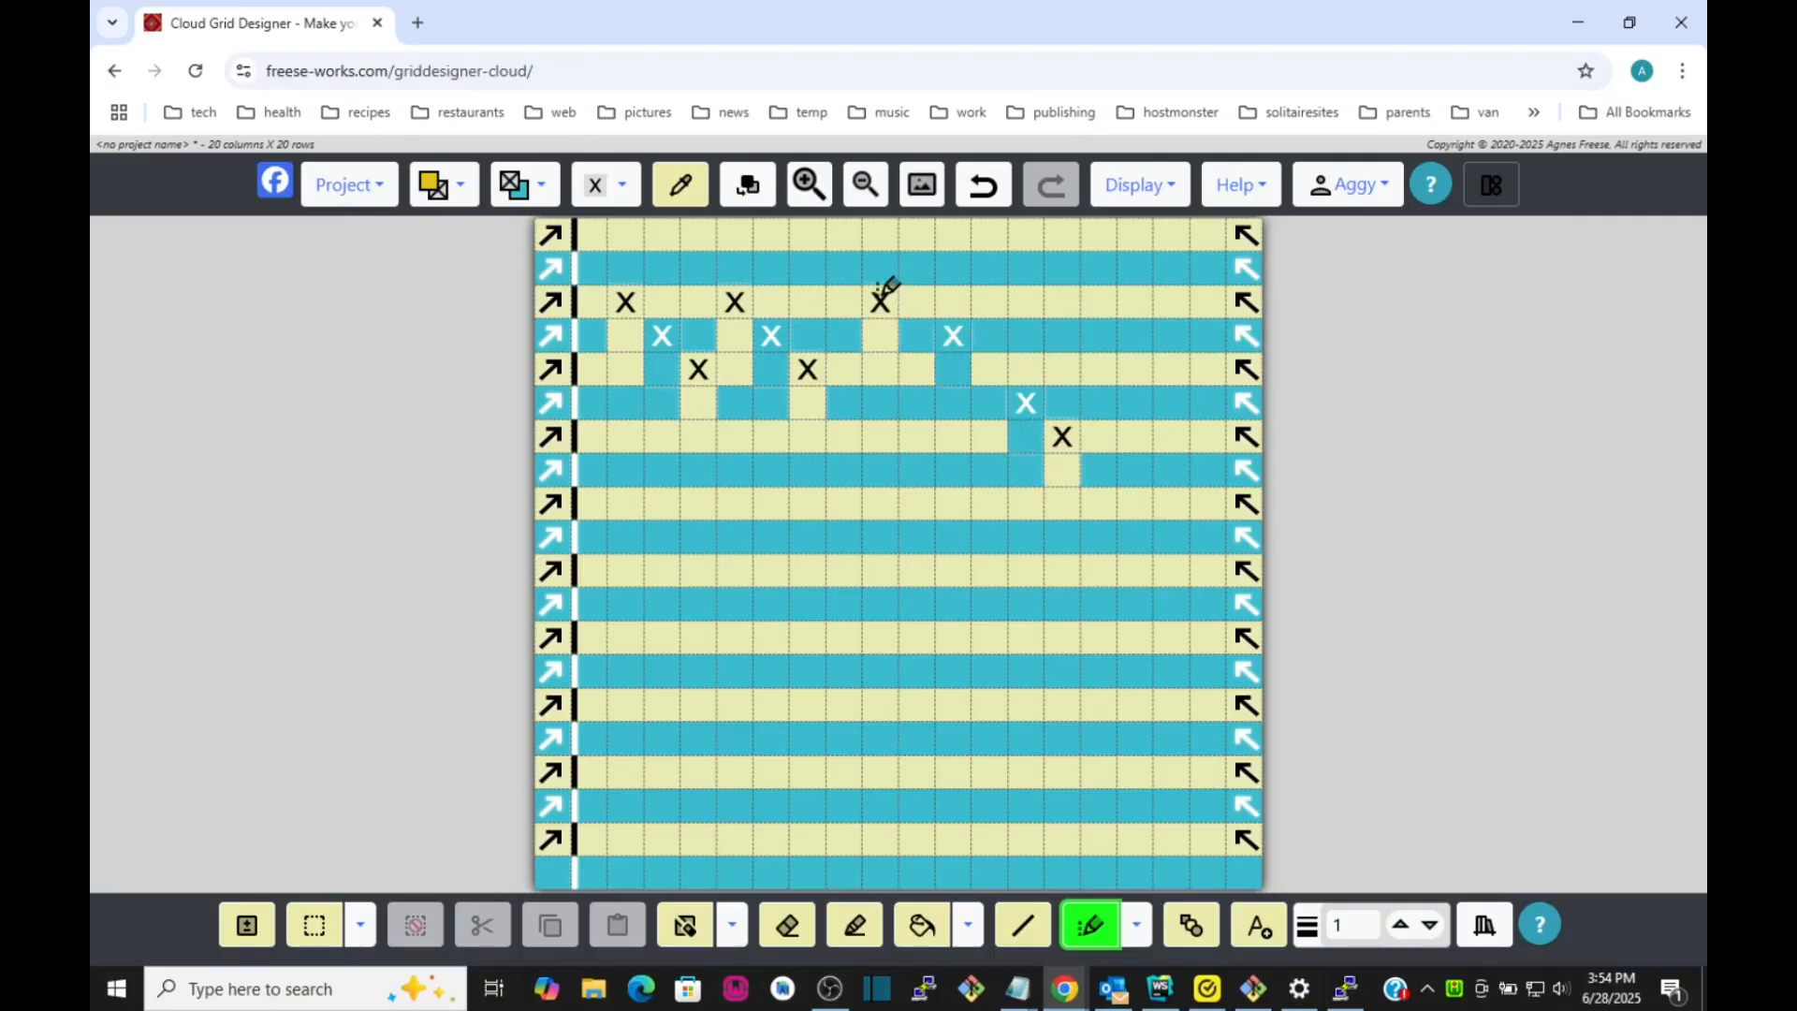
left_click(879, 300)
left_click(954, 335)
left_click(1025, 402)
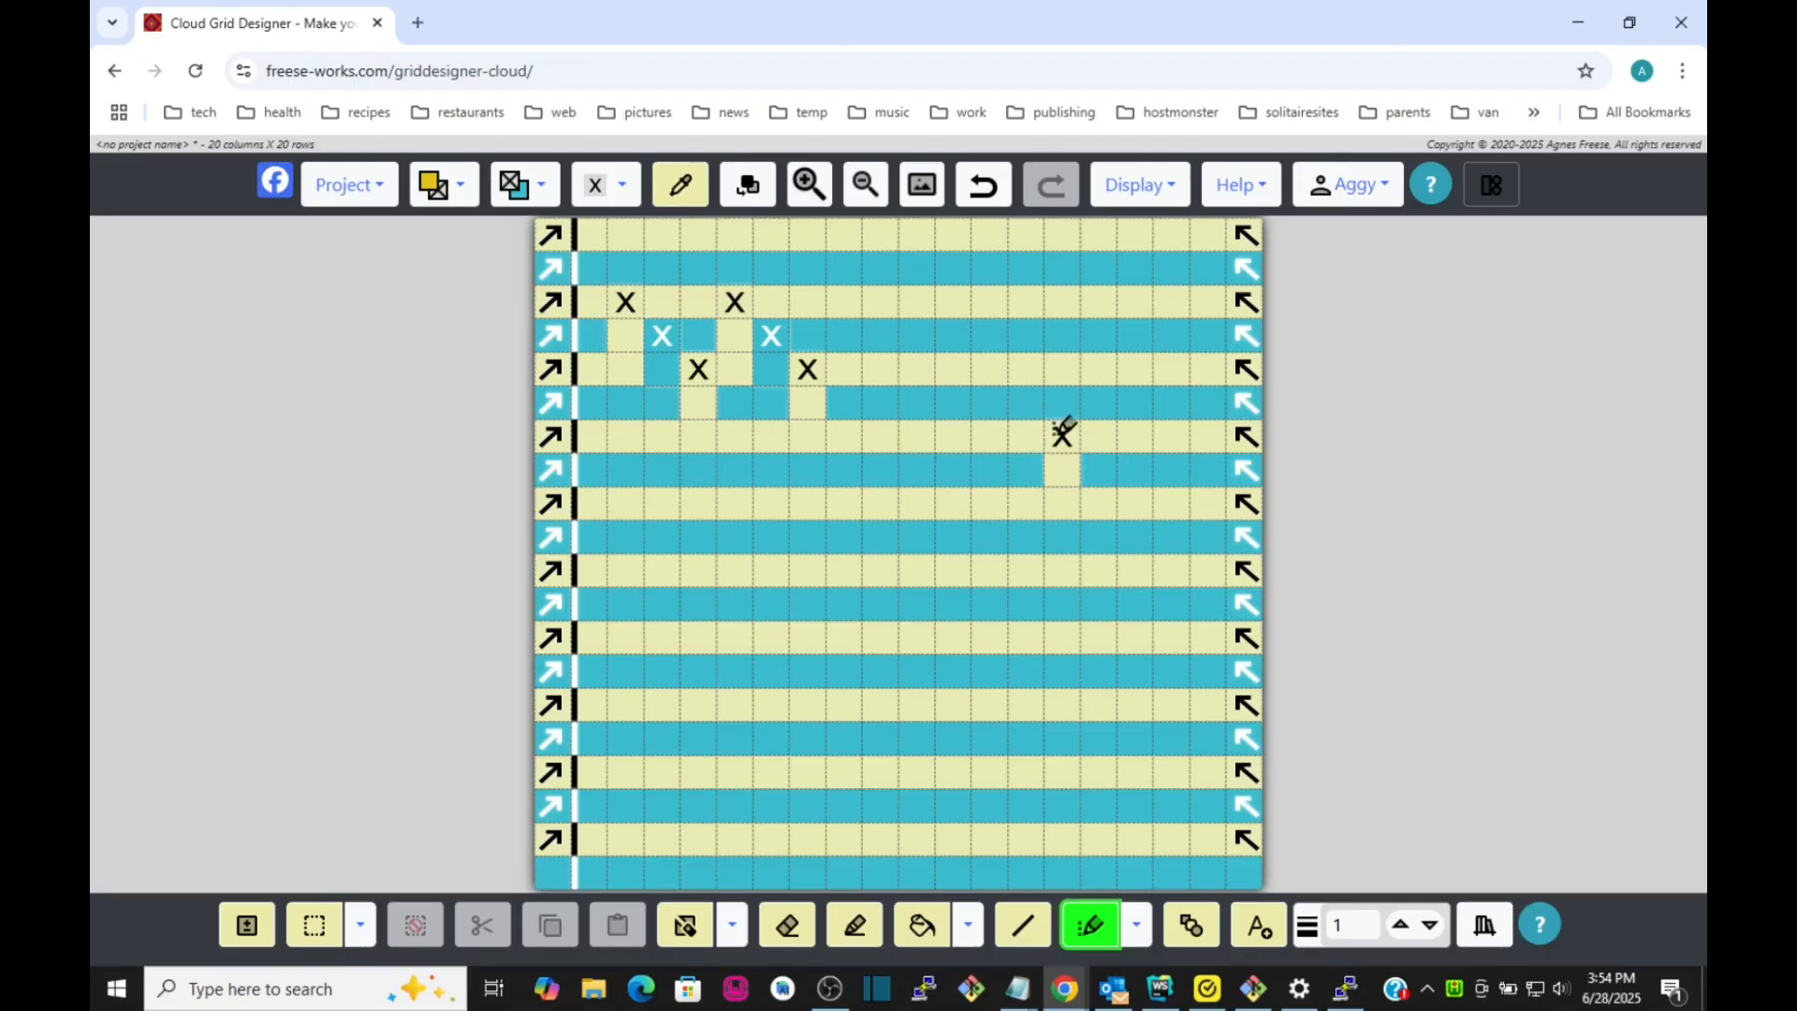
left_click(1062, 436)
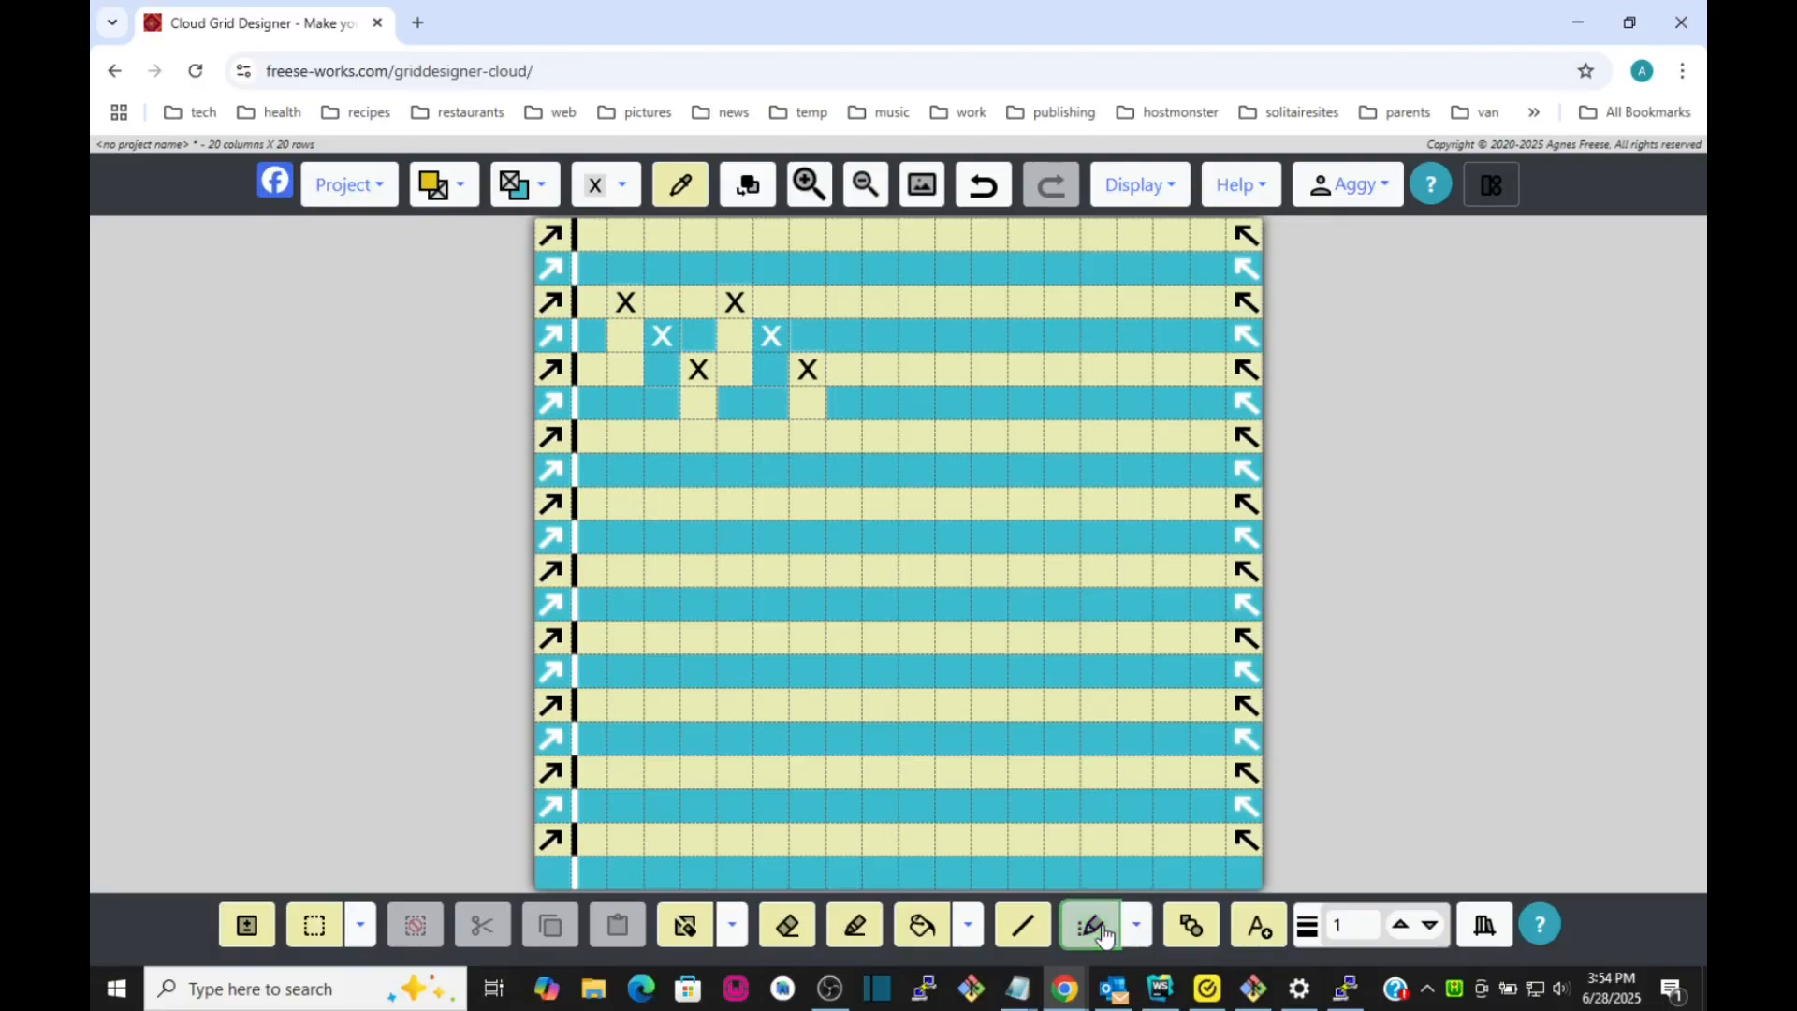
Use Erase Symbol by Type to erase the second diagonal of three X symbols in columns 6 to 8.
left_click(1137, 927)
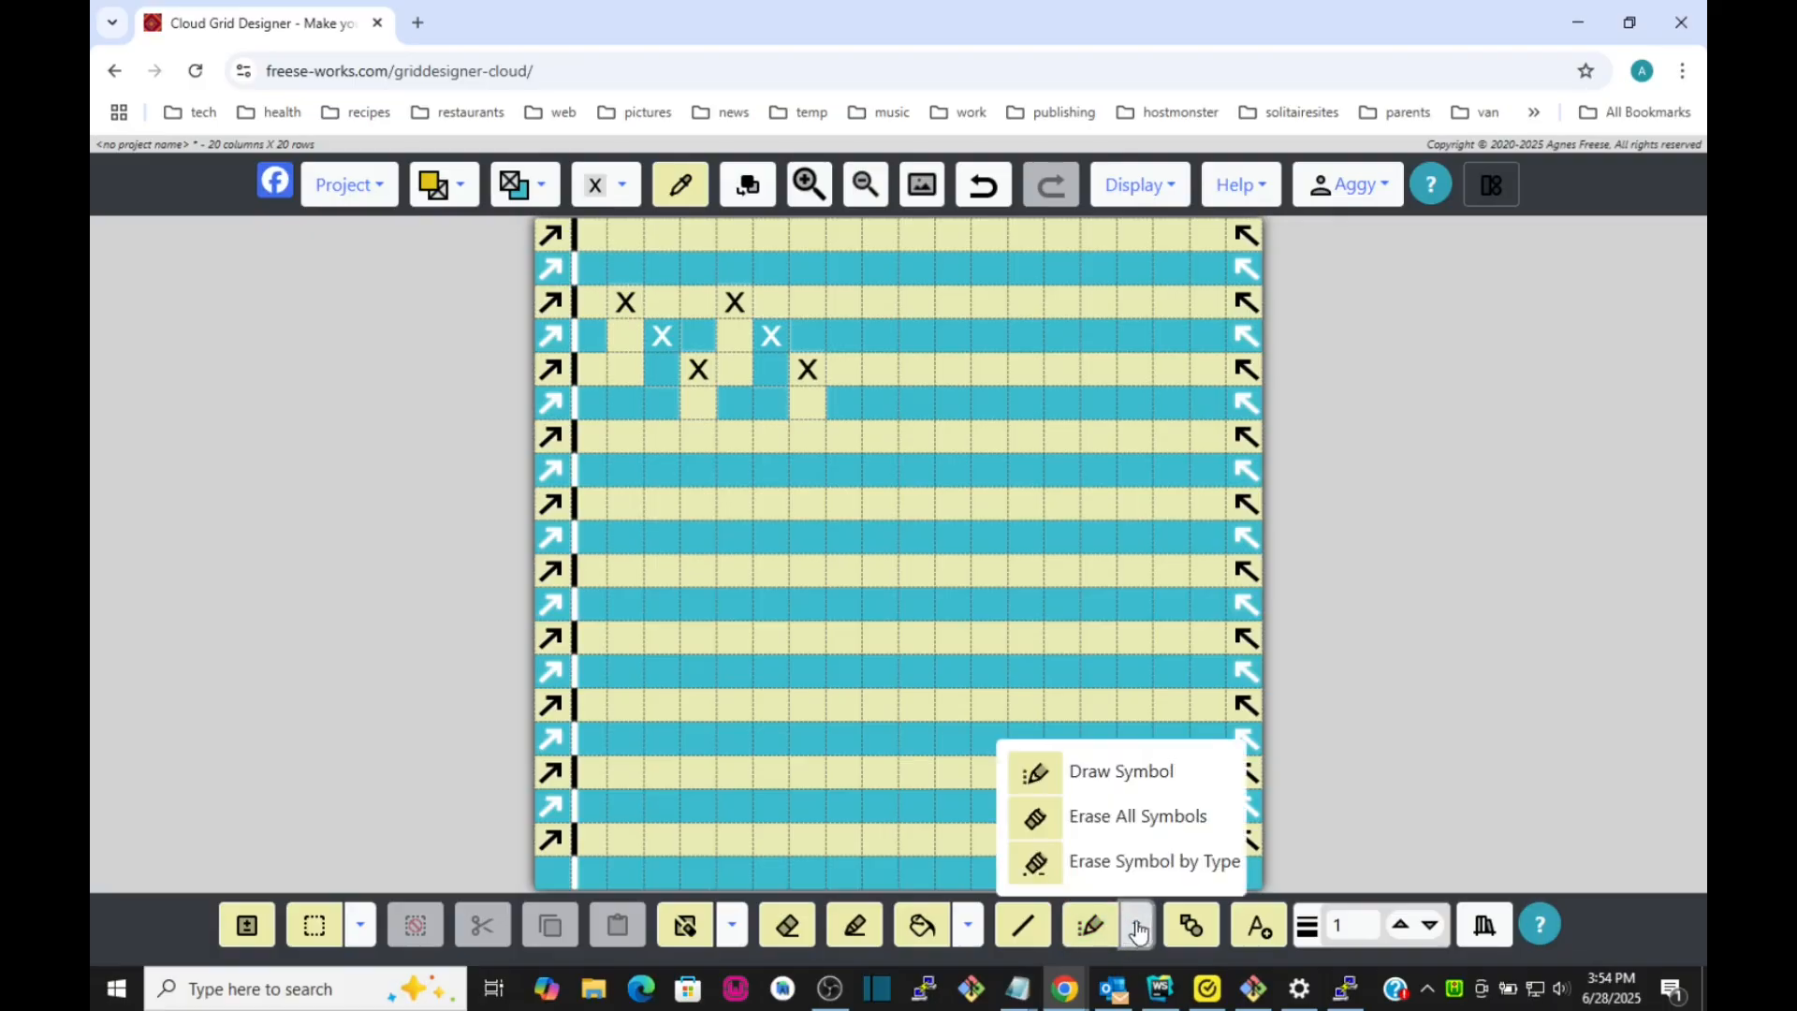
left_click(1041, 865)
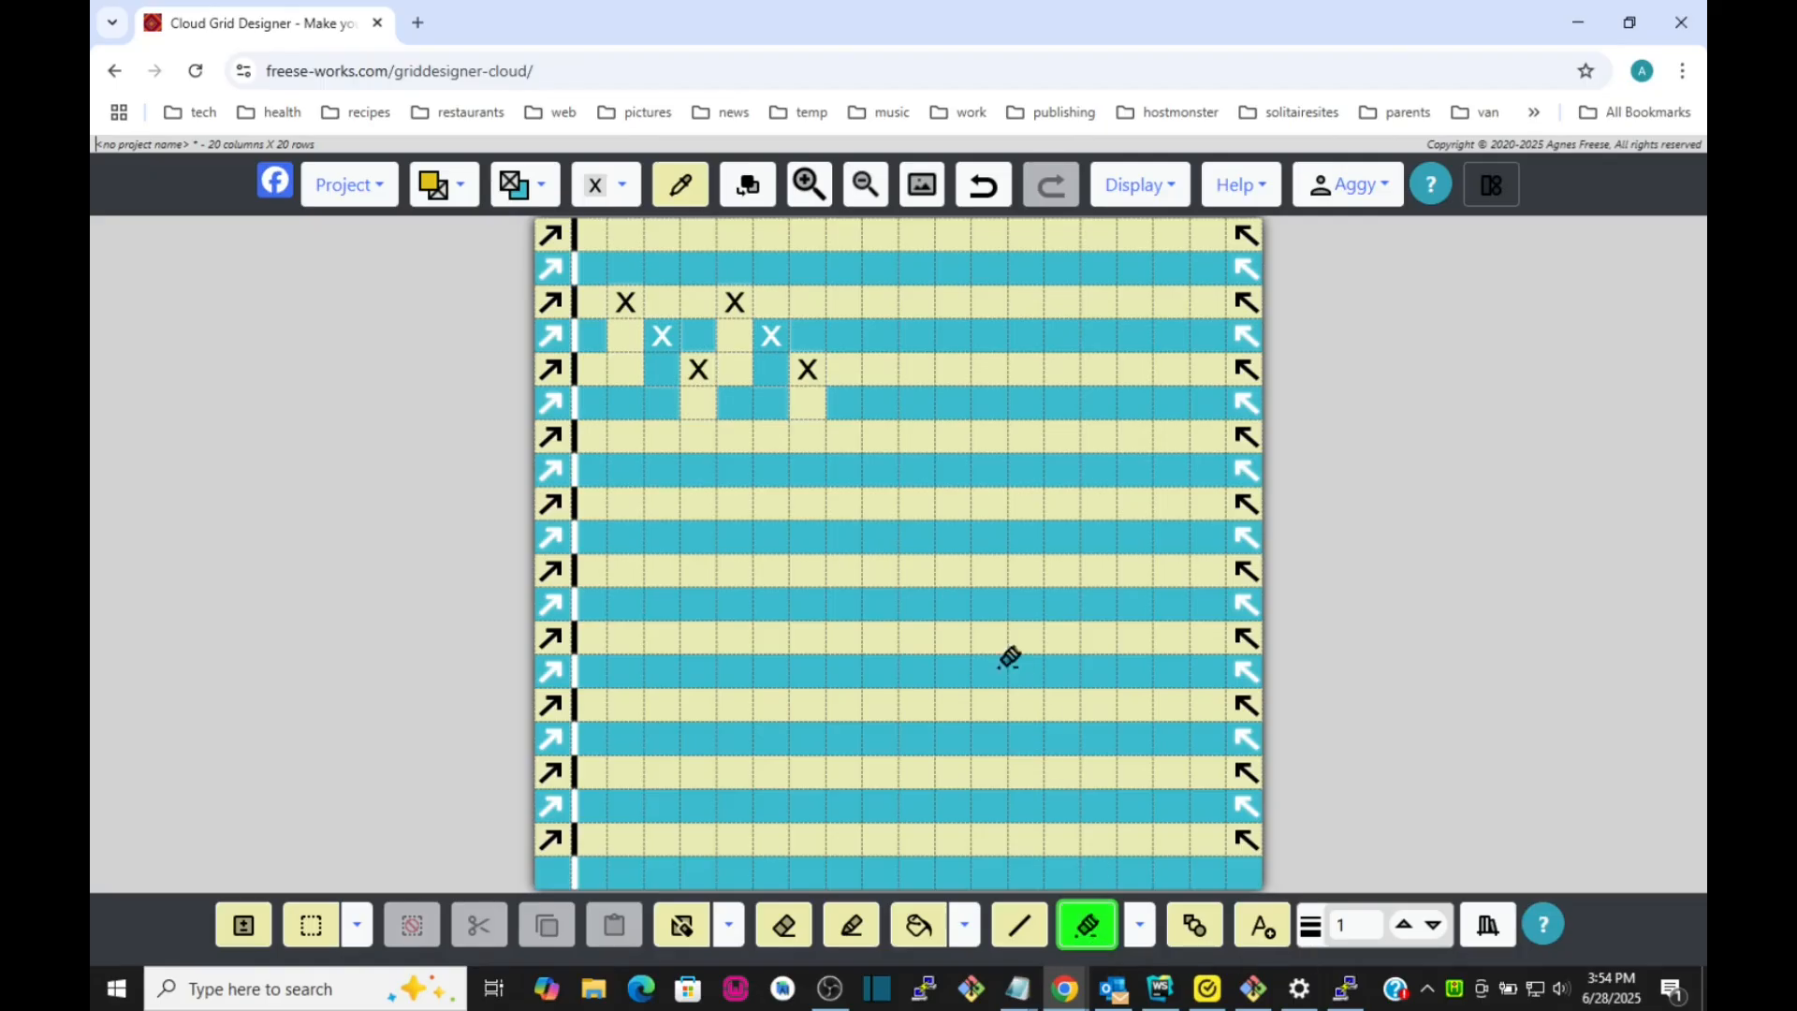
left_click_drag(824, 367, 750, 296)
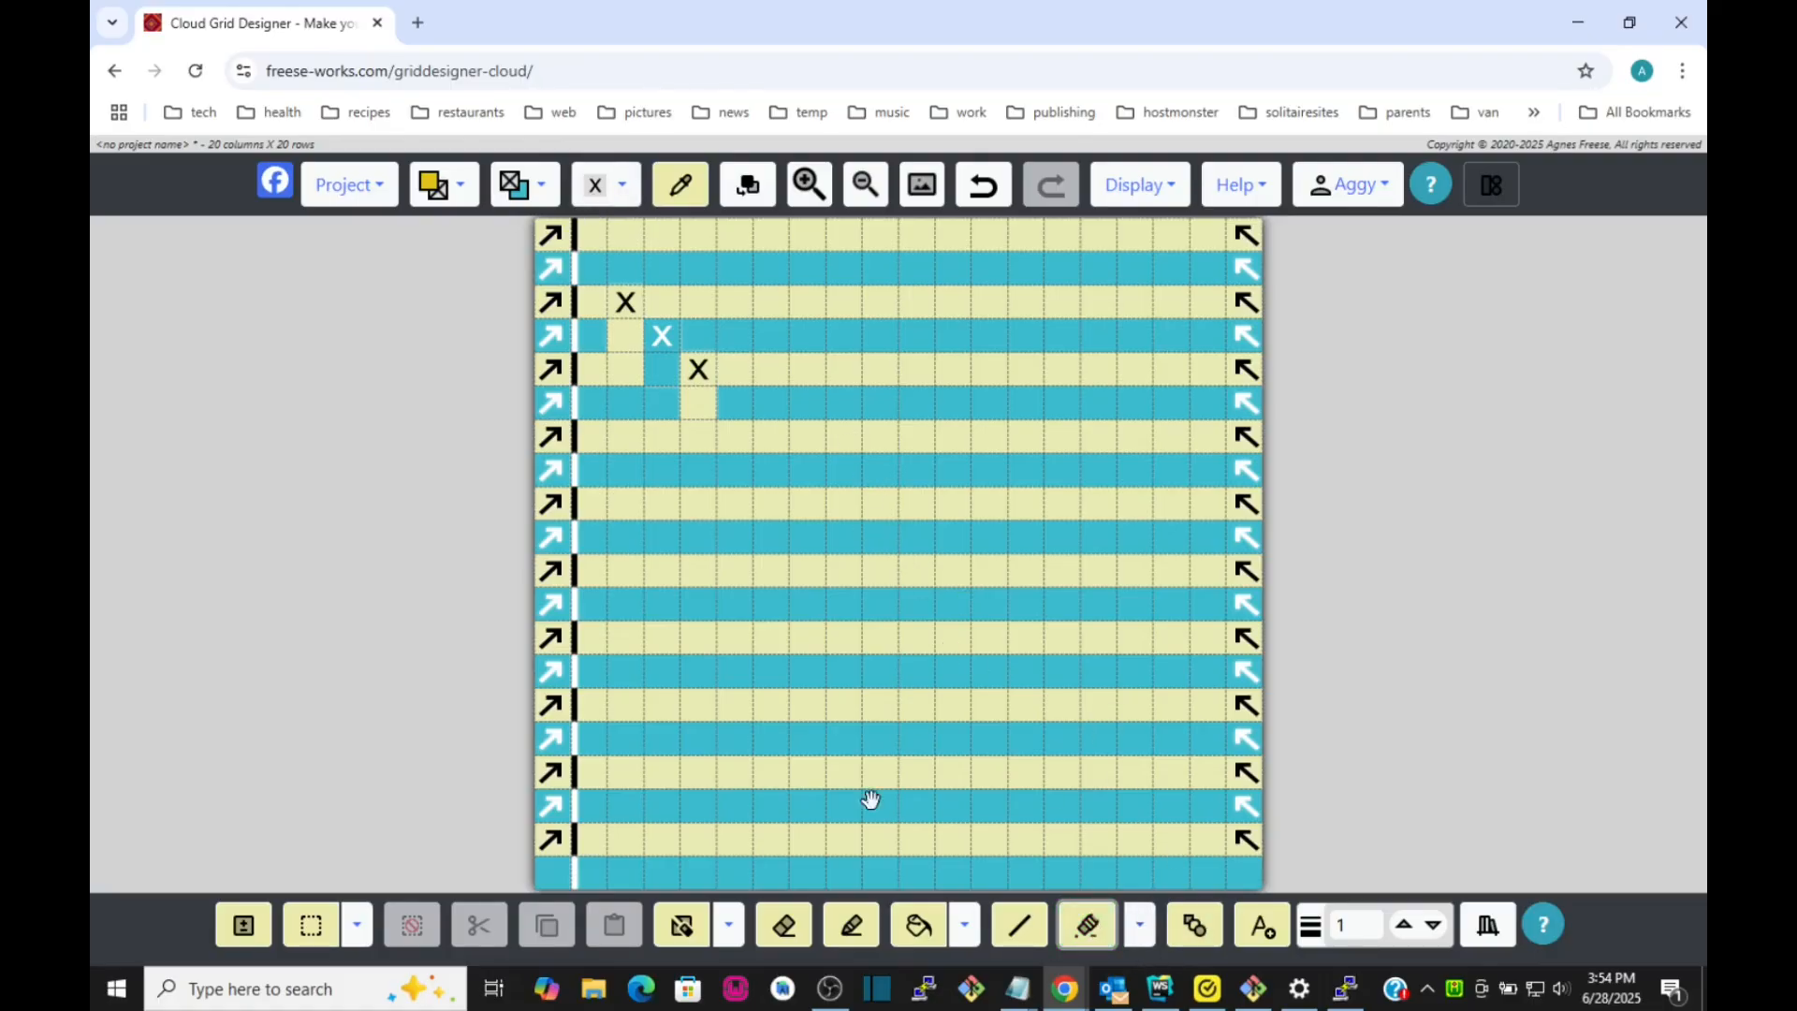
Copy the block with the X diagonal, columns 3 to 5 and rows 3 to 6 from the top, and paste it.
left_click(310, 925)
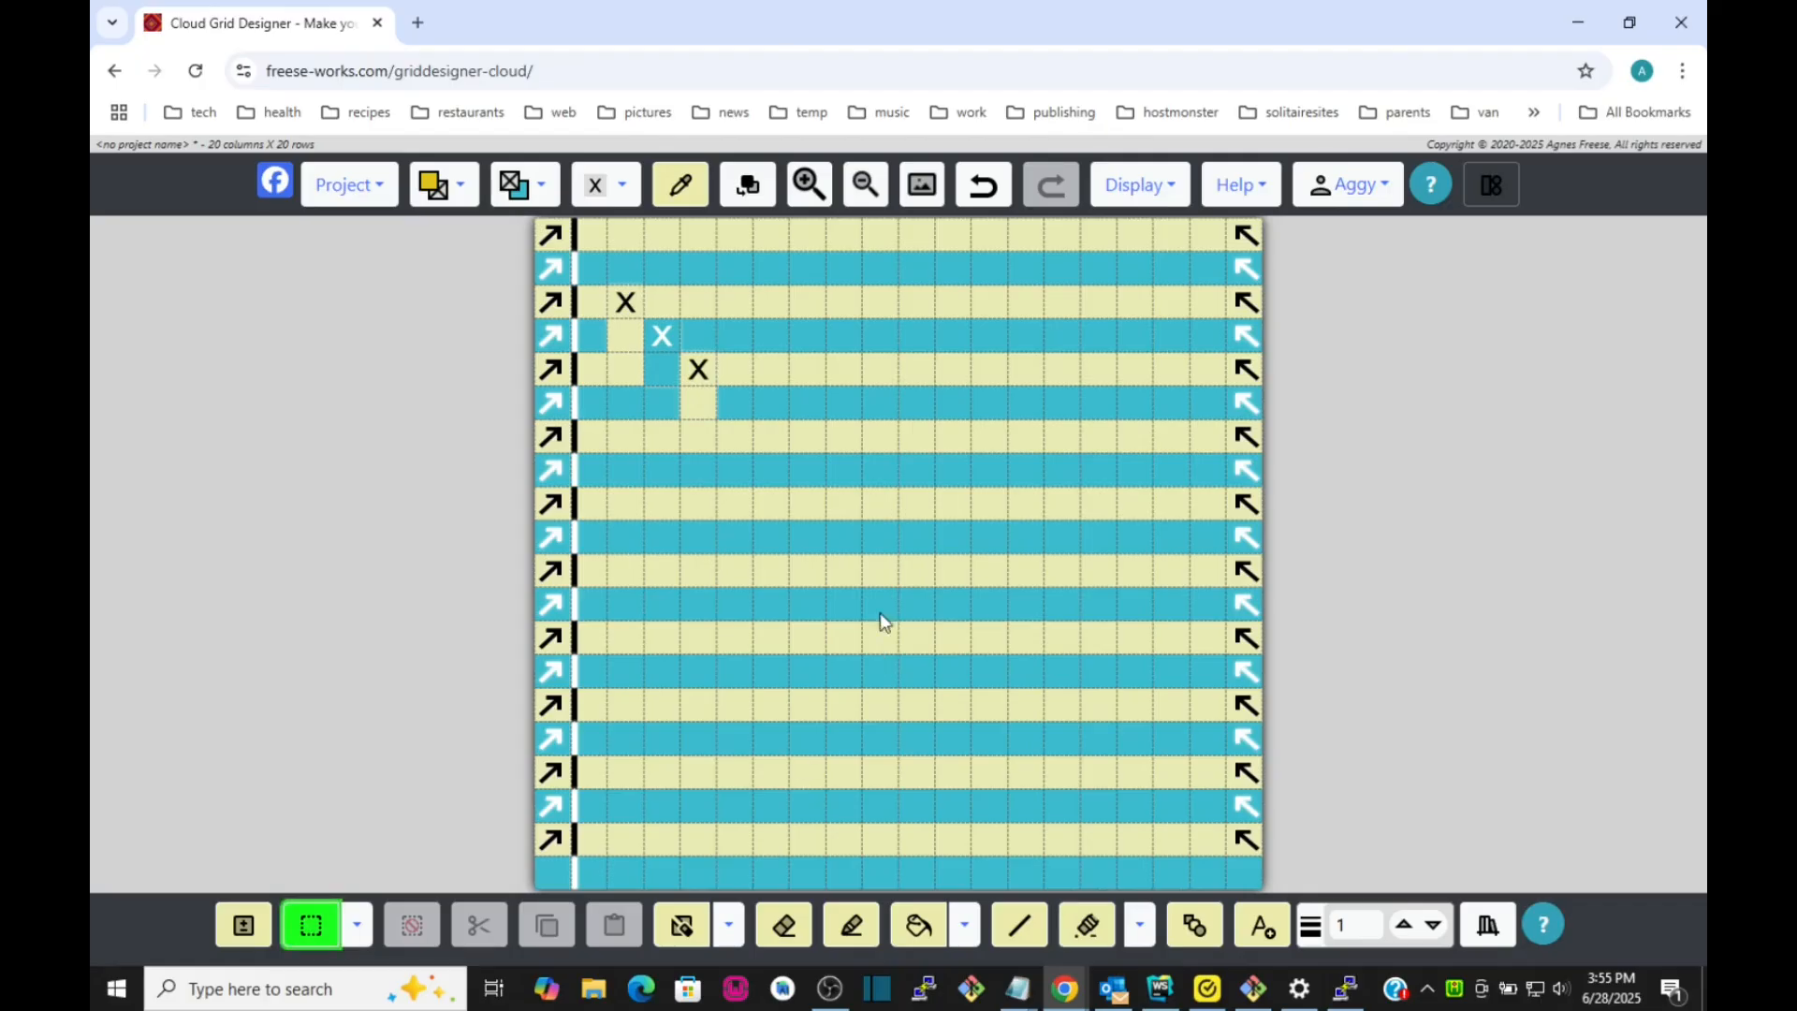
mouse_move(609, 286)
left_mouse_down()
mouse_move(689, 336)
mouse_move(691, 405)
left_mouse_up()
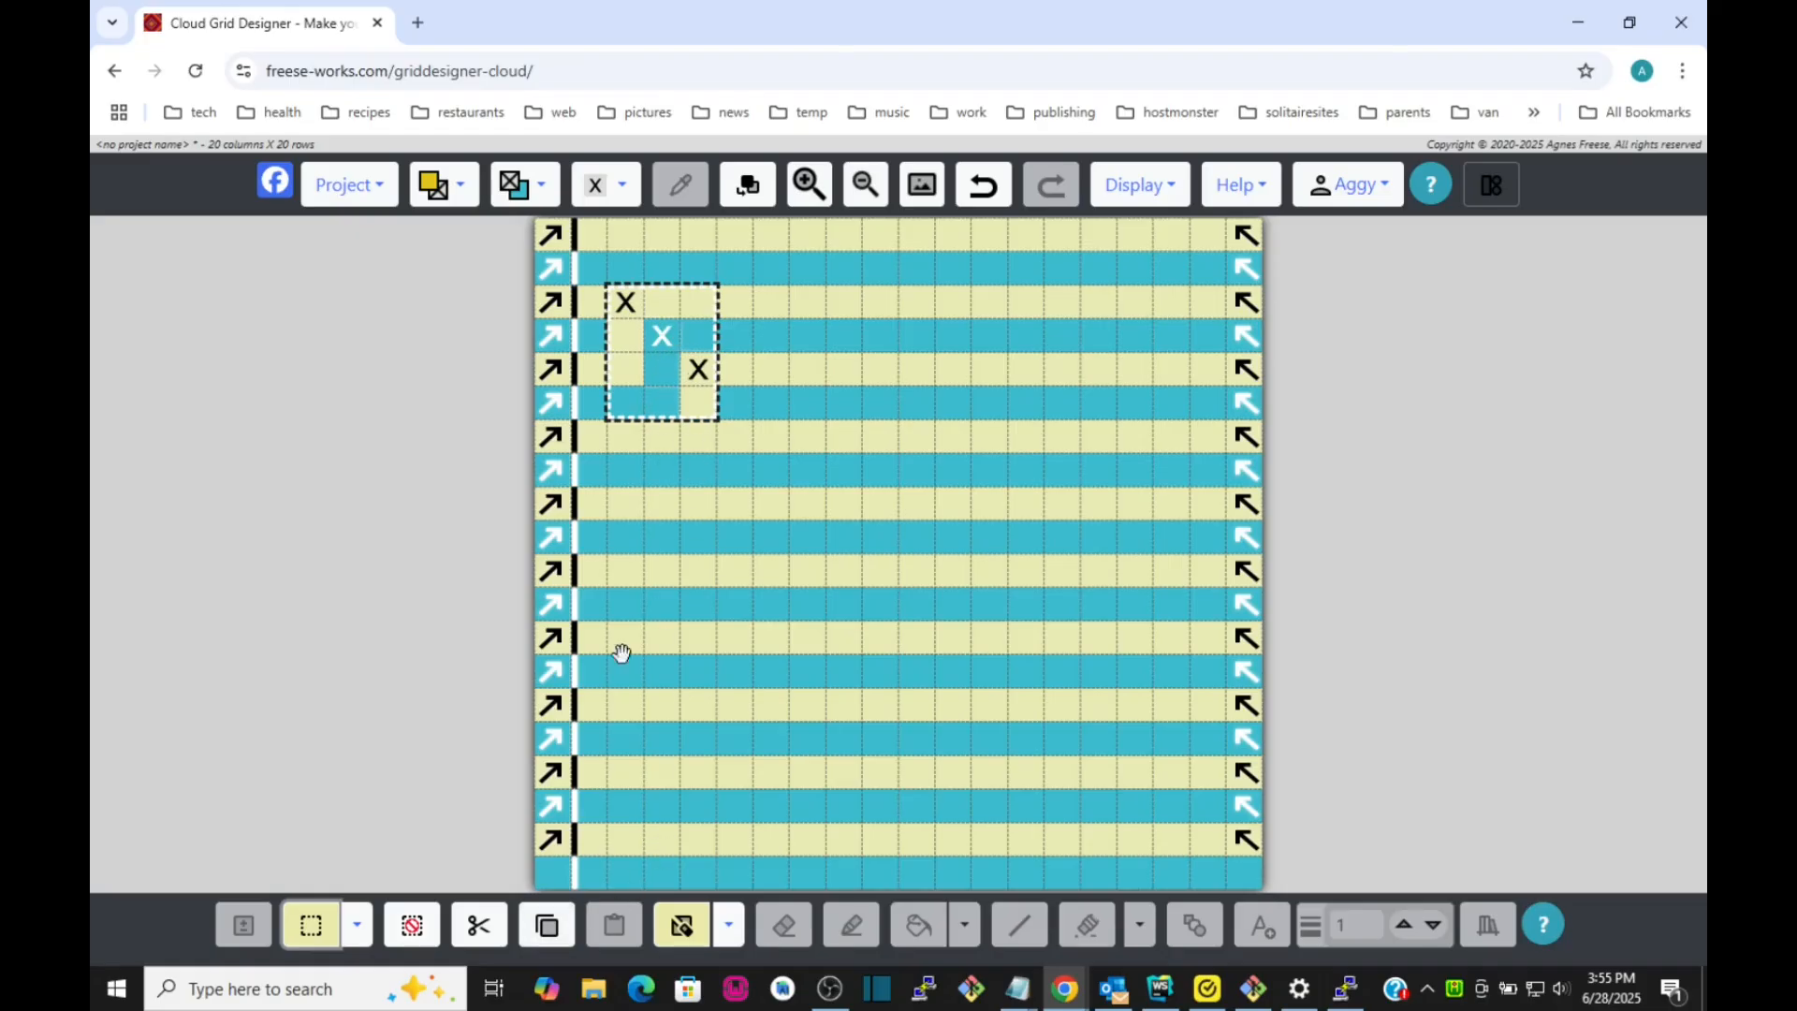
left_click(543, 924)
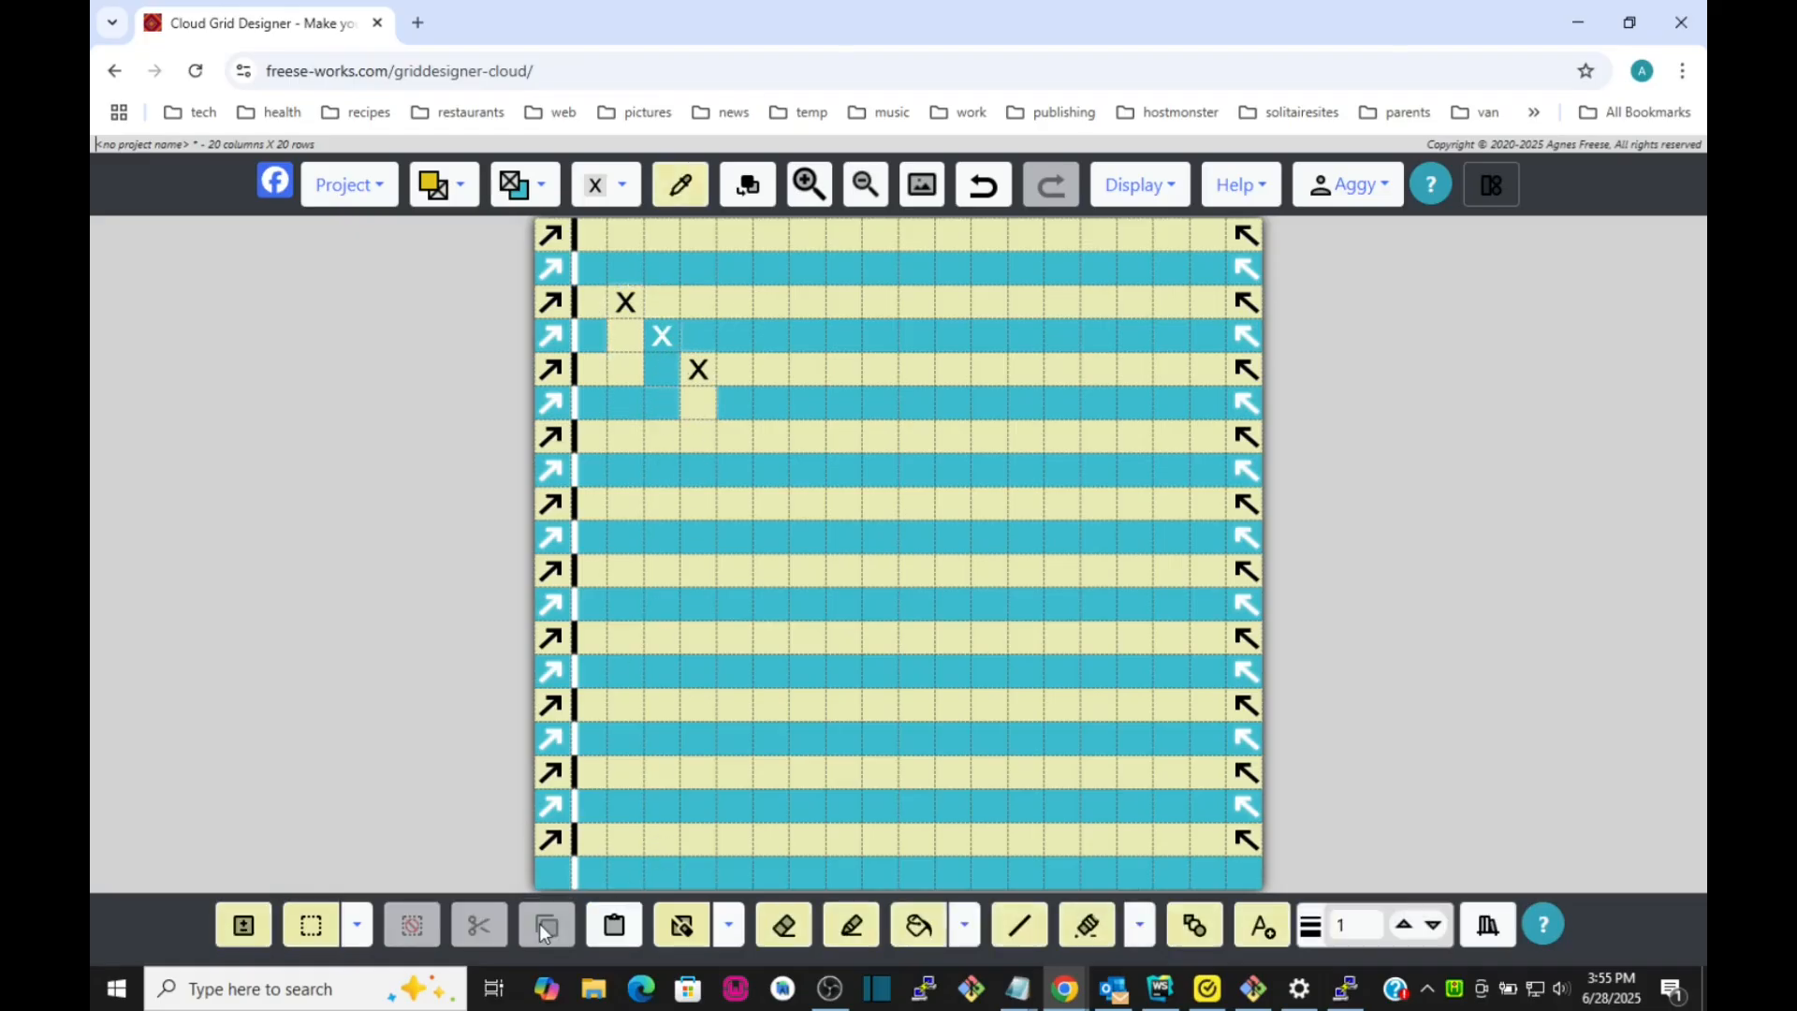
left_click(610, 928)
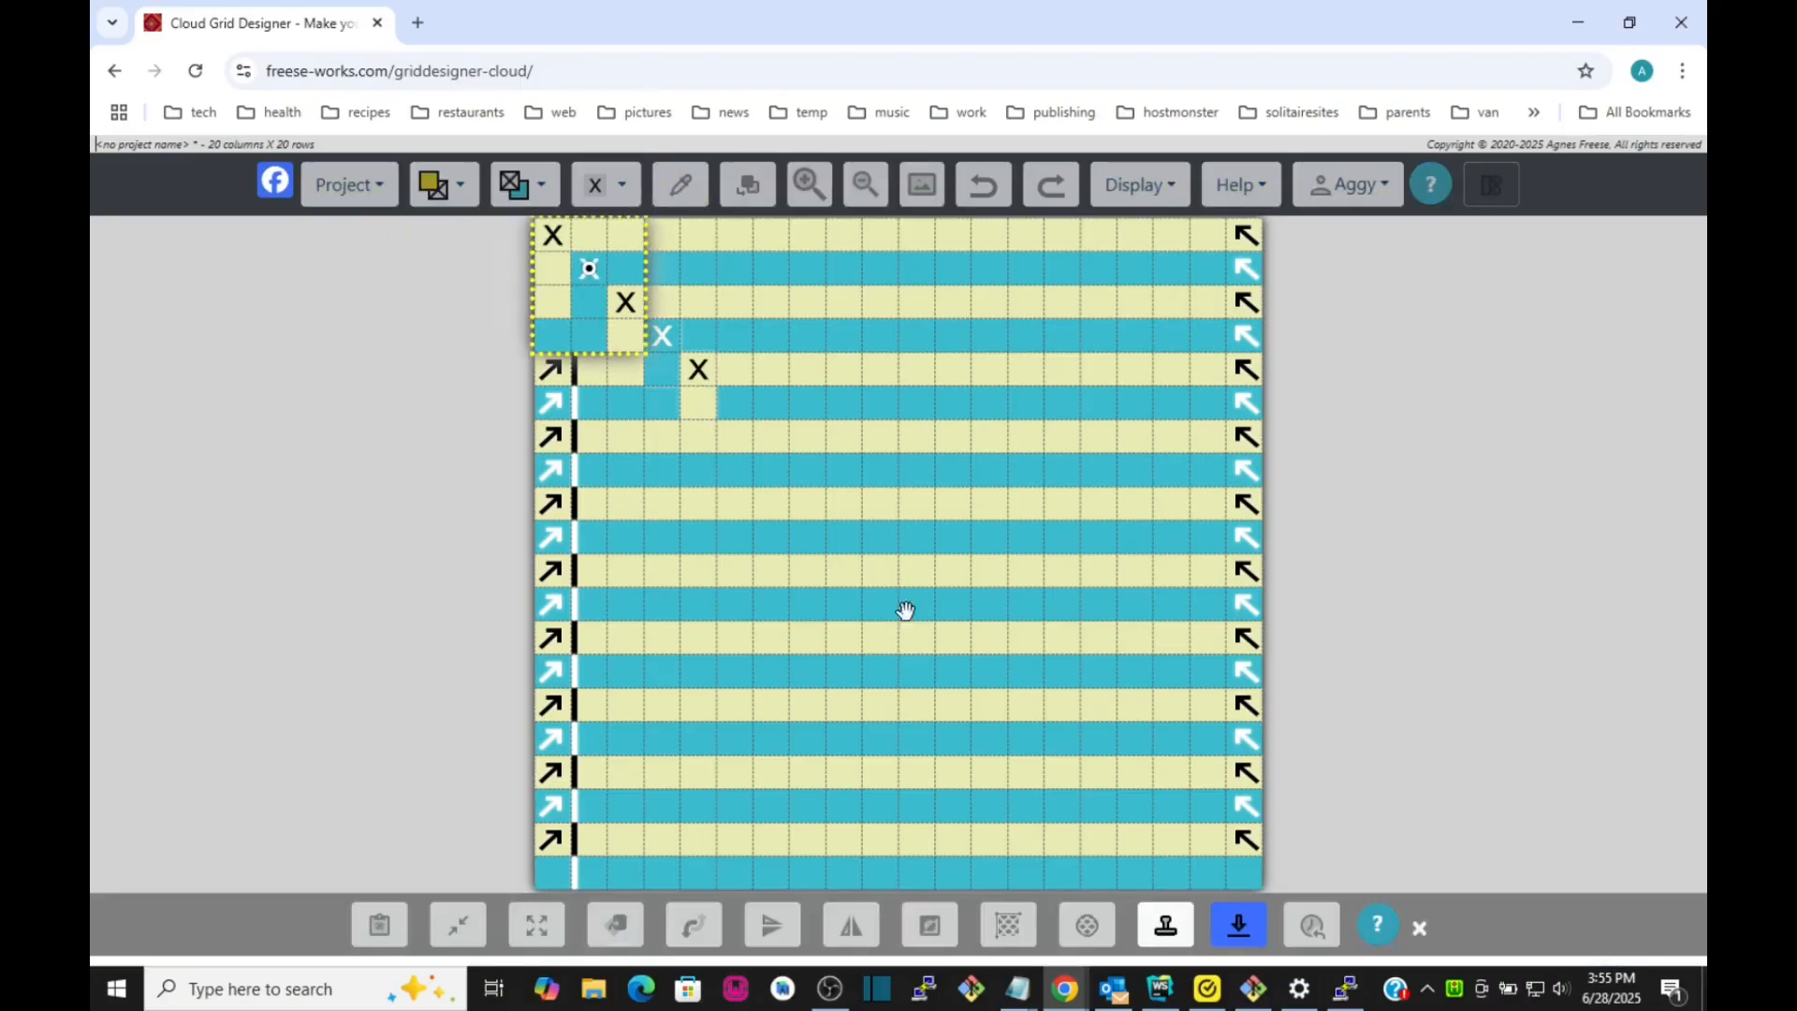
Align the pasted block directly beside the original, in columns 6 to 8, and stamp it four times across the same rows.
left_click_drag(604, 301, 822, 403)
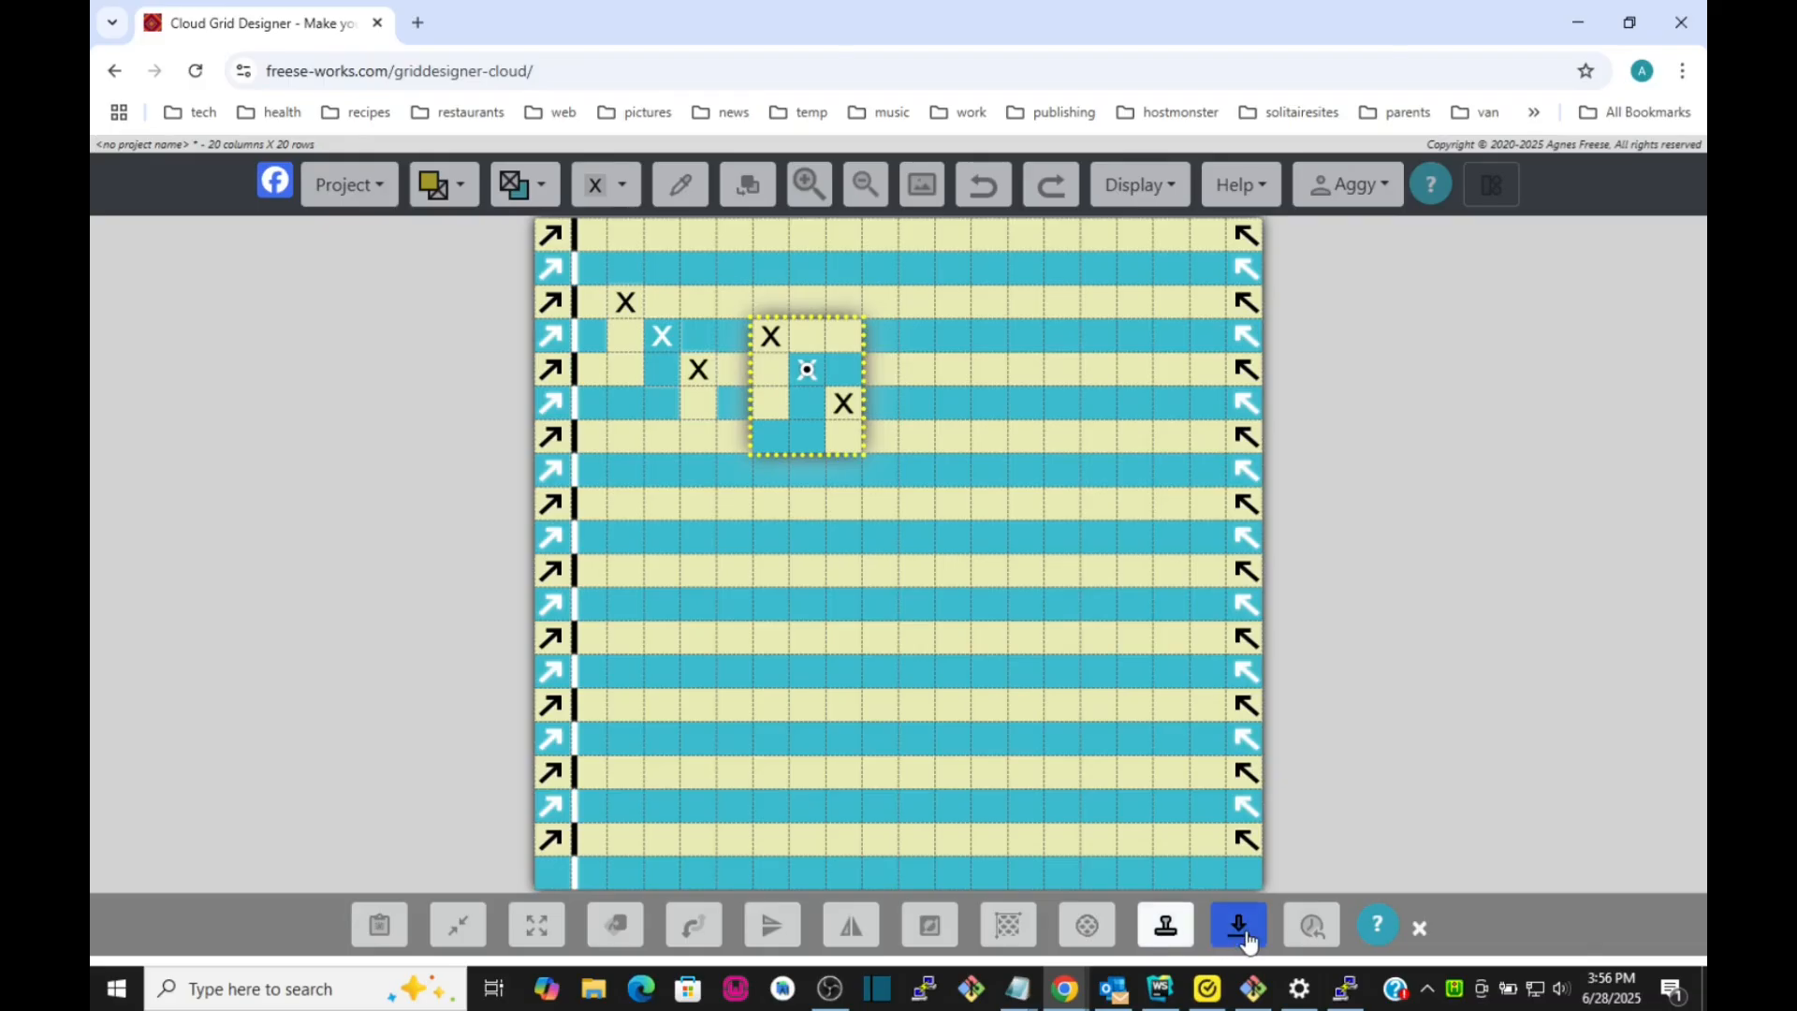
left_click_drag(835, 426, 783, 367)
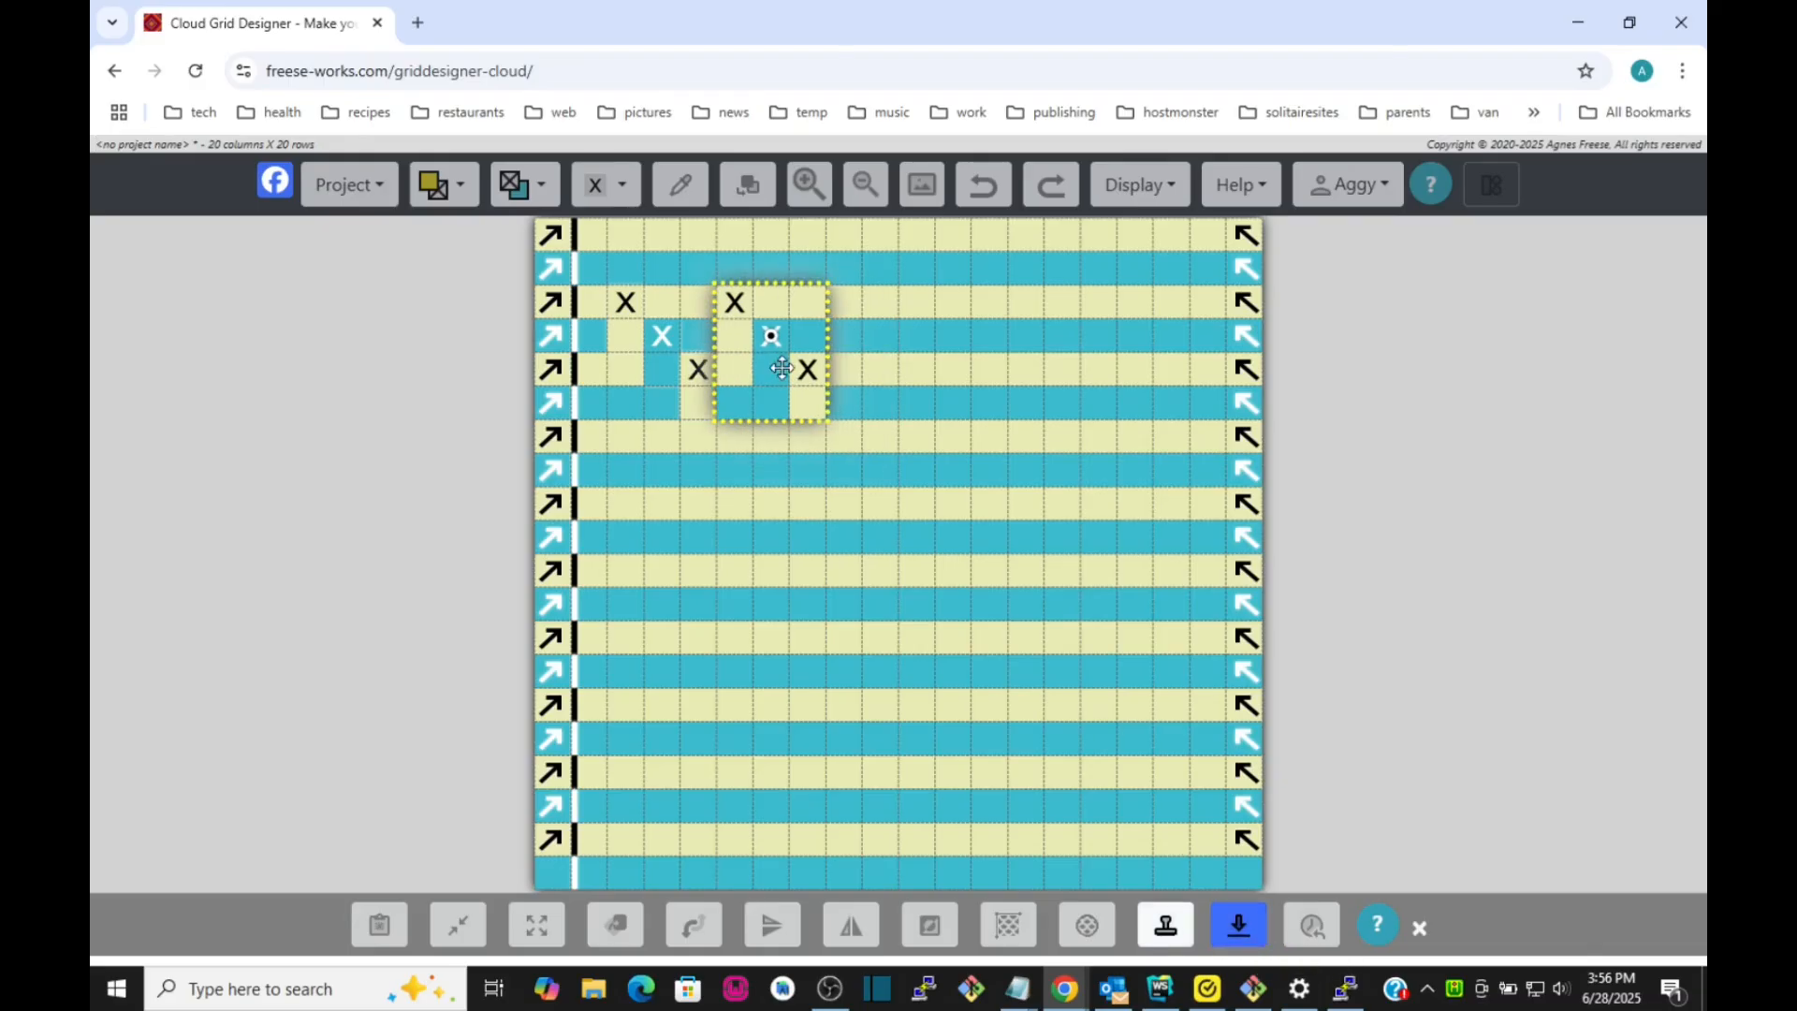
left_click(1165, 936)
left_click(1165, 936)
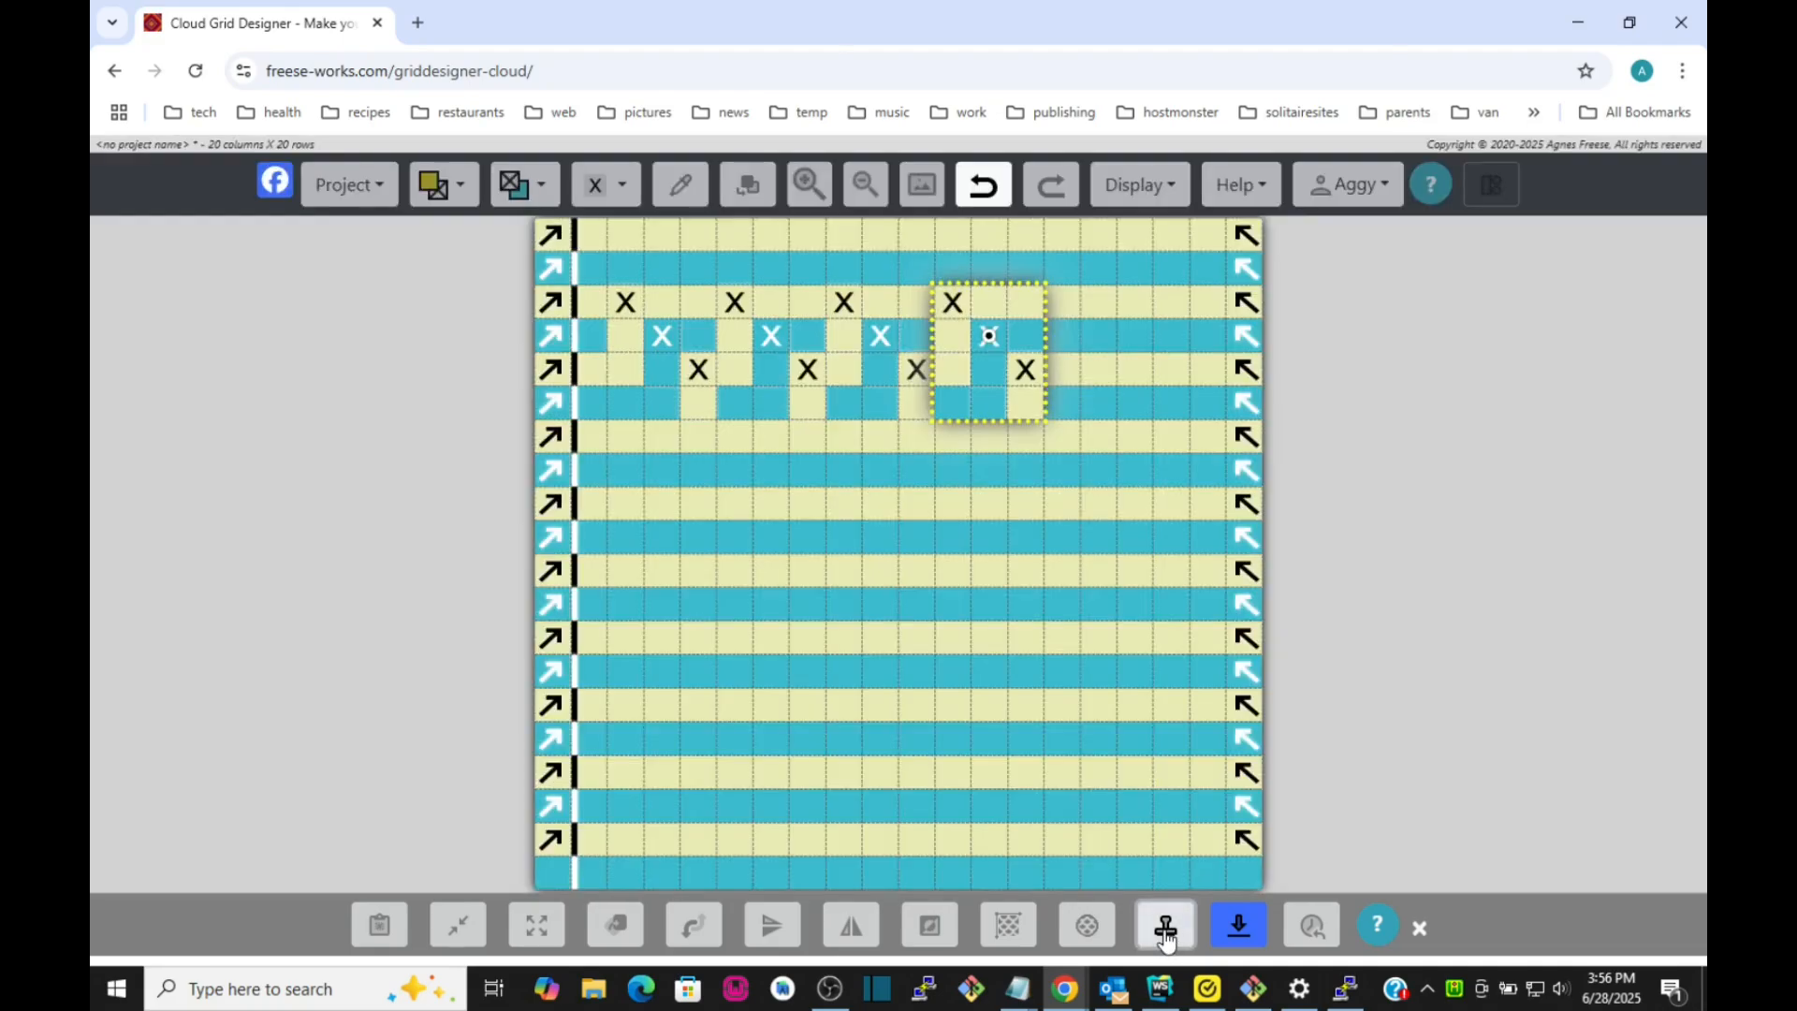
left_click(1165, 936)
left_click(1165, 936)
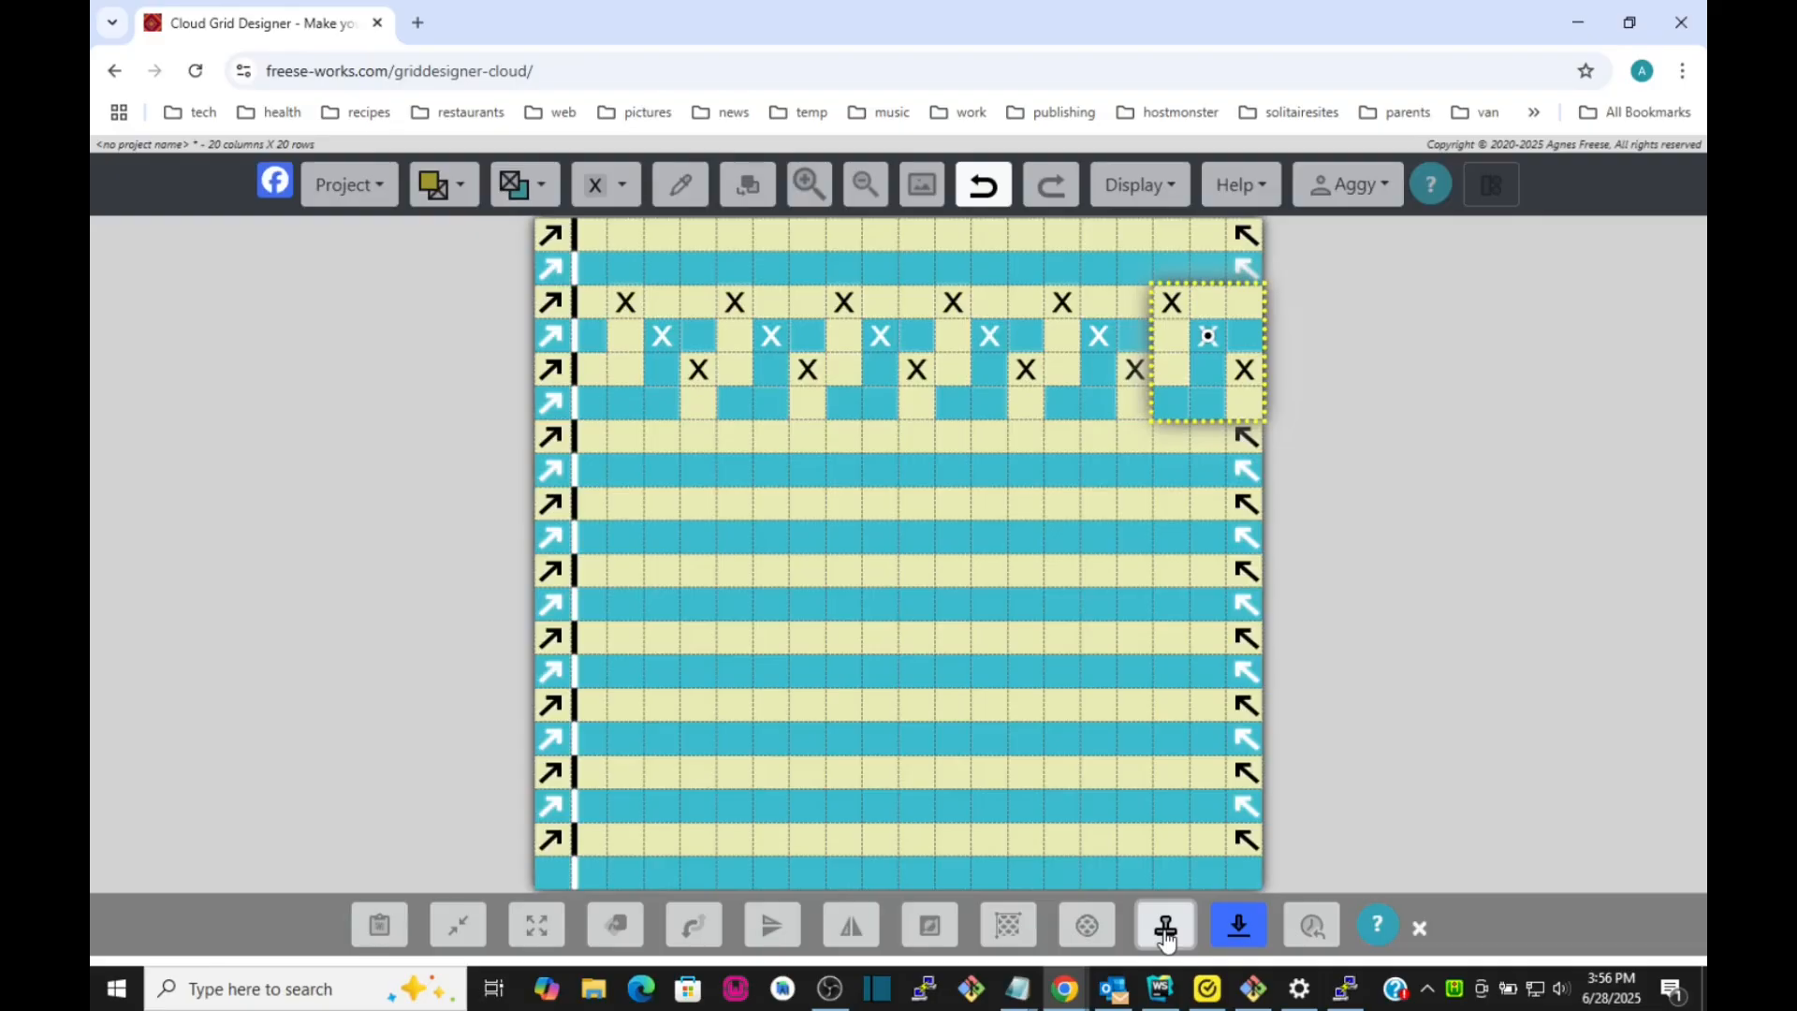
Move the floating pasted X block down to columns 3 to 5, rows 9 to 12 from the top.
left_click_drag(1205, 394, 799, 599)
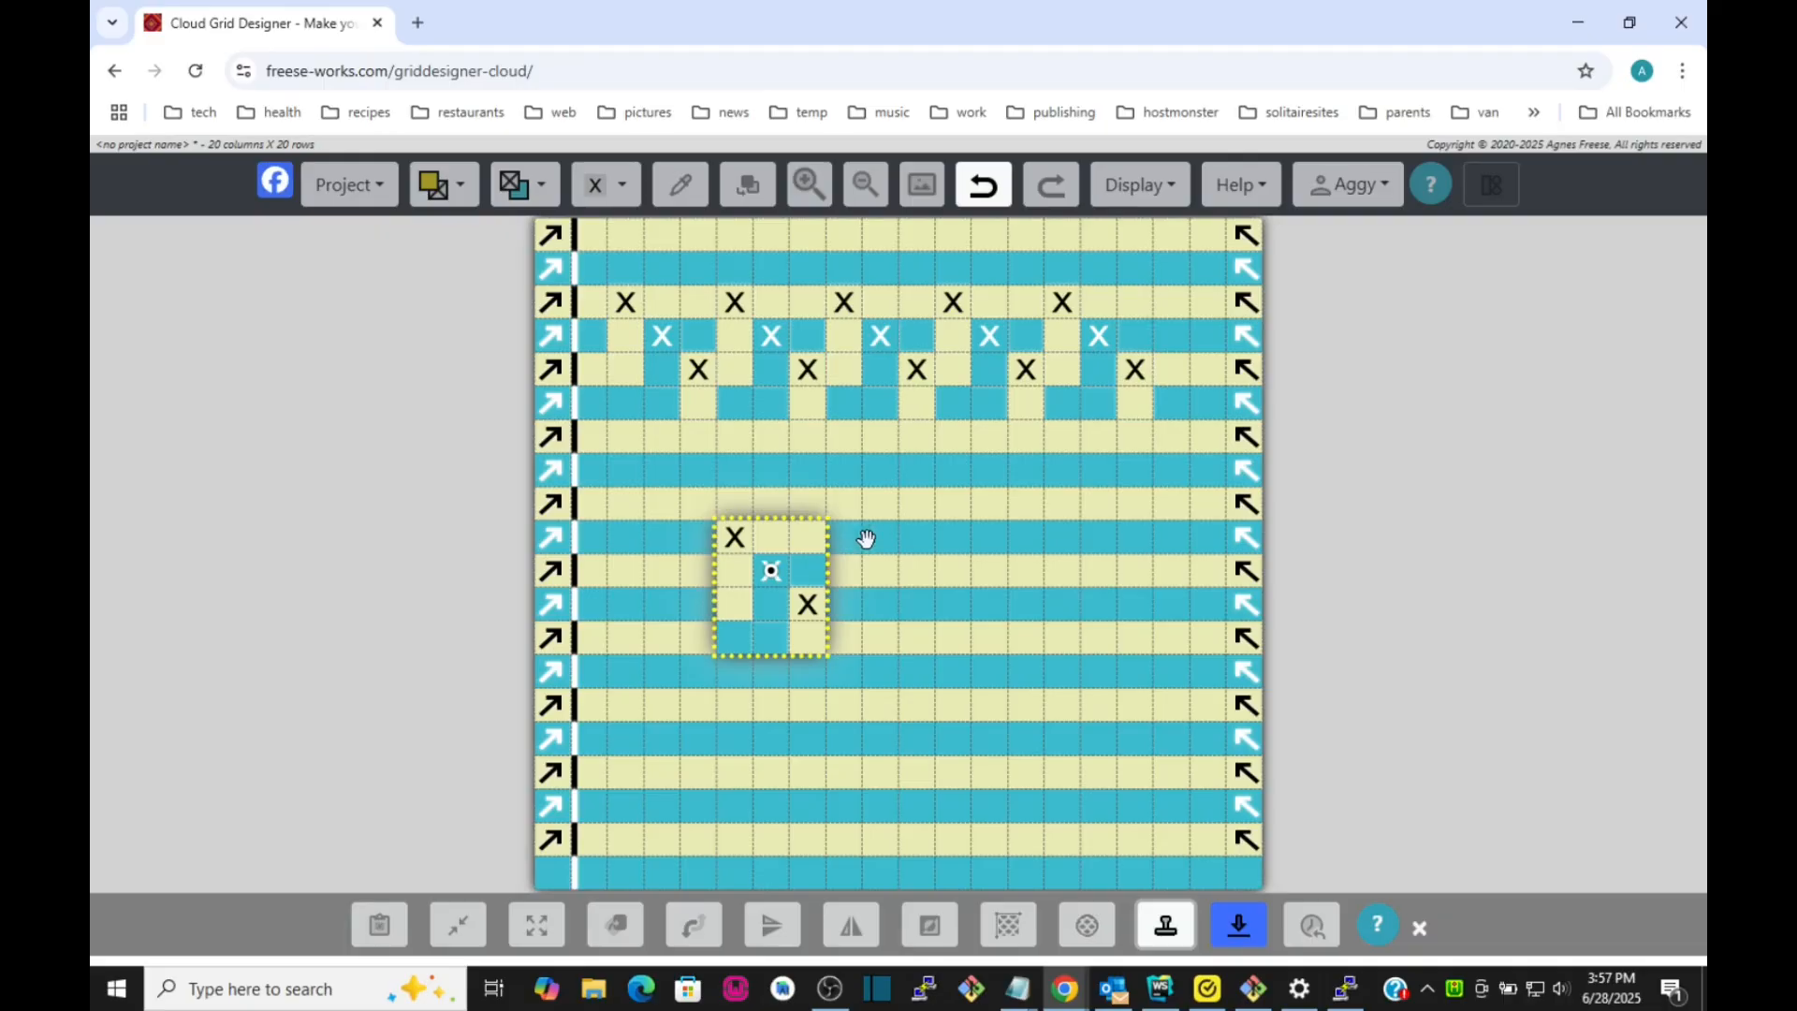
left_click_drag(806, 582, 805, 551)
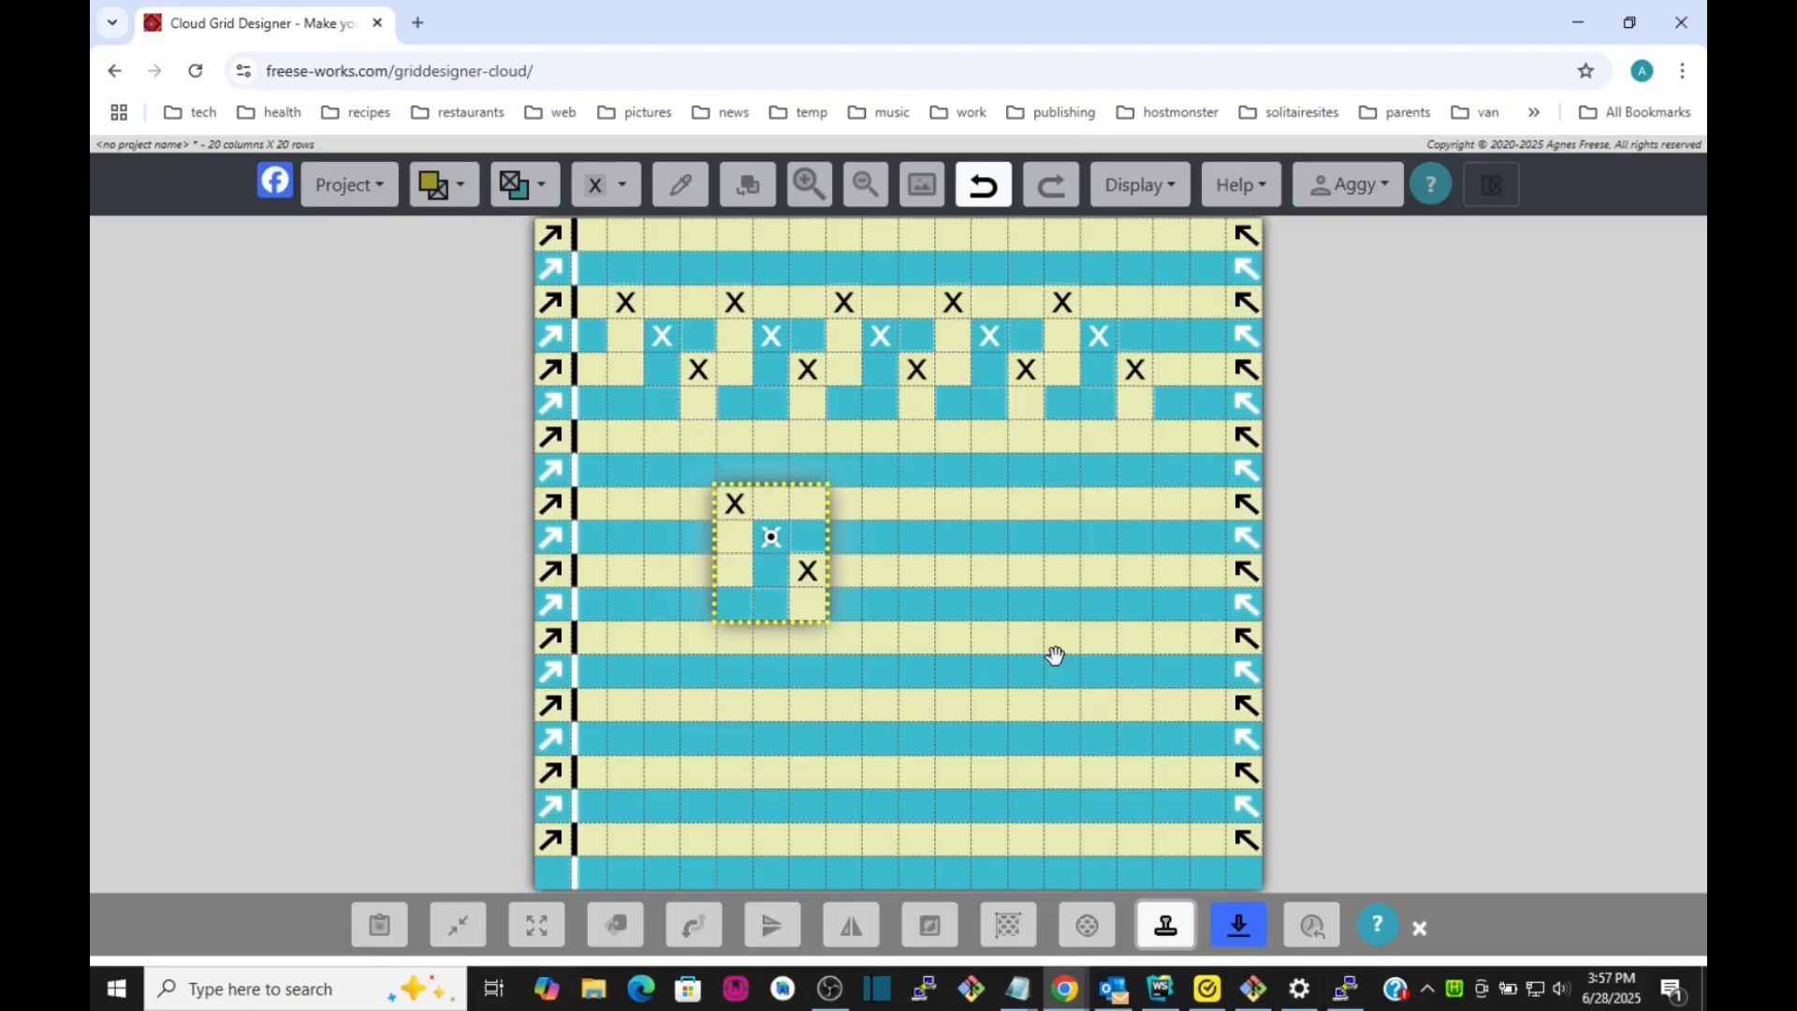
left_click_drag(770, 535, 771, 586)
left_click_drag(765, 583, 645, 585)
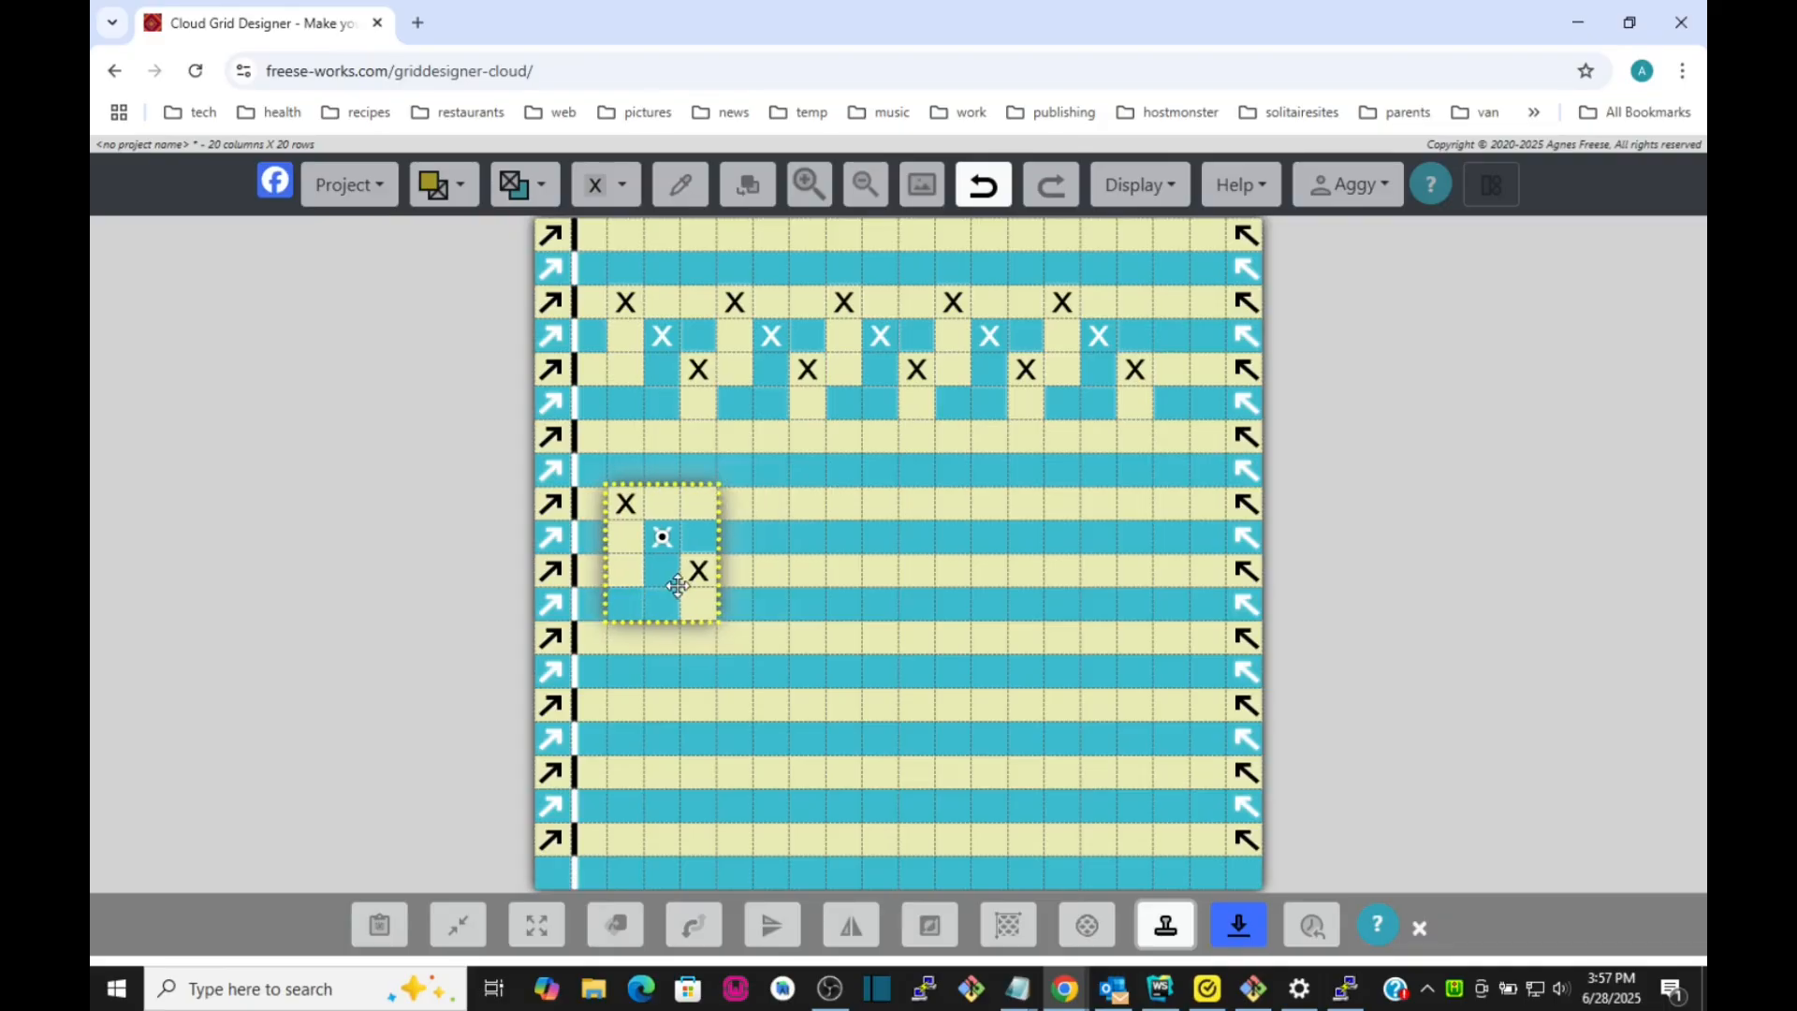
Stamp the X block repeatedly across rows 9 to 12 until five copies fill columns 3 to 17, and finish the paste.
left_click(1166, 928)
left_click_drag(633, 436, 740, 570)
left_click(1164, 926)
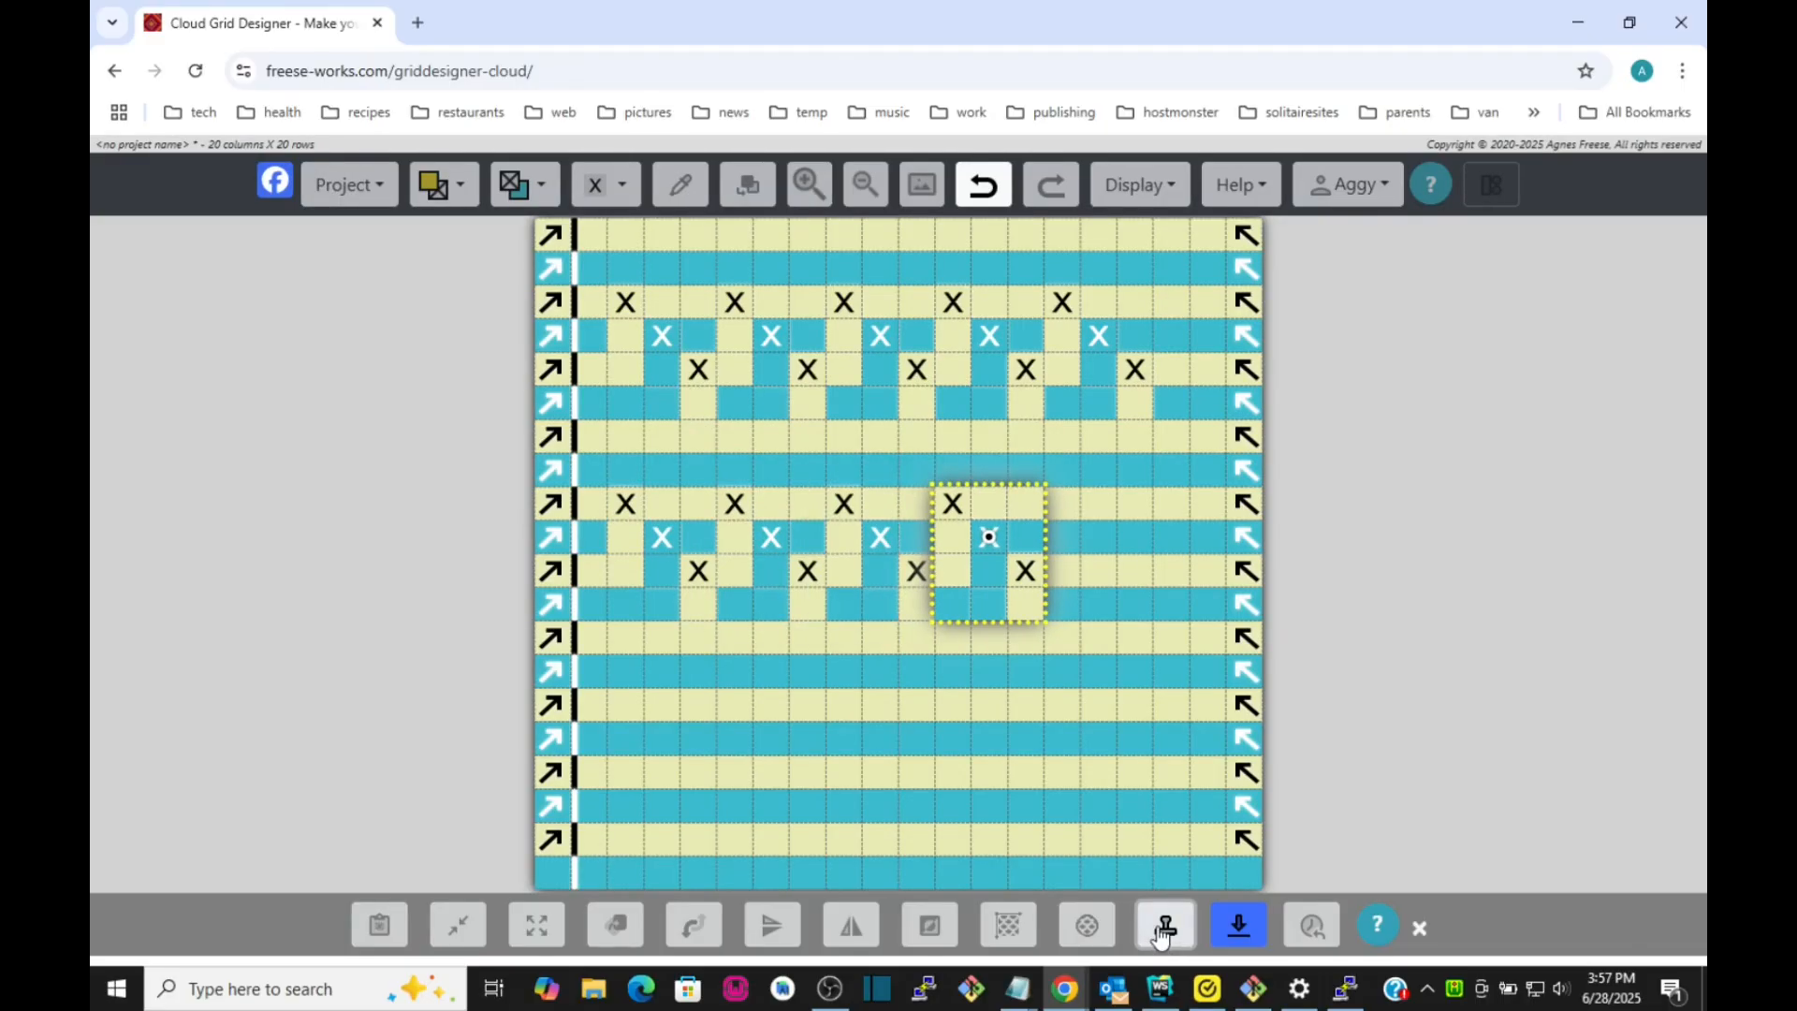
left_click(1162, 928)
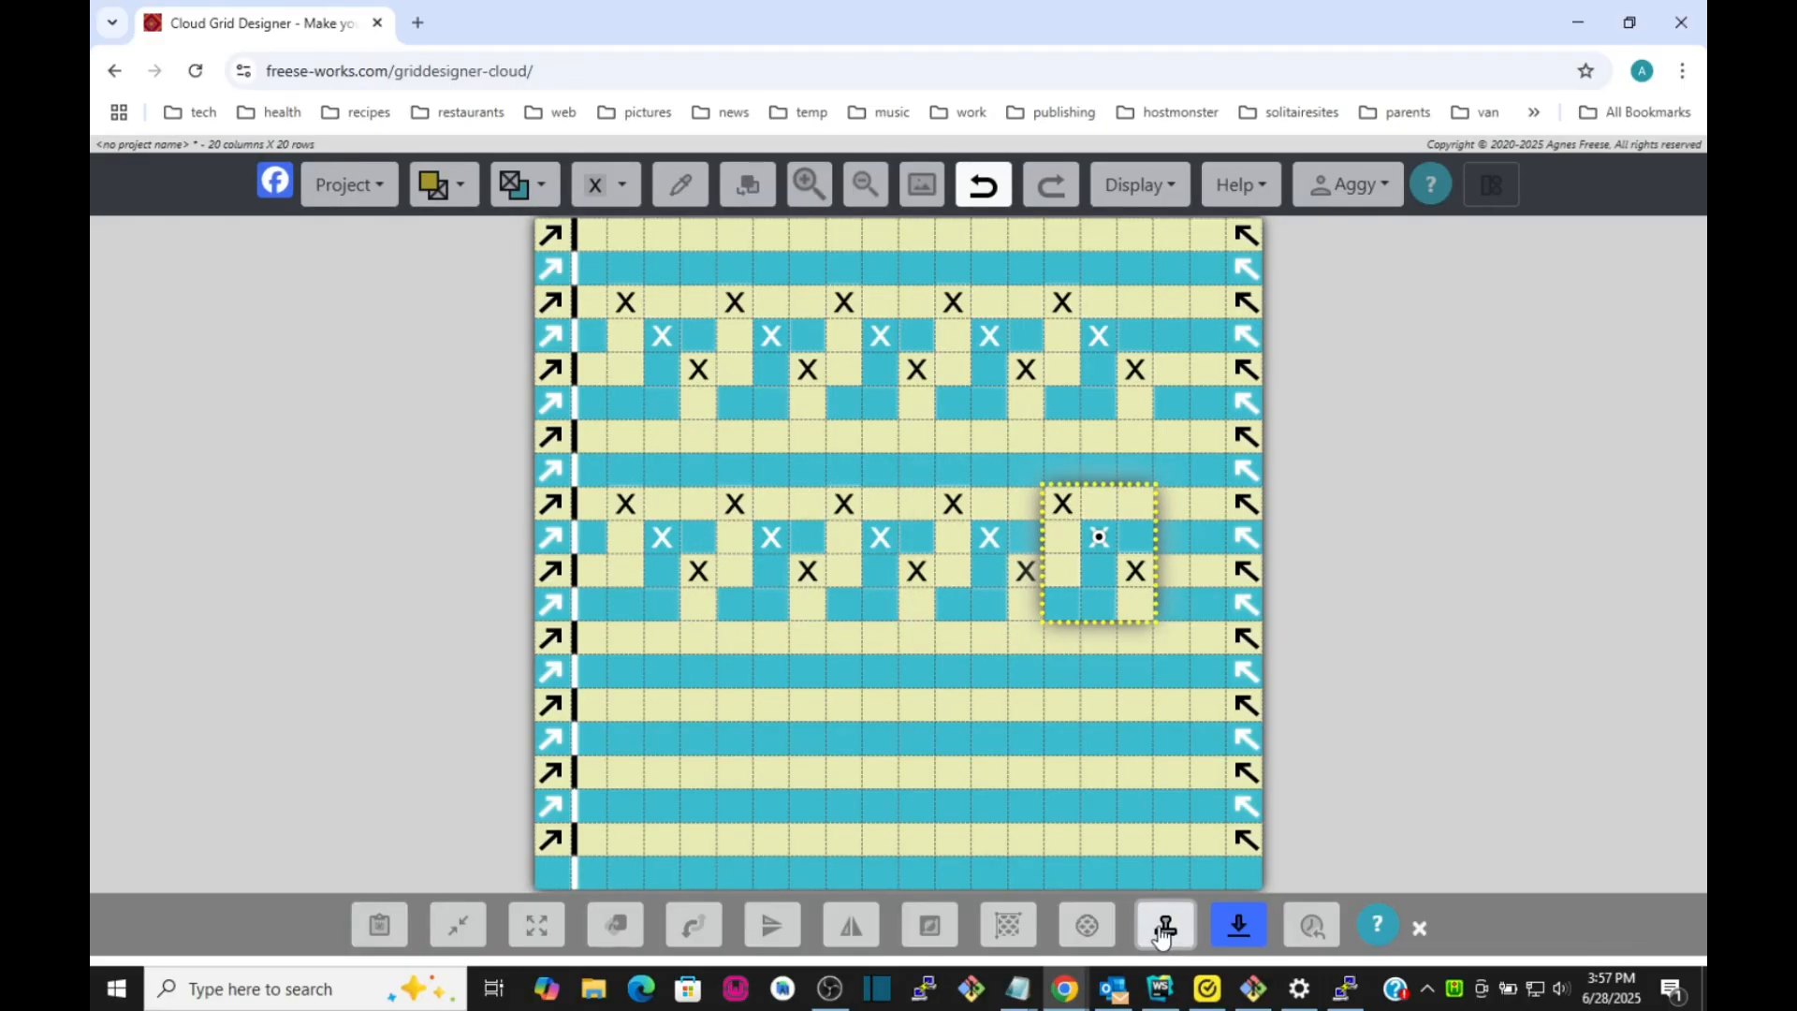
left_click(1228, 925)
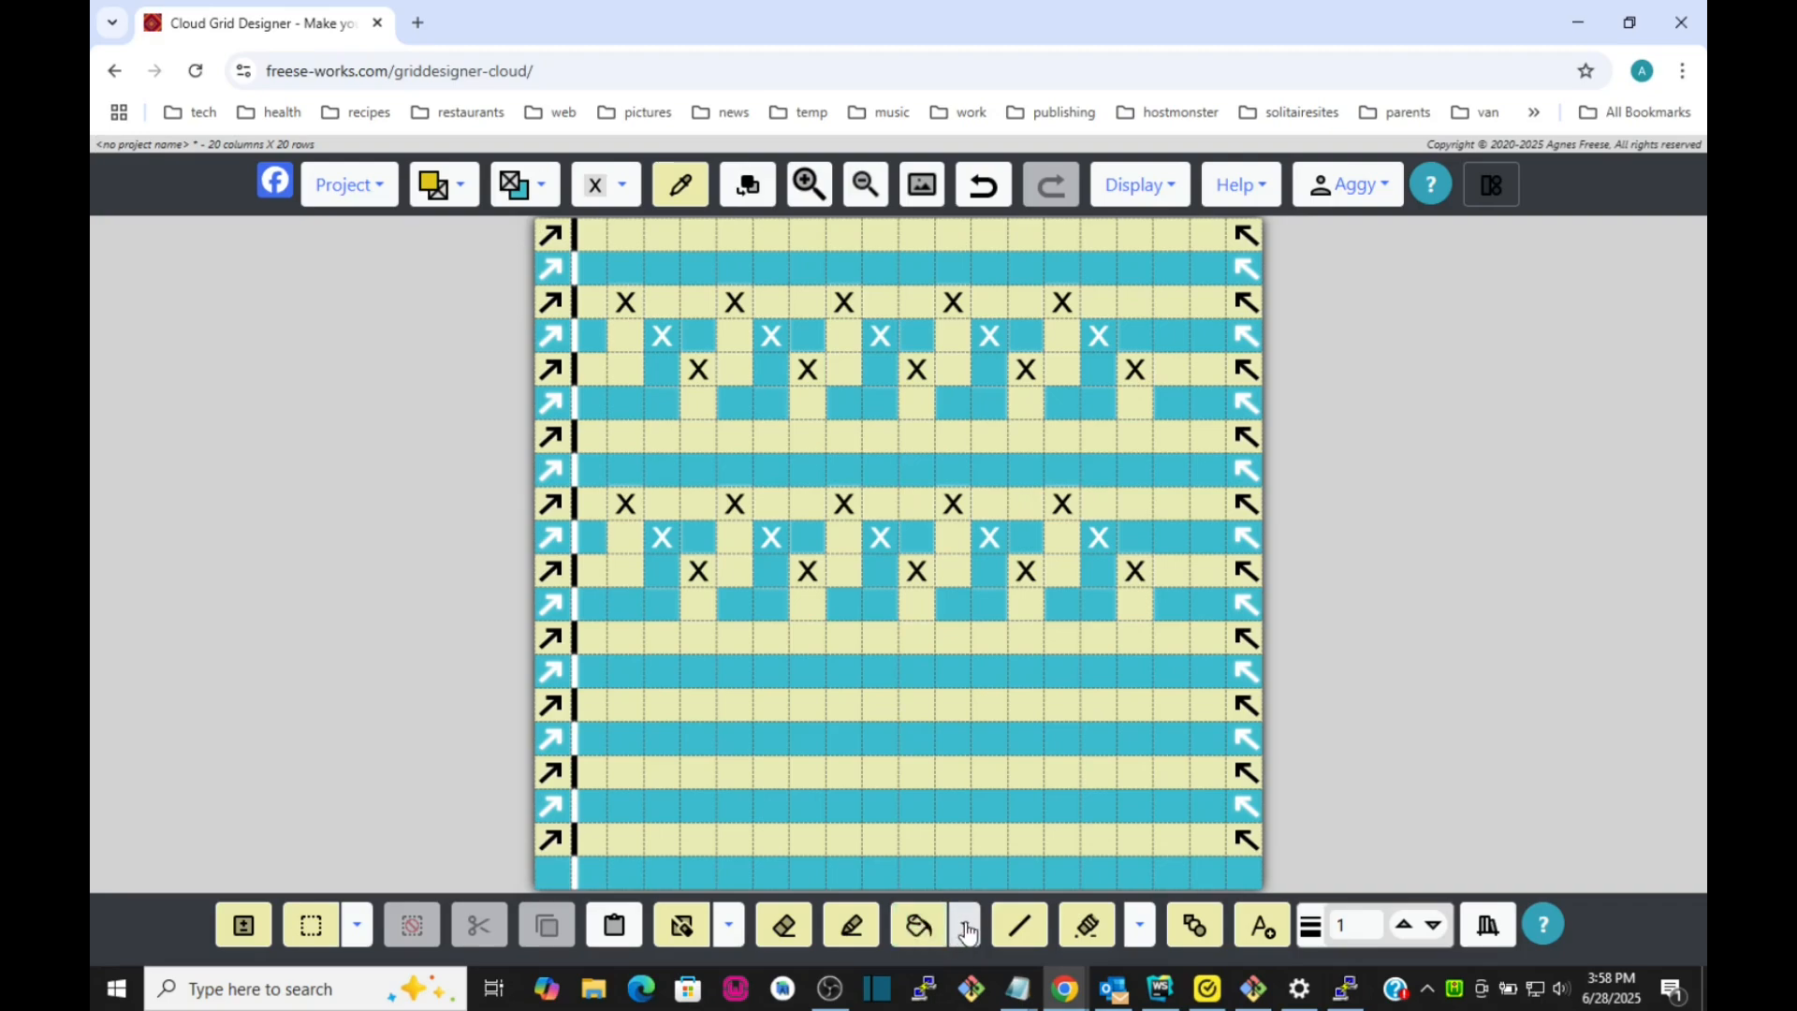
Fill the cream rows 15, 9 and 3 from the top with the gold foreground color using Fill Solid.
left_click(966, 926)
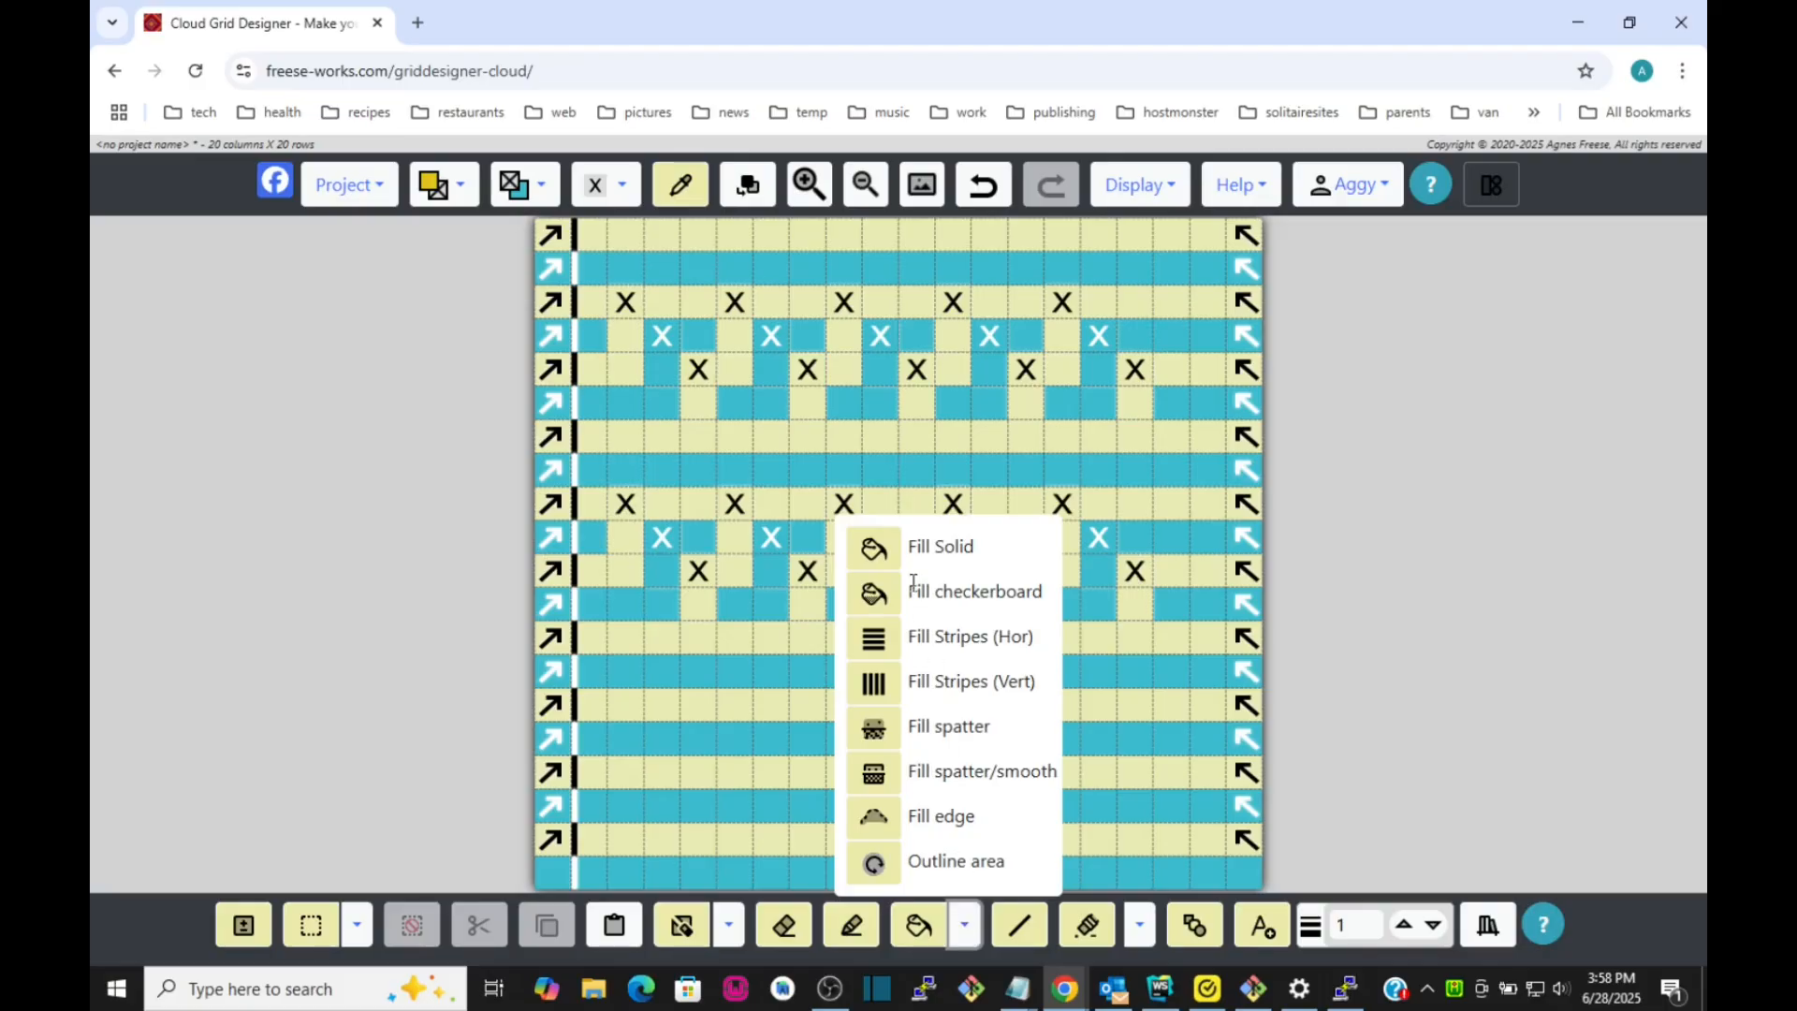
left_click(871, 553)
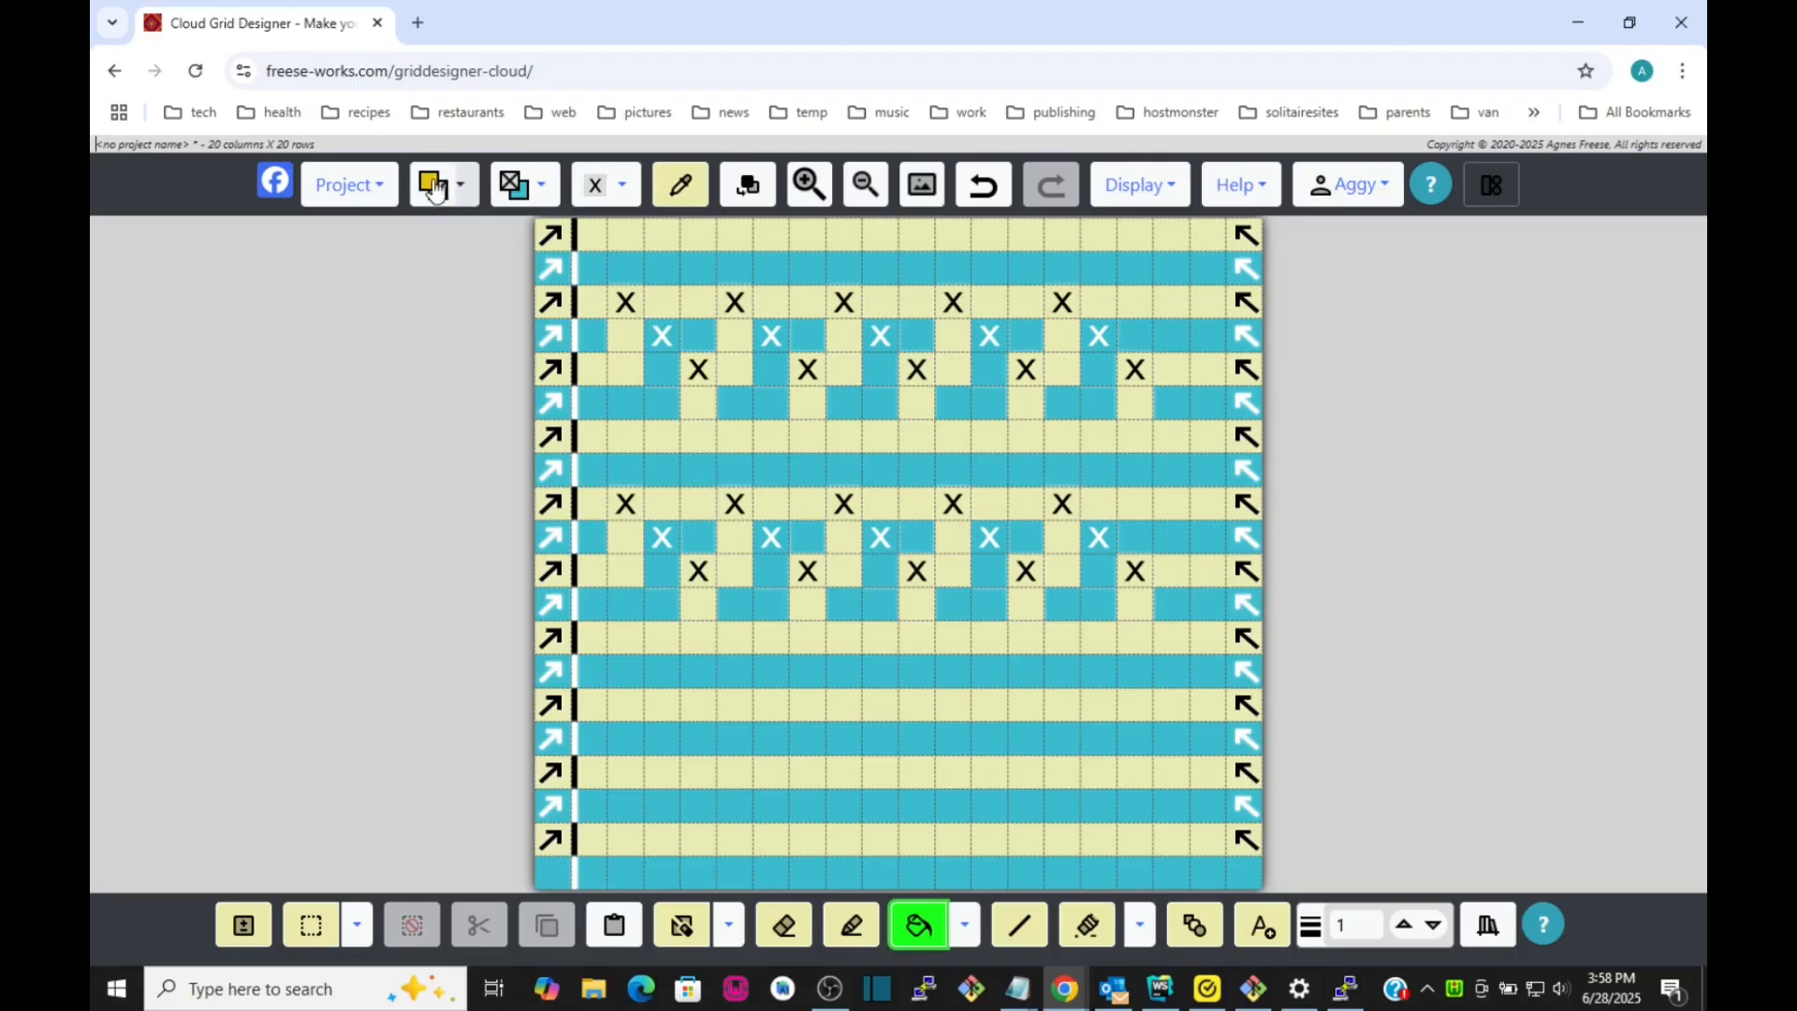
left_click(897, 699)
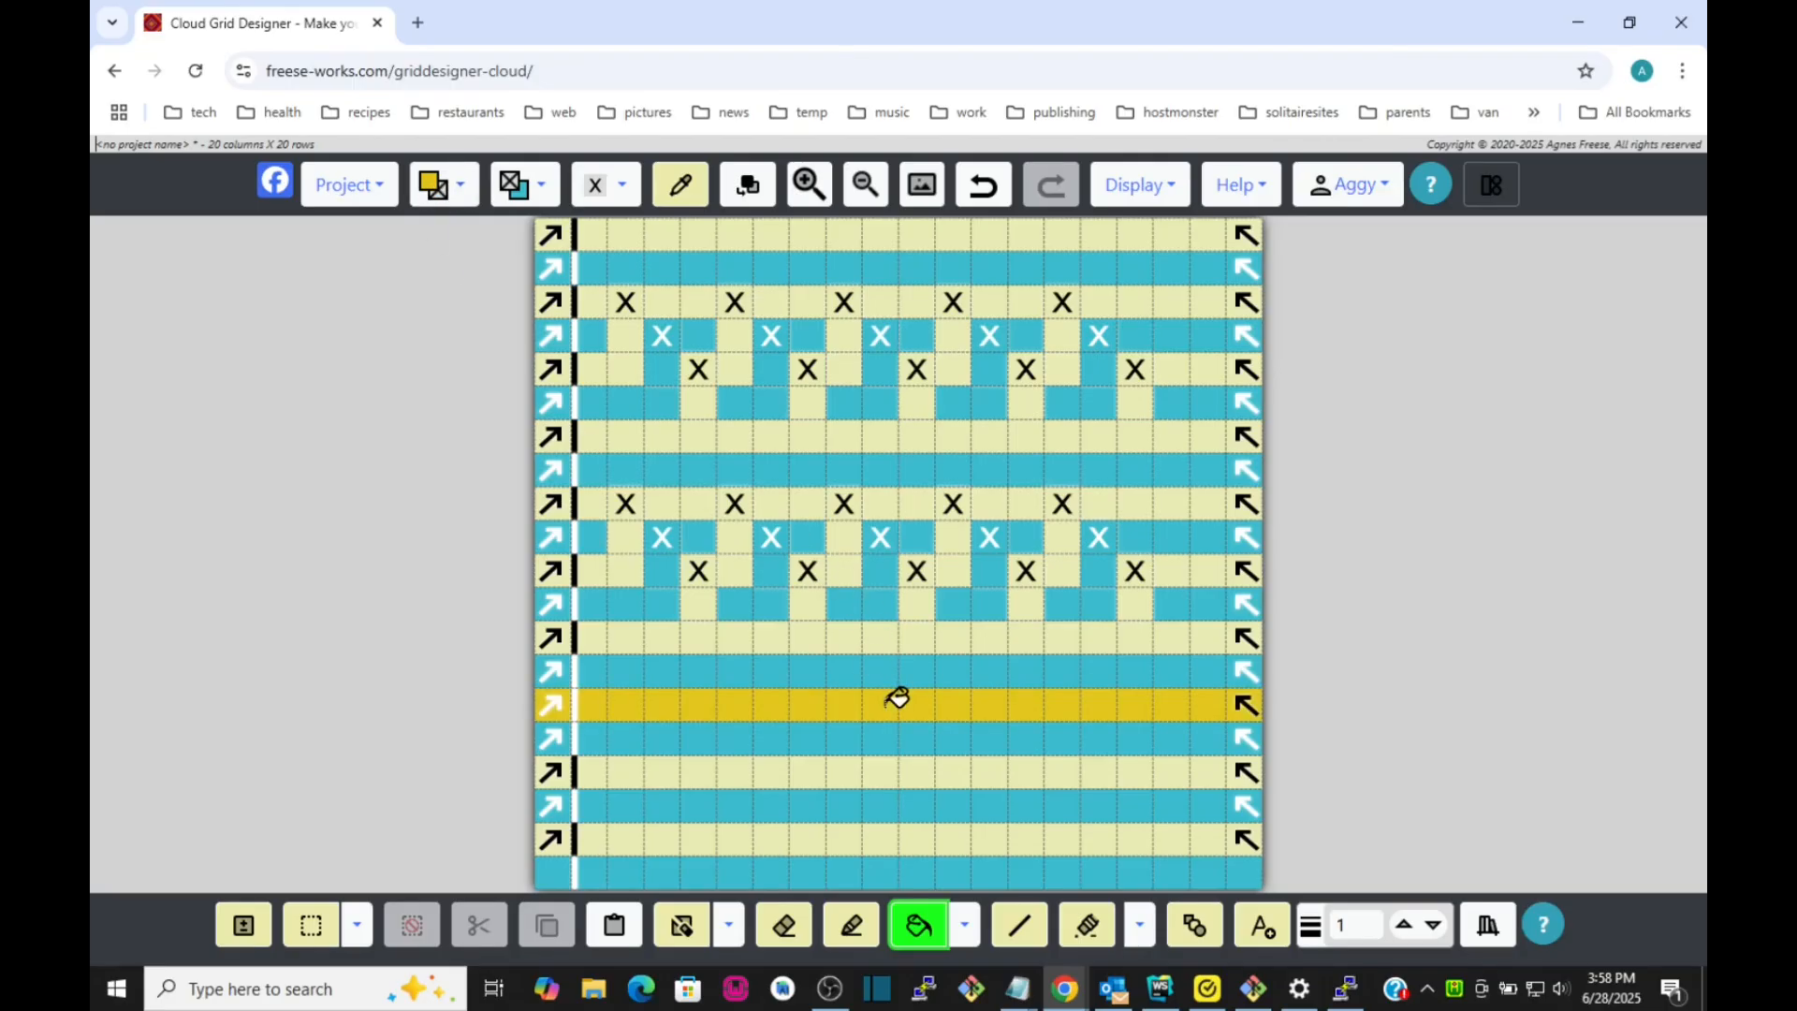
left_click(892, 495)
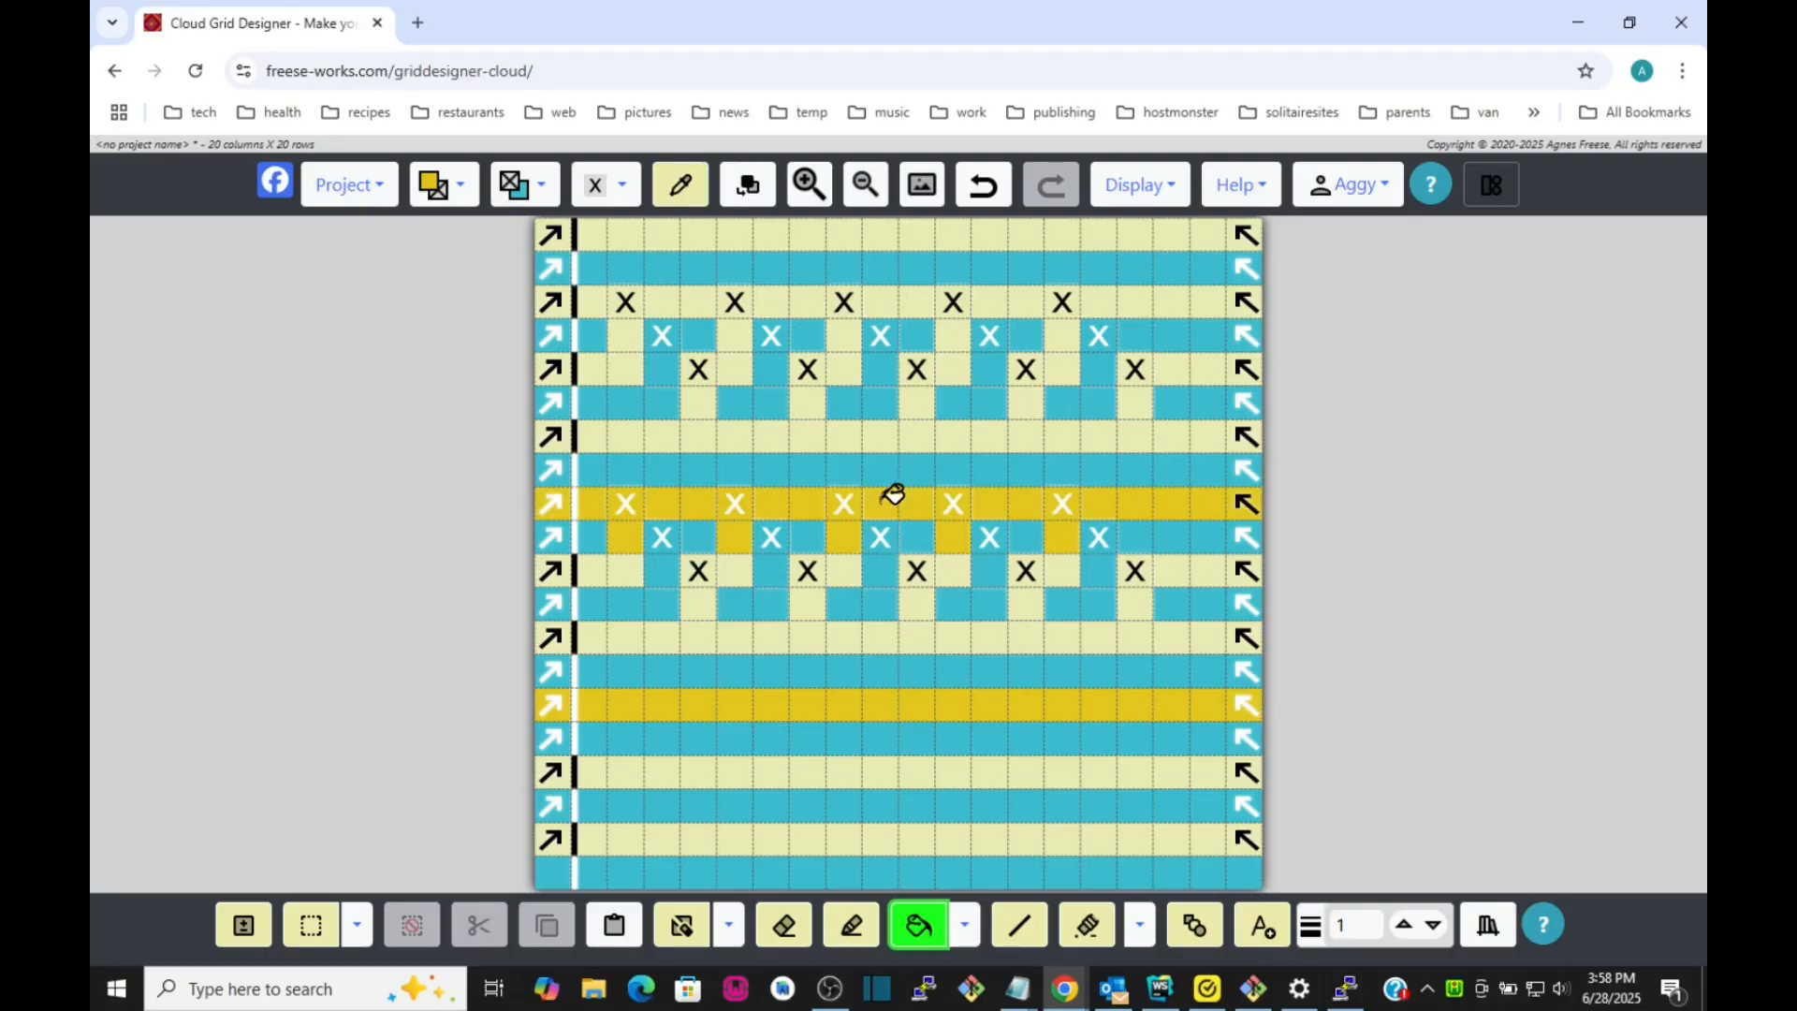
left_click(920, 299)
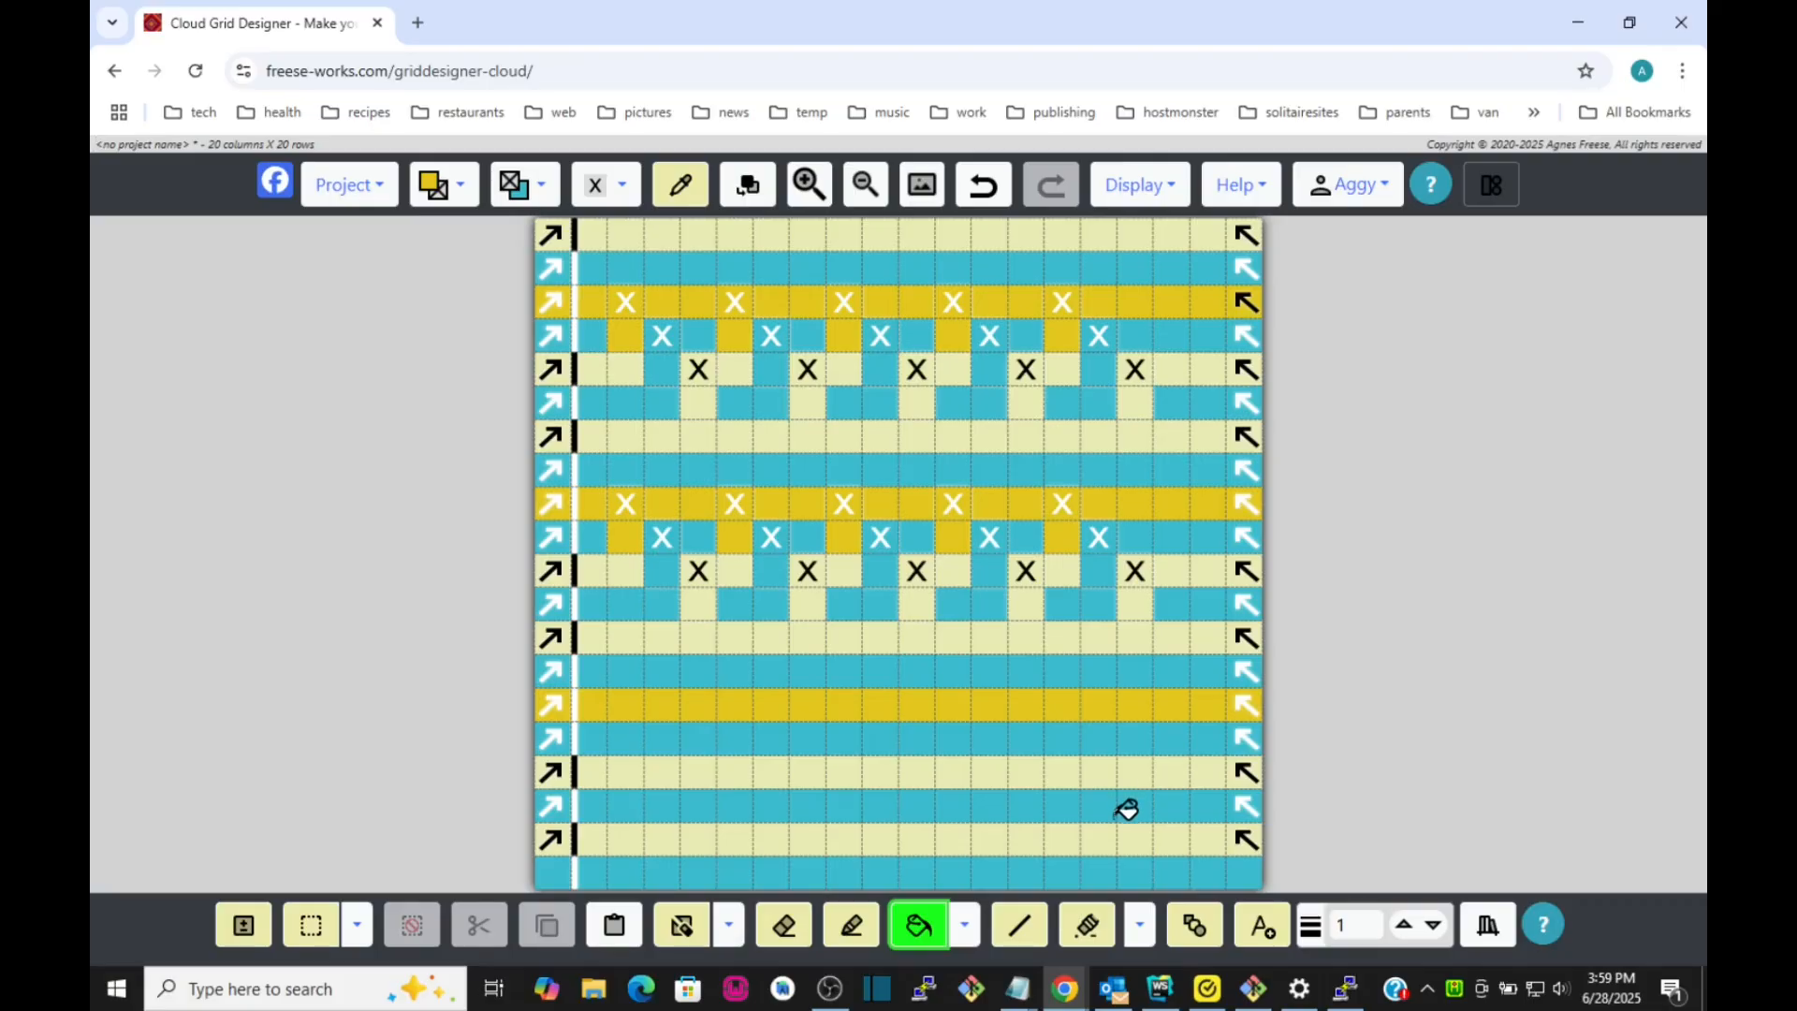
left_click(930, 936)
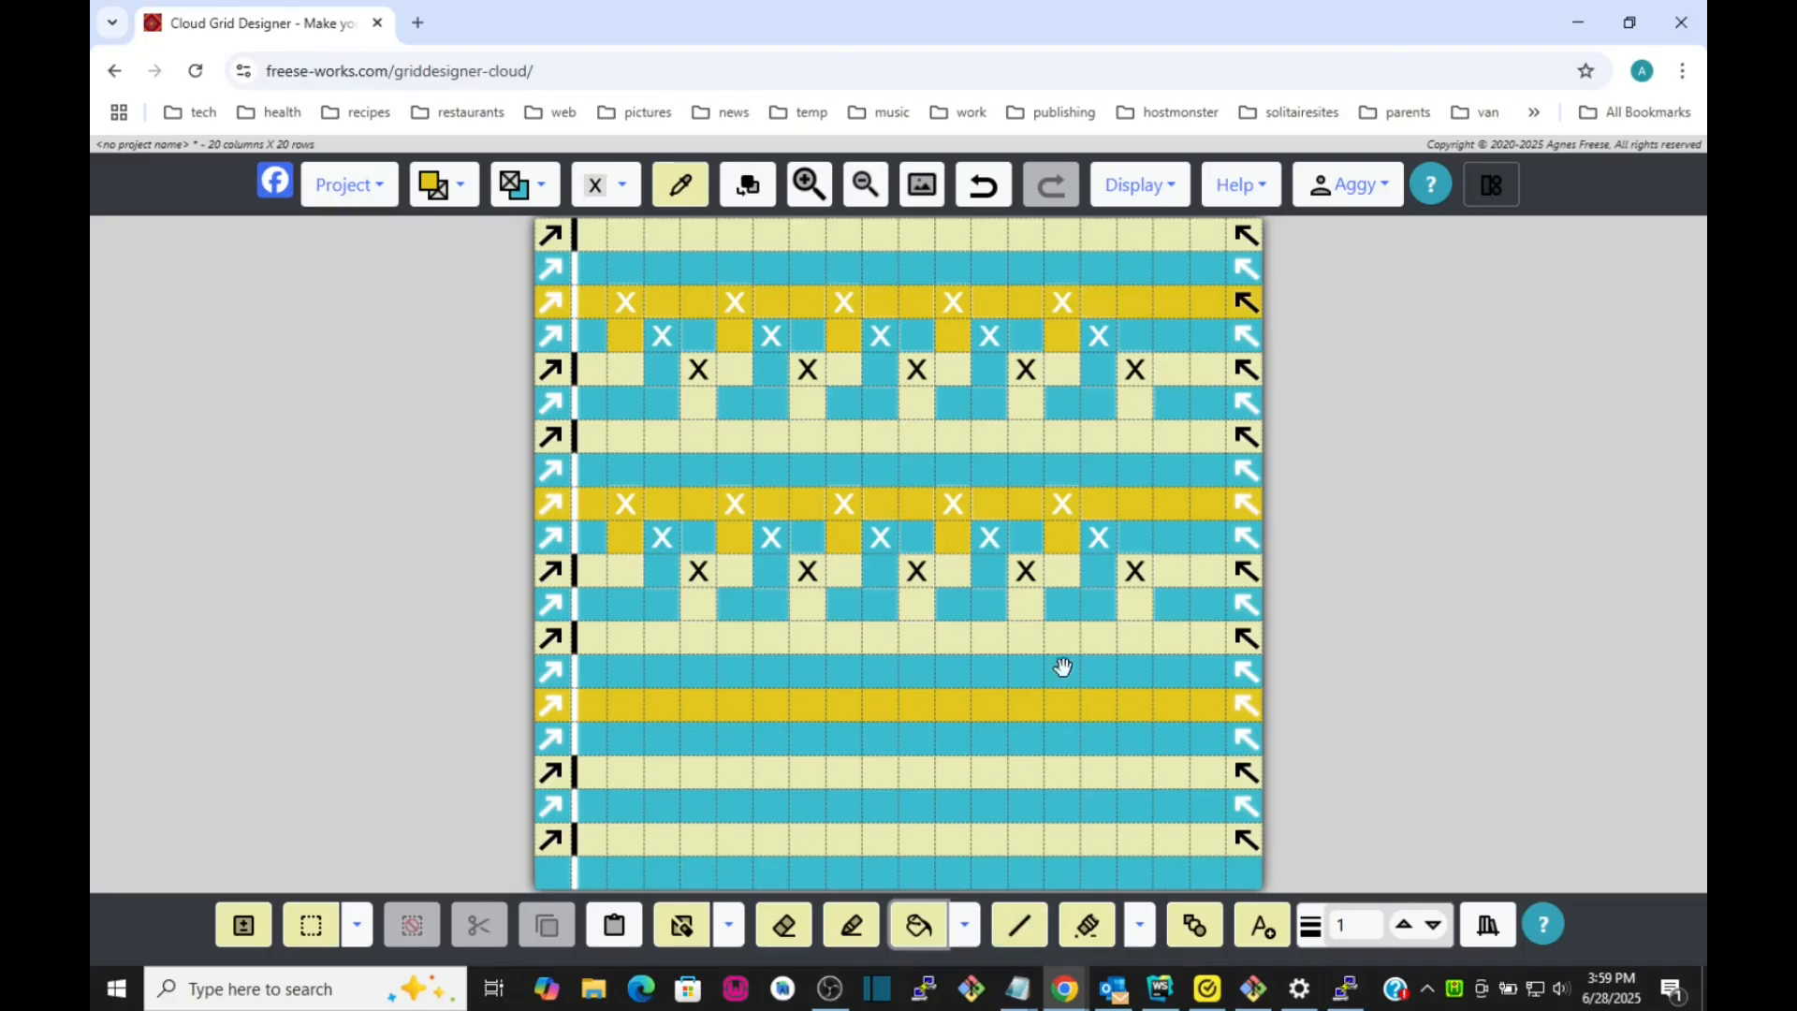
Add five columns to the right of the selected columns 15 to 19.
left_click(244, 924)
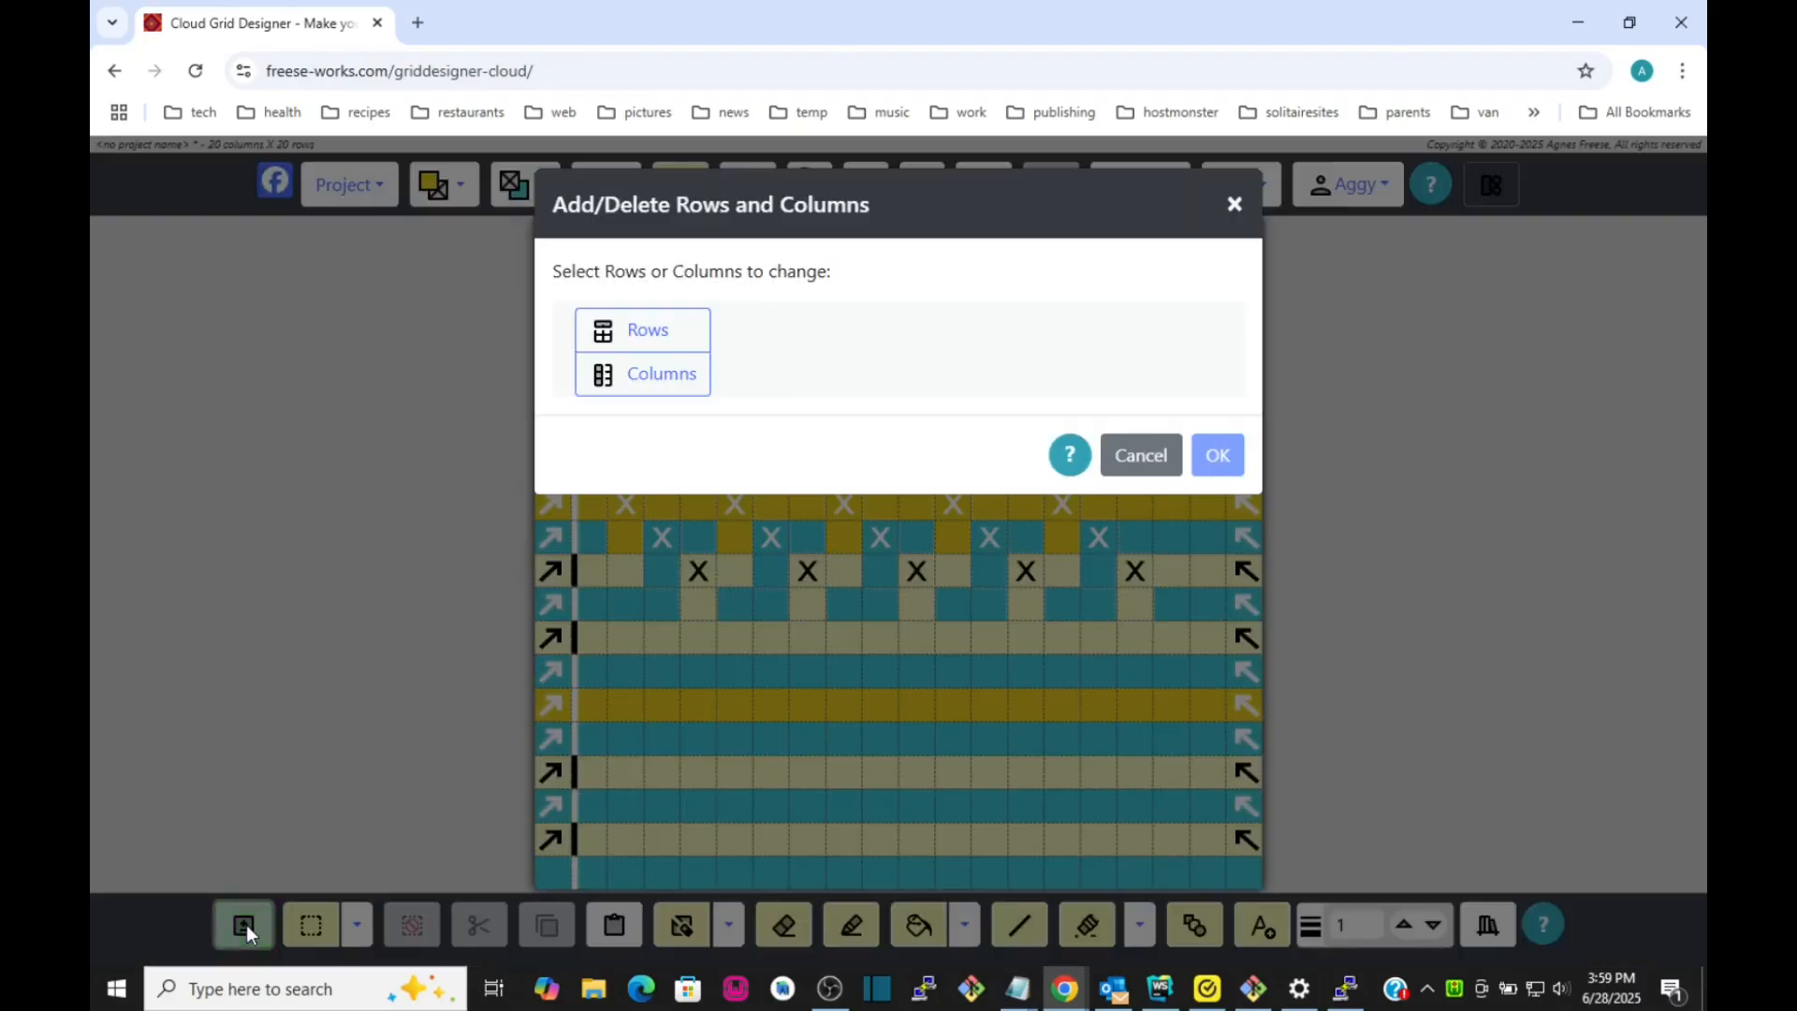
left_click(667, 375)
left_click(891, 390)
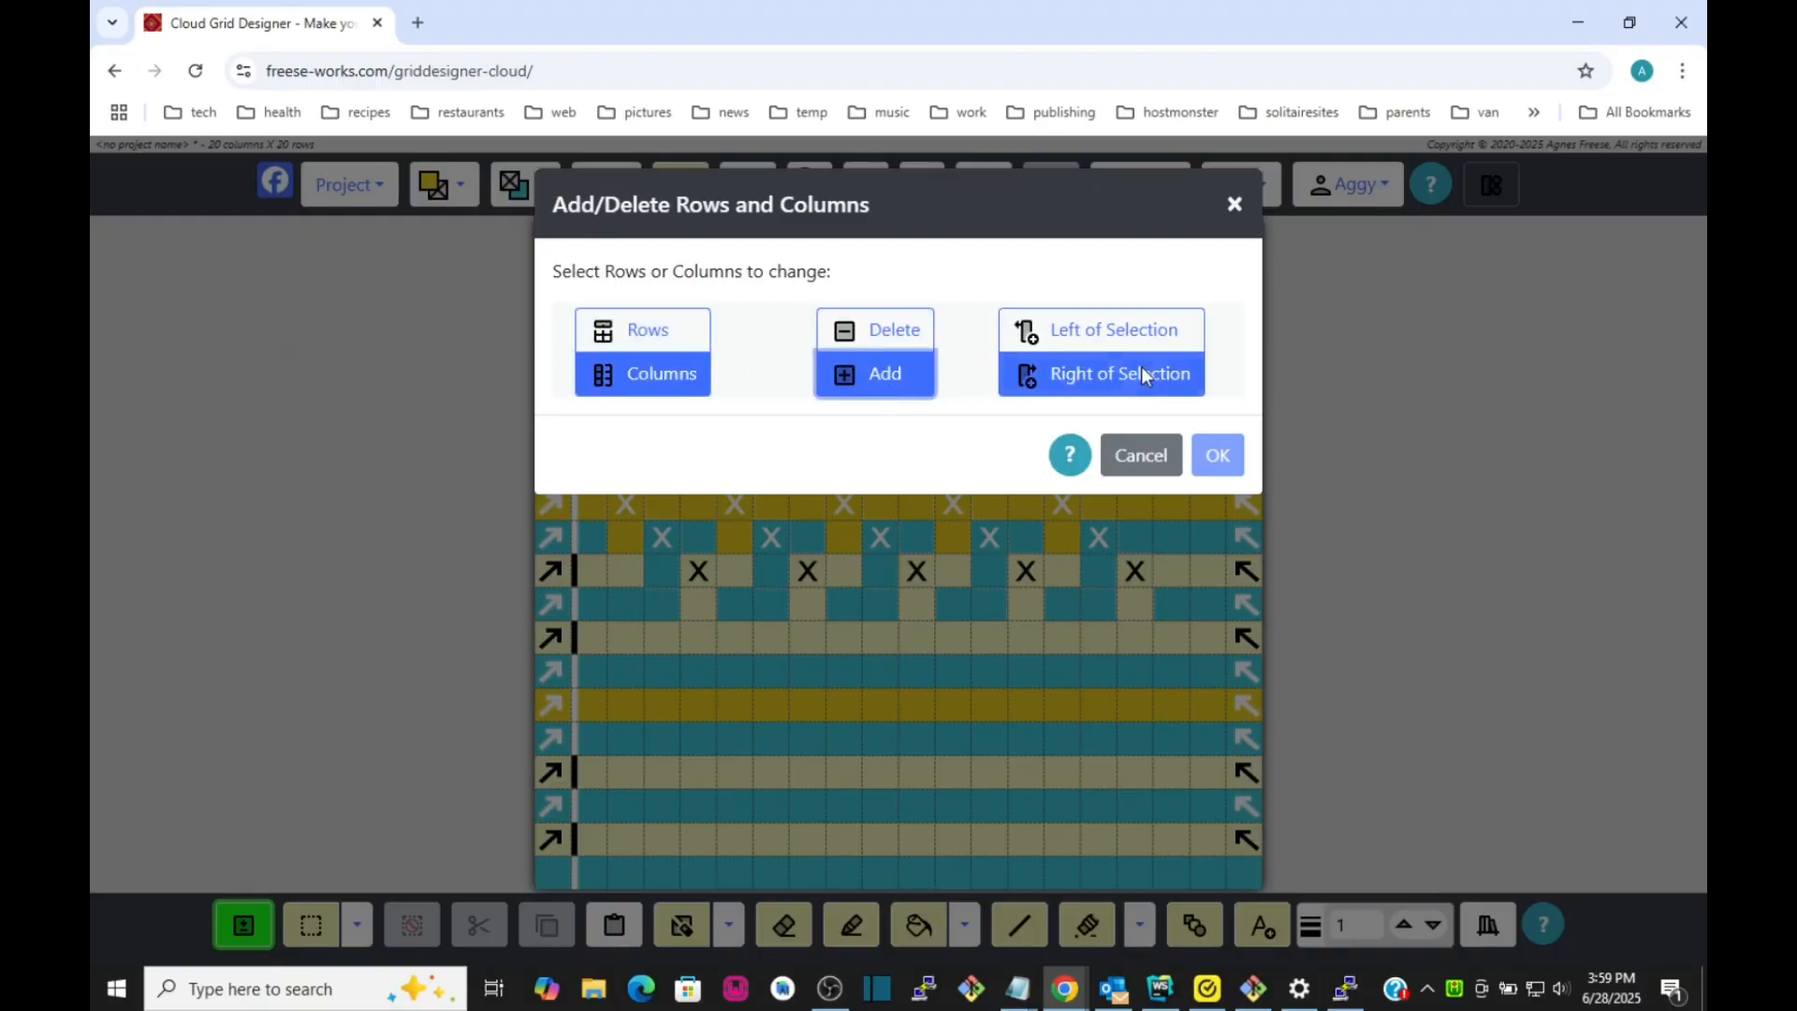
left_click(1144, 373)
left_click(1217, 455)
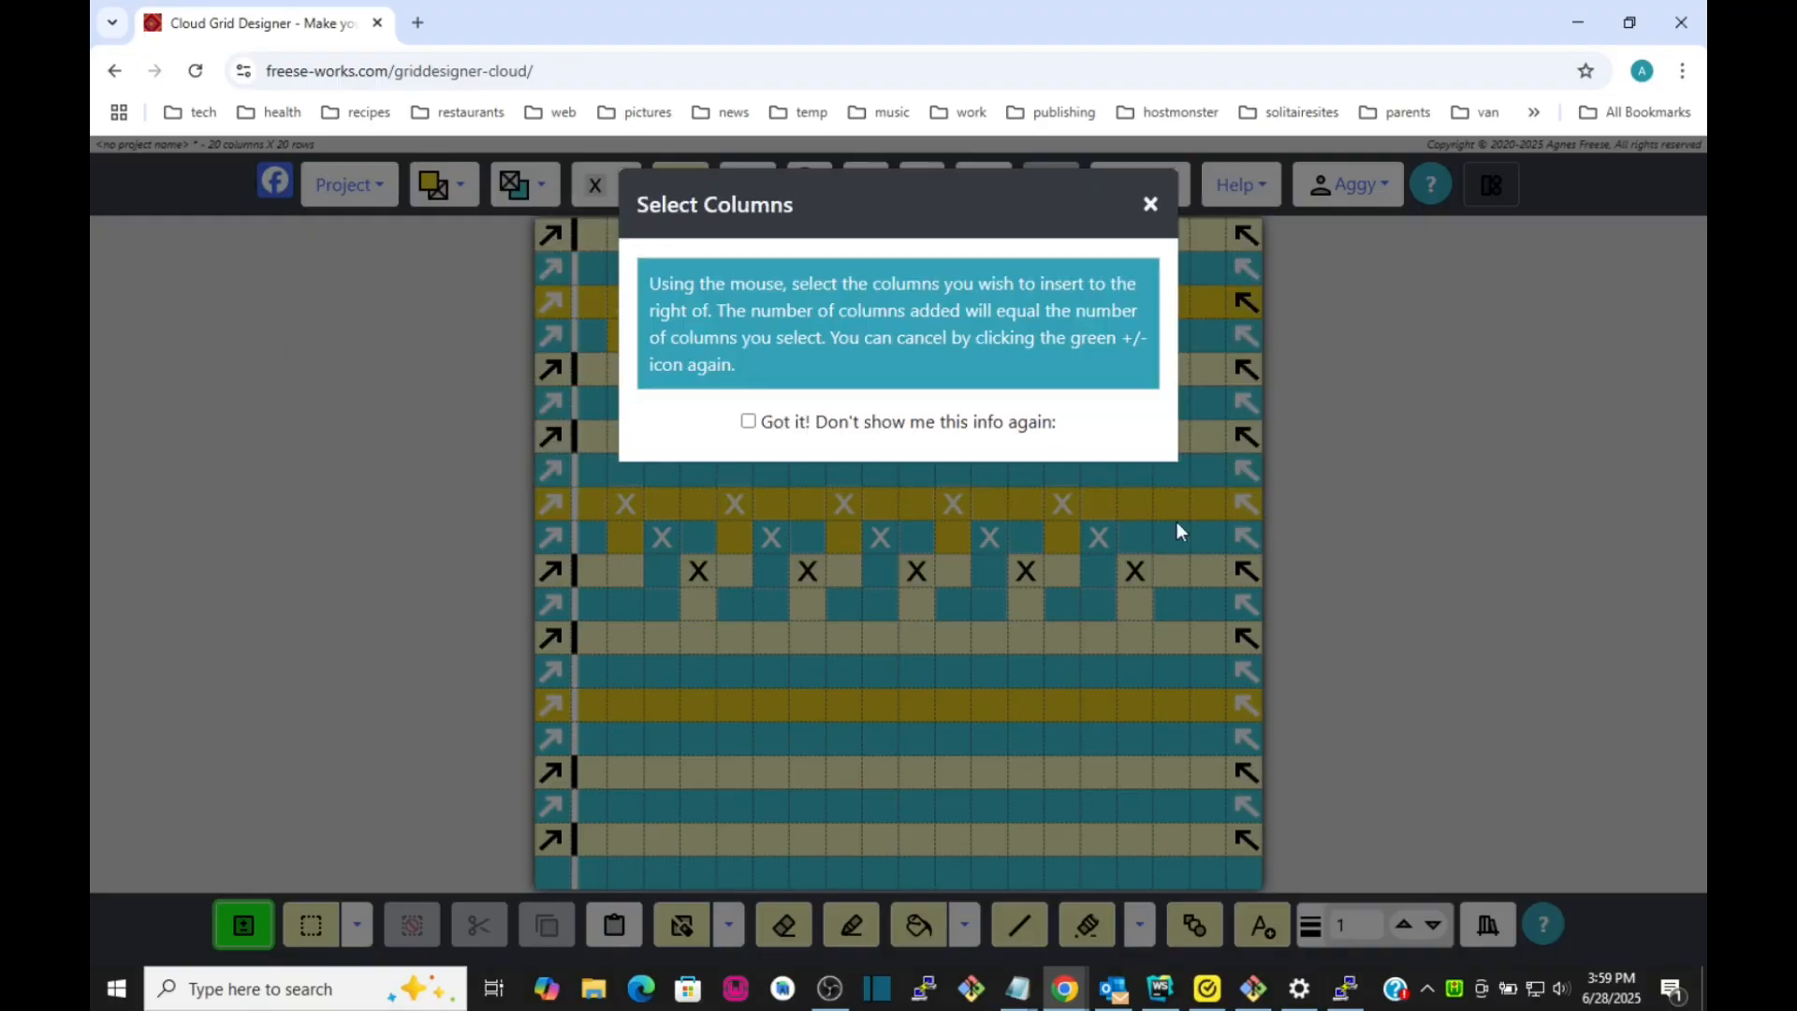
left_click(1144, 217)
left_click_drag(1198, 524, 1065, 513)
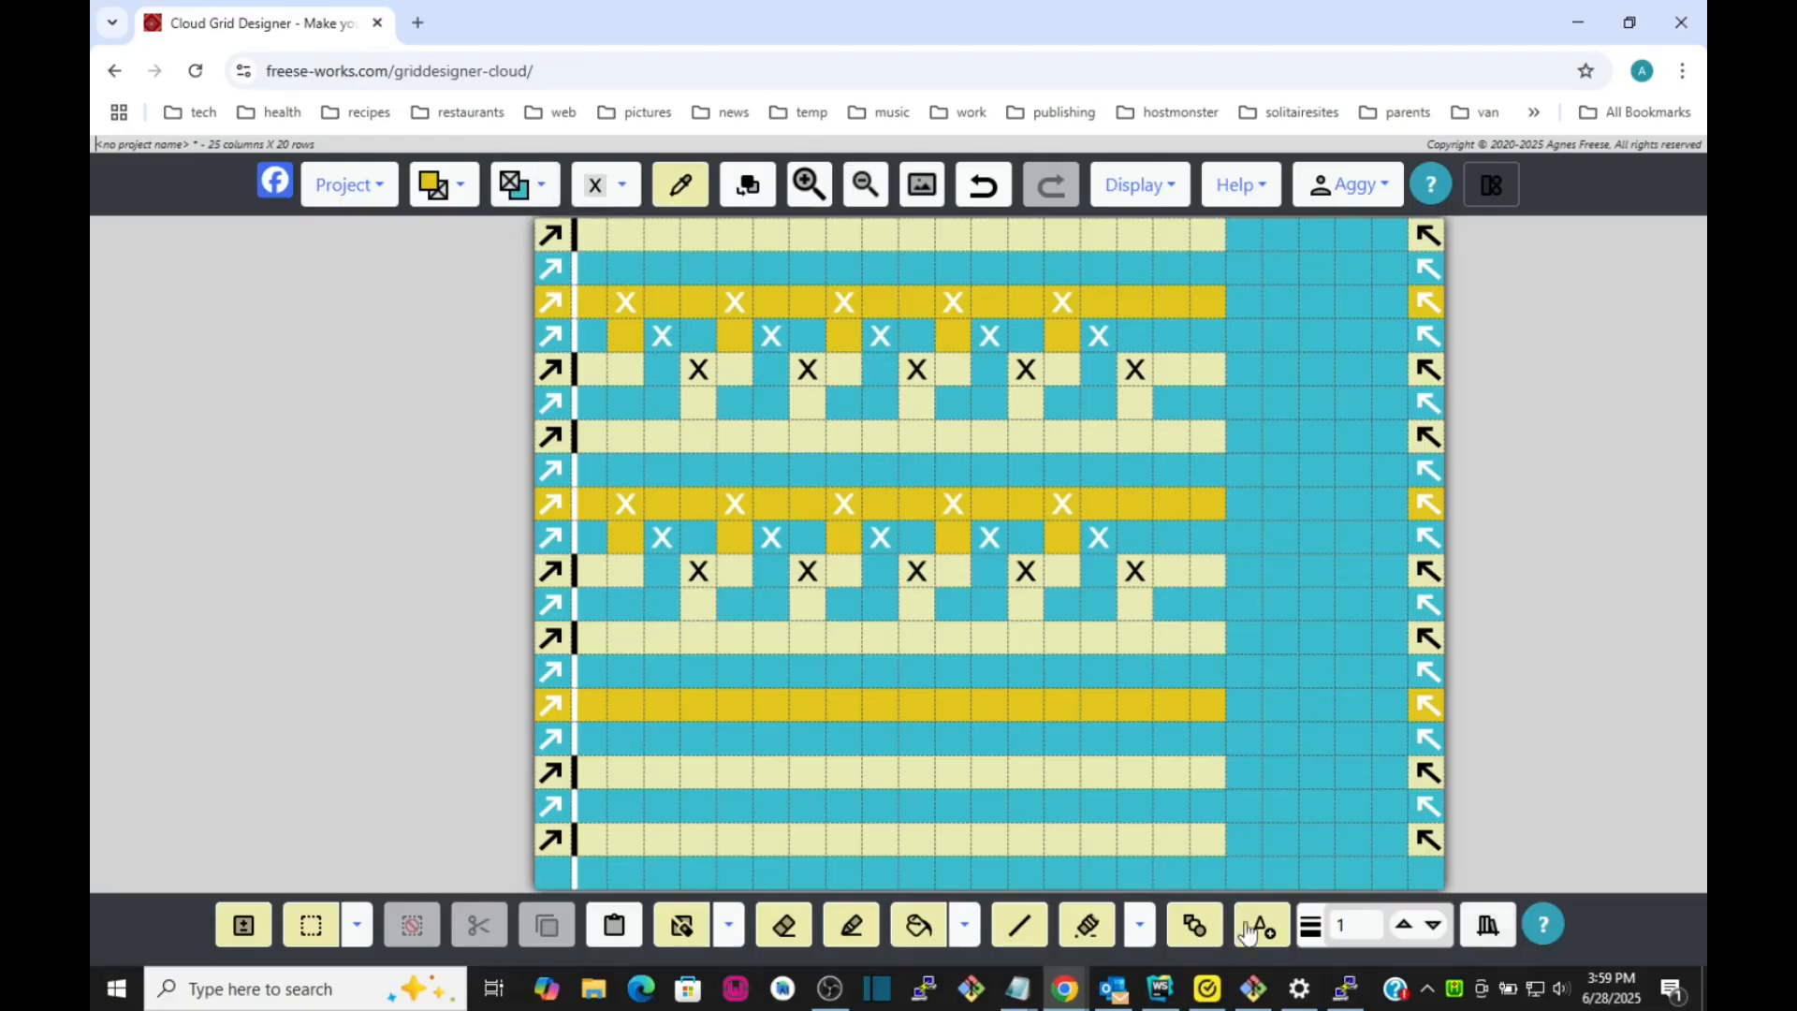
Draw cream lines across the five new columns to extend the cream rows 1, 5, 7, 11, 13, 17 and 19.
left_click(1030, 930)
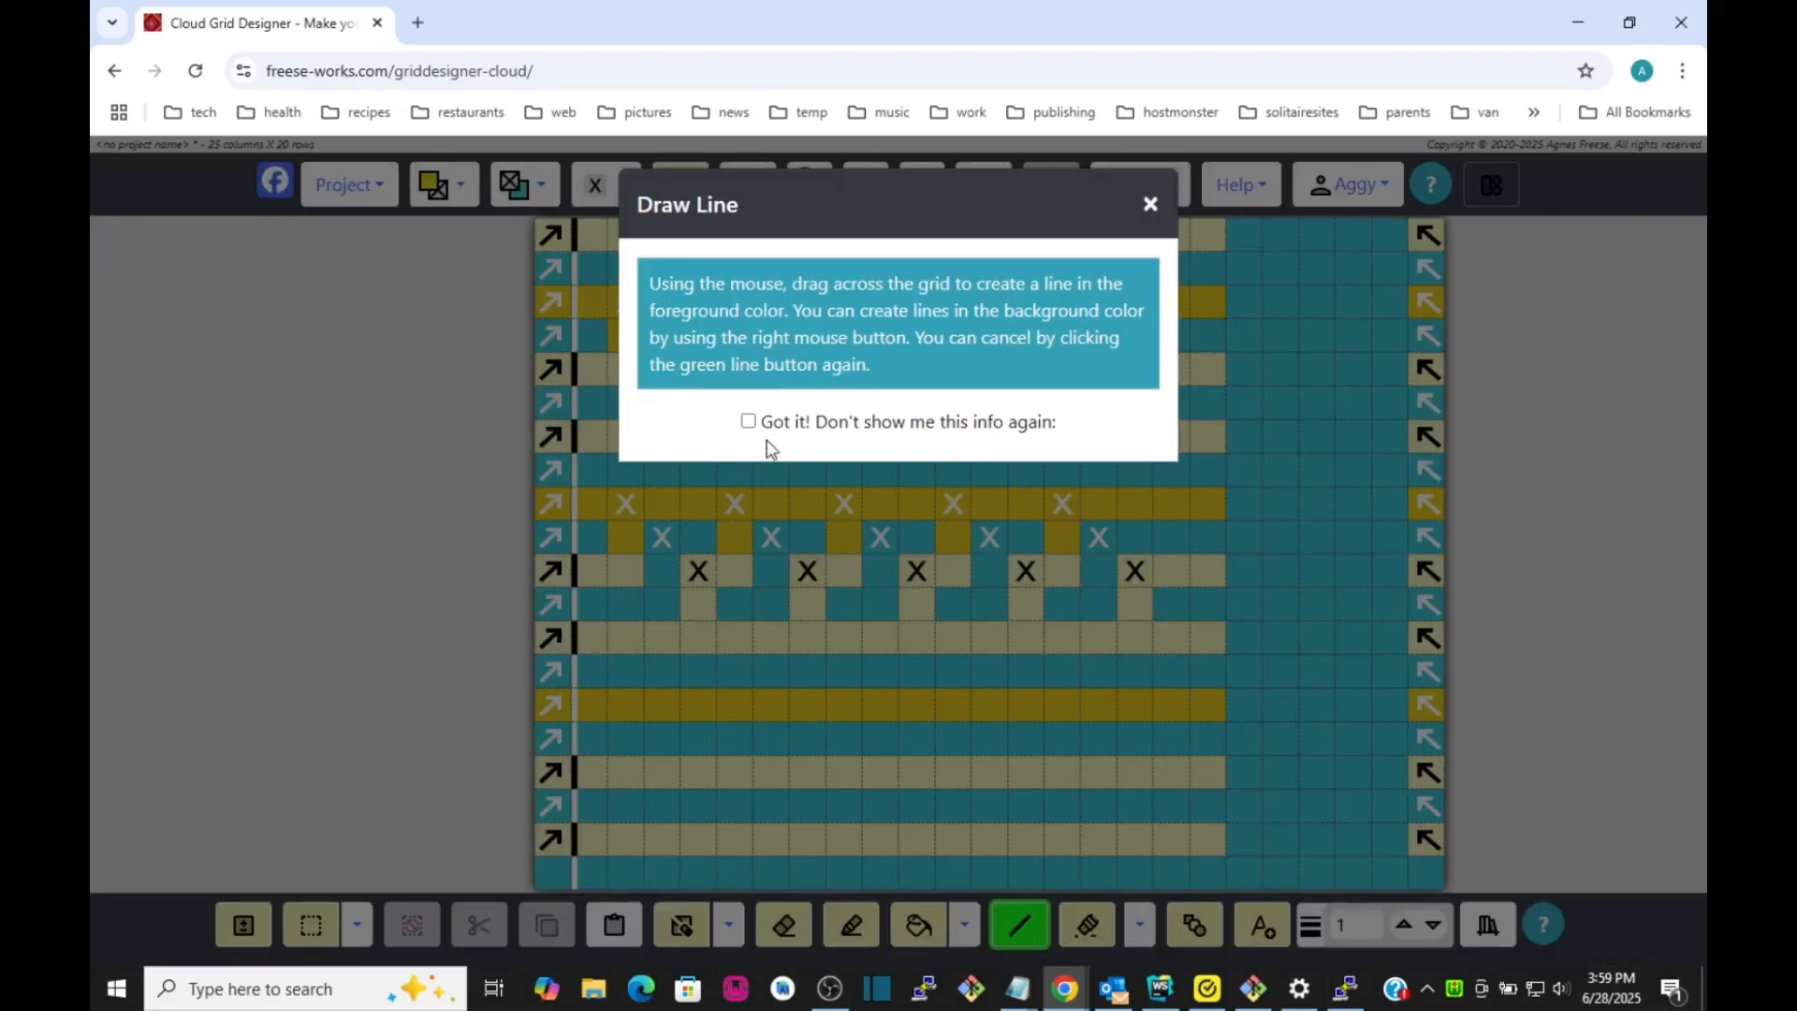
left_click(1151, 203)
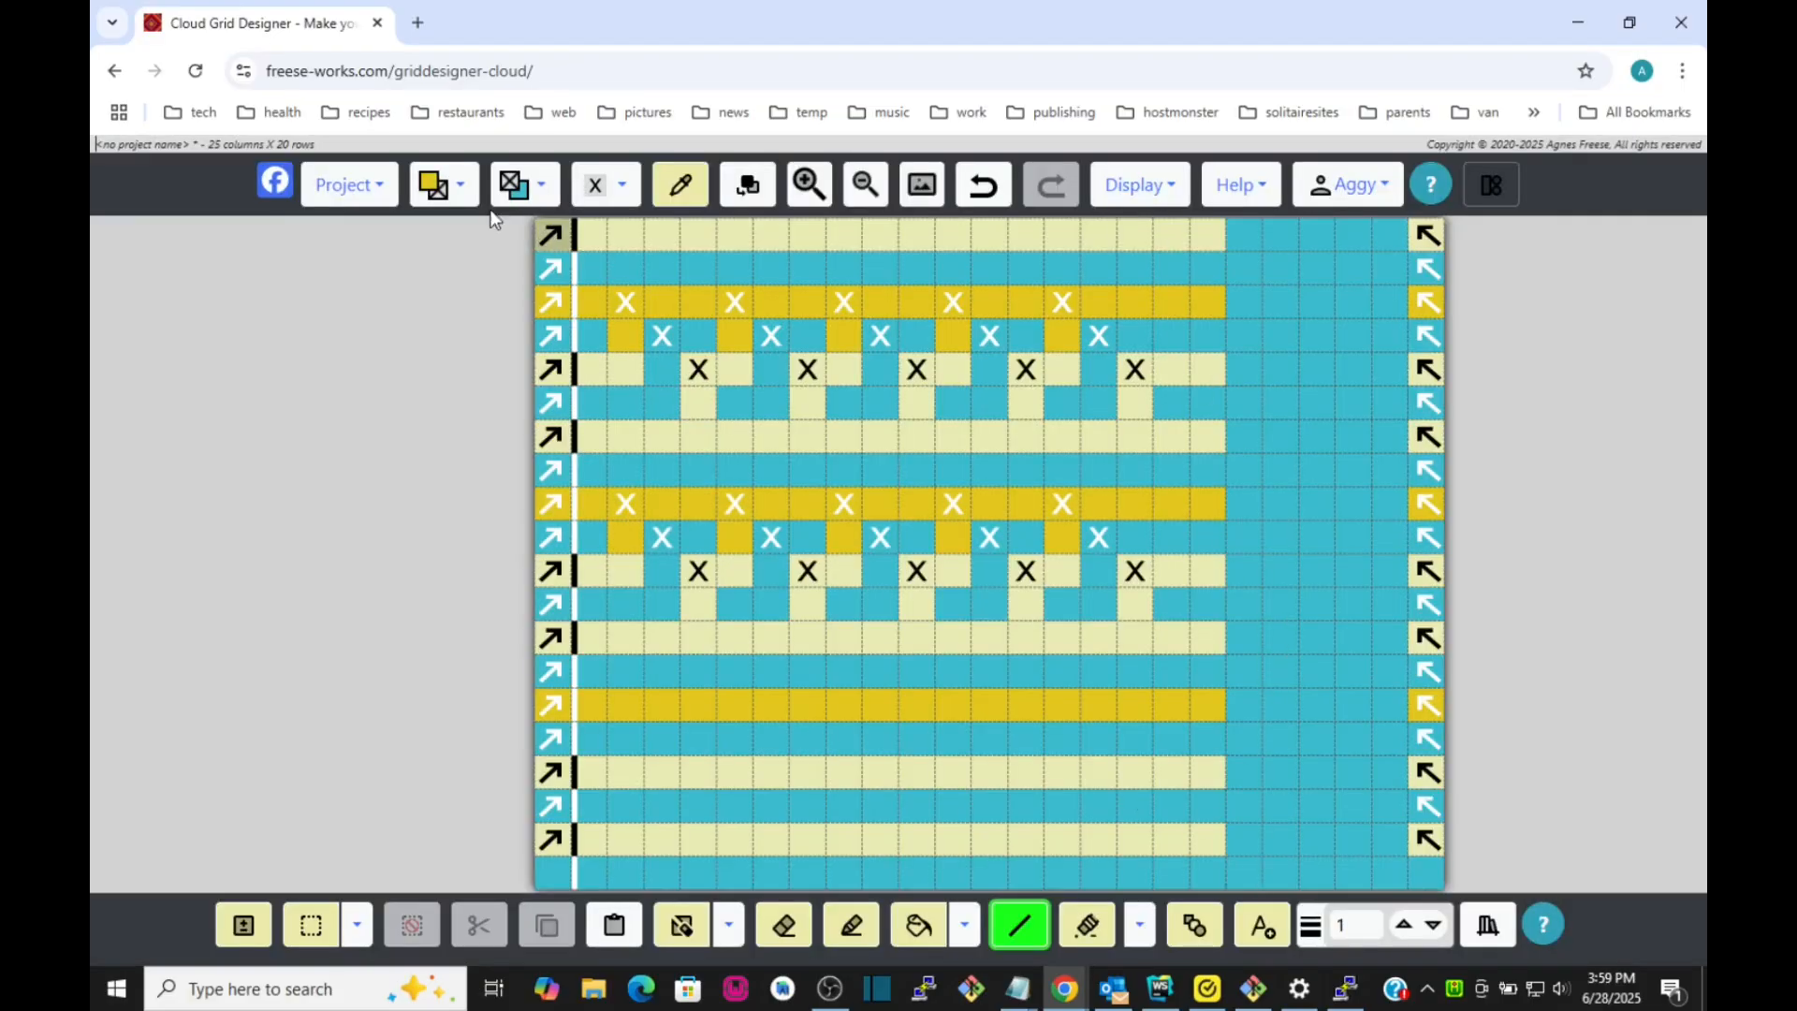
left_click(459, 184)
left_click(455, 270)
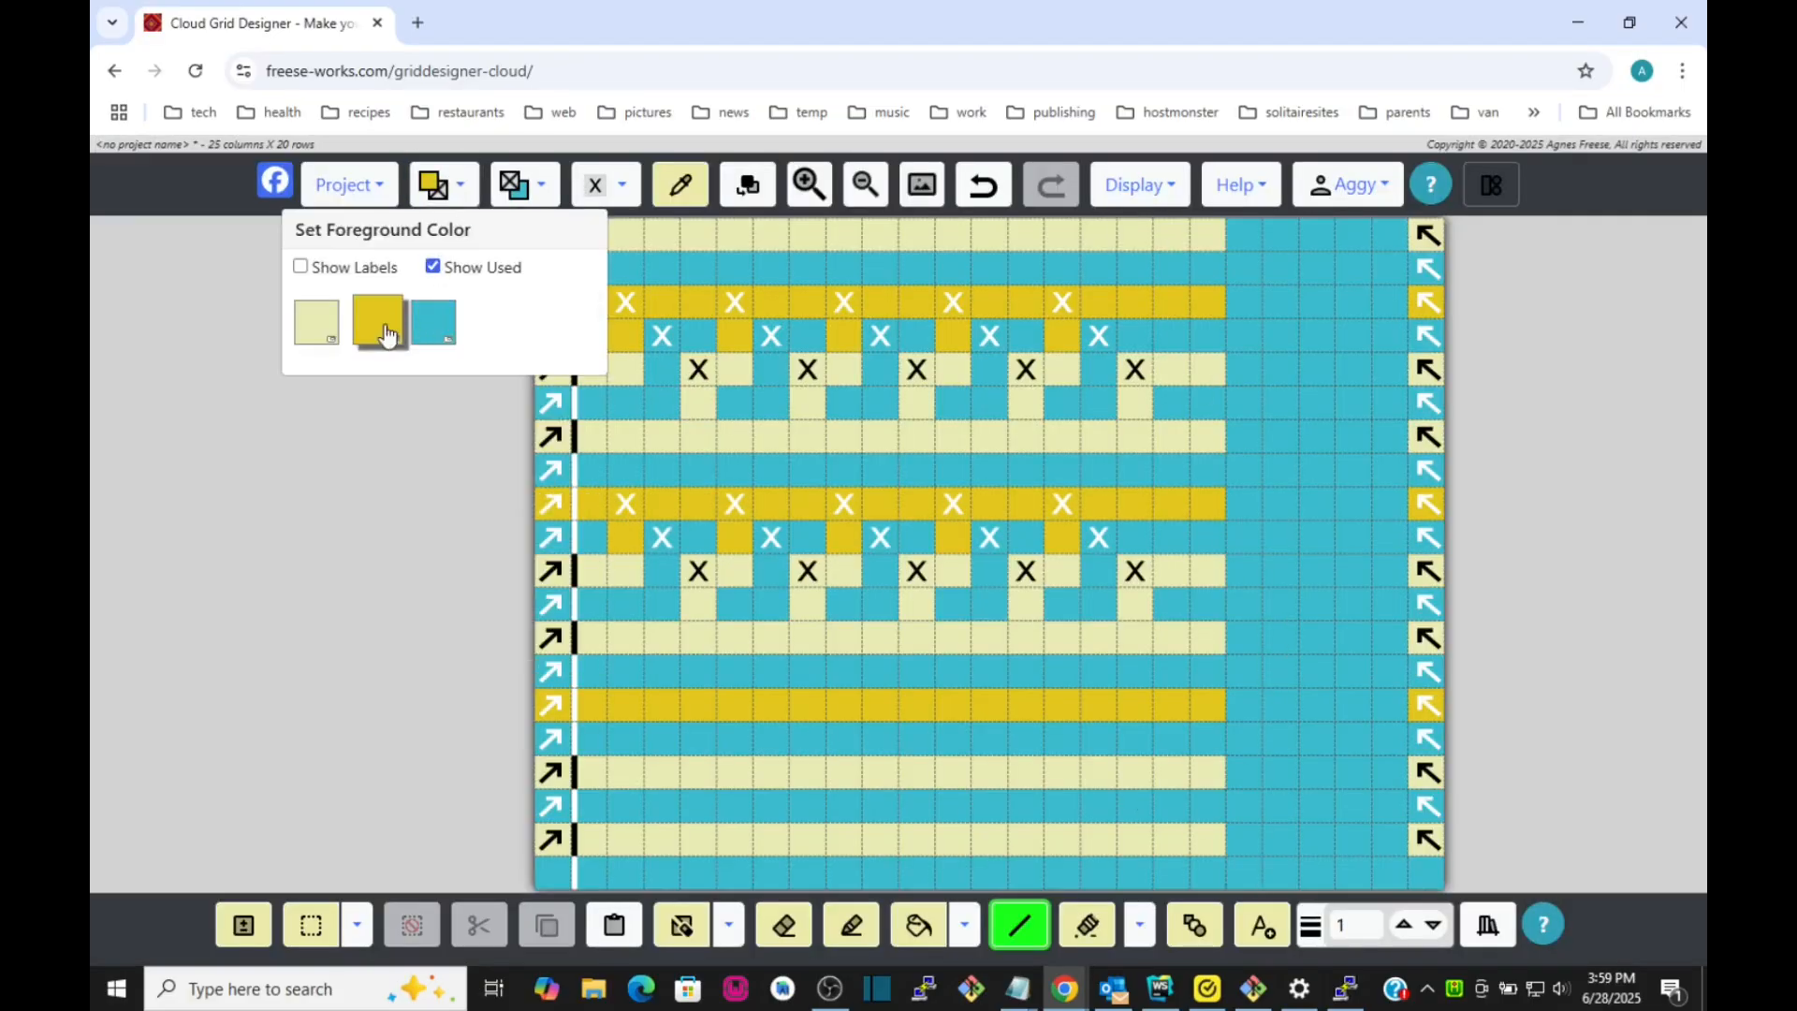
left_click(327, 334)
left_click_drag(1239, 781, 1380, 771)
left_click_drag(1244, 839, 1388, 845)
left_click_drag(1207, 642, 1392, 640)
left_click_drag(1245, 573, 1388, 573)
left_click_drag(1249, 437, 1387, 436)
left_click_drag(1254, 375, 1390, 372)
left_click_drag(1252, 236, 1388, 240)
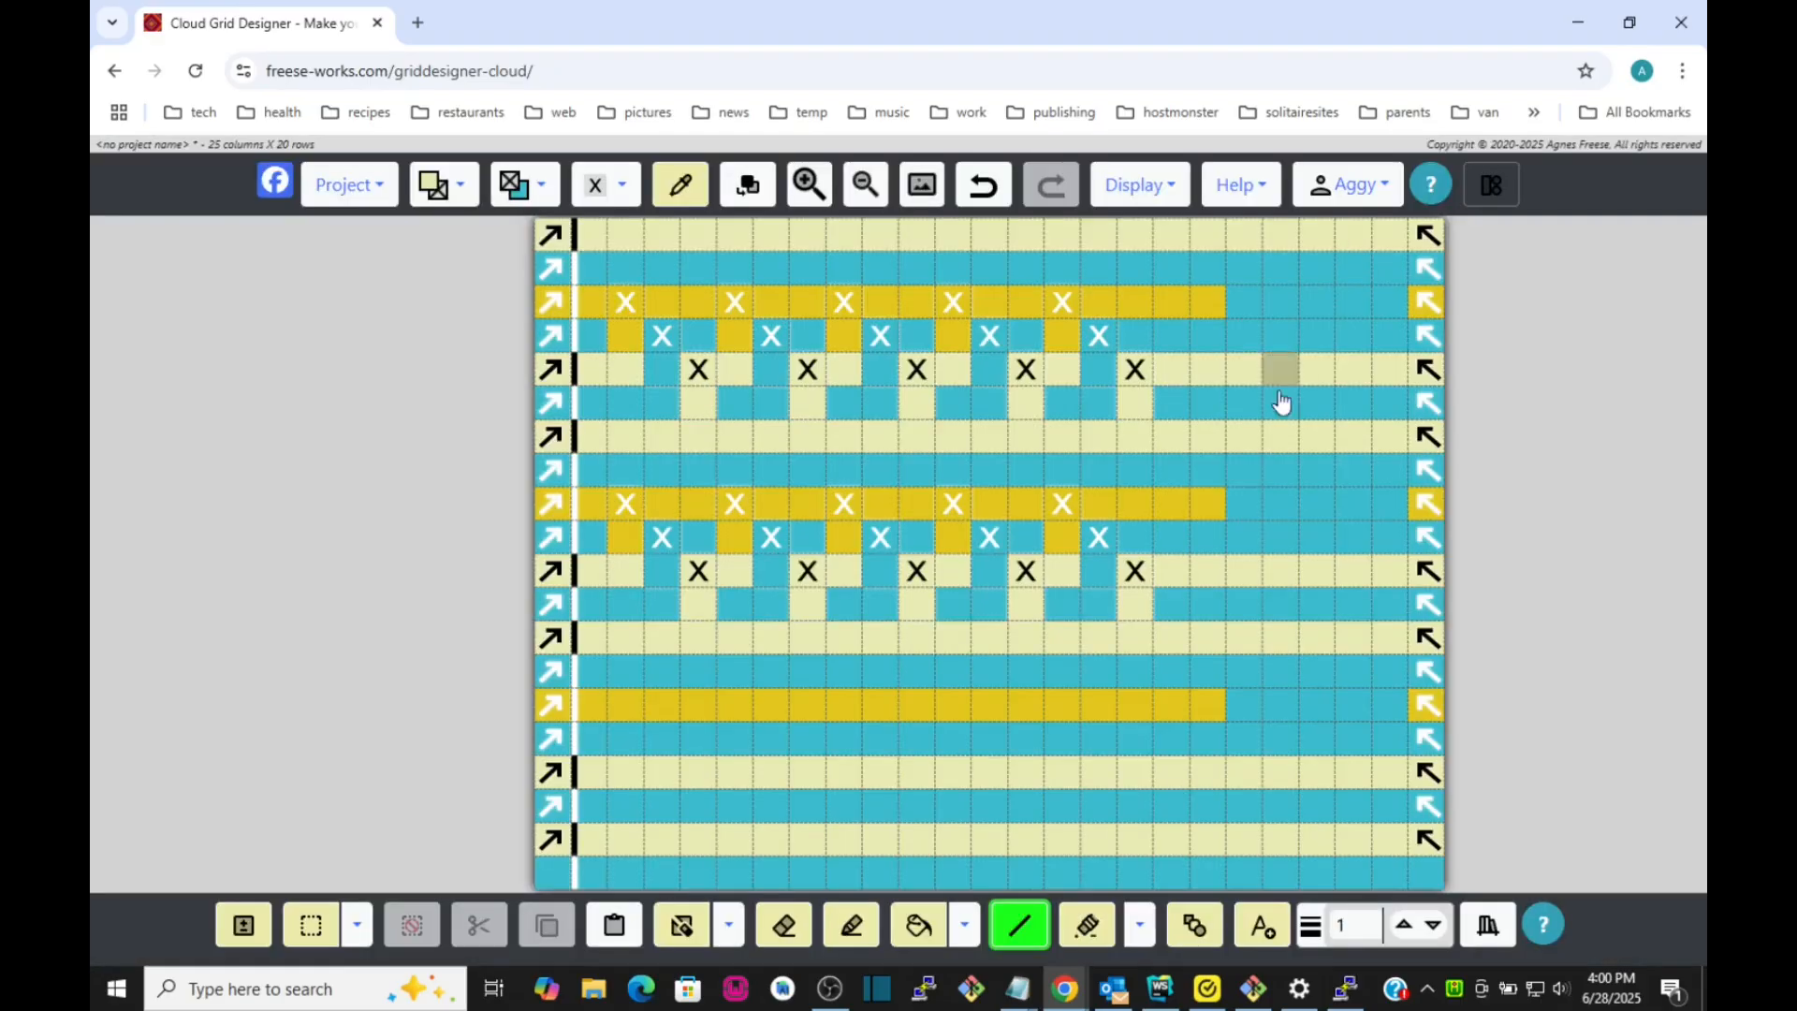
Set the foreground to gold and draw lines across the five new columns to extend rows 3, 9 and 15.
left_click(450, 193)
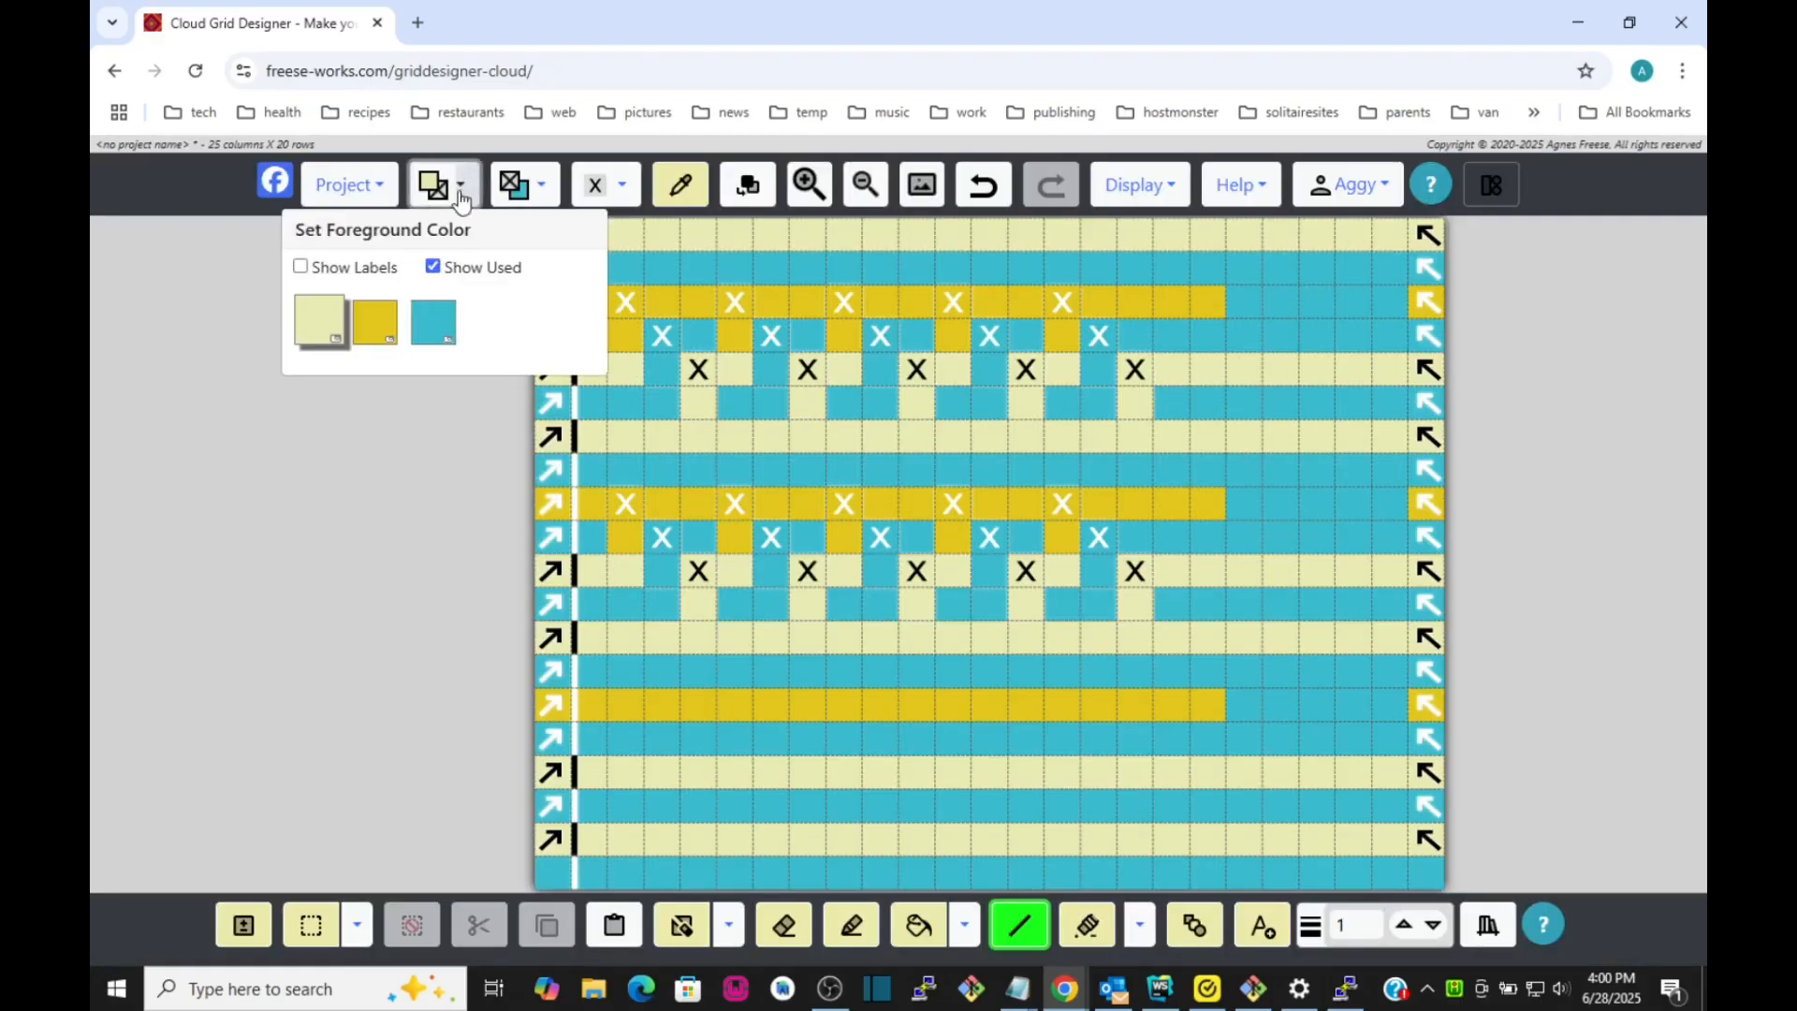
left_click(373, 321)
left_click_drag(1253, 316, 1388, 301)
left_click_drag(1245, 513, 1387, 509)
left_click_drag(1250, 710, 1388, 706)
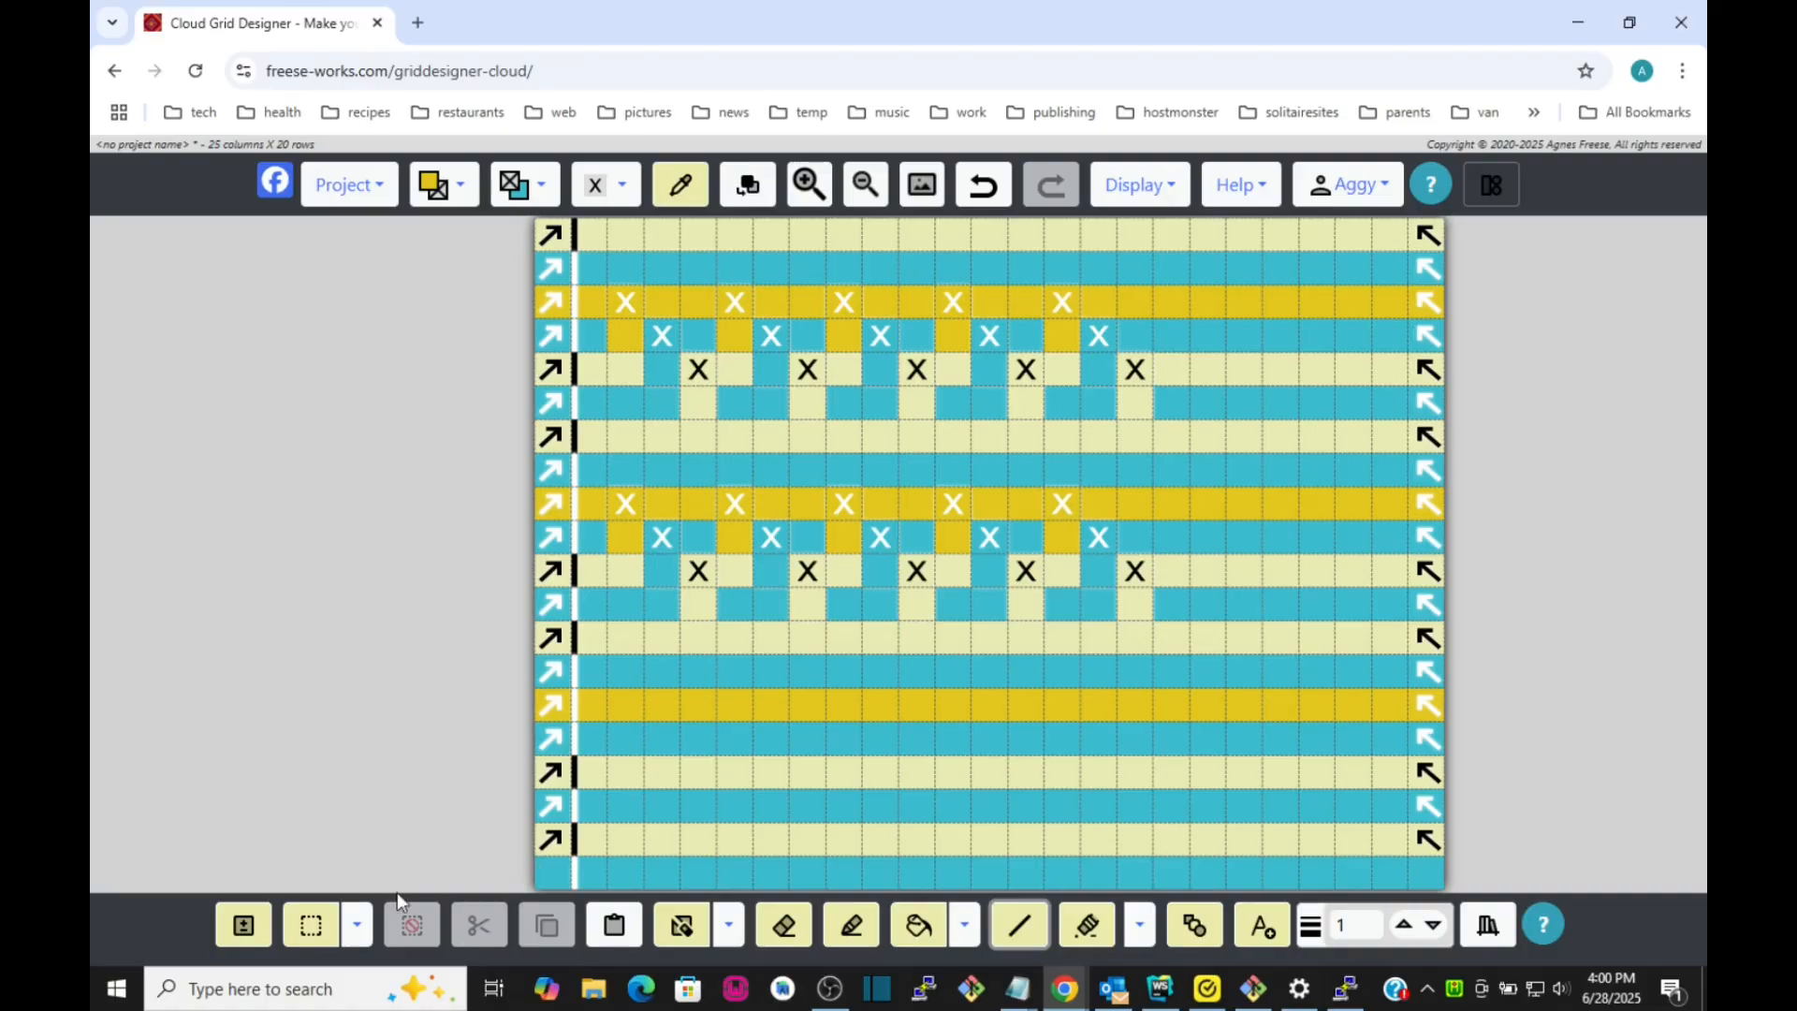
Clear the whole grid and fill it with gold horizontal stripes using Fill Stripes (Hor).
left_click(680, 927)
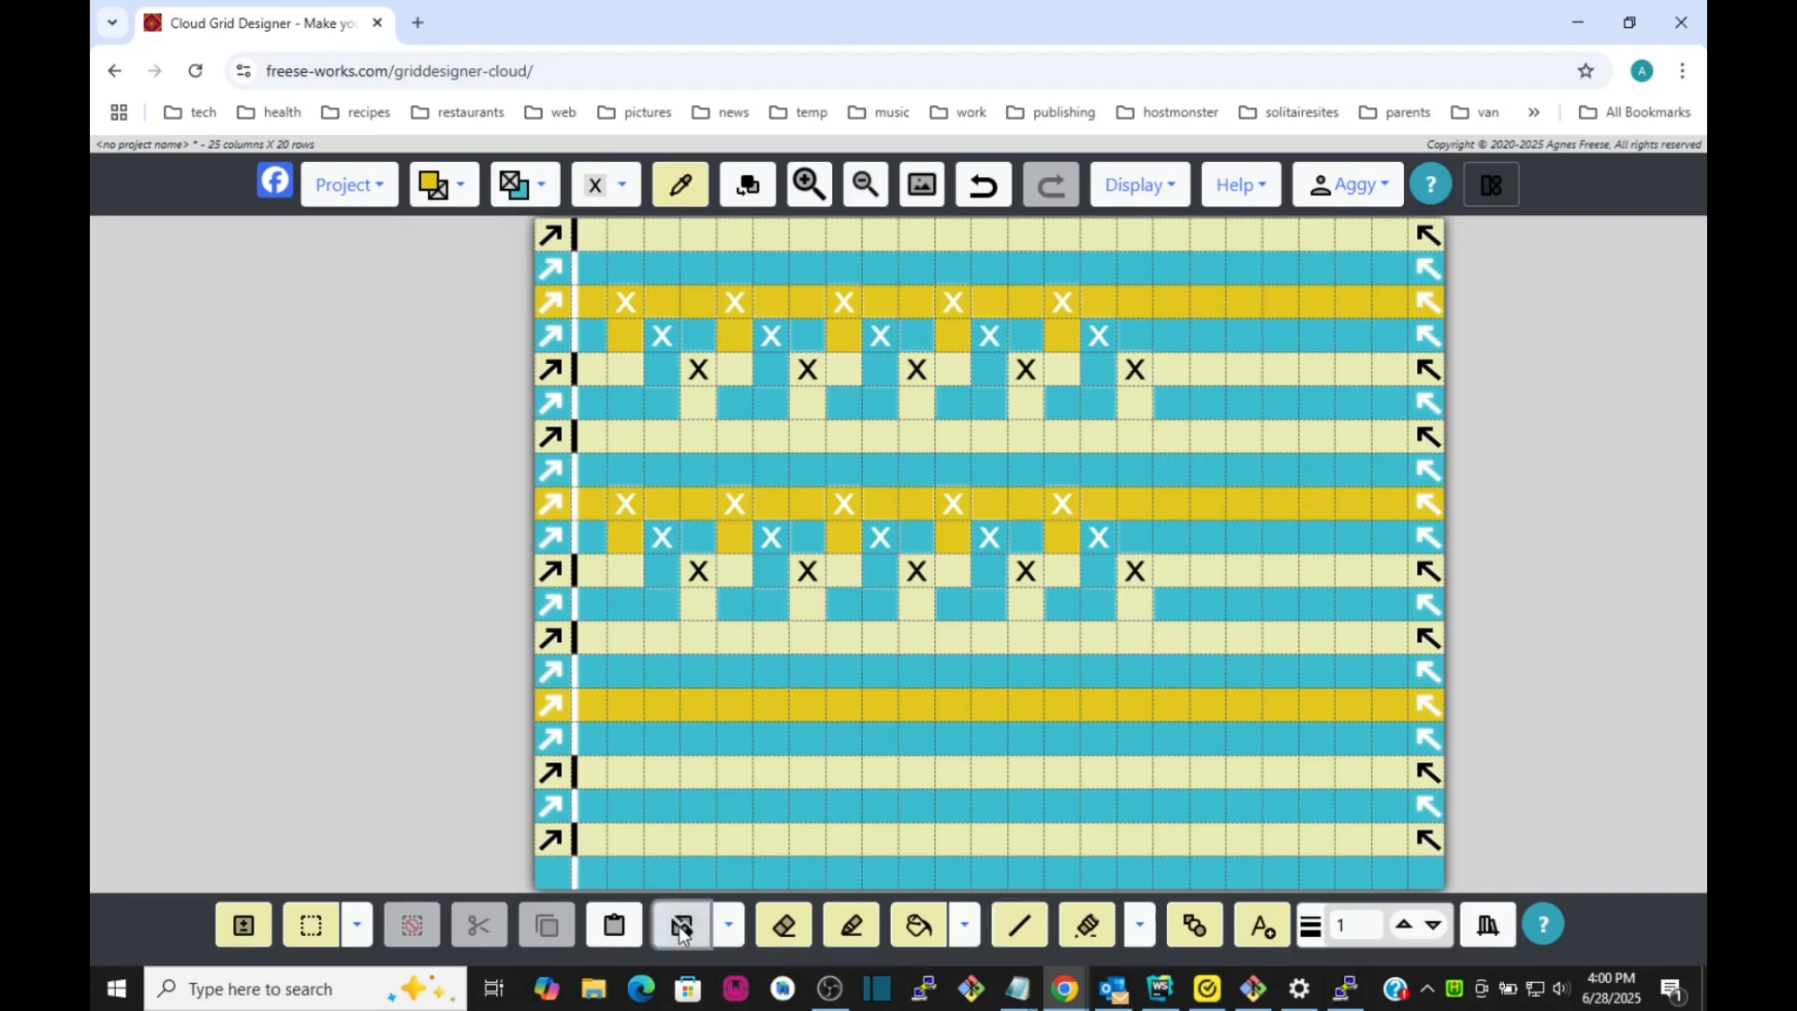
left_click(1134, 412)
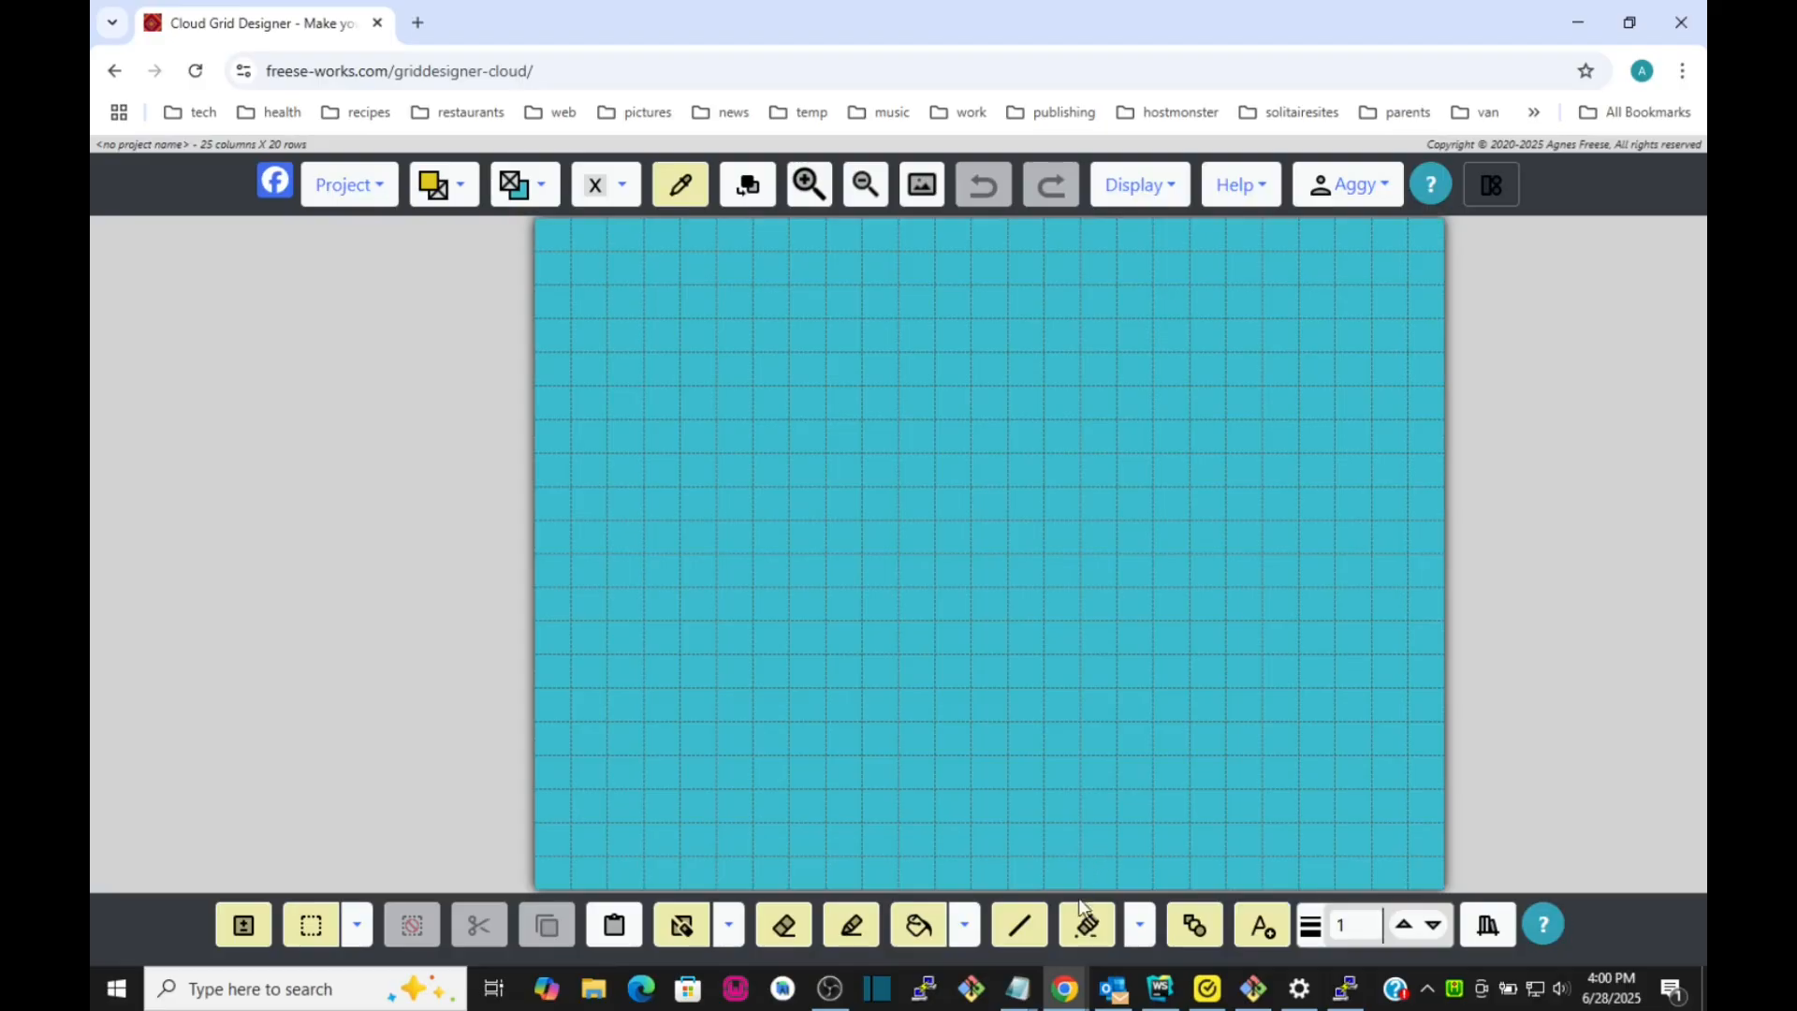
left_click(966, 926)
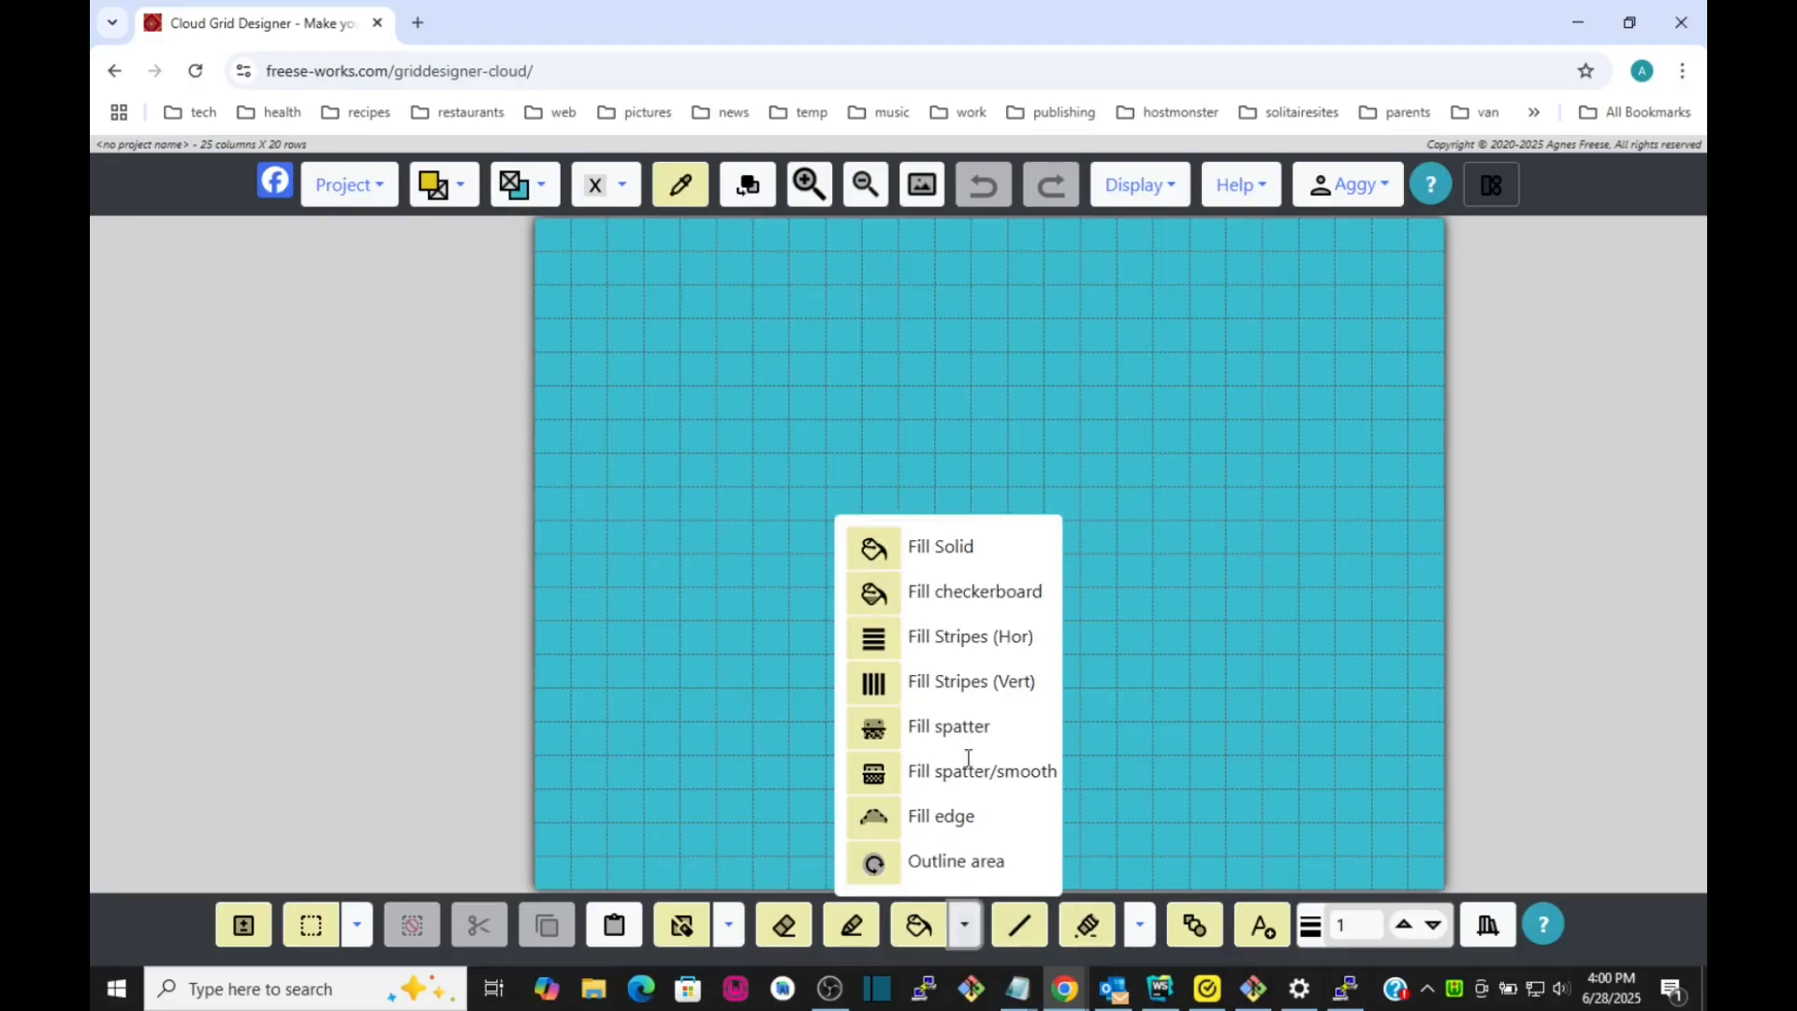
left_click(874, 640)
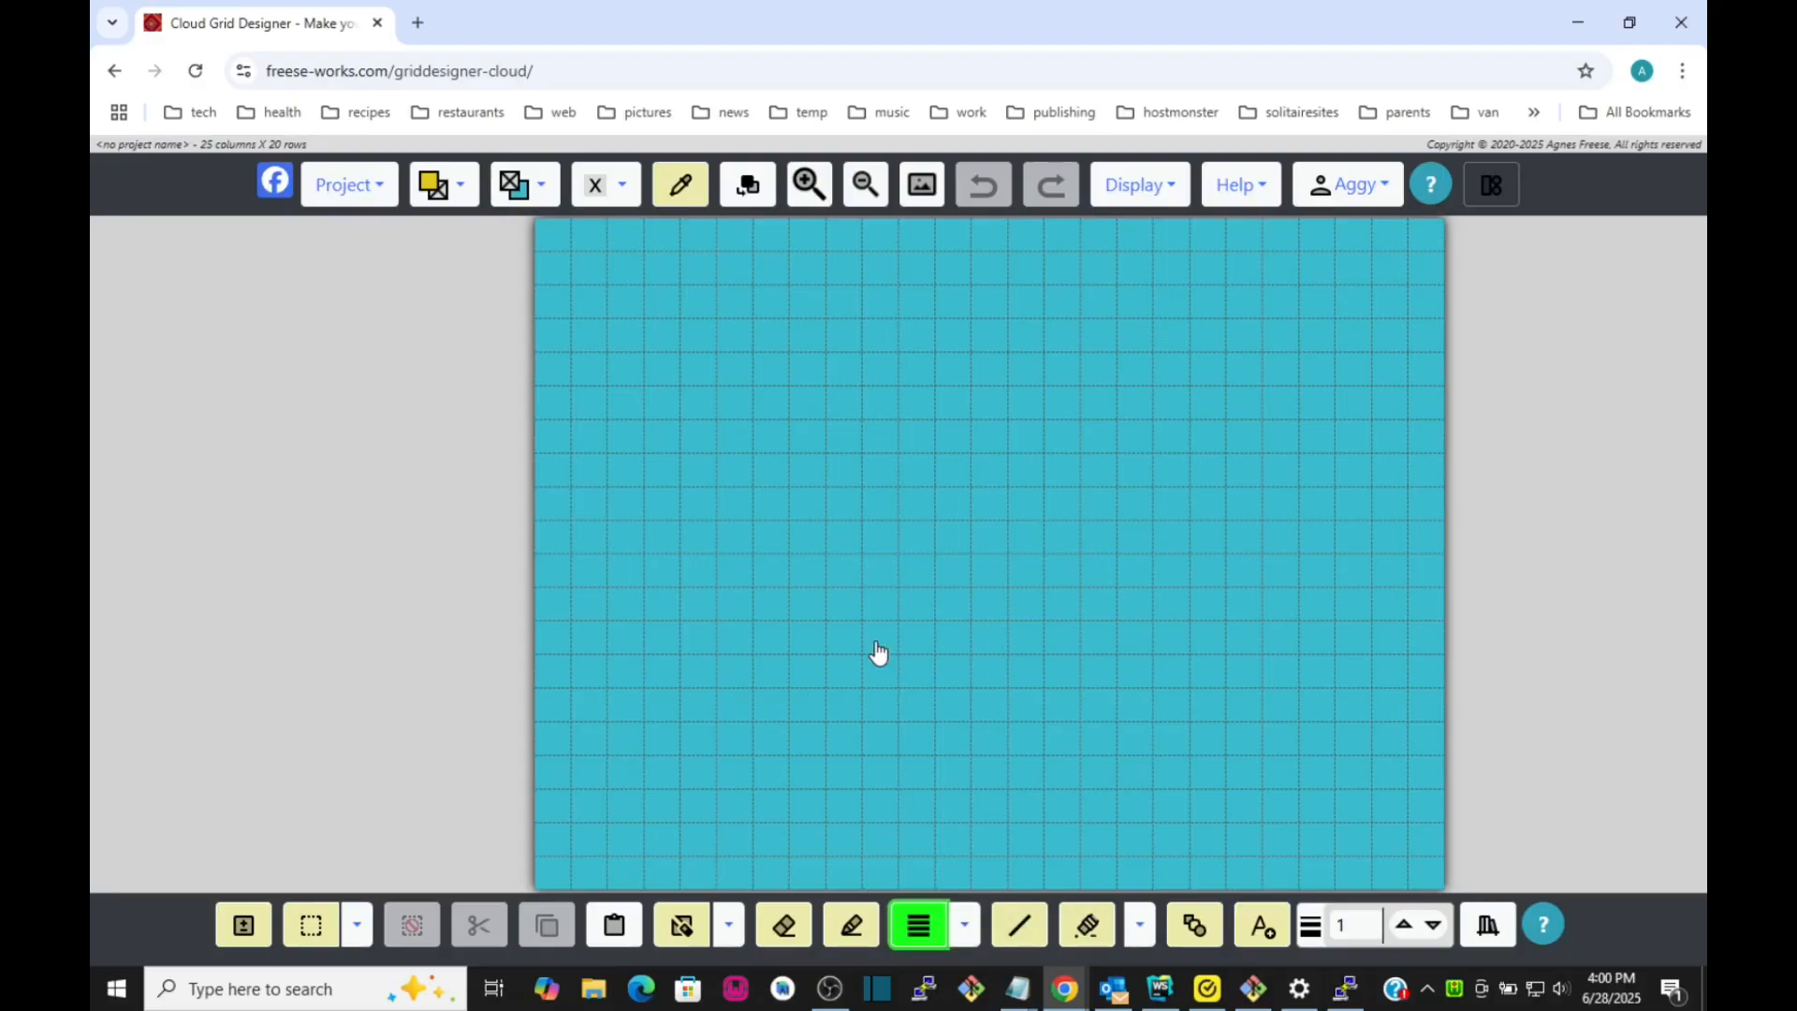
left_click(860, 827)
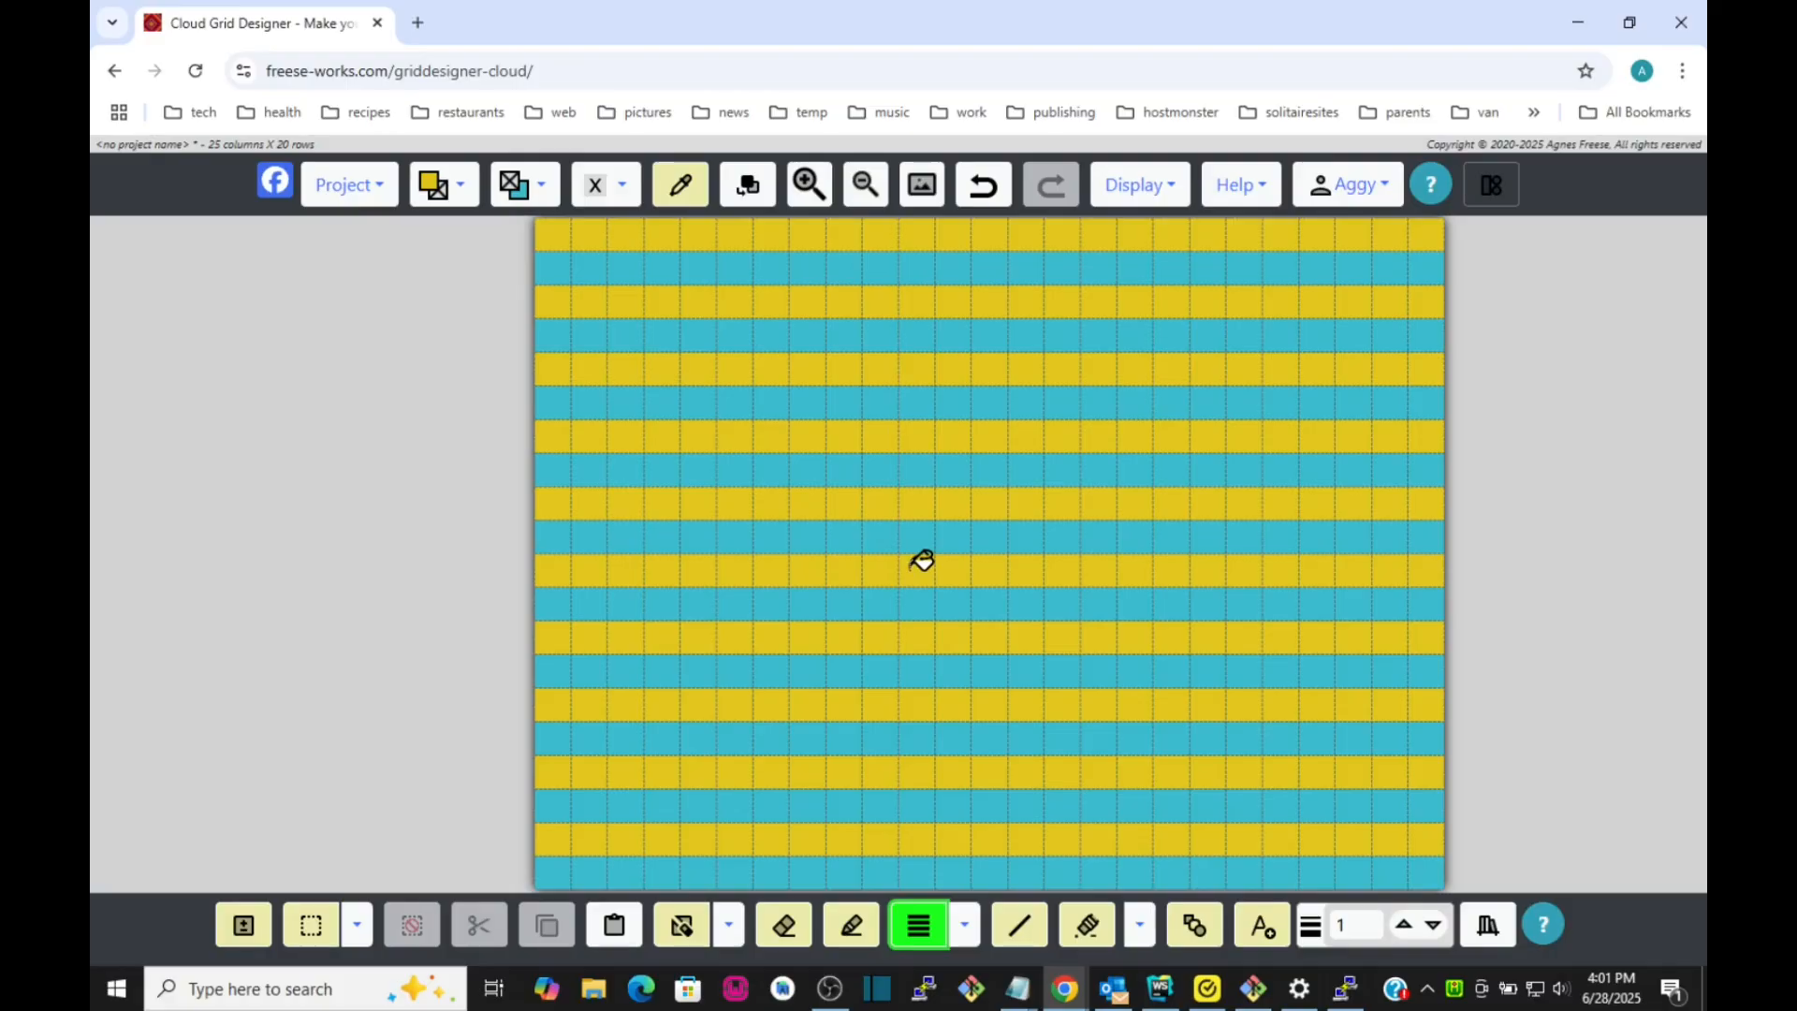
left_click(918, 925)
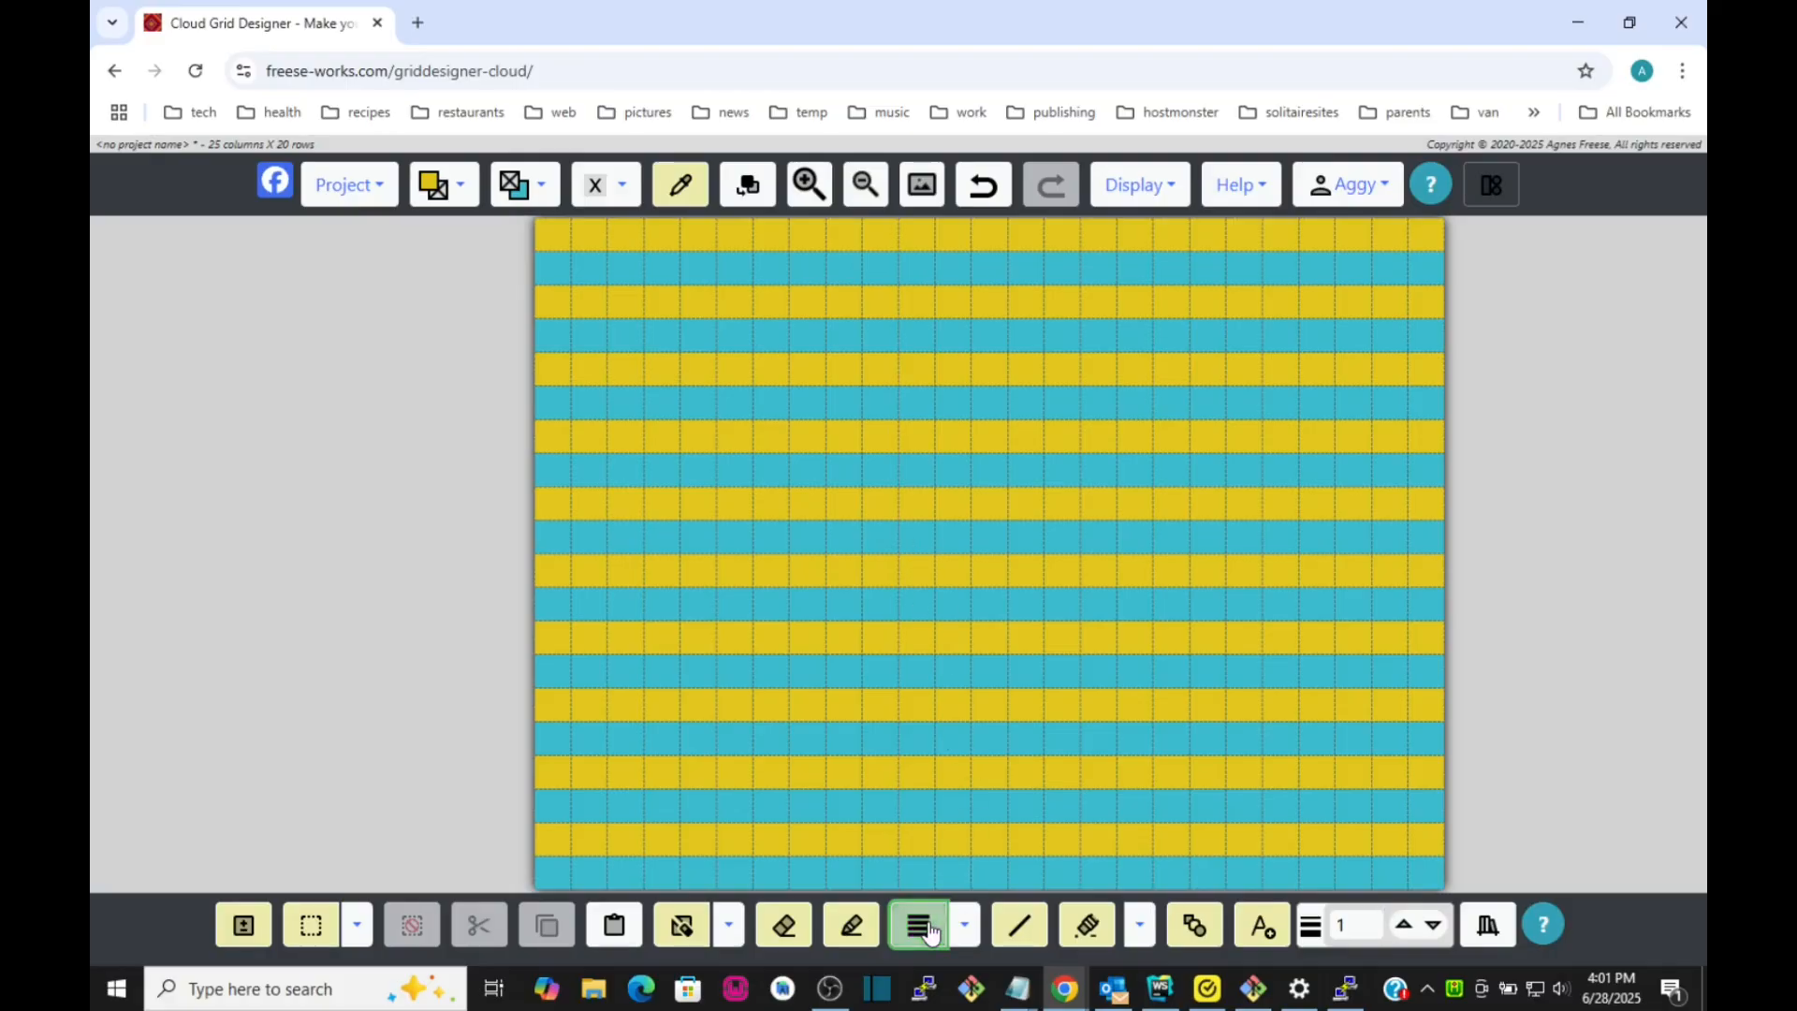
Use Draw Symbol to place a diagonal of five X symbols from column 4, row 3 to column 8, row 7.
left_click(1212, 931)
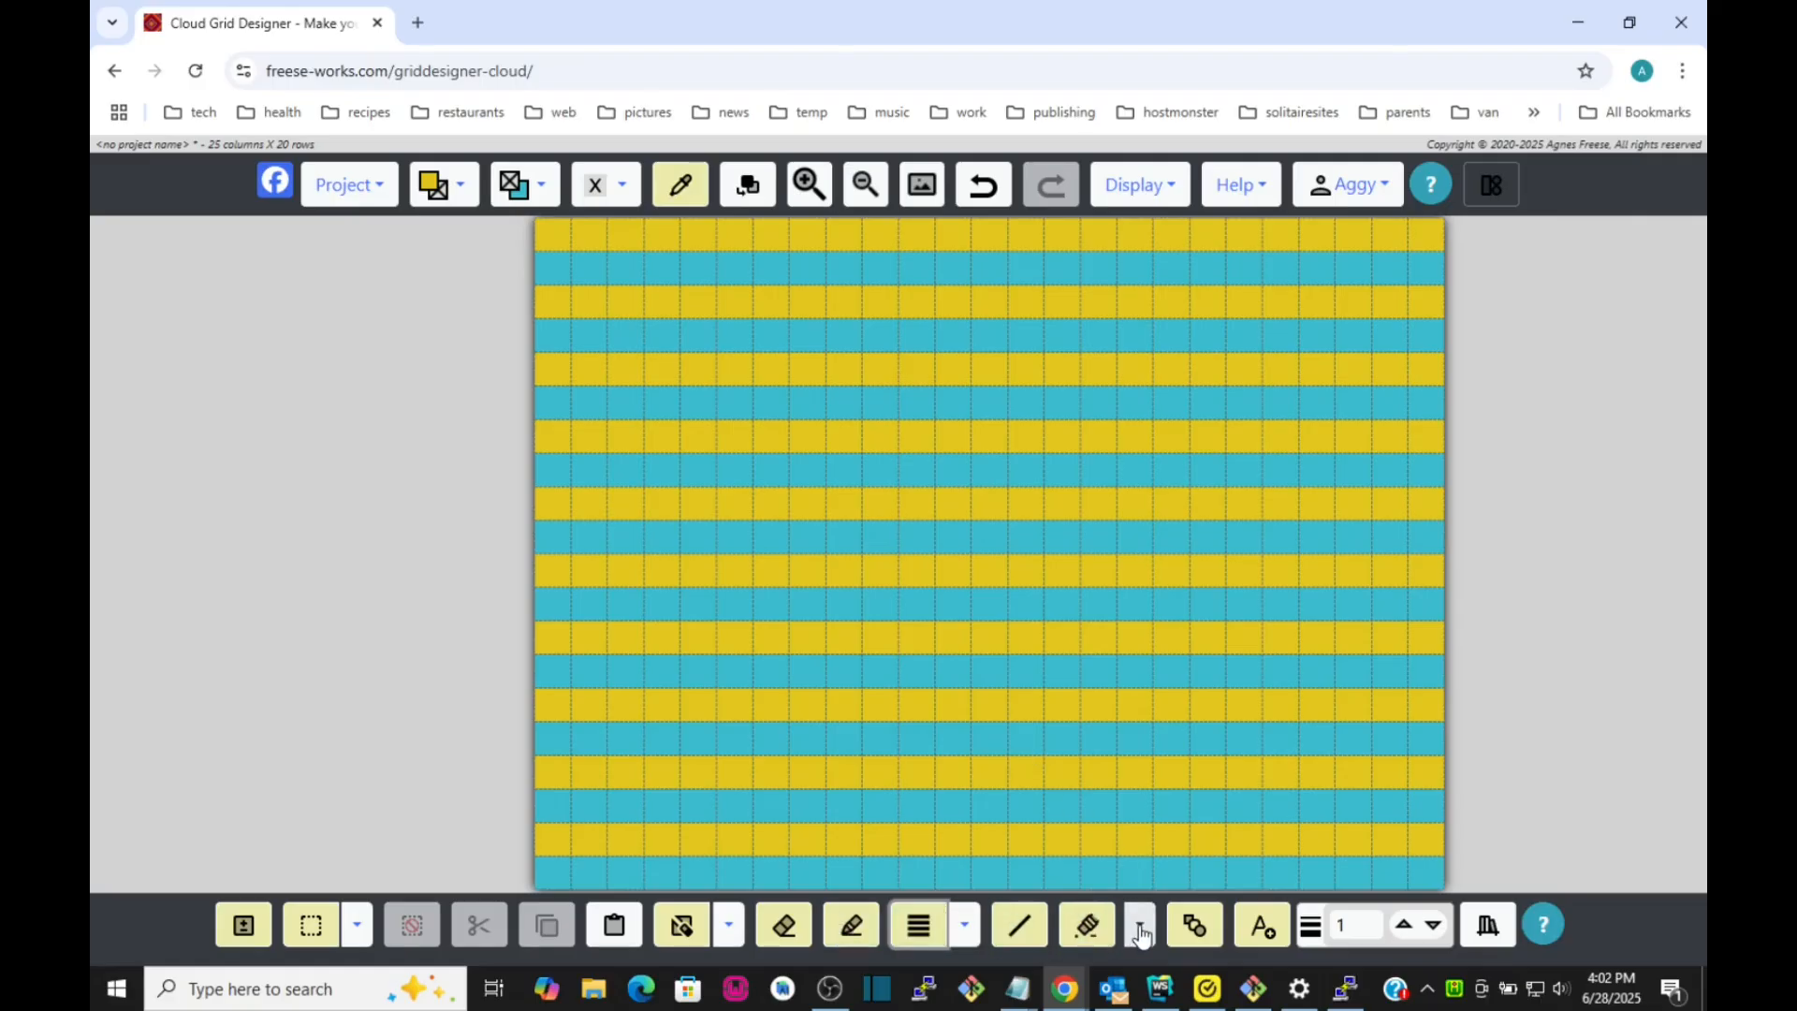
left_click(1113, 934)
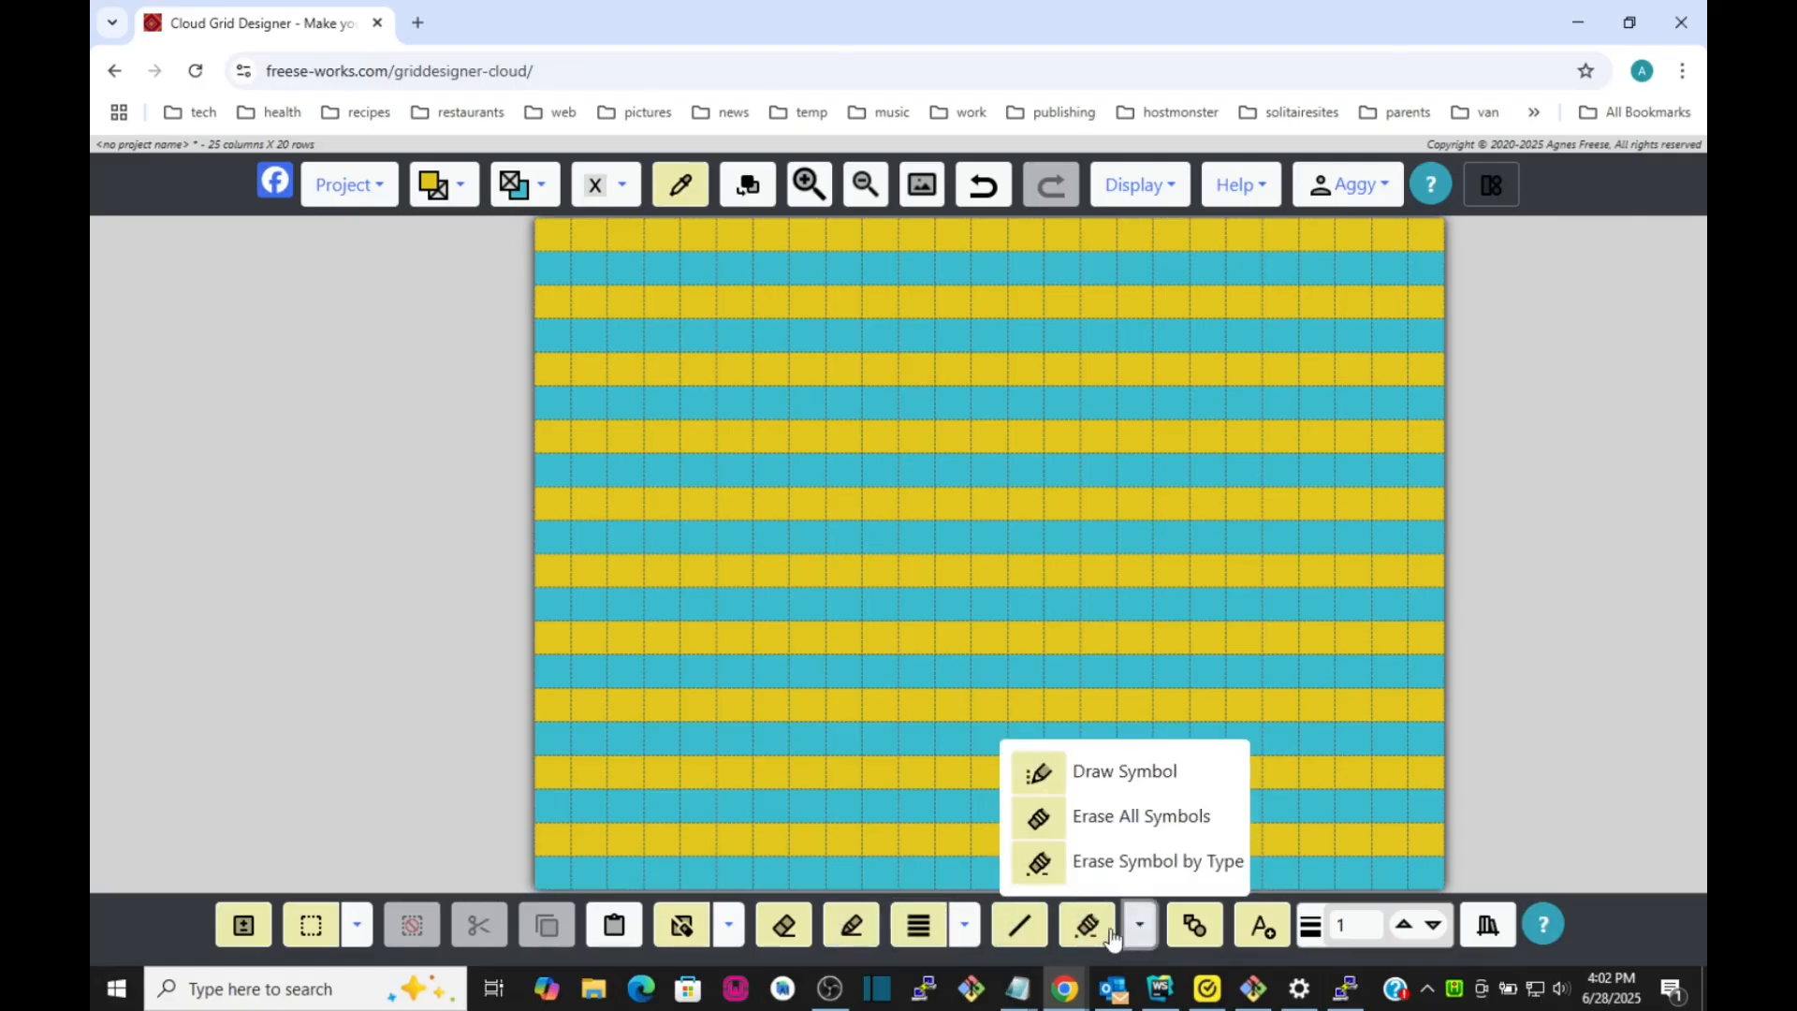
left_click(1038, 789)
left_click(662, 302)
left_click(699, 336)
left_click(735, 369)
left_click(771, 402)
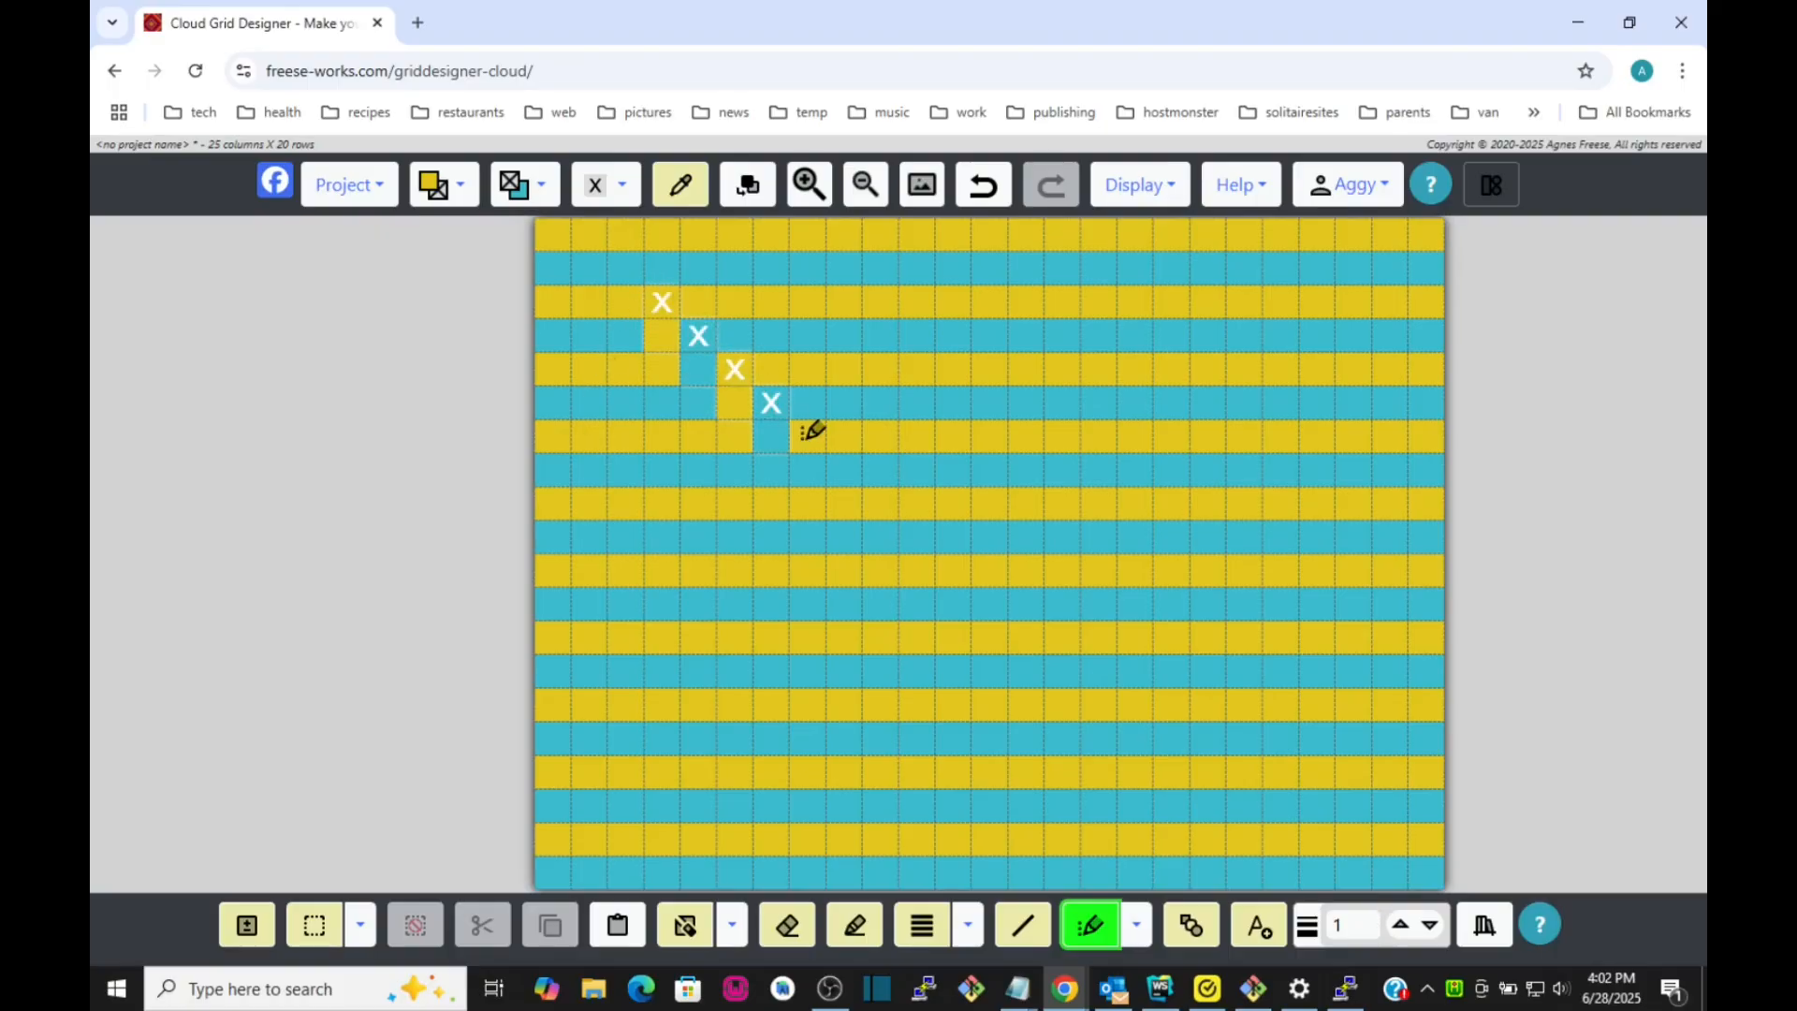
left_click(807, 434)
Generate the print version of the chart with normal numbering and medium cells, preview it, and leave without printing.
left_click(338, 190)
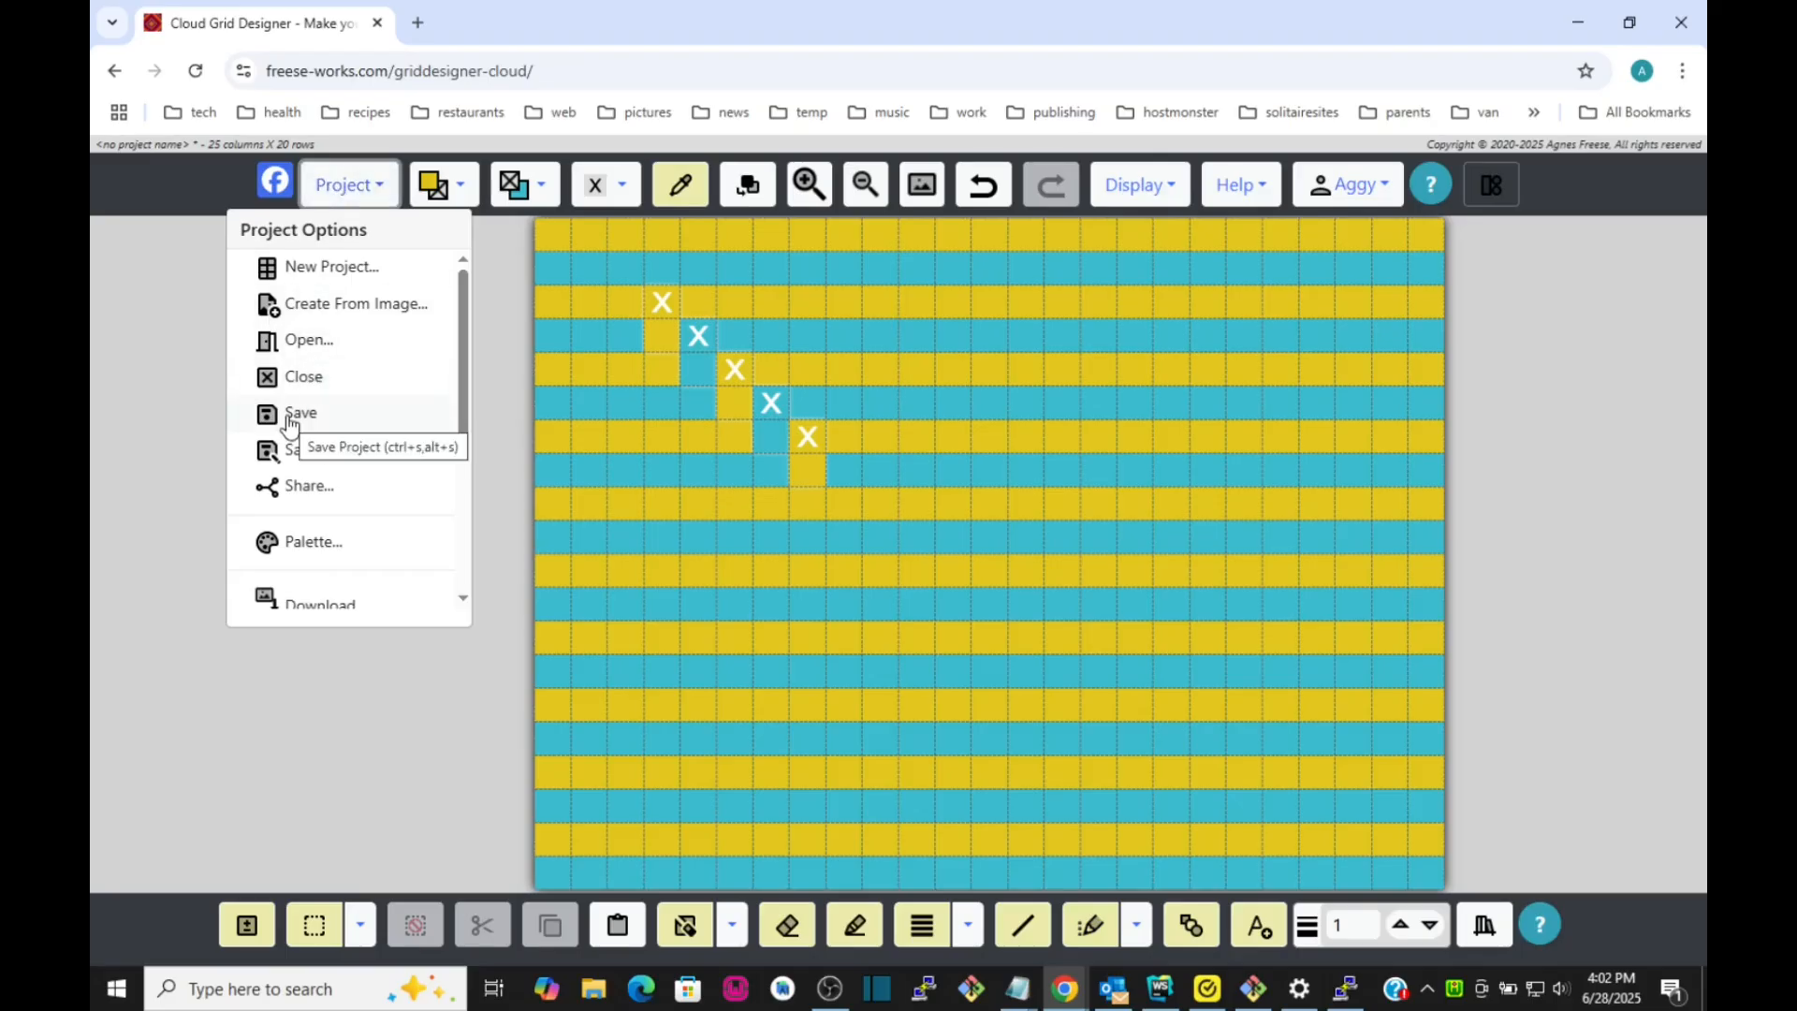
scroll(290, 426, "down", 1)
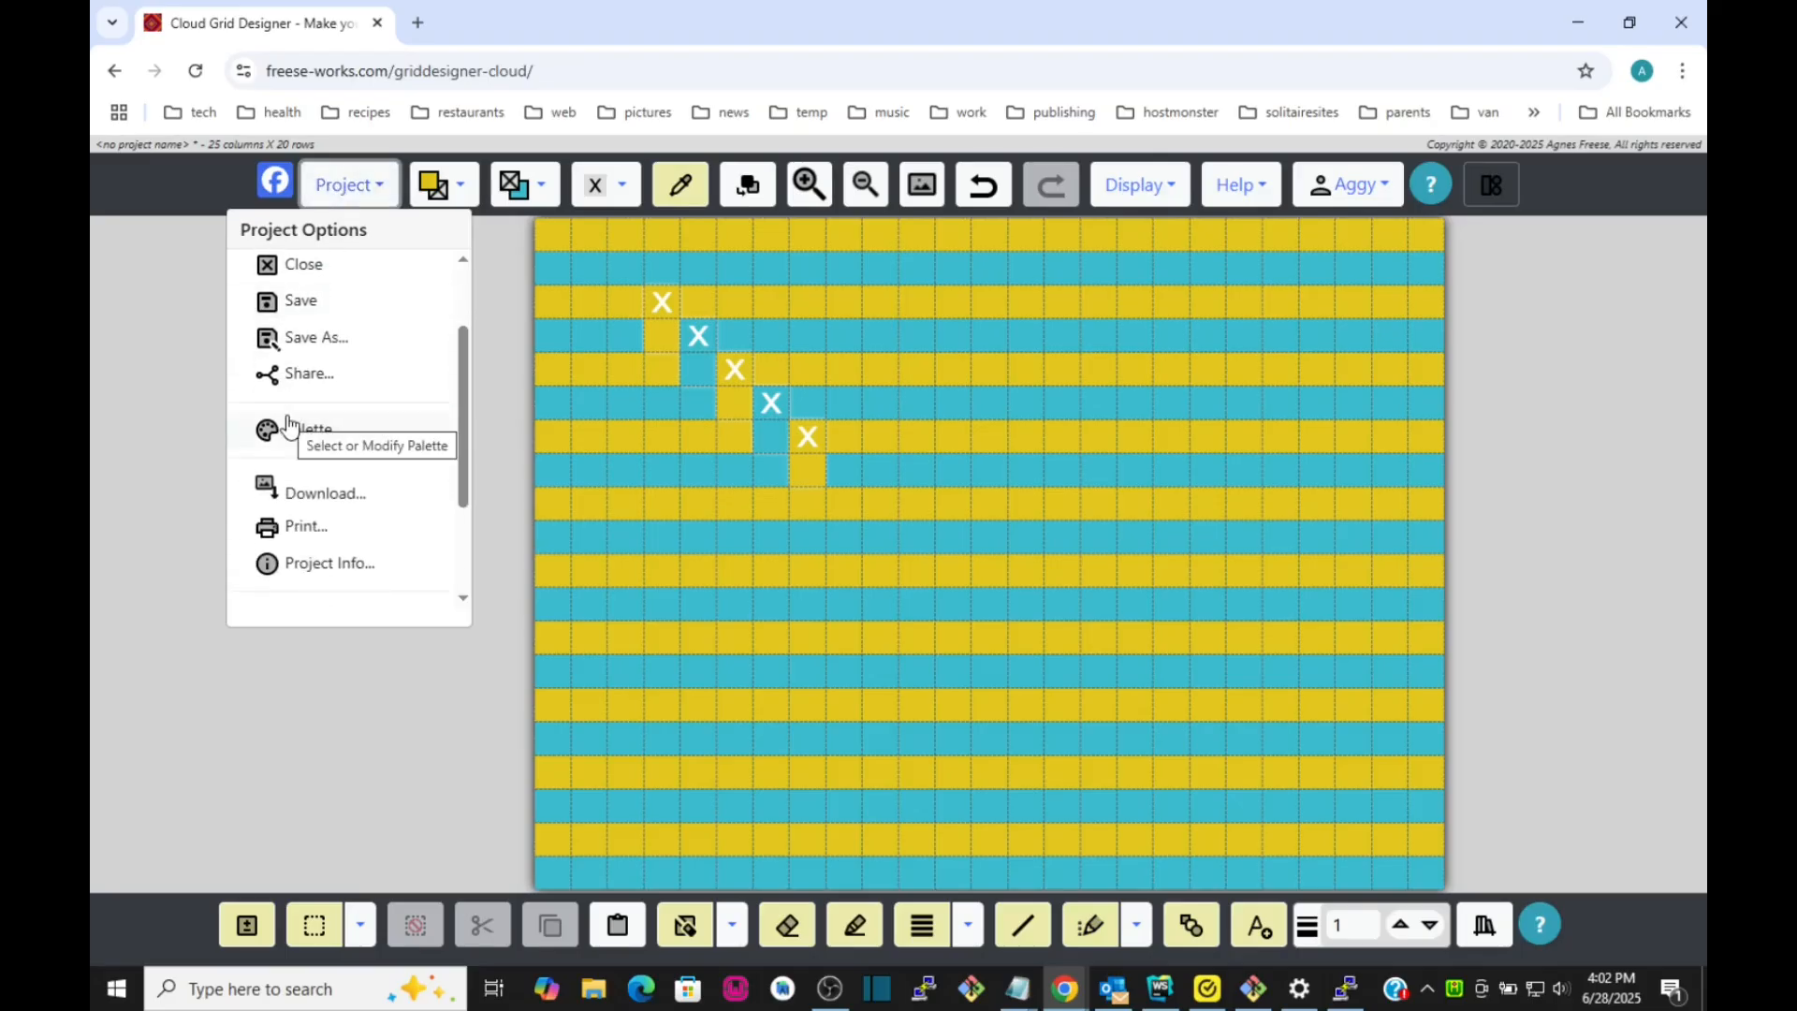
scroll(290, 426, "down", 1)
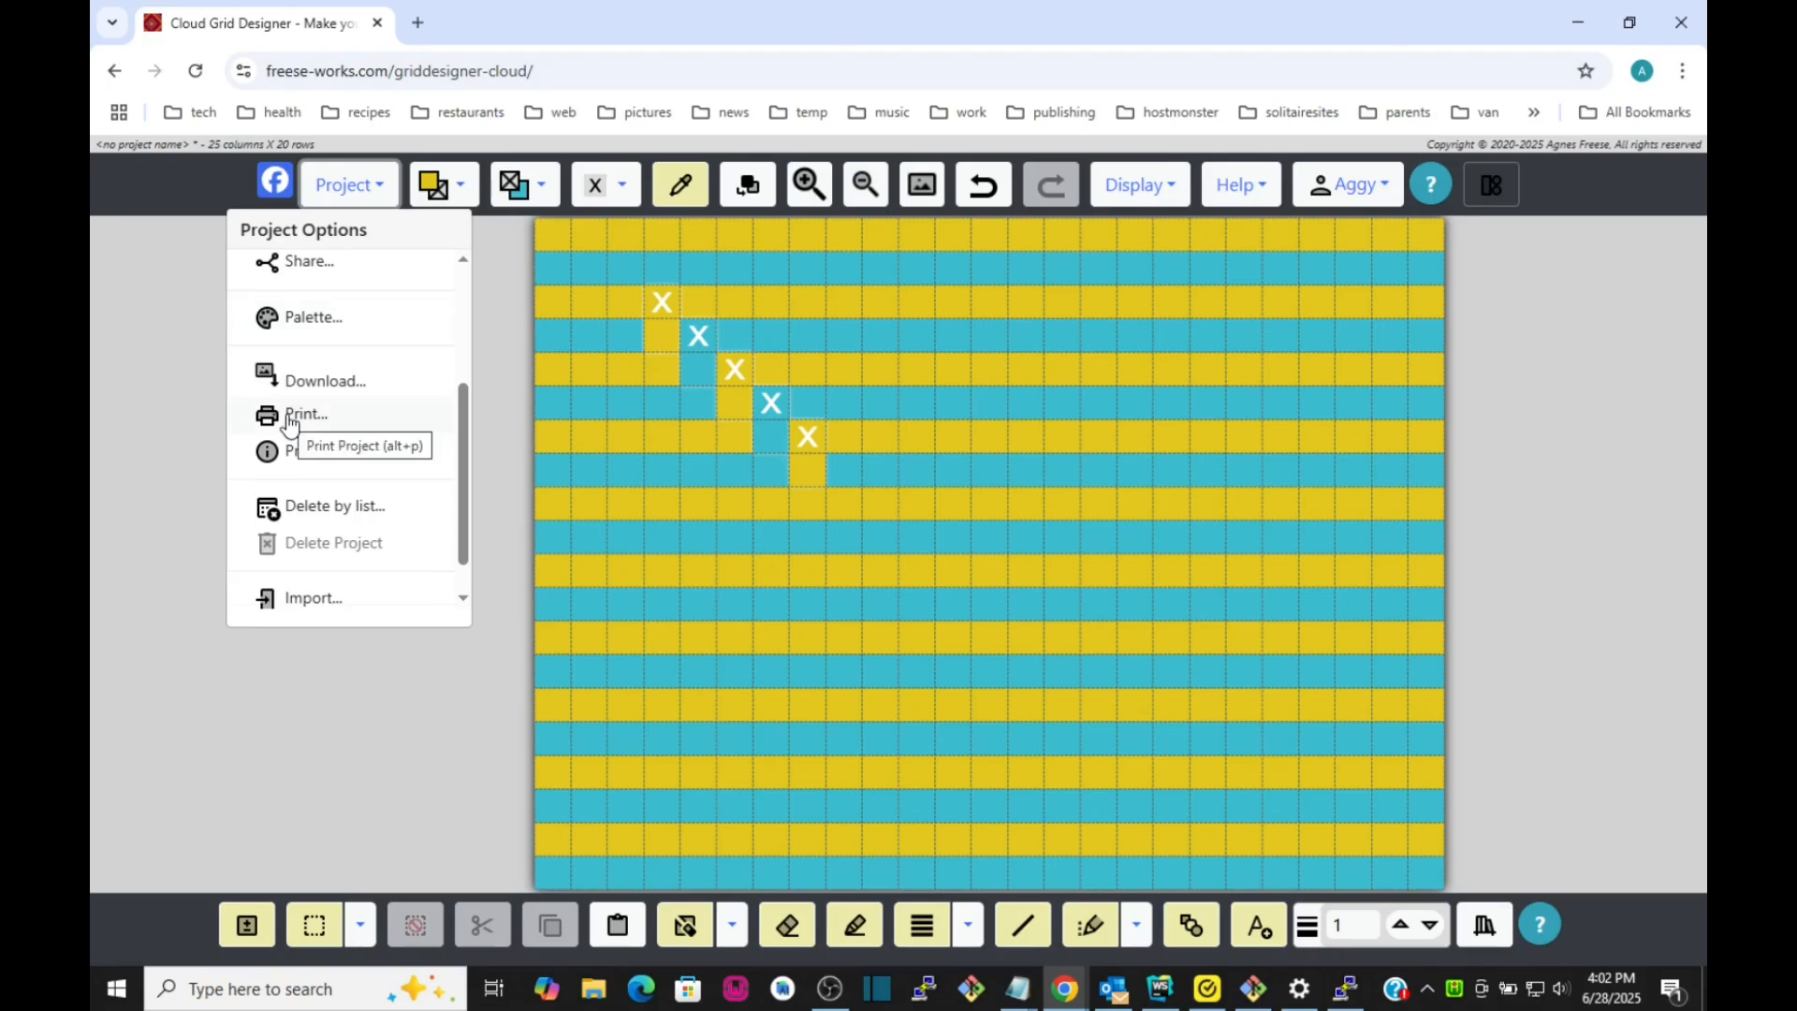
left_click(290, 422)
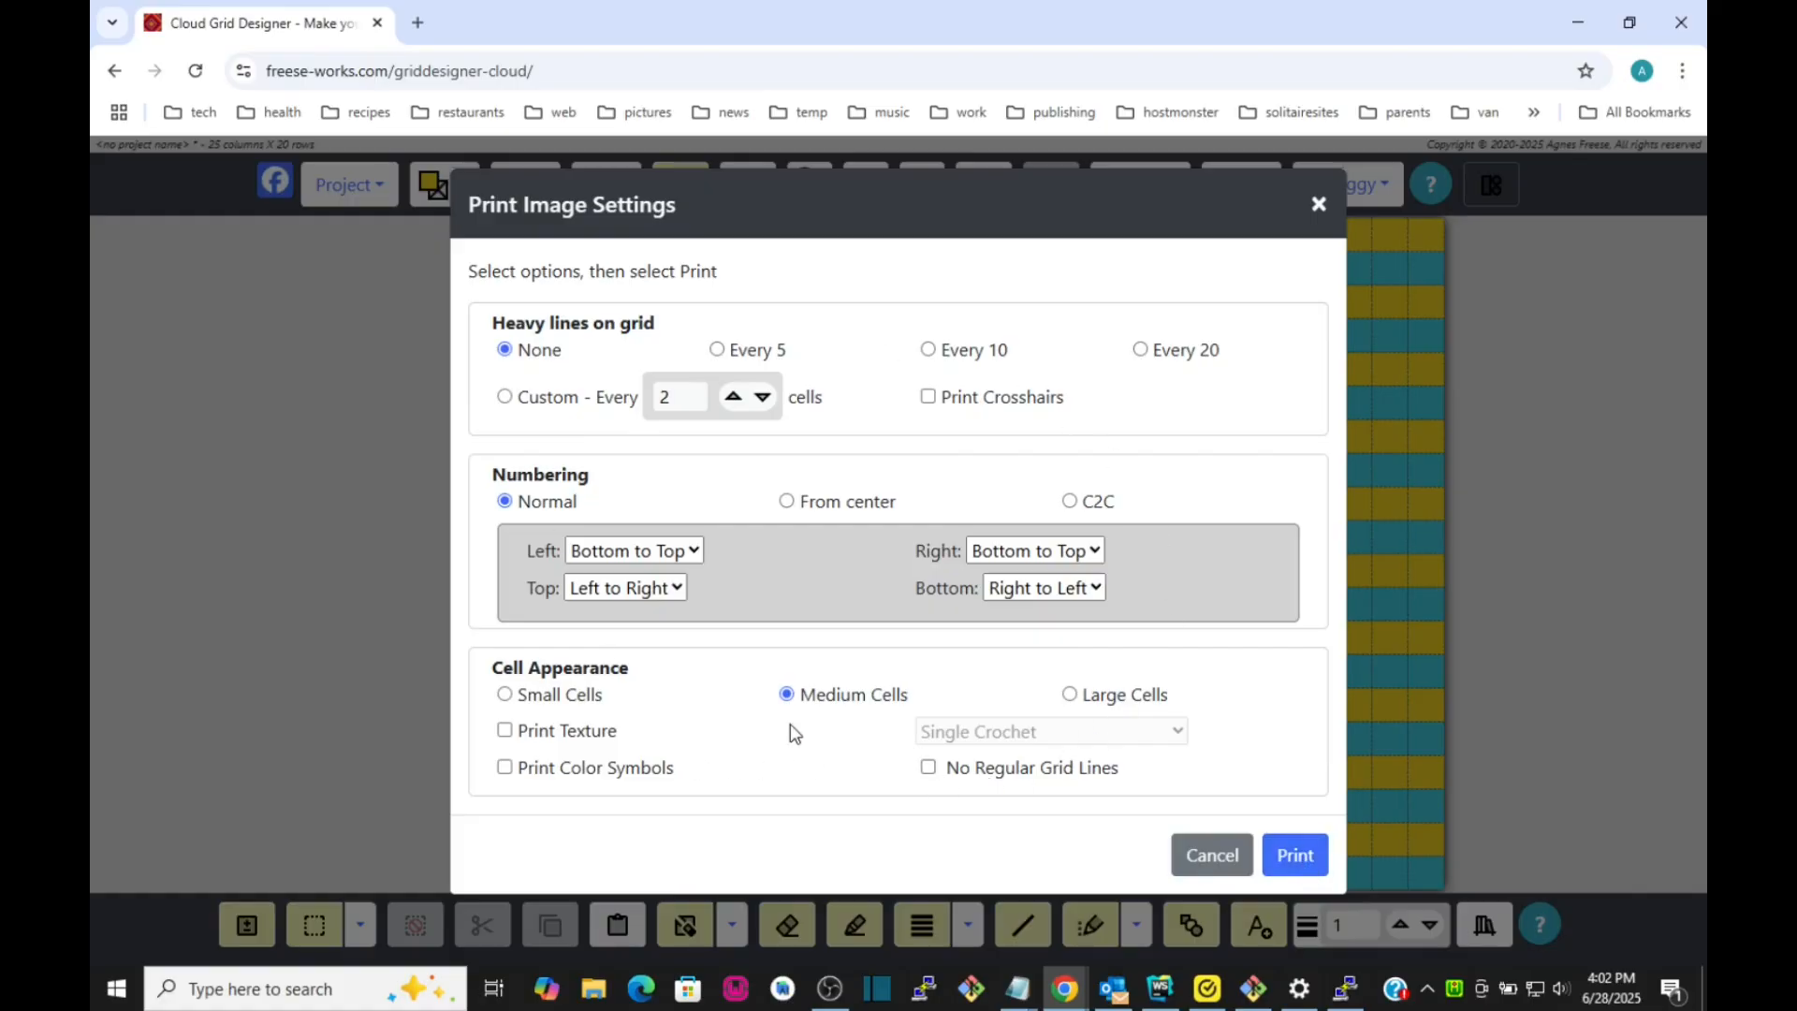
left_click(1292, 861)
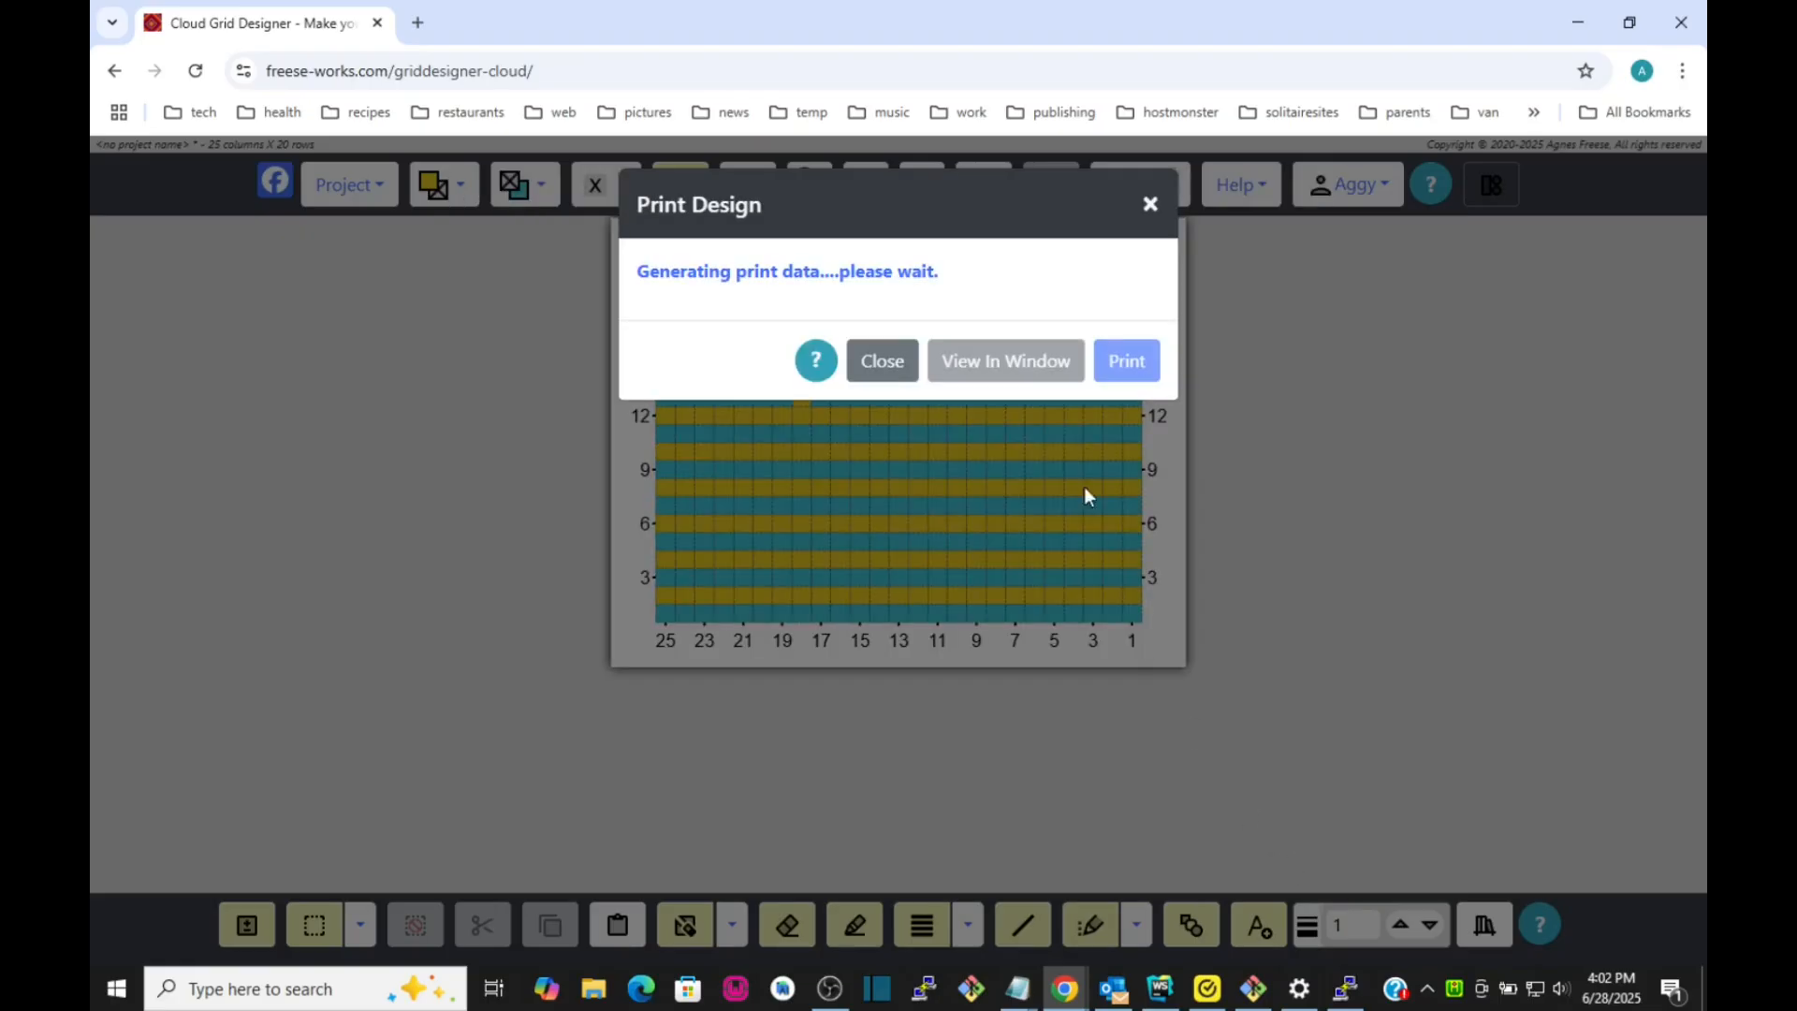
left_click(1117, 365)
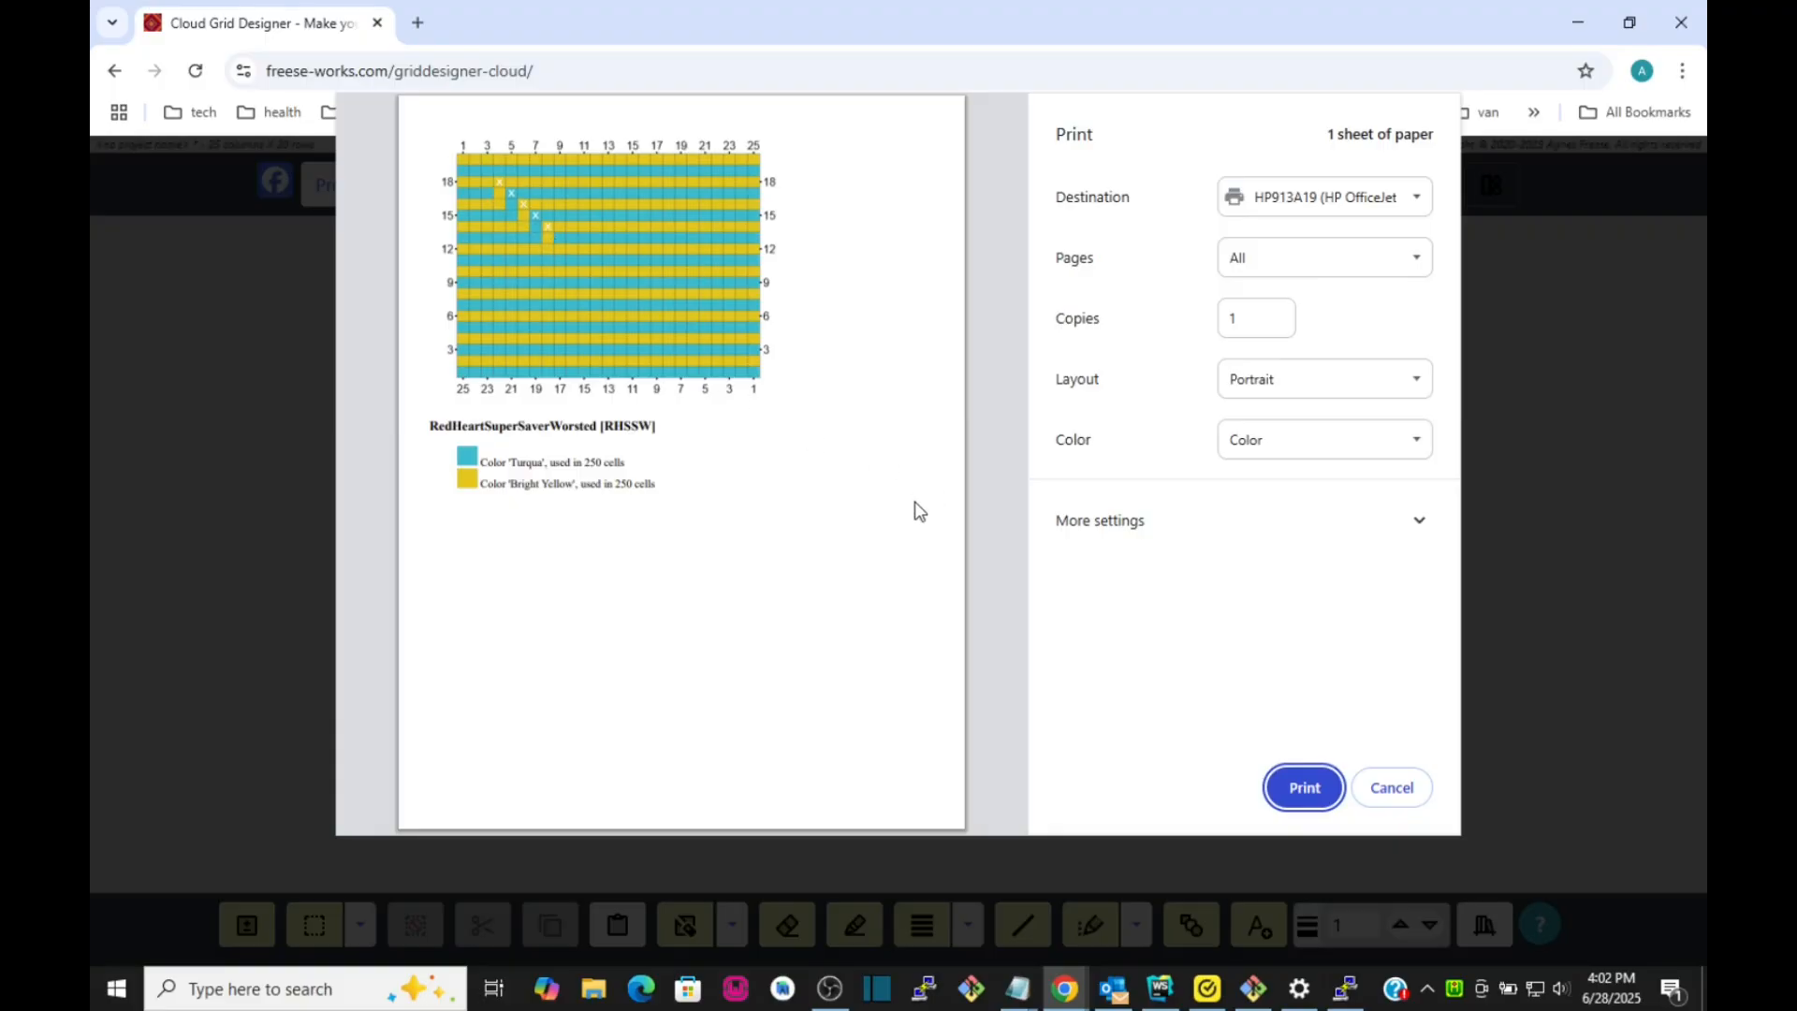
left_click(1404, 789)
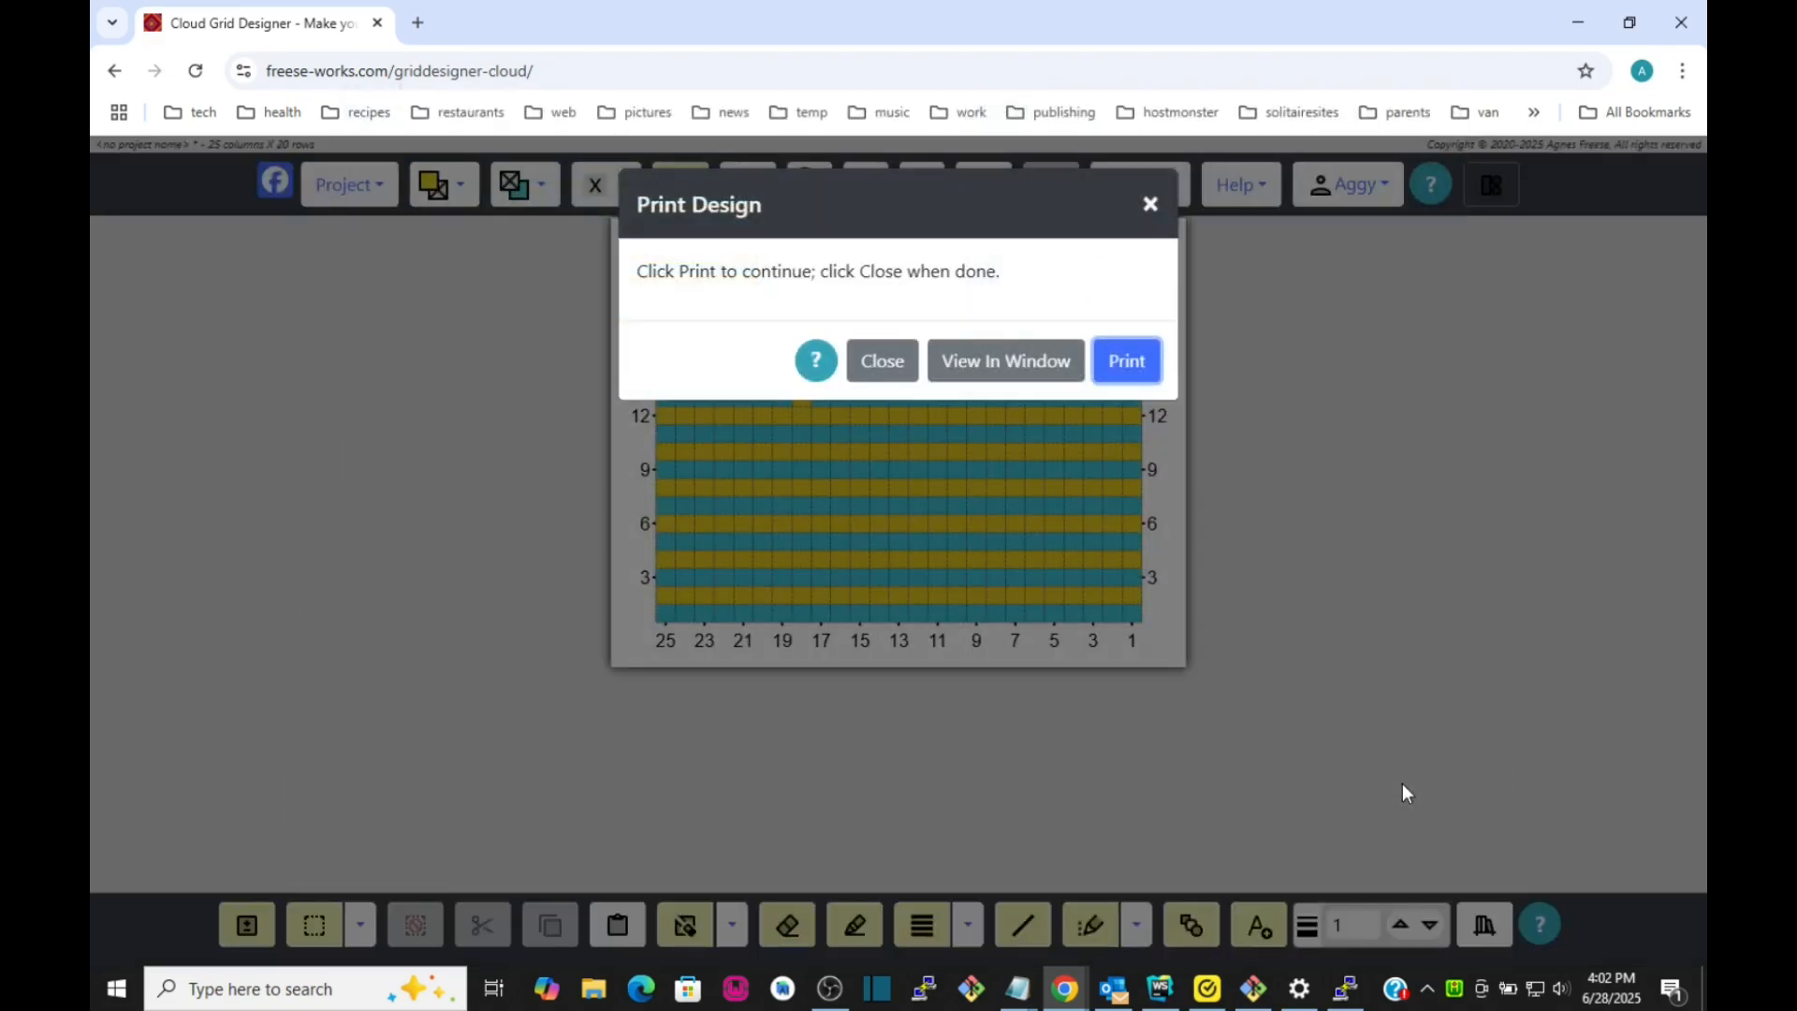
left_click(883, 370)
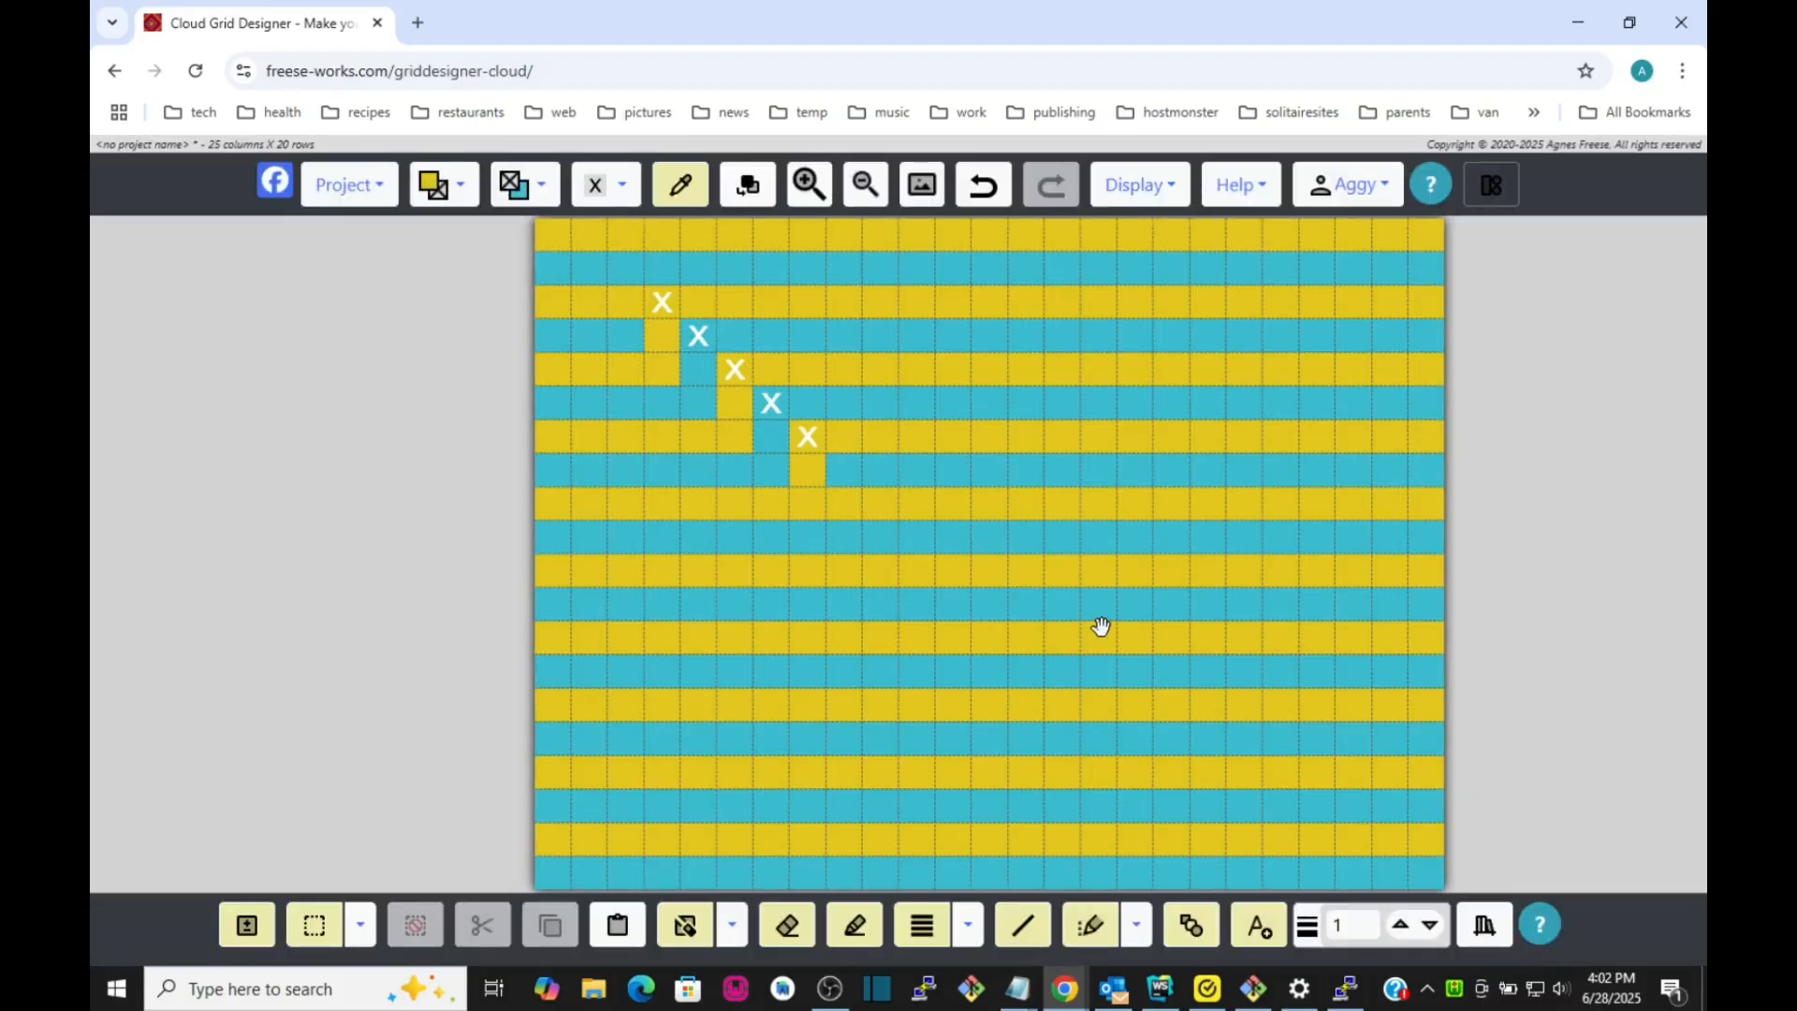
left_click_drag(1104, 562, 1064, 565)
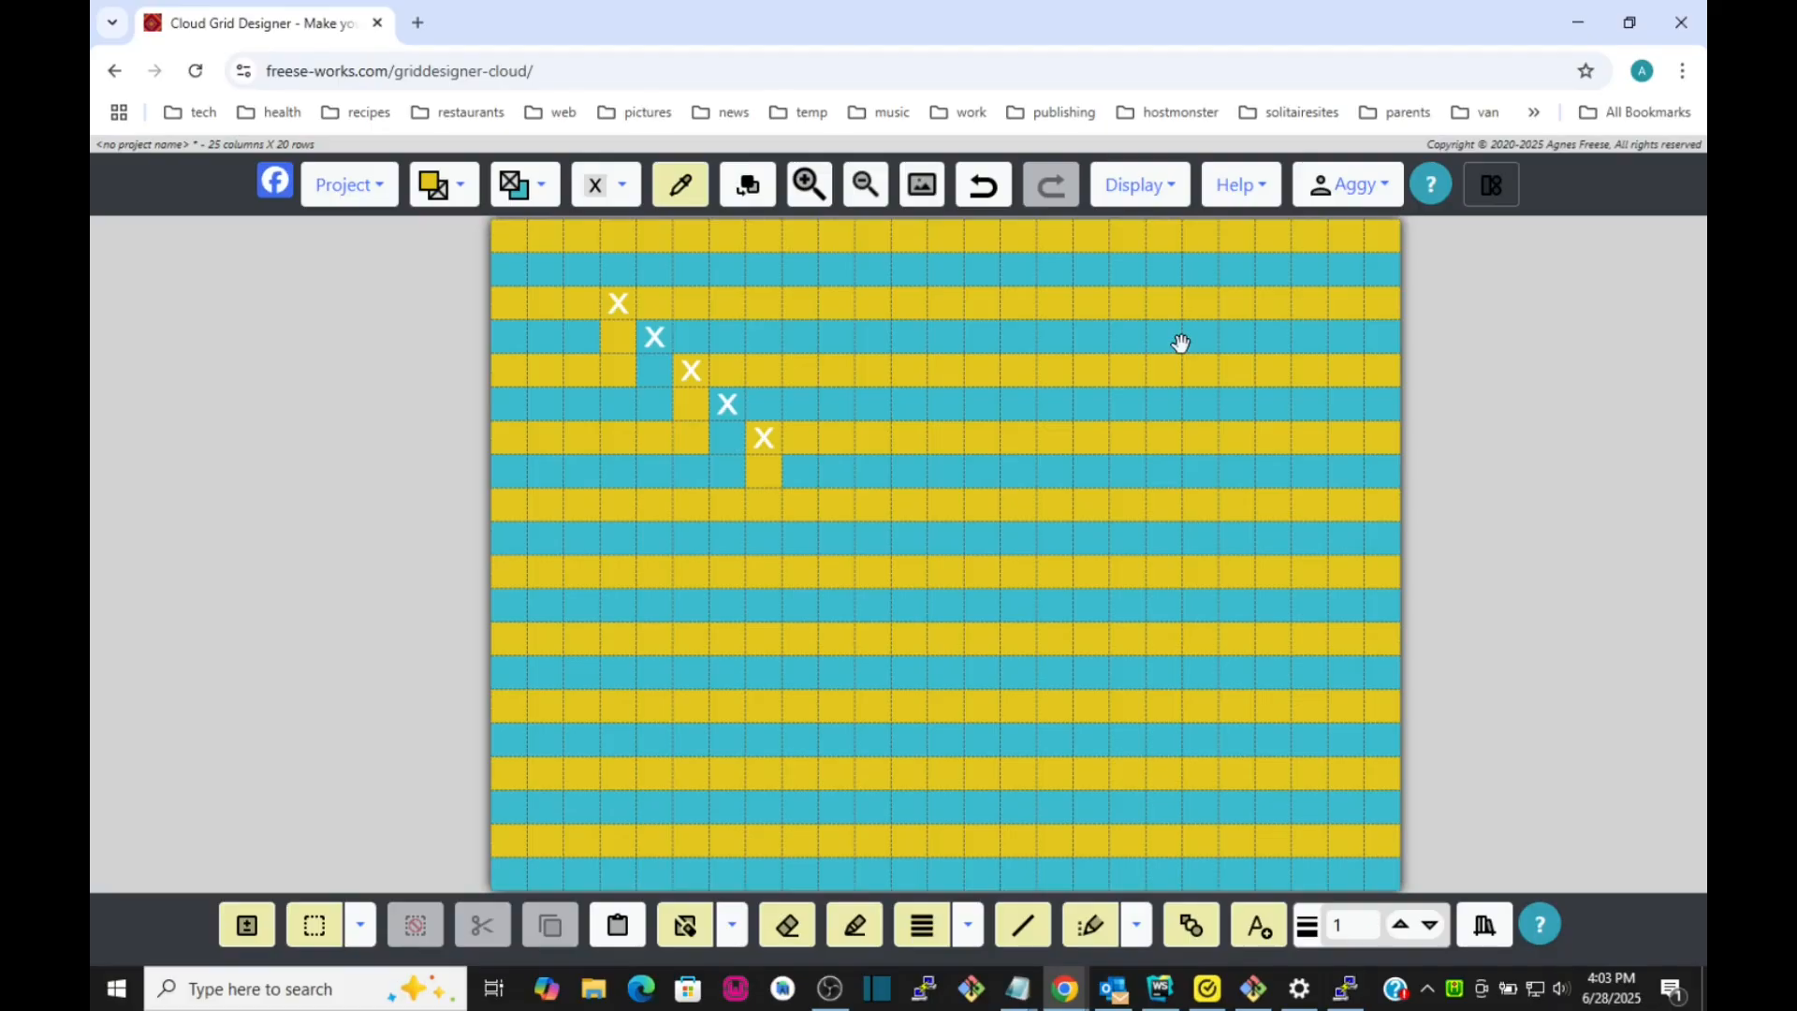
left_click(623, 187)
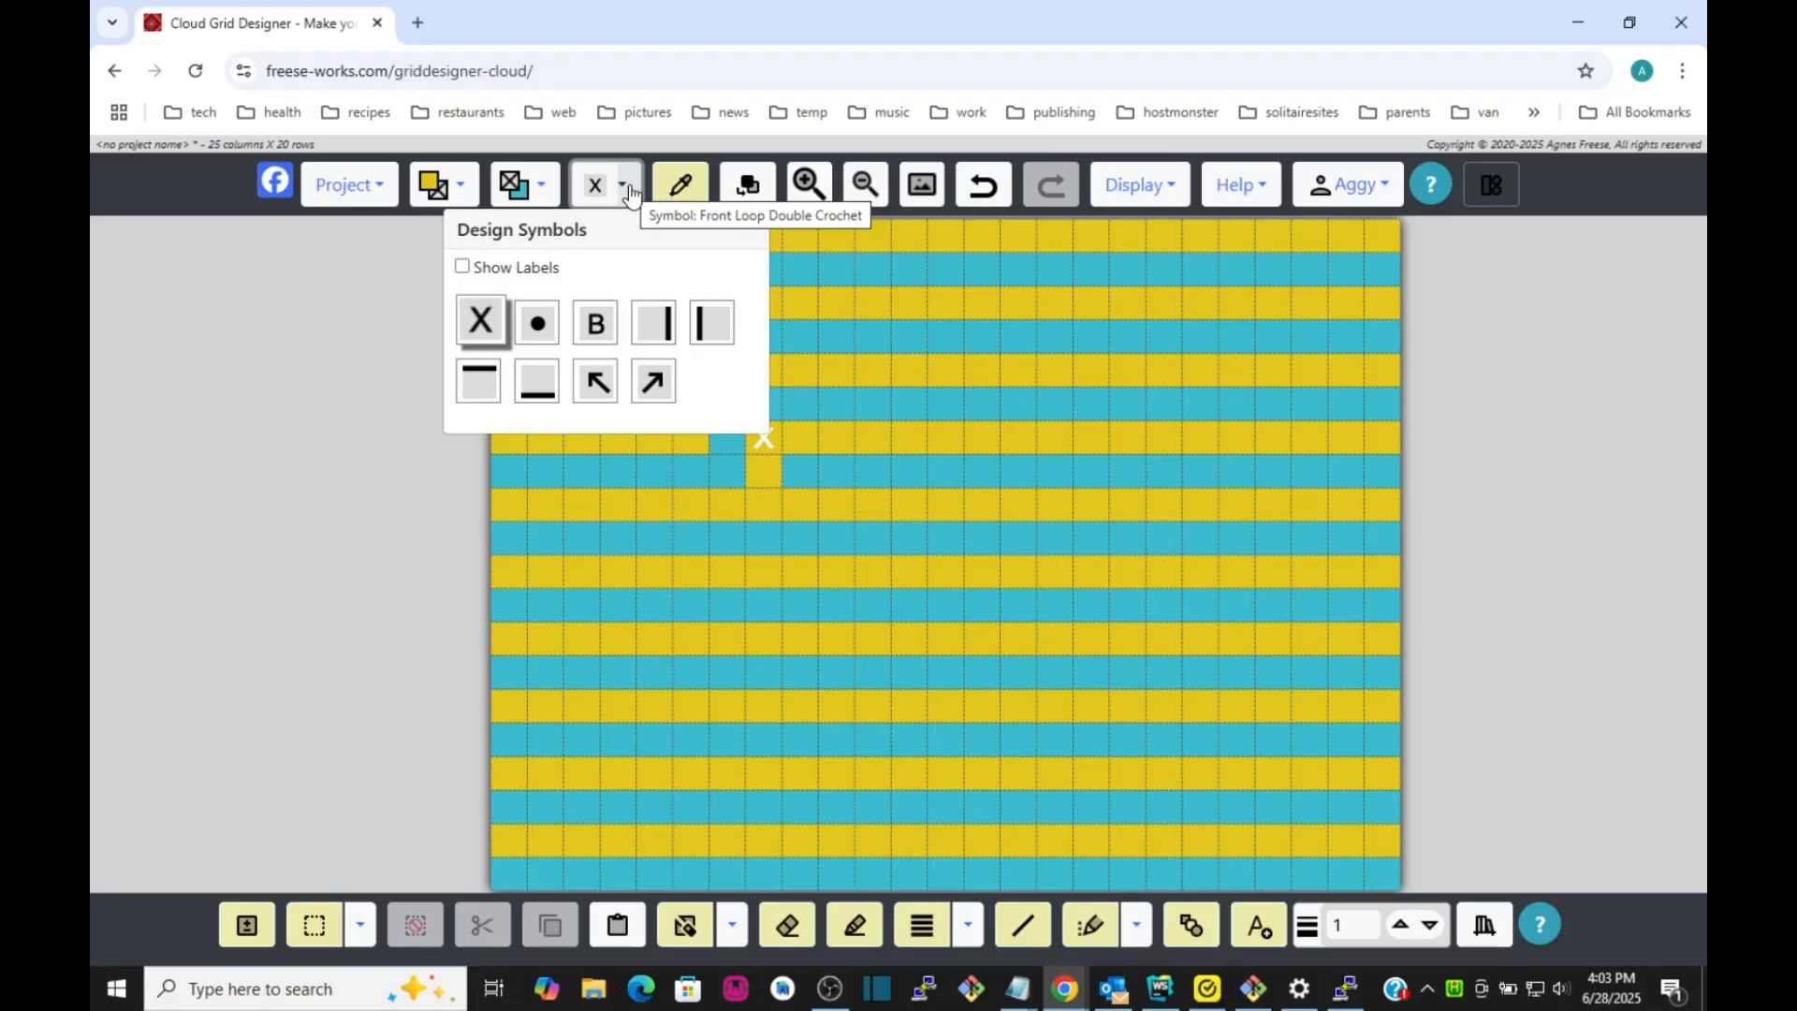
left_click(627, 190)
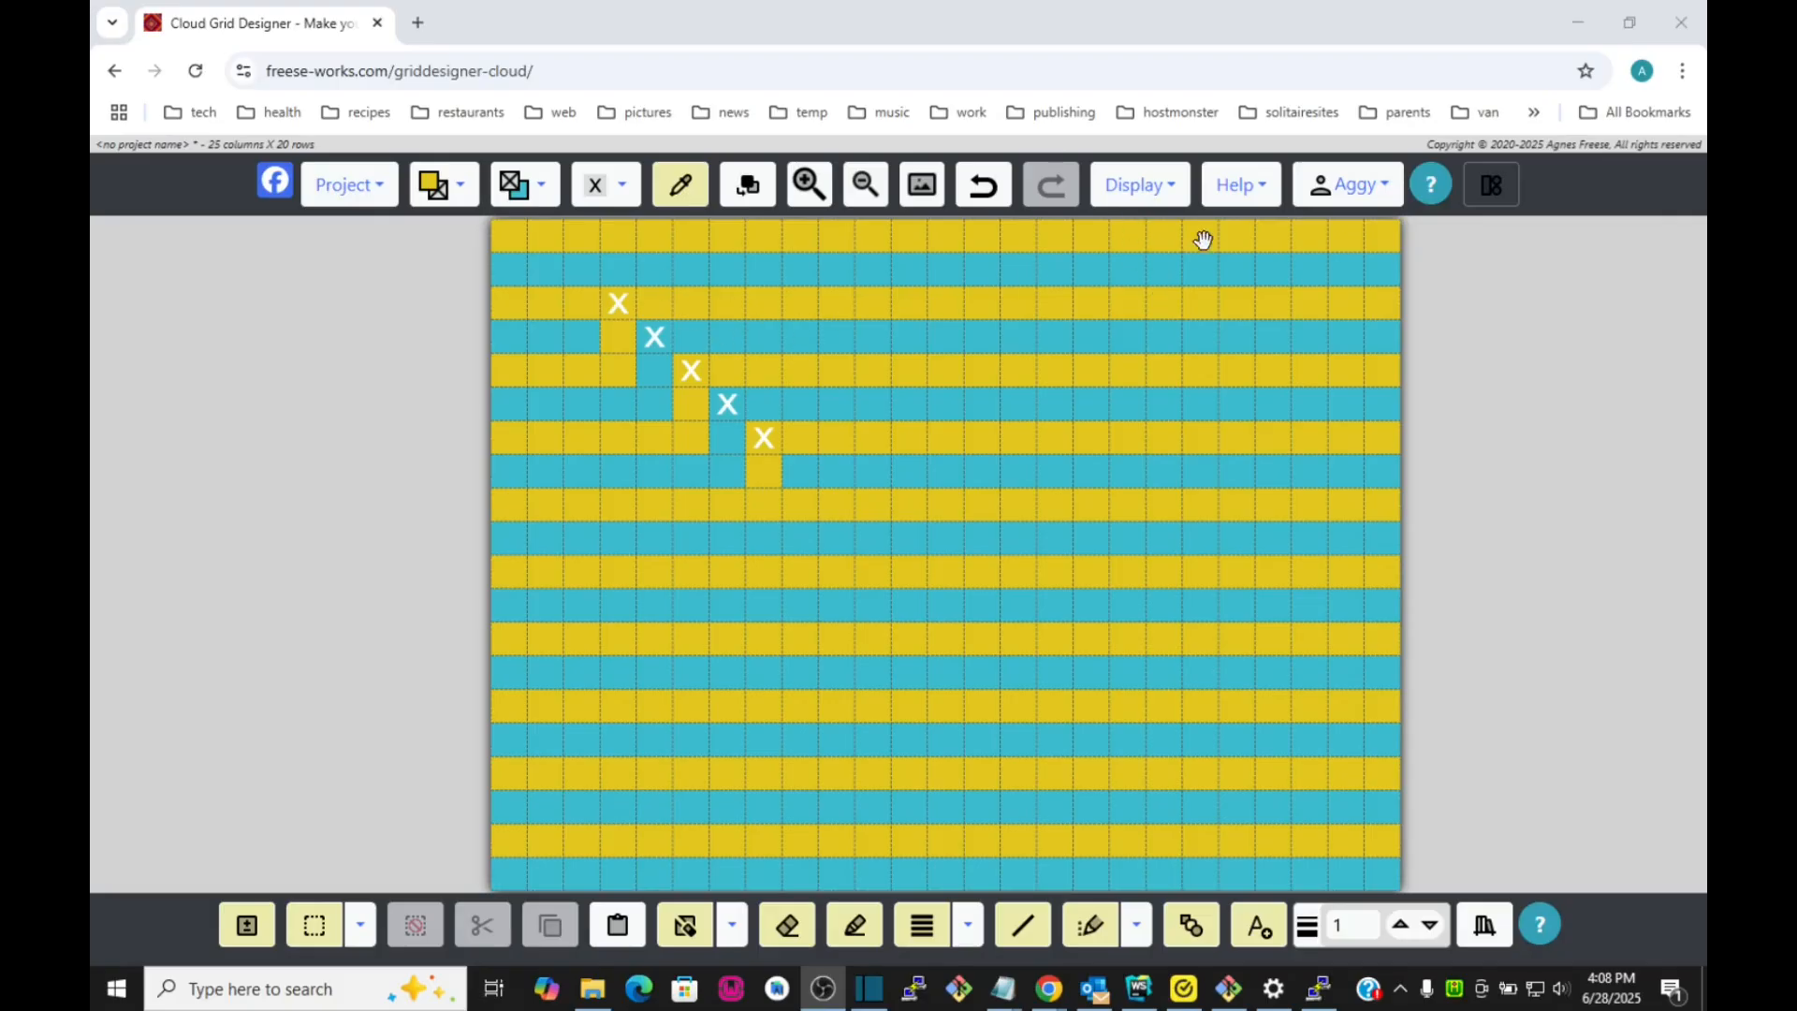
Turn on the texture display for the grid with the Single Crochet texture type.
left_click(1141, 193)
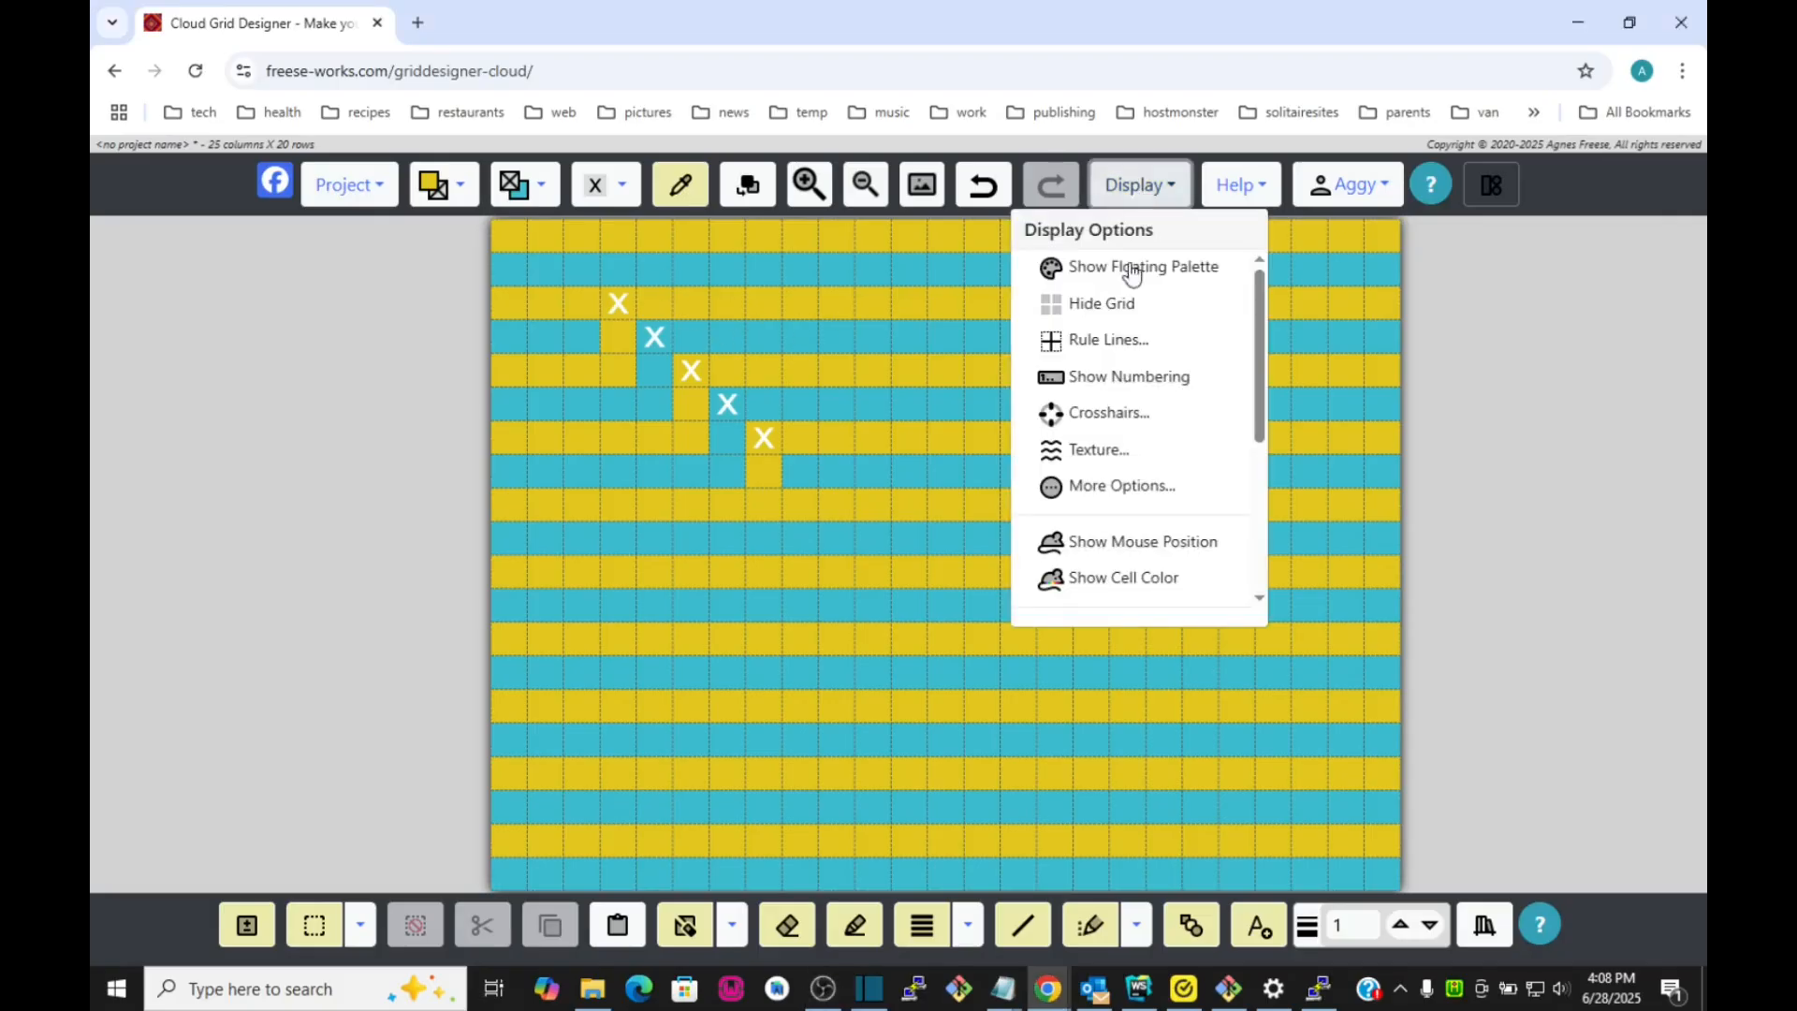
left_click(1081, 448)
left_click(797, 280)
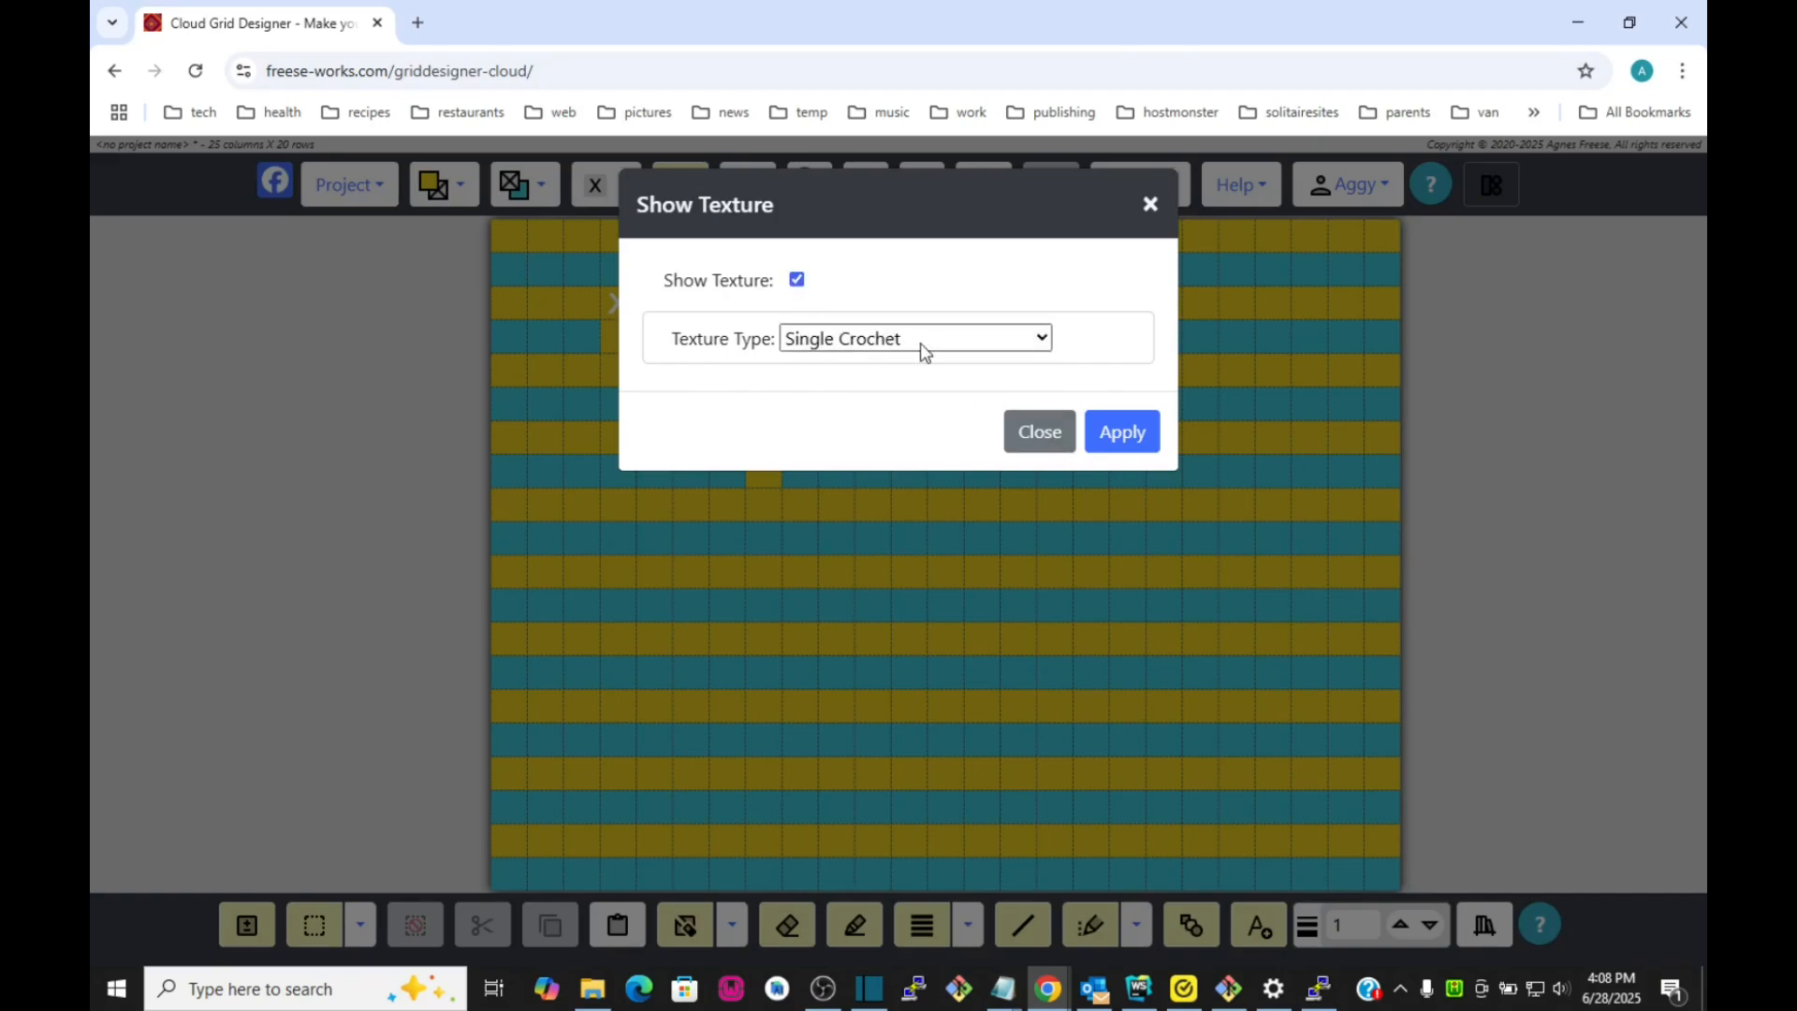
left_click(1049, 346)
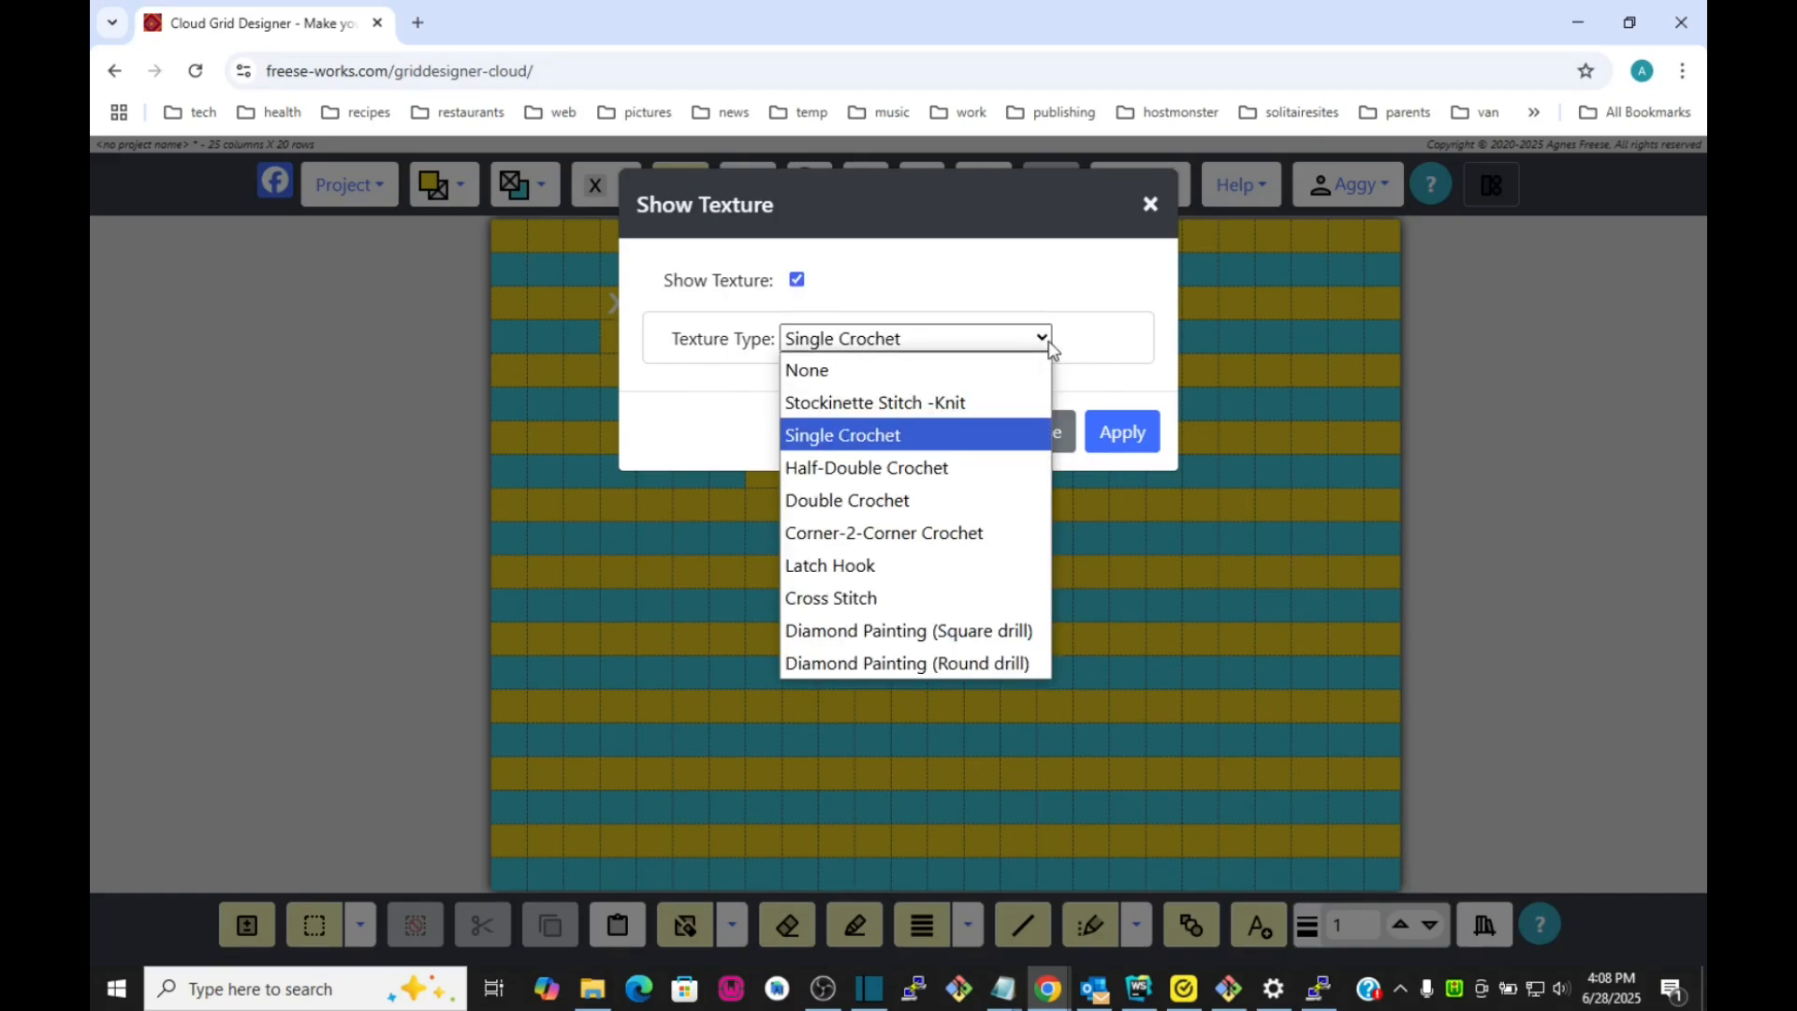
left_click(988, 436)
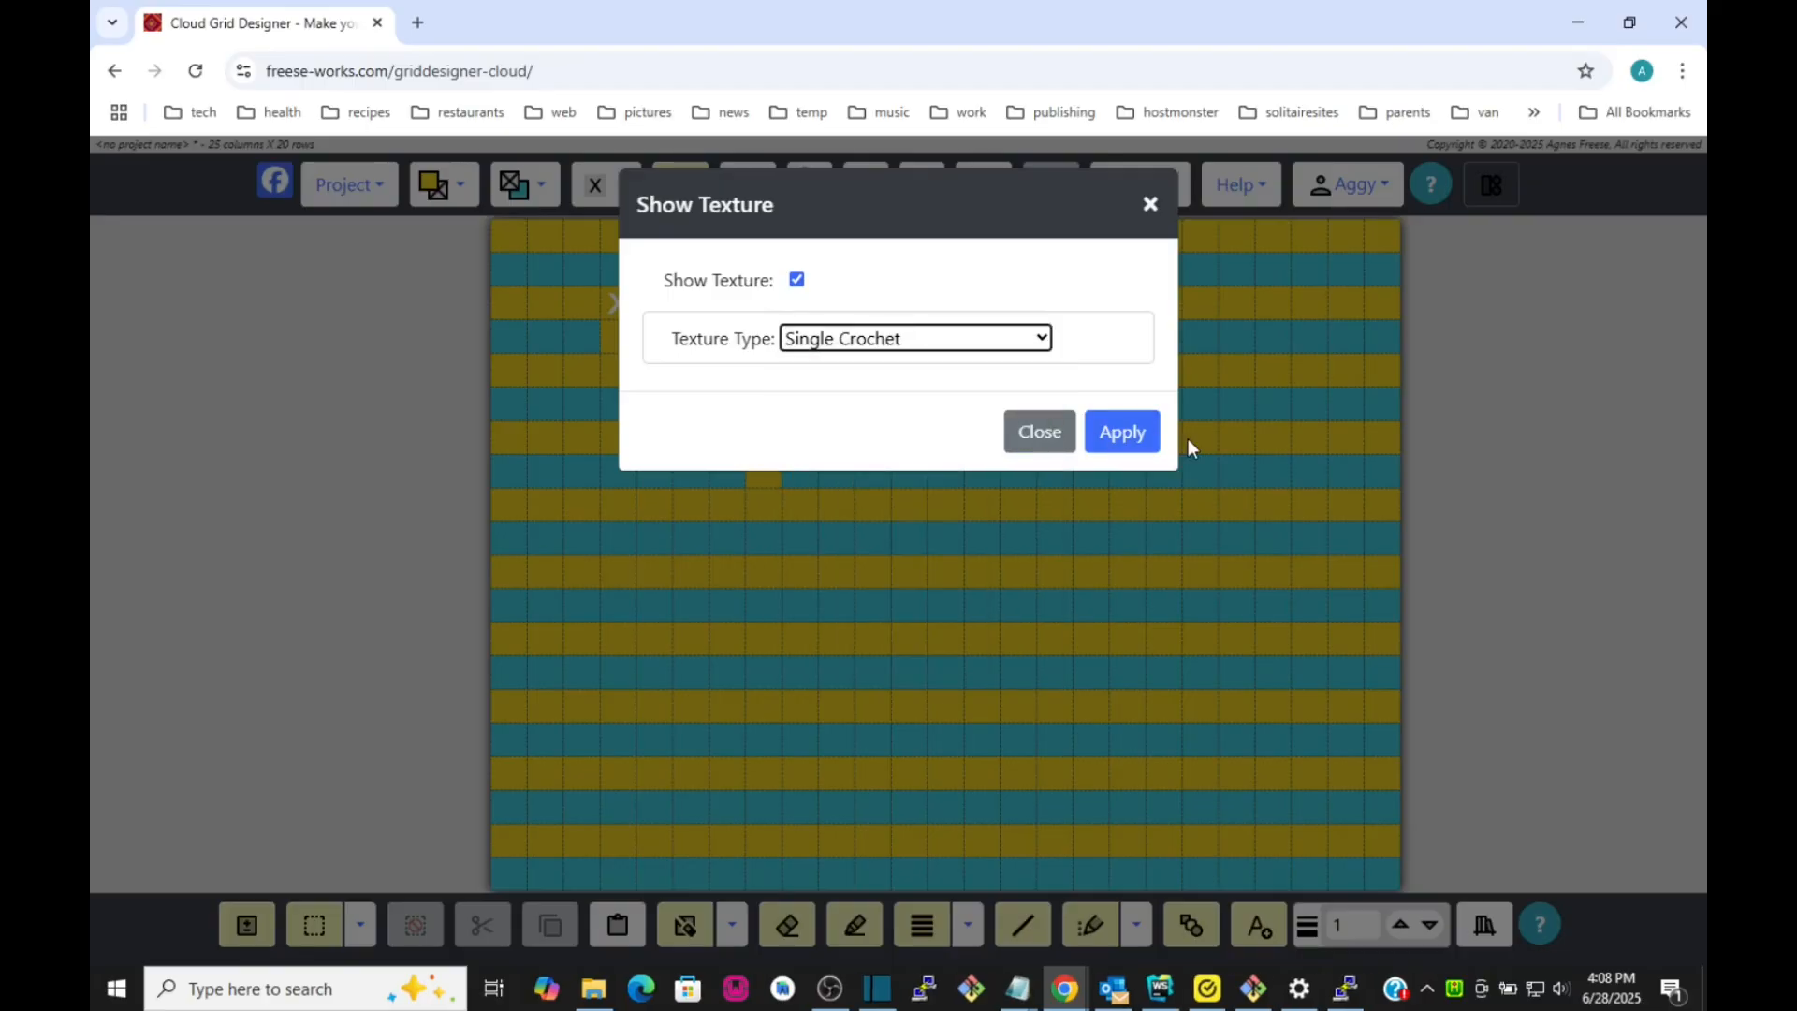
left_click(1121, 435)
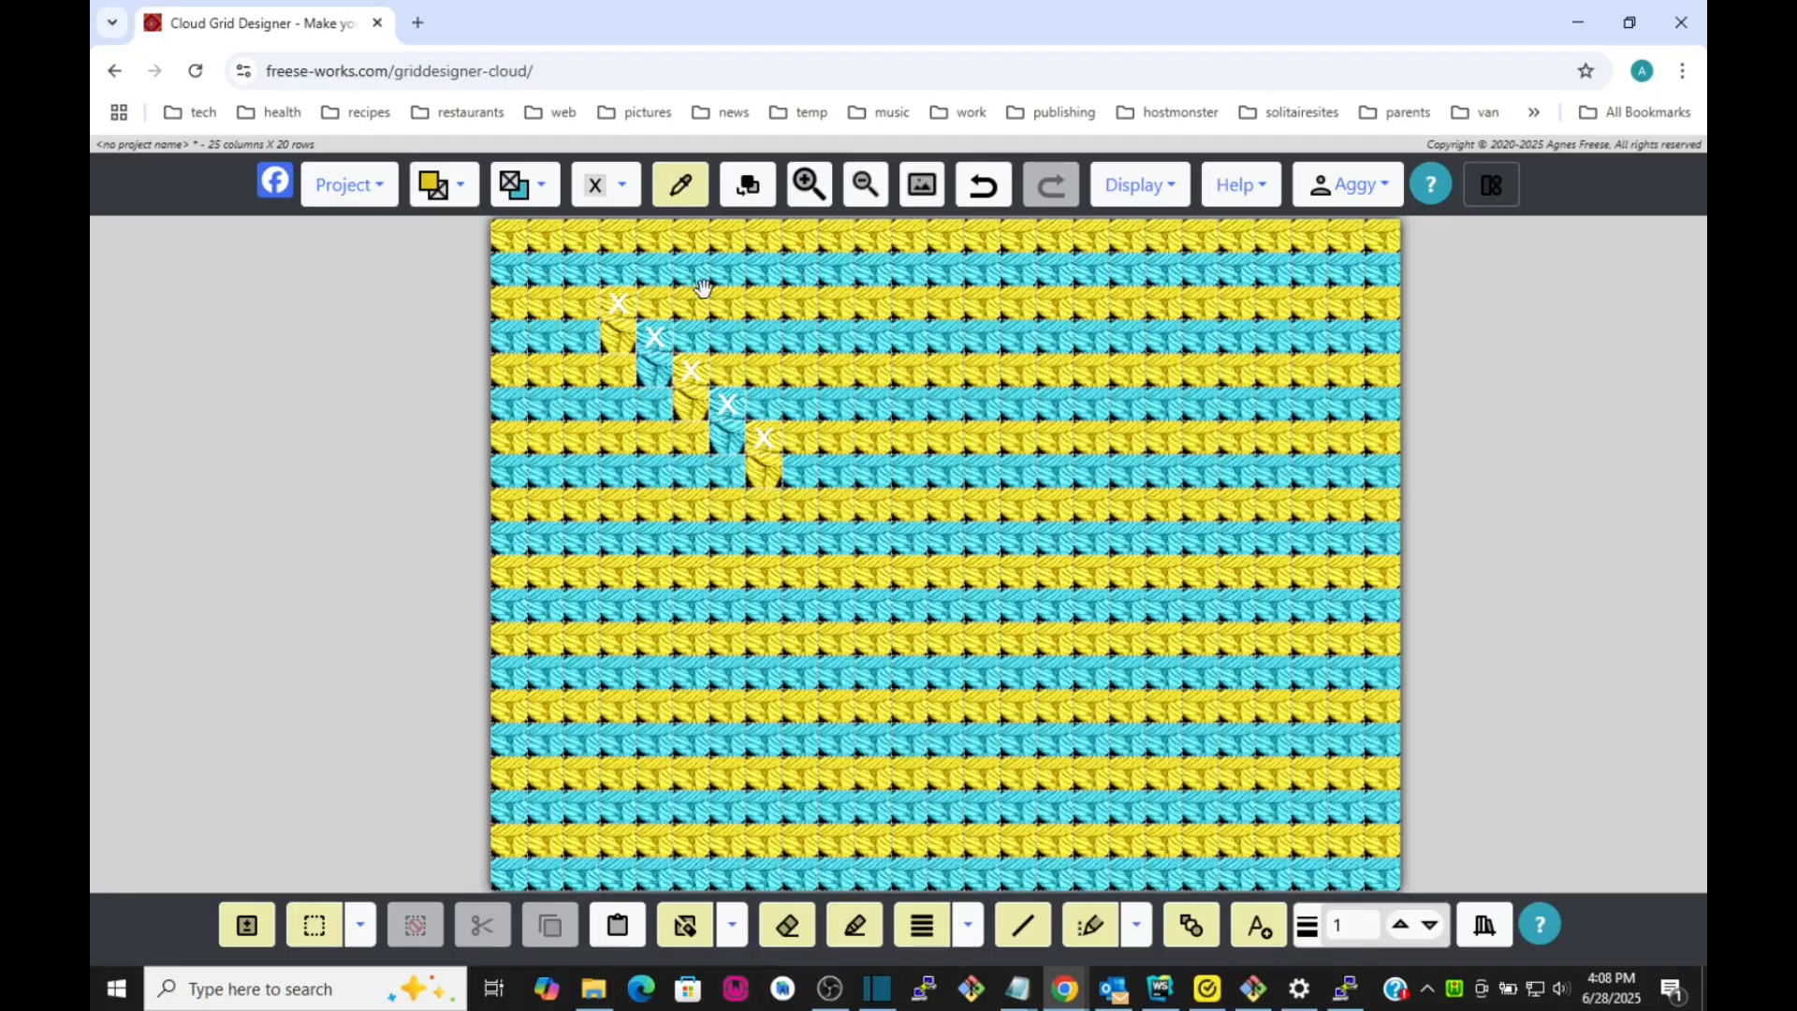
Use Draw Symbol to place a diagonal of four X symbols from column 10, row 4 to column 13, row 7.
left_click(1097, 926)
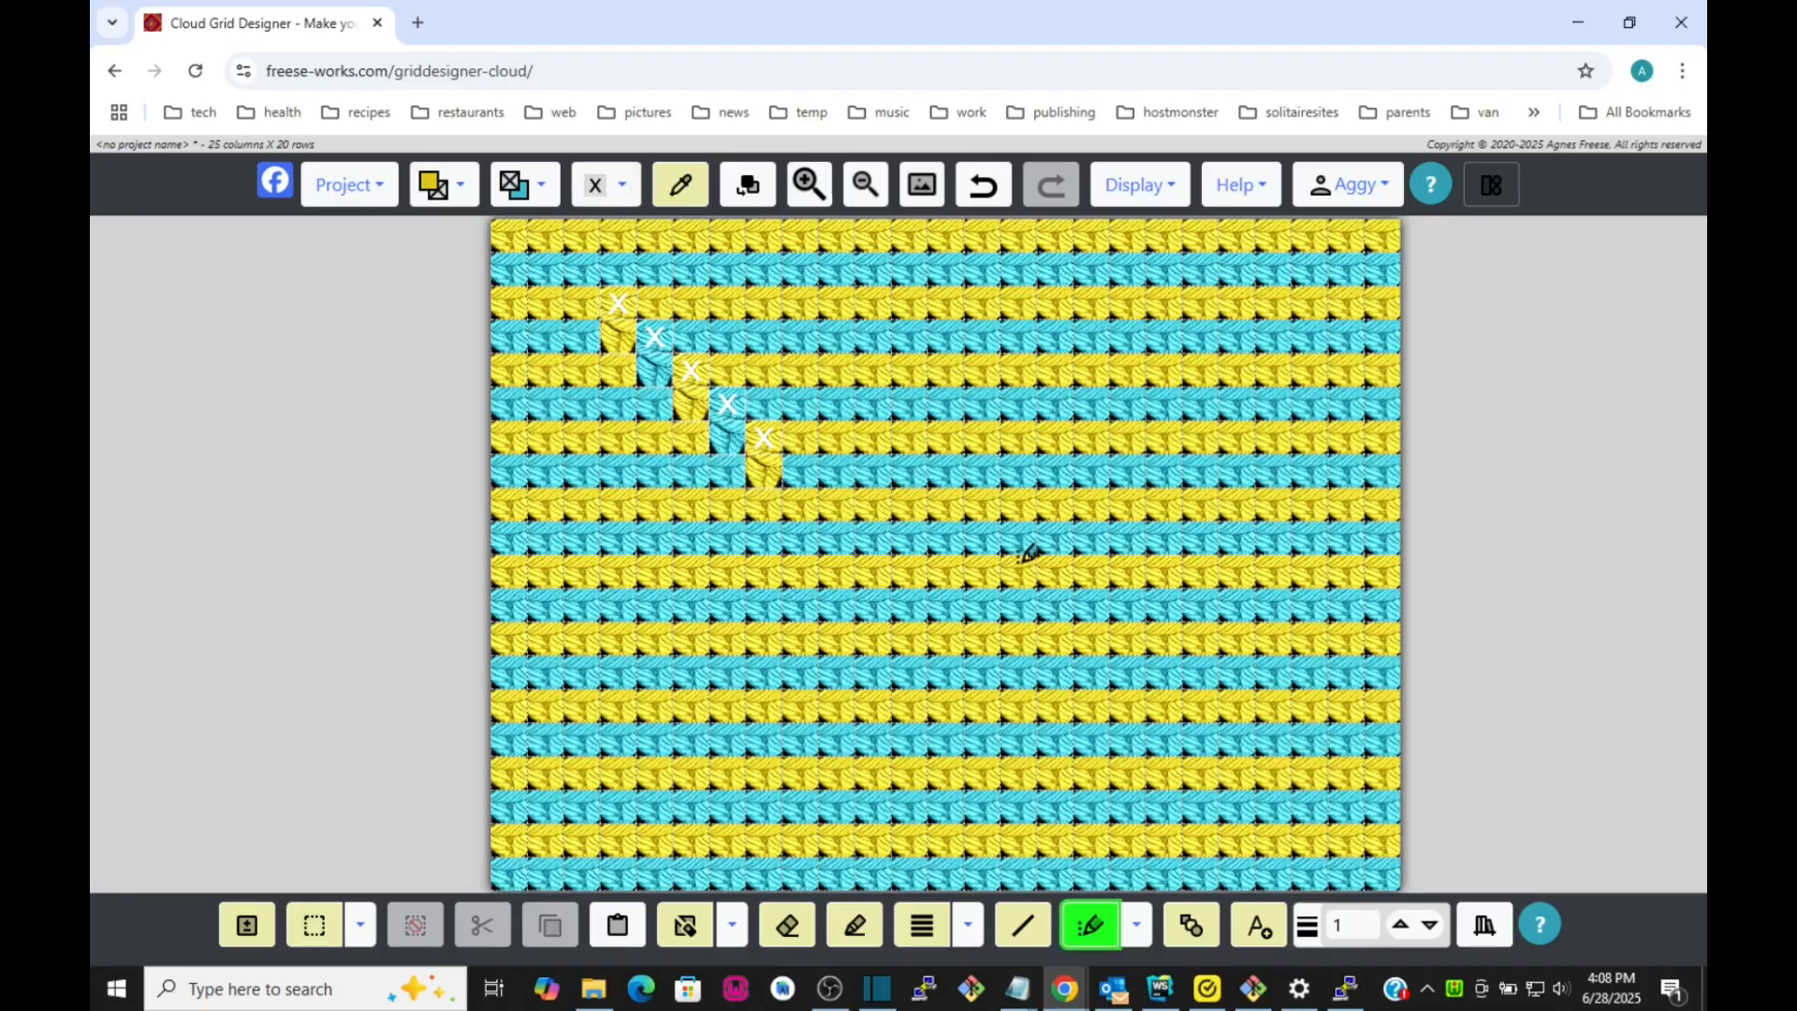
left_click(839, 334)
left_click(875, 369)
left_click(912, 402)
left_click(947, 436)
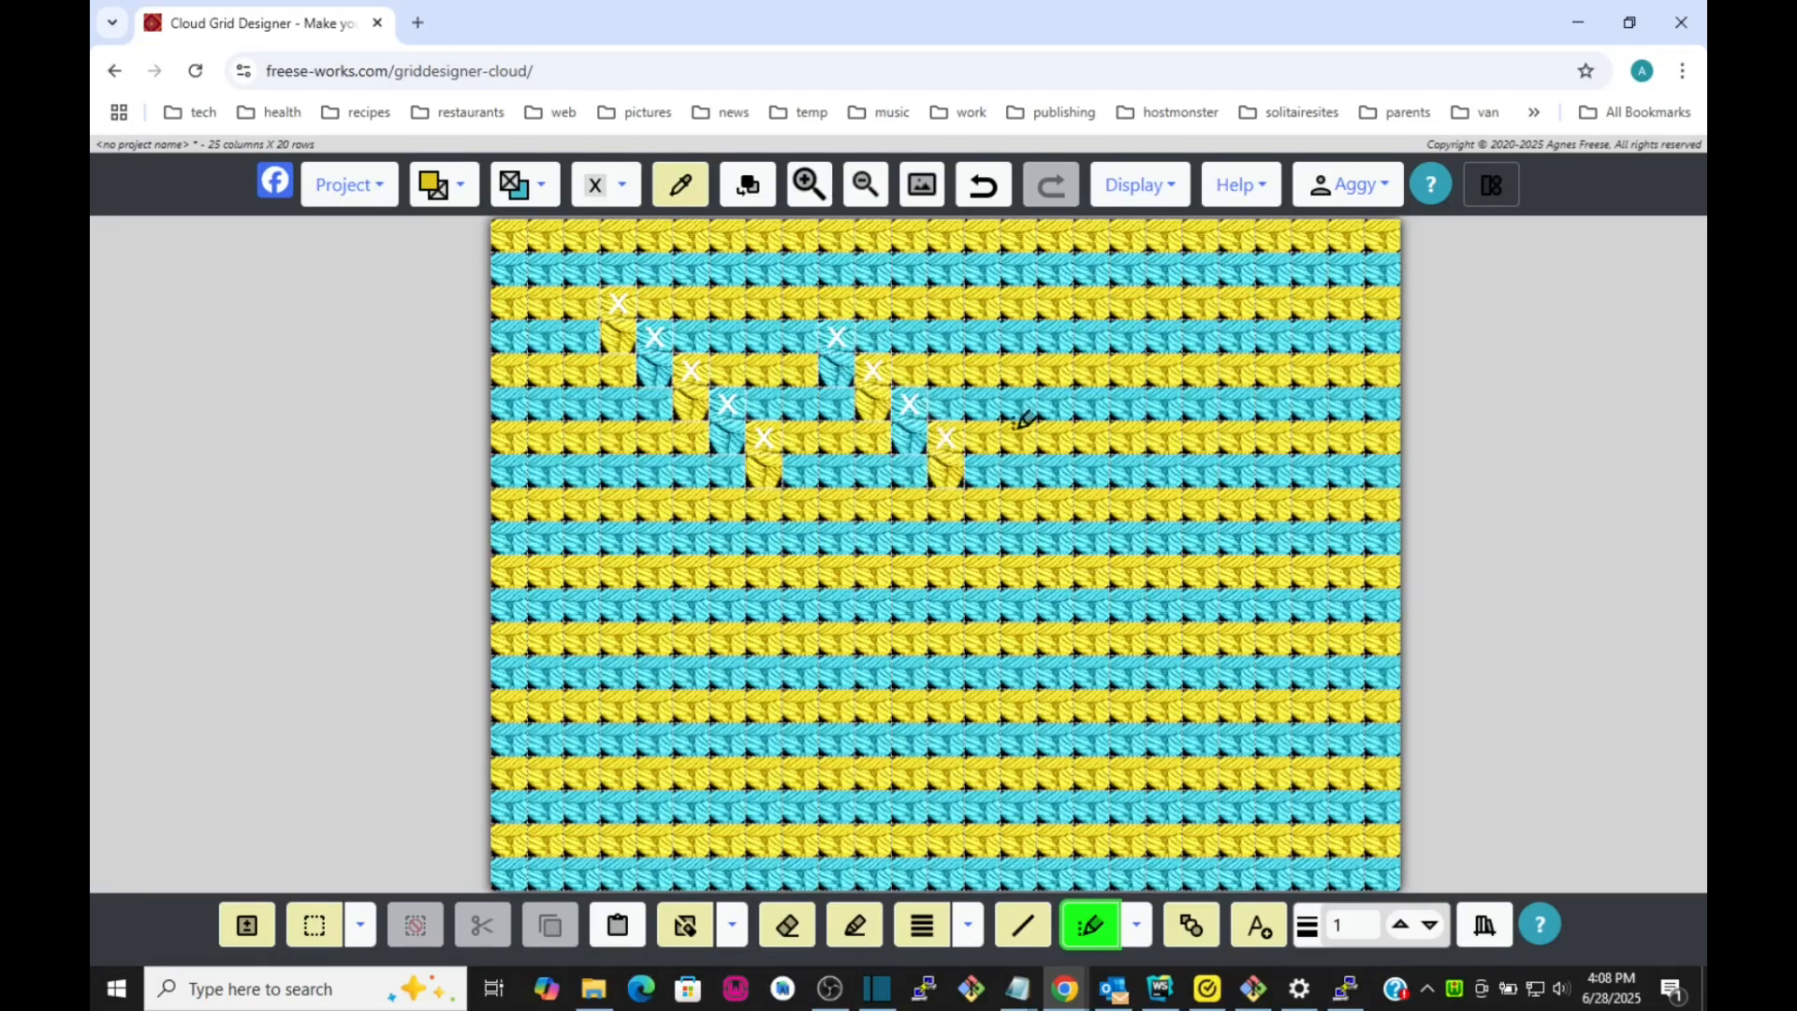
Place another diagonal of five X symbols from column 15, row 5 to column 19, row 9.
left_click(1021, 365)
left_click(1057, 401)
left_click(1094, 435)
left_click(1130, 467)
left_click(1166, 502)
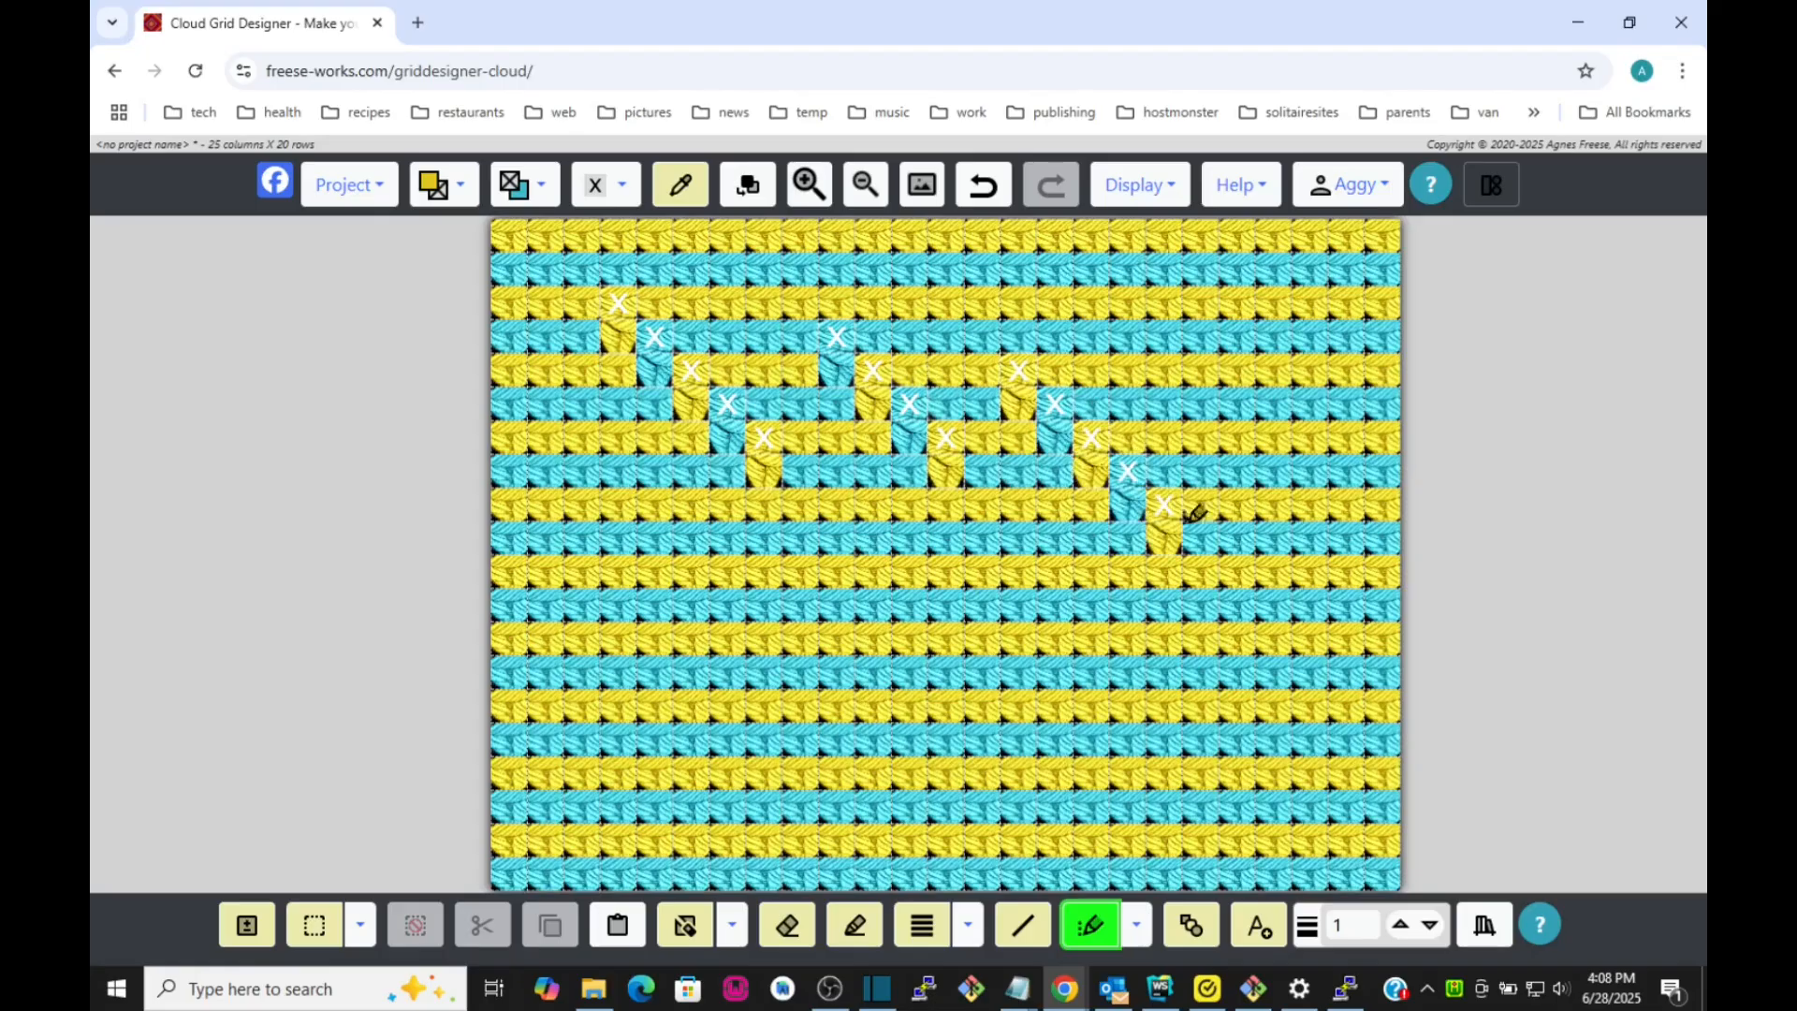